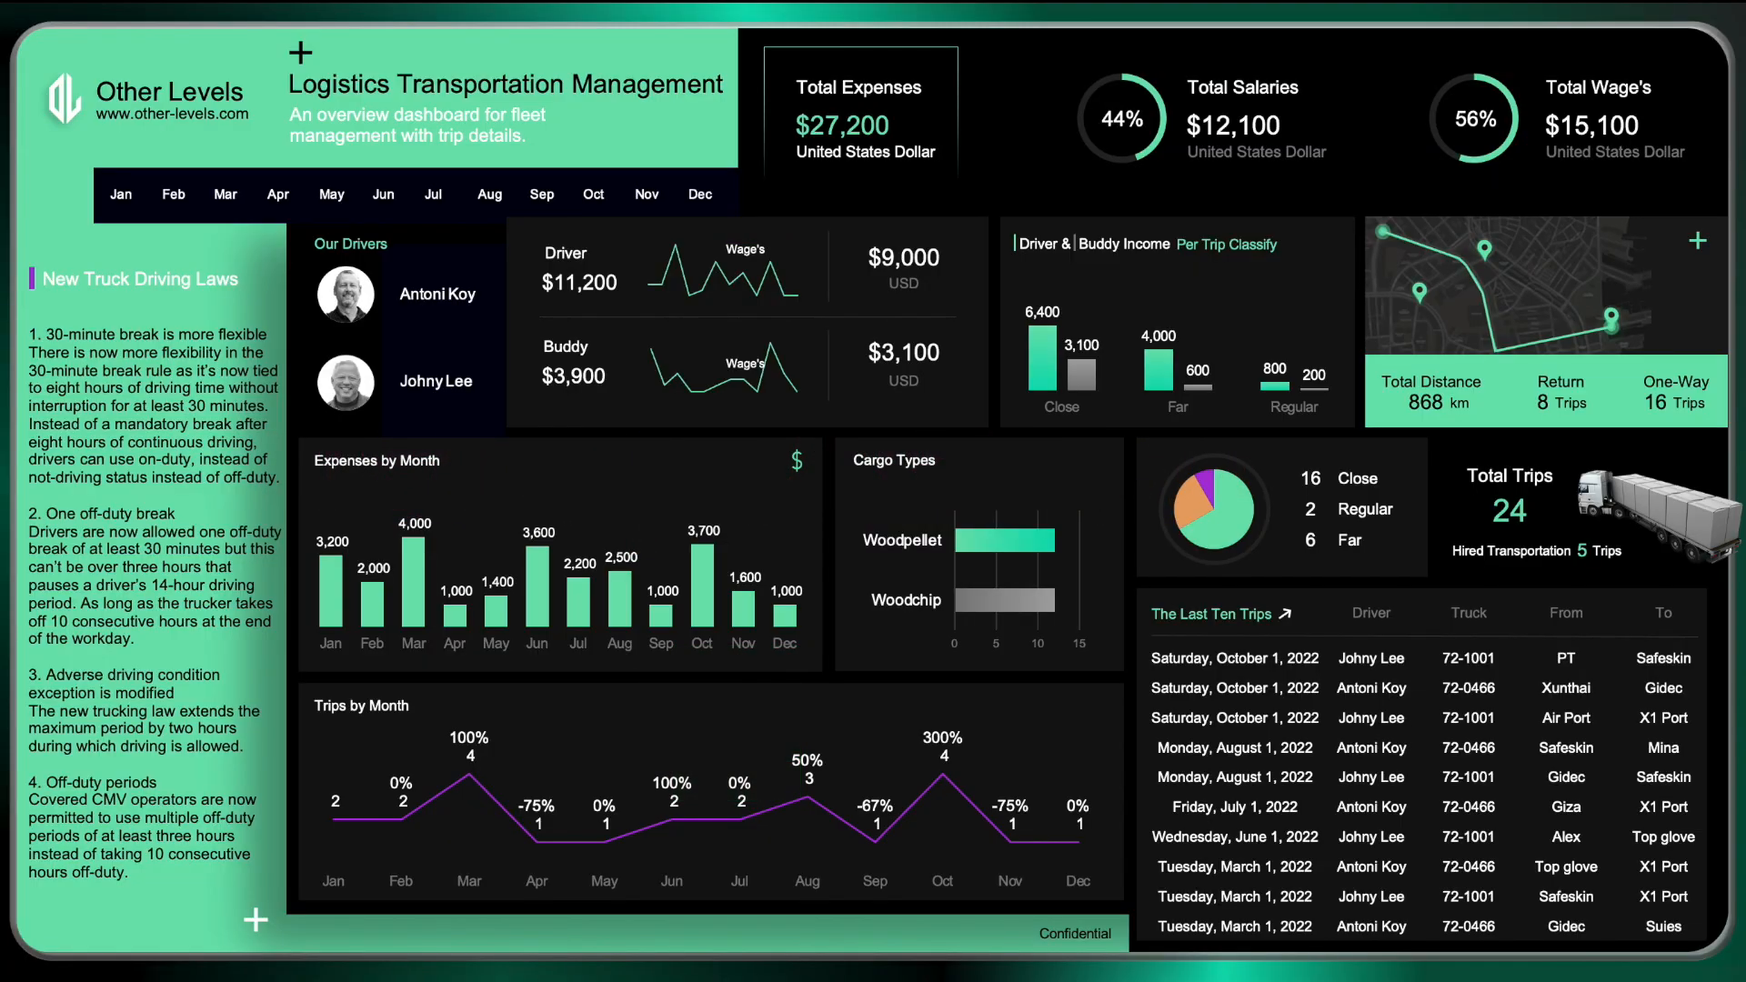
Step: Filter the logistics dashboard by month using October, March and January in turn
{"action": "left_click", "coordinate": [600, 187]}
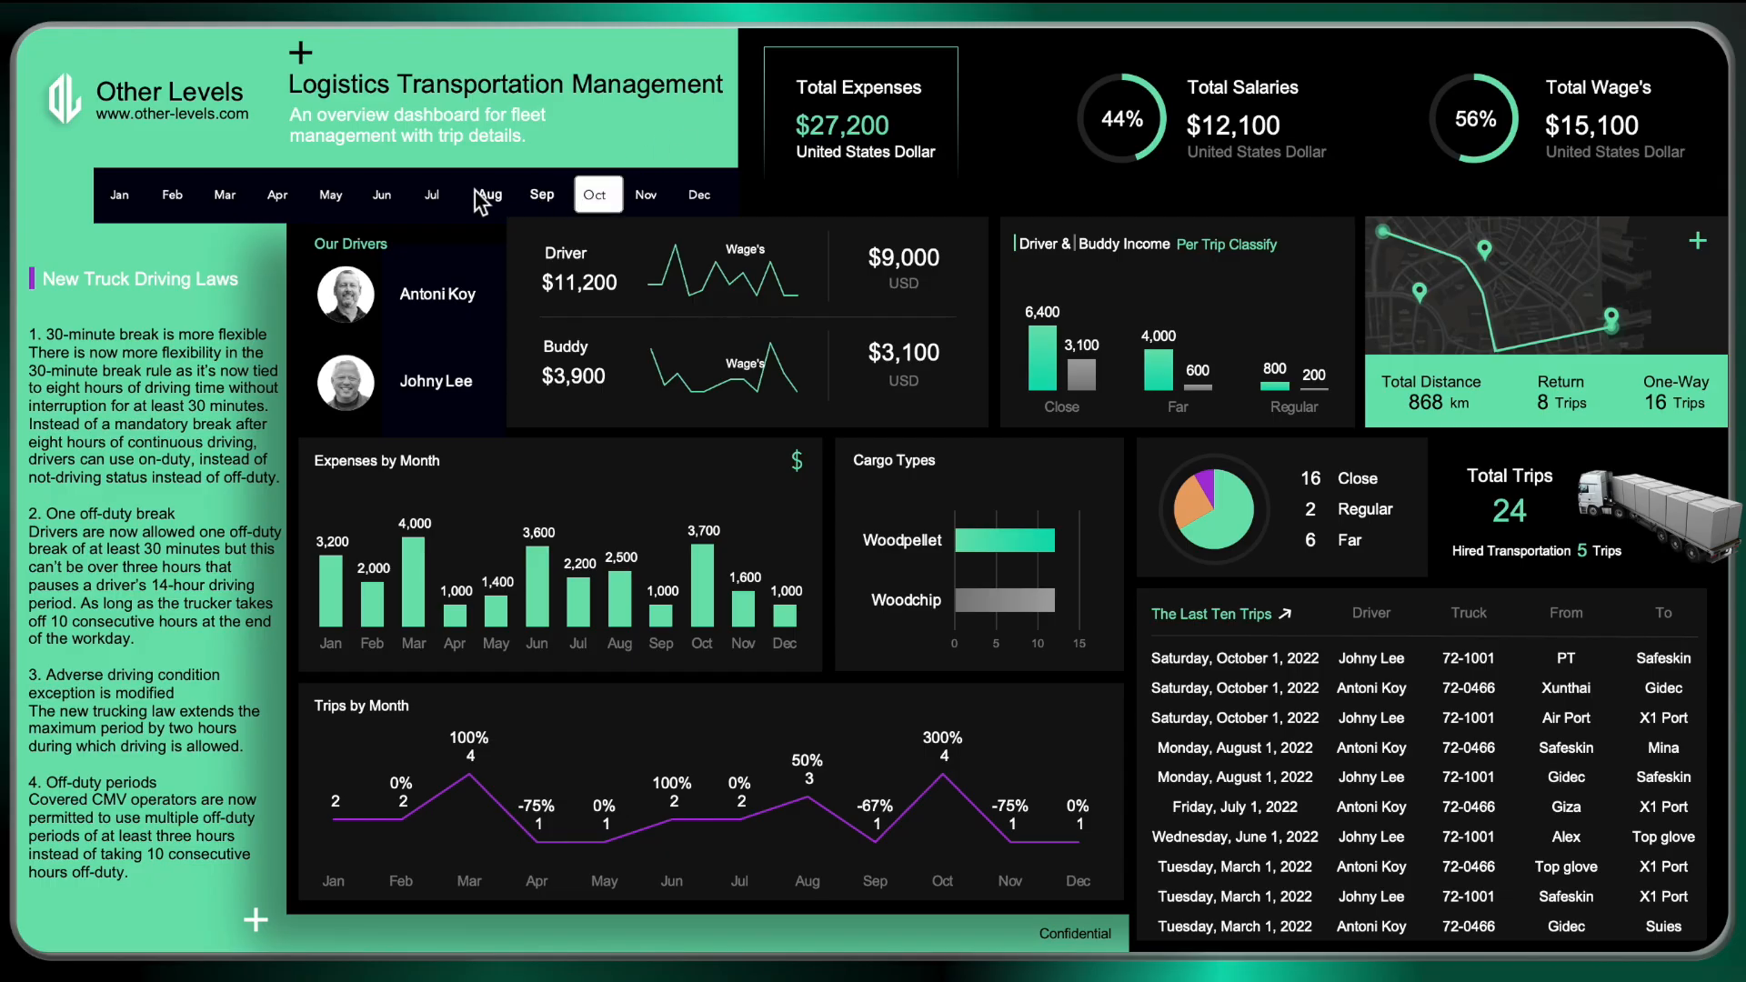
{"action": "left_click", "coordinate": [229, 194]}
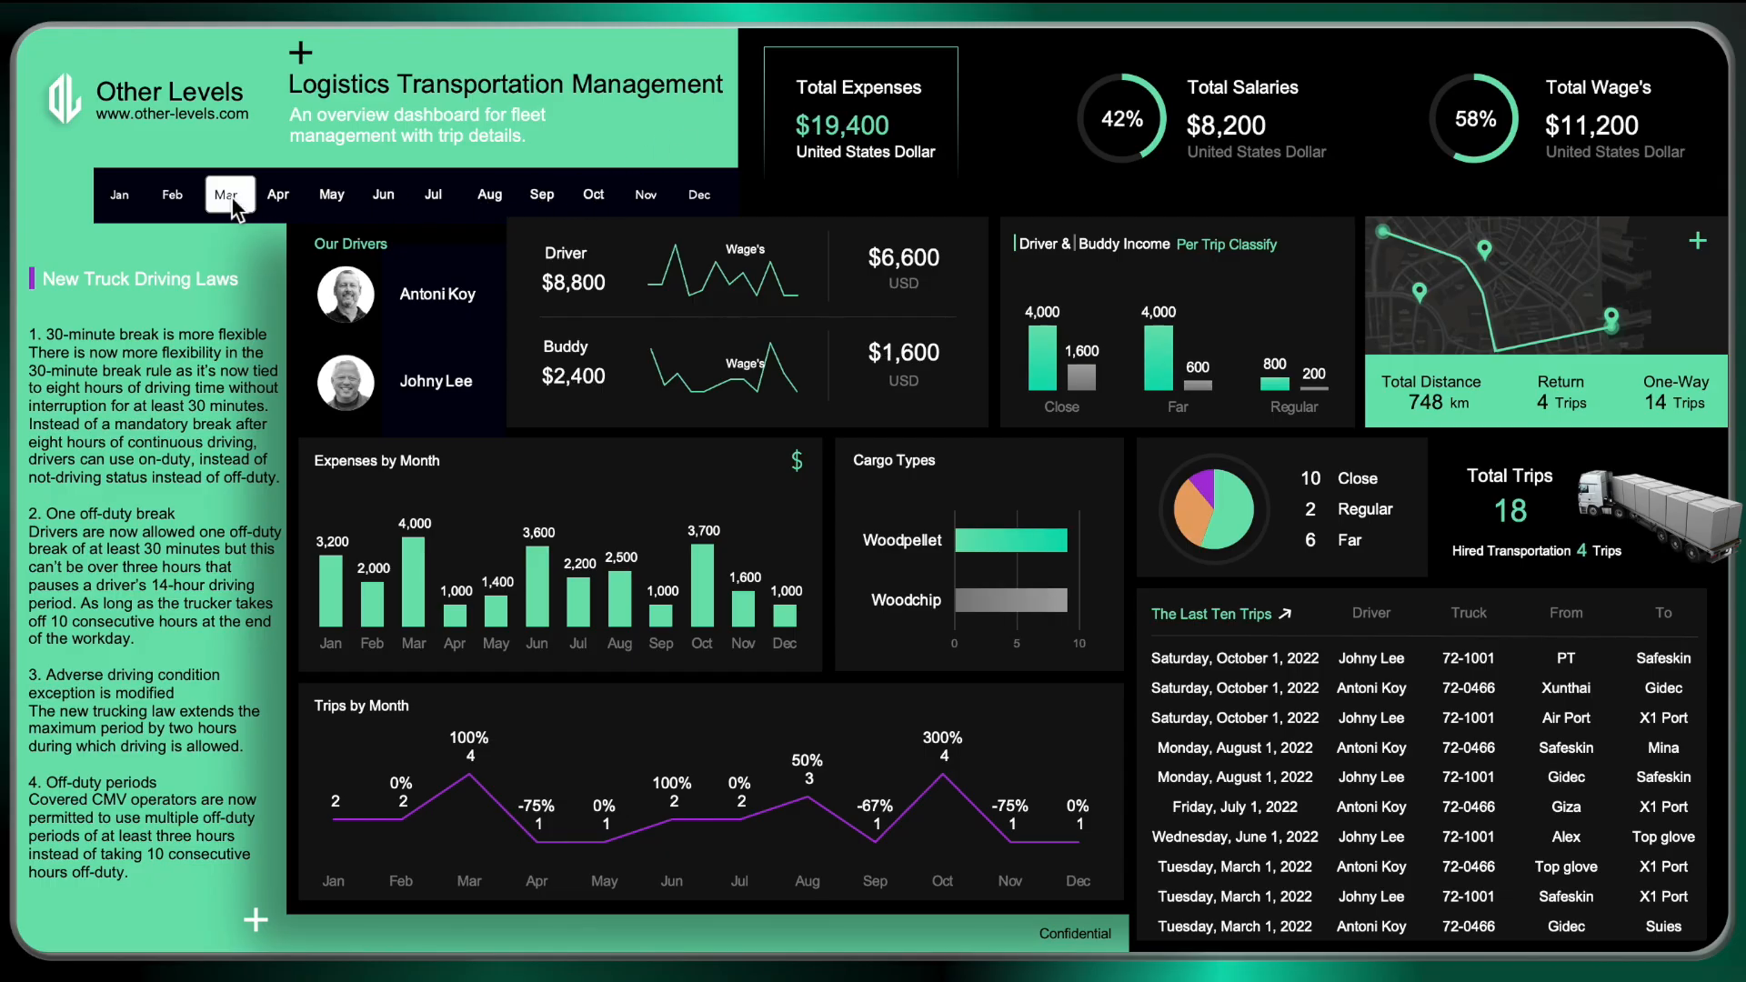
{"action": "left_click", "coordinate": [607, 202]}
{"action": "left_click", "coordinate": [107, 202]}
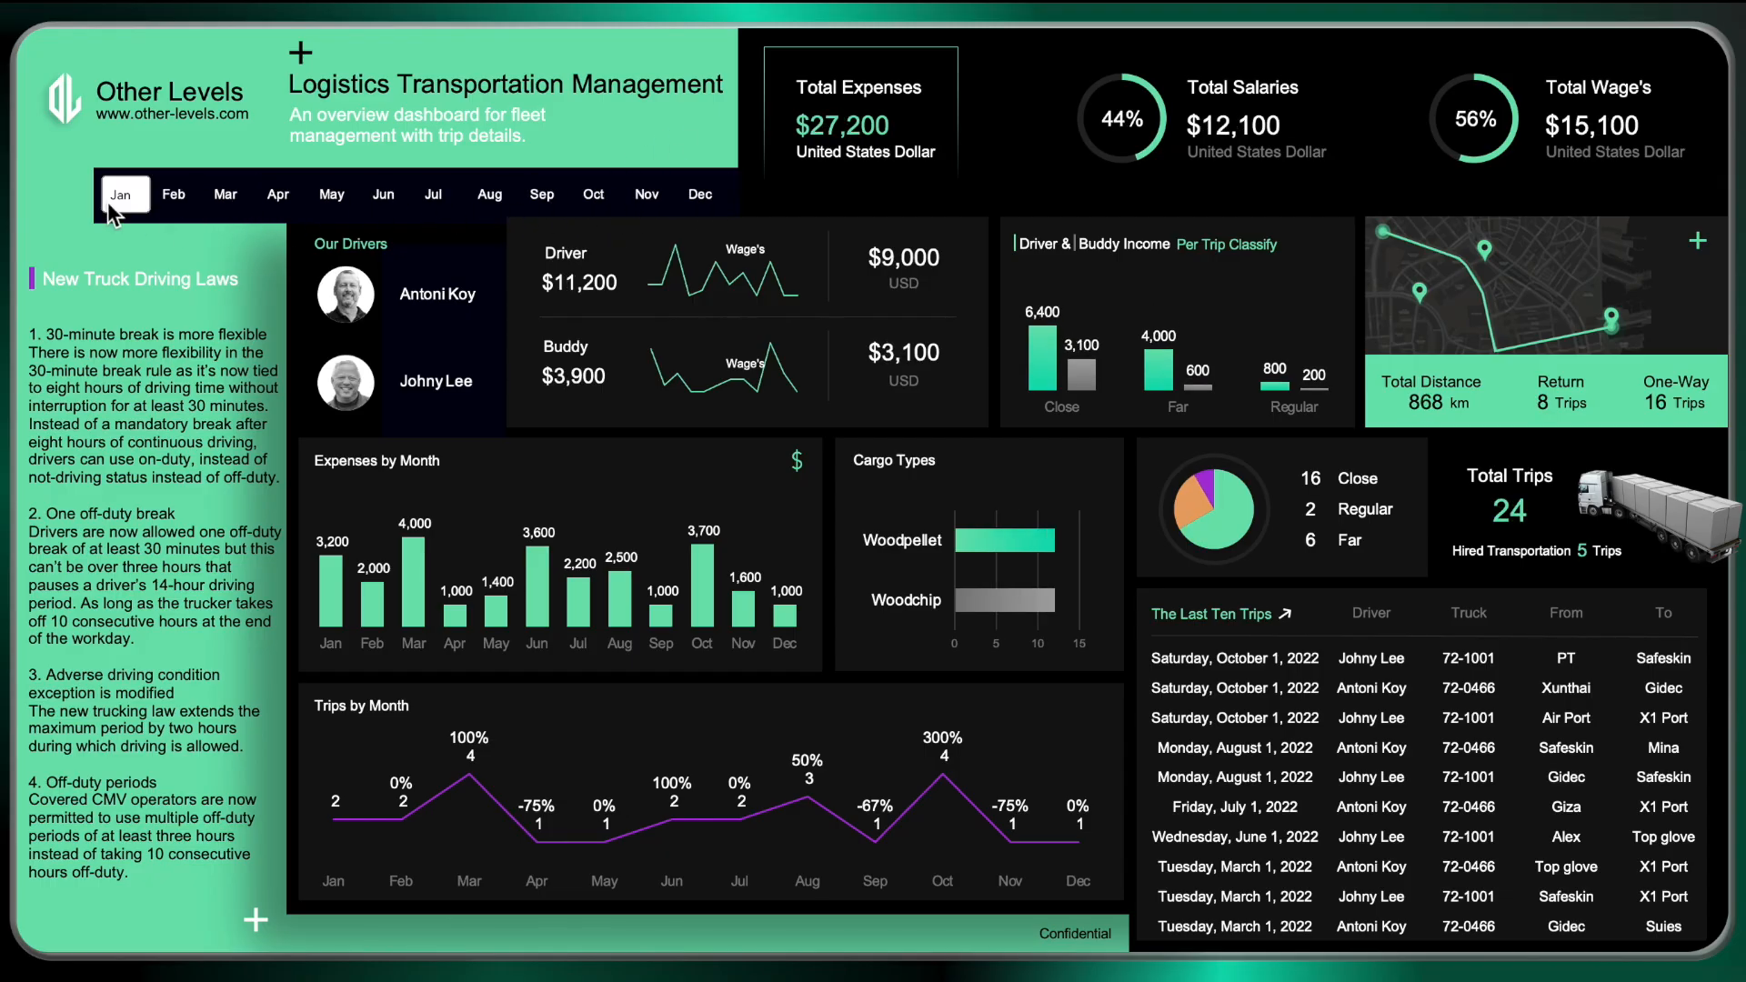
Step: Filter the dashboard by each of the two listed drivers in turn
{"action": "left_click", "coordinate": [438, 293]}
{"action": "left_click", "coordinate": [459, 373]}
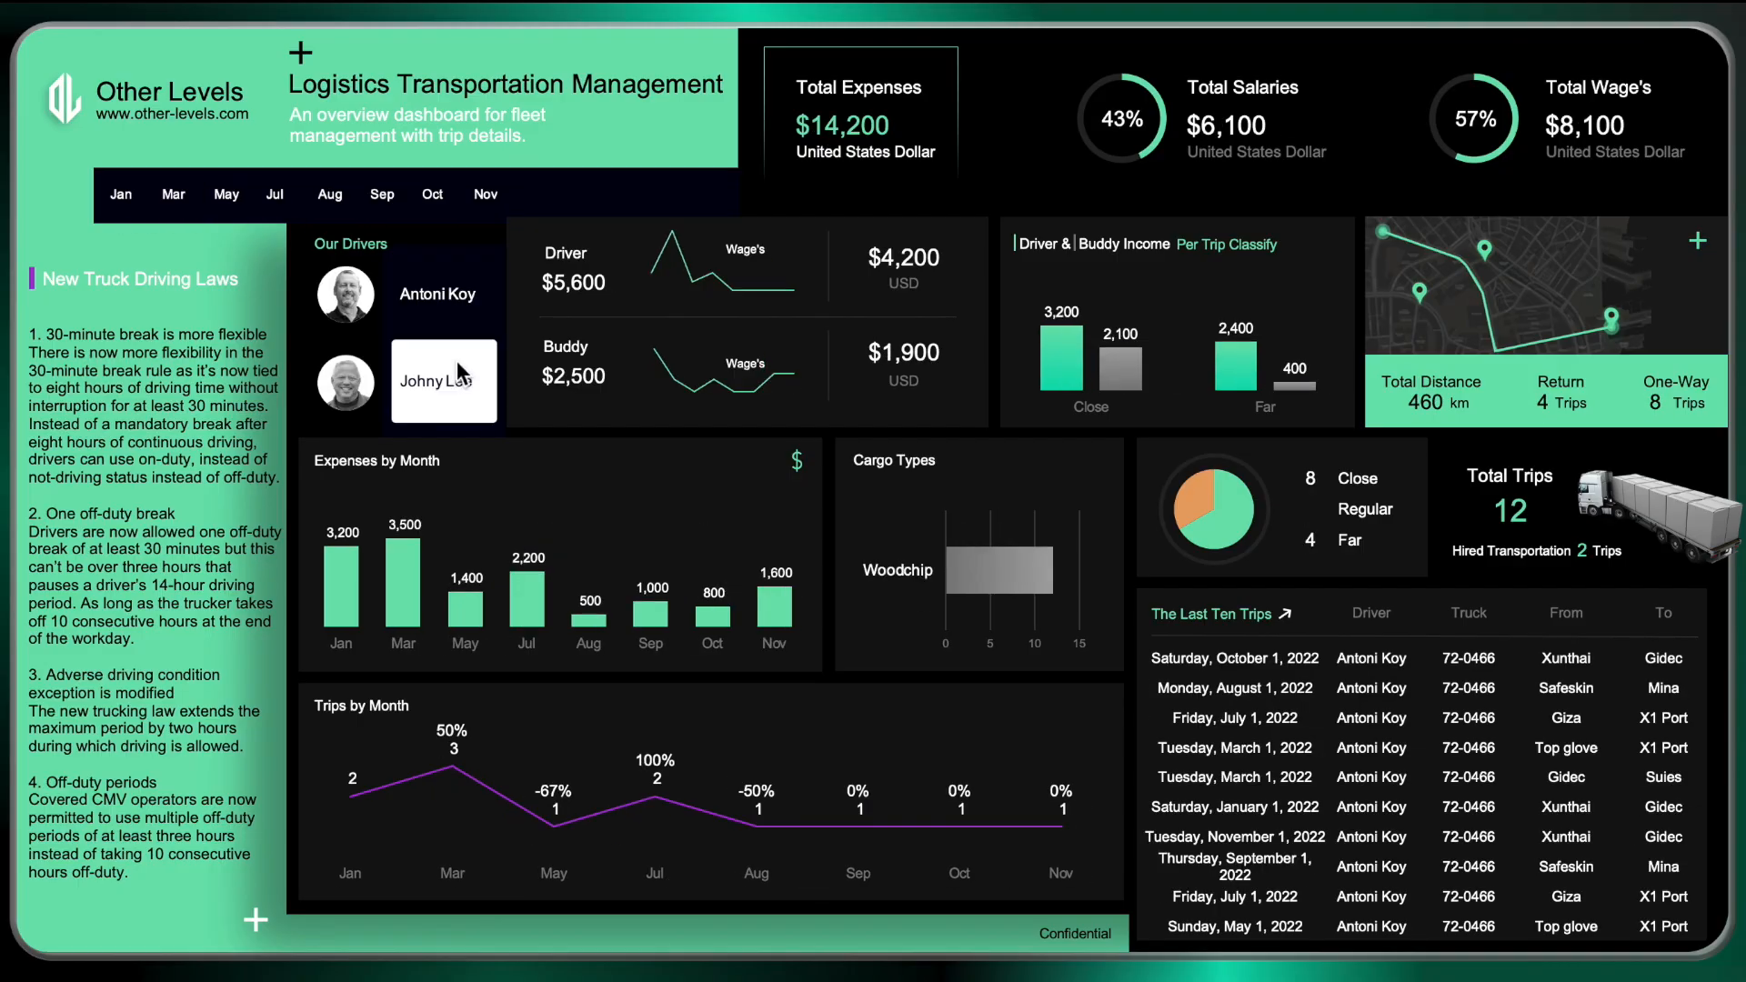
{"action": "left_click", "coordinate": [451, 293]}
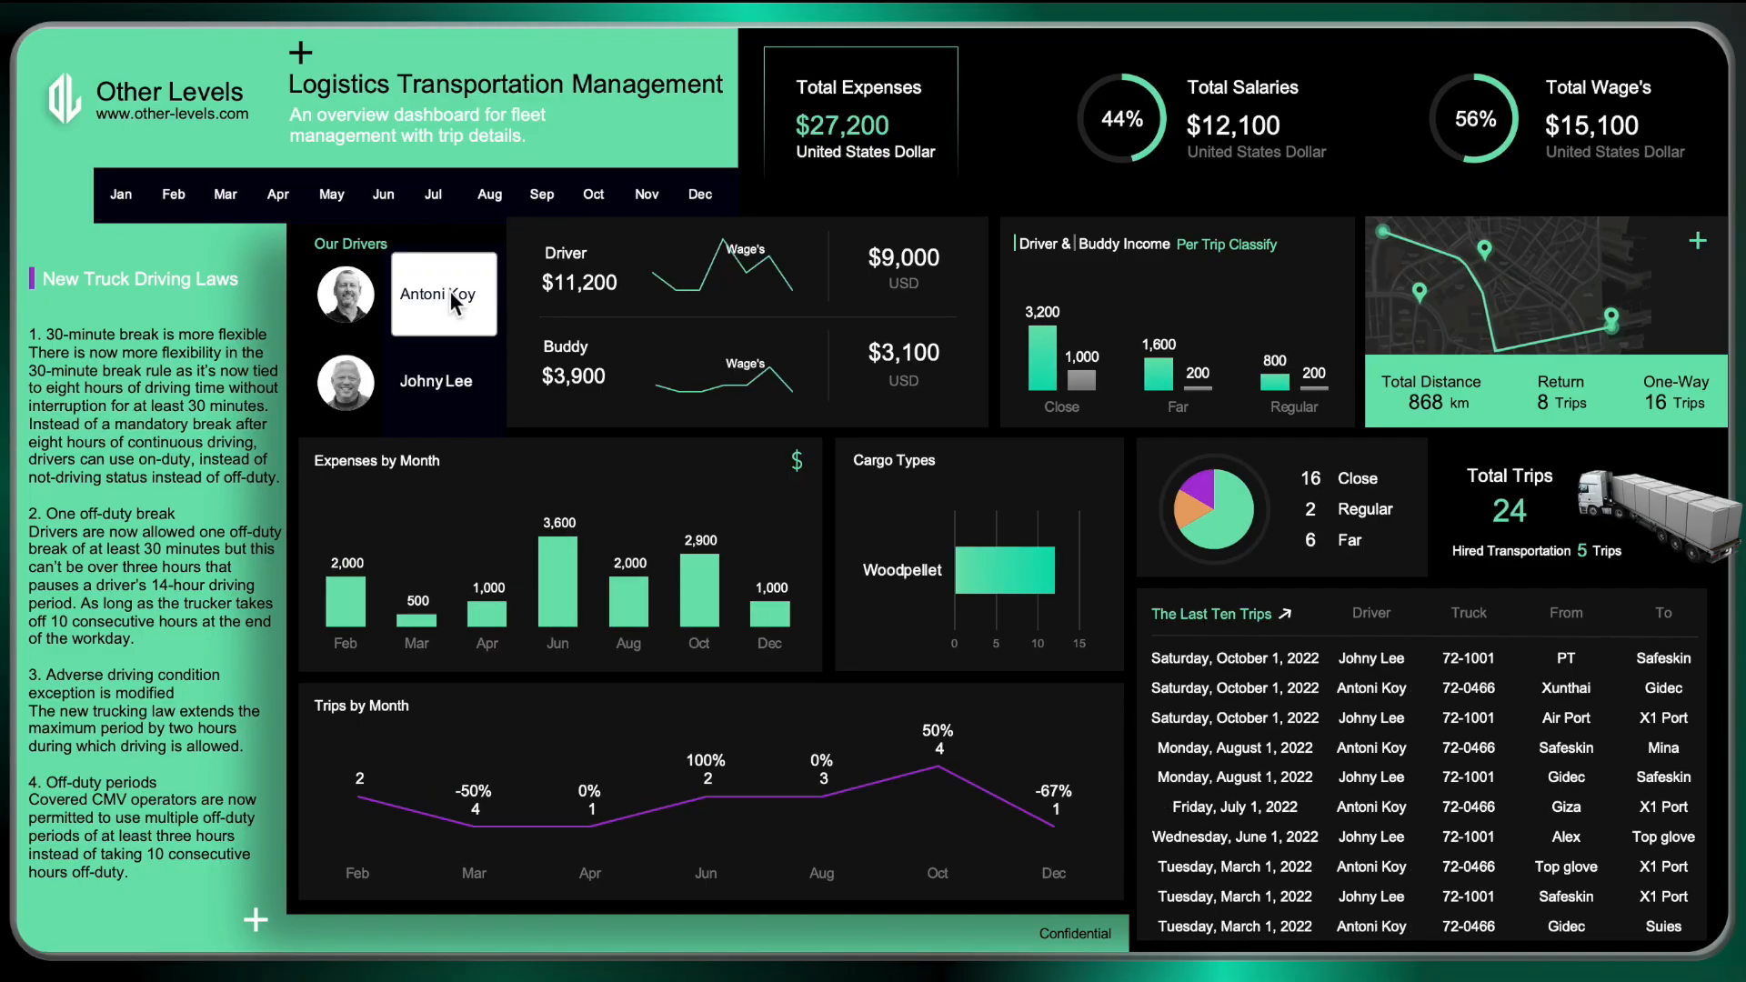
Step: Open the full trip dataset behind The Last Ten Trips and go back to the dashboard
{"action": "left_click", "coordinate": [1246, 614]}
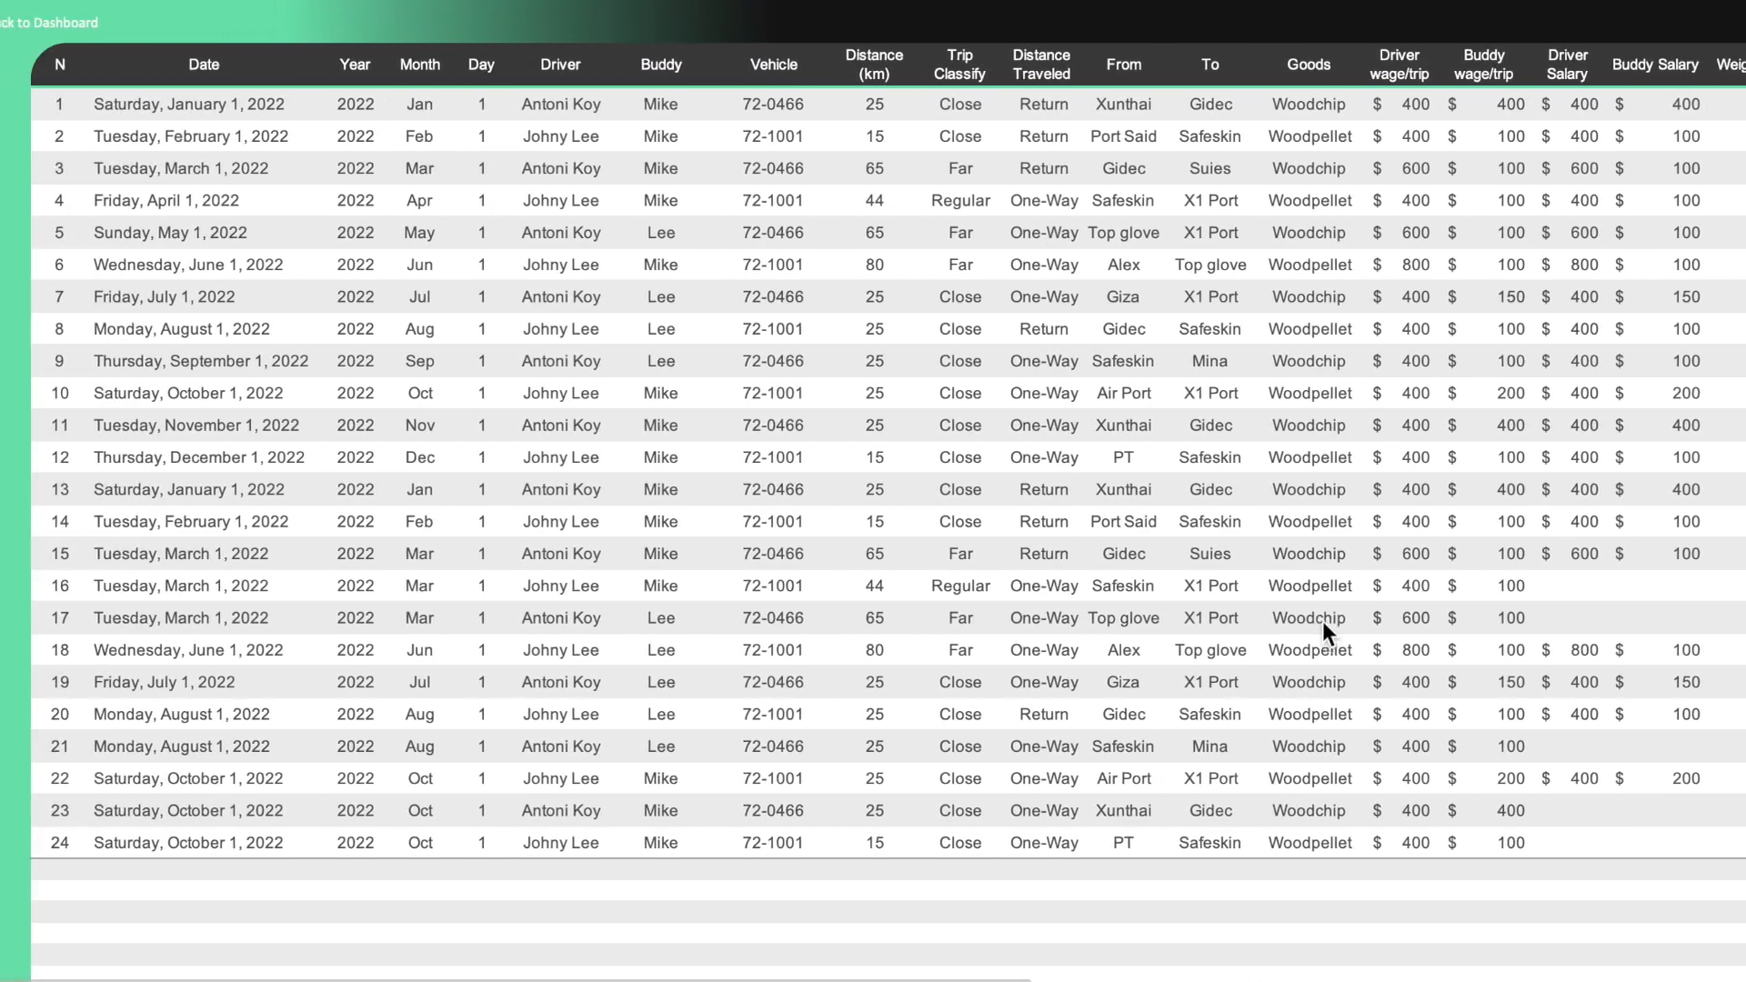
{"action": "scroll", "coordinate": [1323, 621], "scroll_direction": "left", "scroll_amount": 1}
{"action": "left_click", "coordinate": [85, 29]}
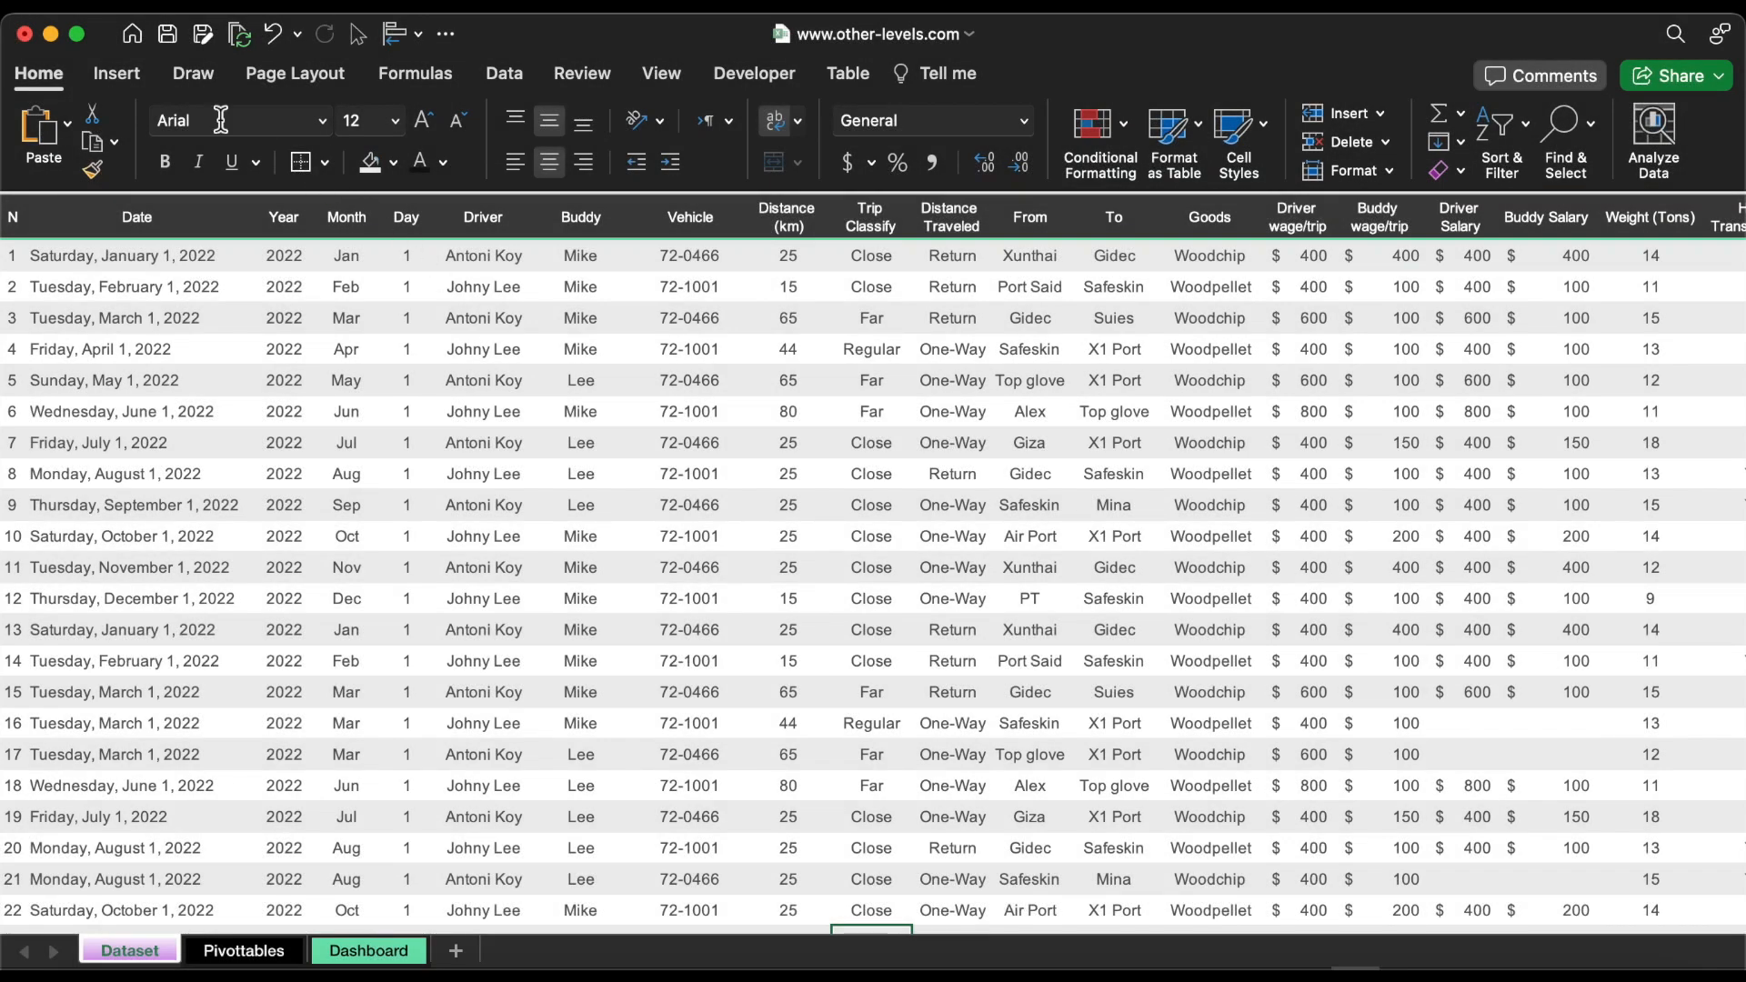
Step: Insert a PivotTable from Table1 at cell B2 of the existing Pivottables sheet and add the N field to its values
{"action": "left_click", "coordinate": [122, 78]}
{"action": "left_click", "coordinate": [64, 139]}
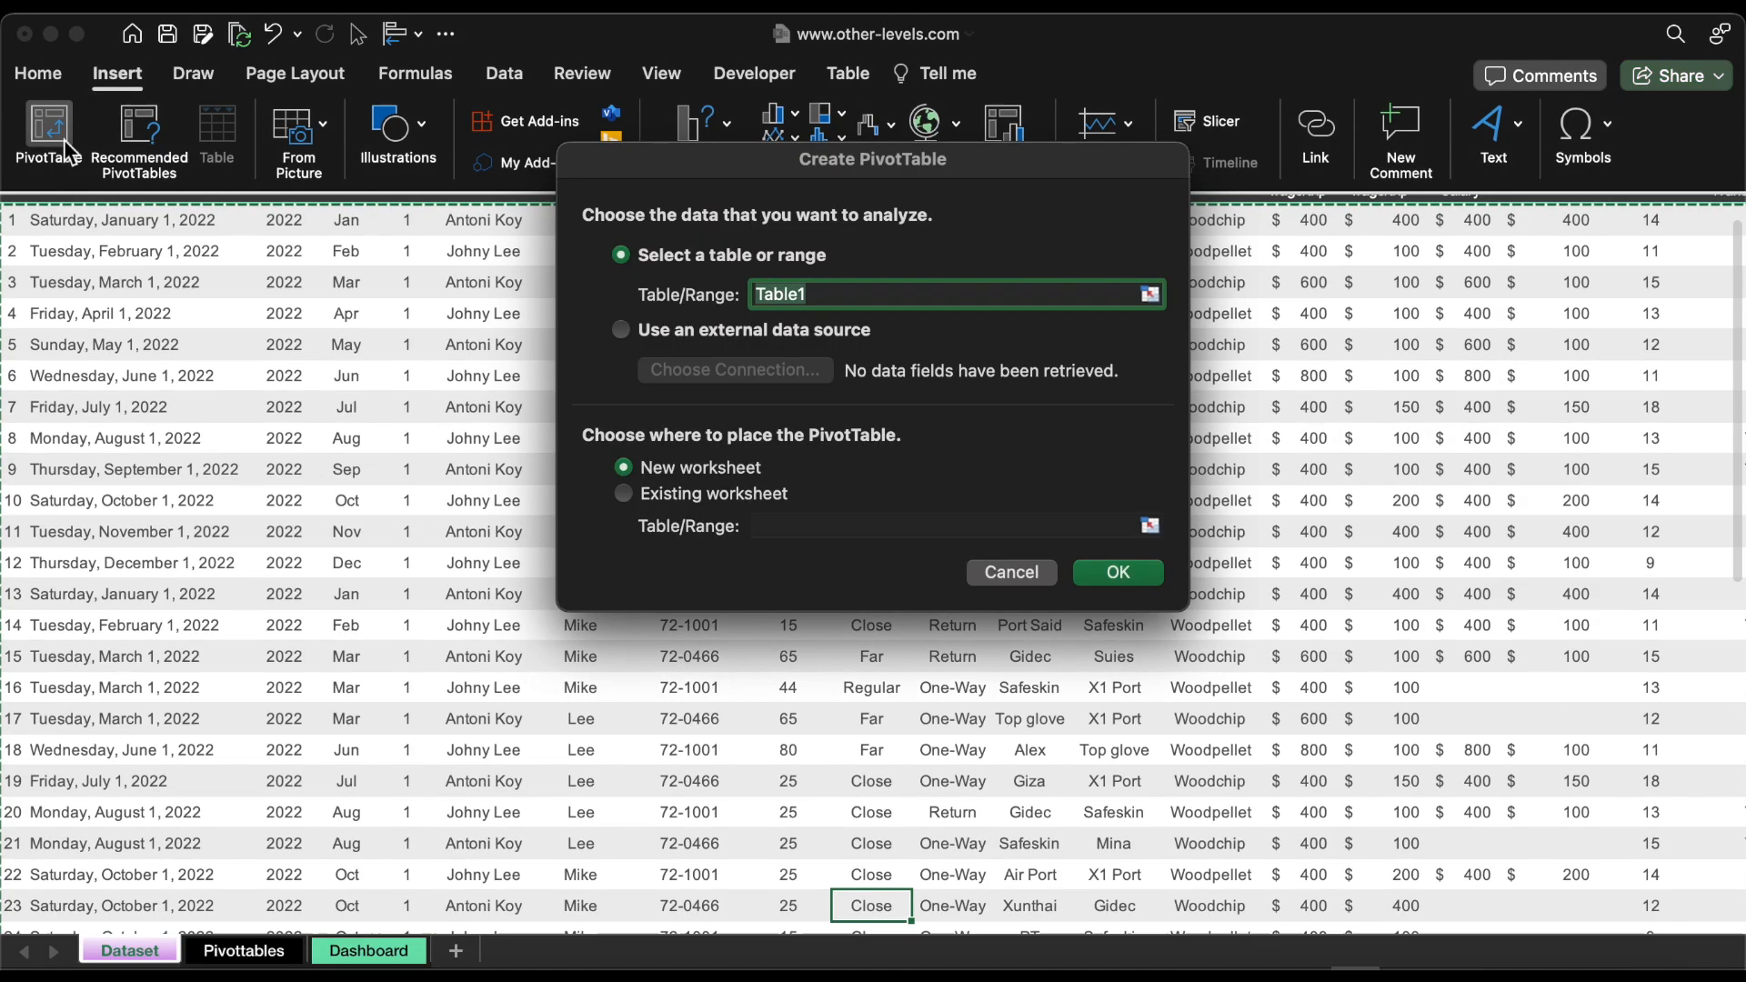
{"action": "left_click", "coordinate": [718, 496]}
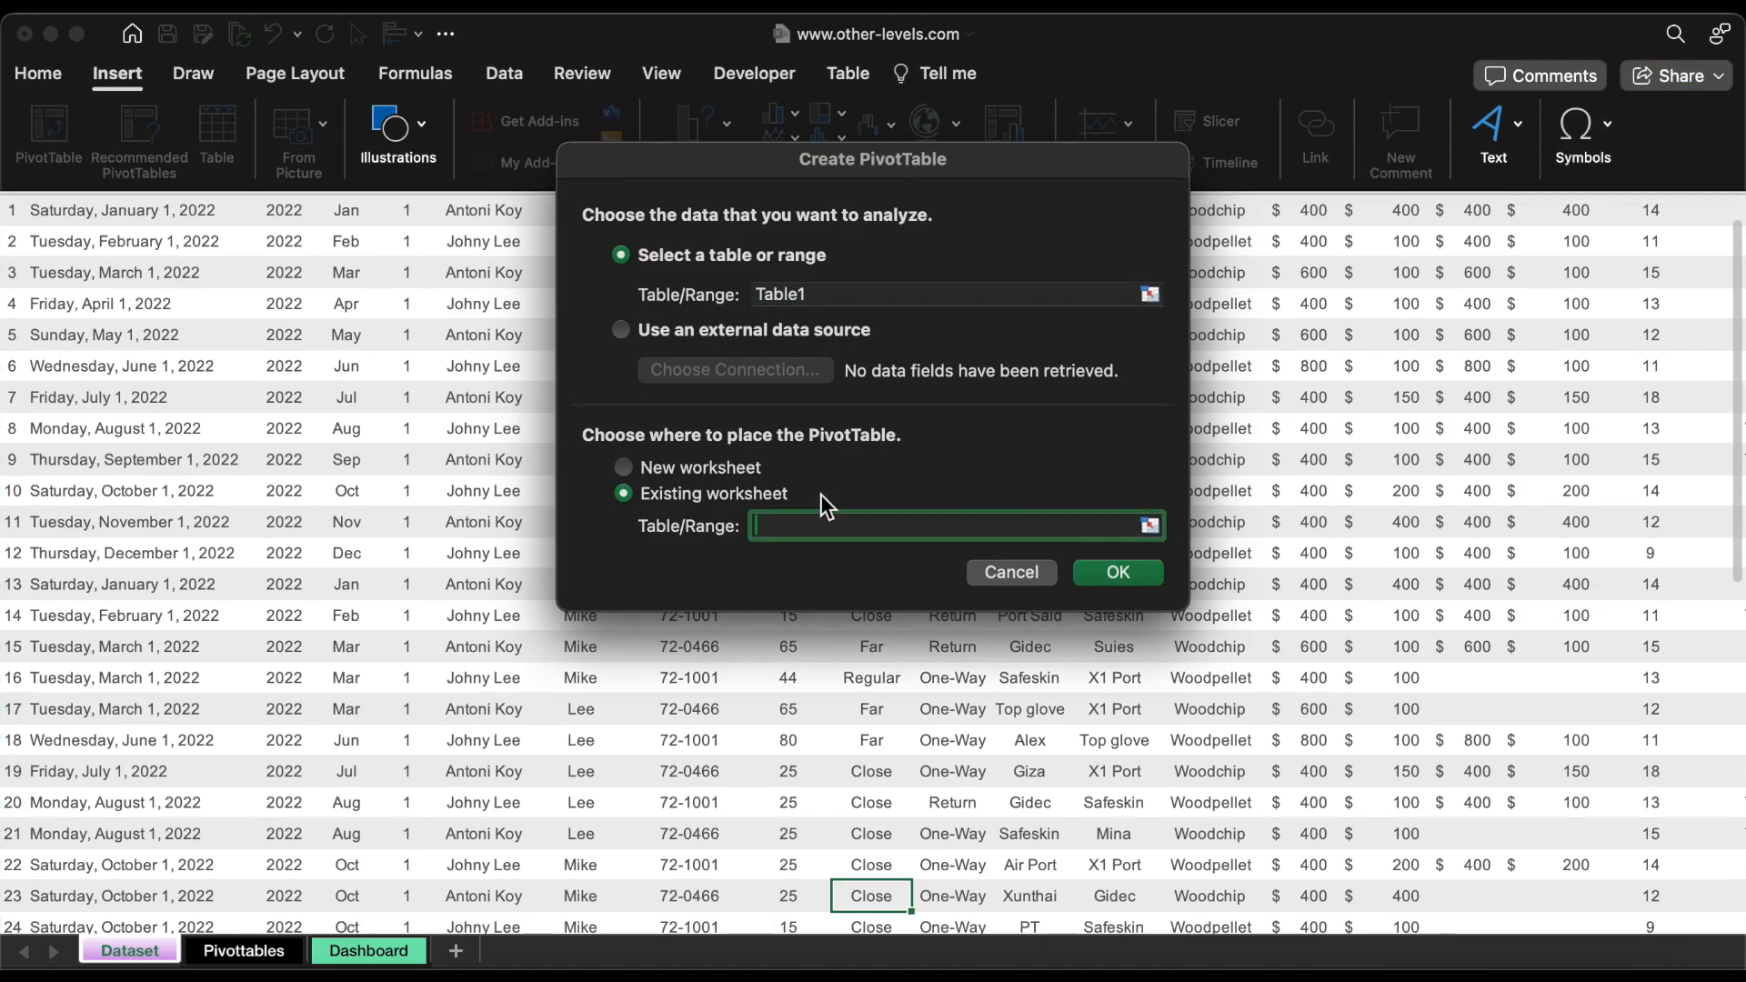
{"action": "left_click", "coordinate": [1150, 526]}
{"action": "left_click", "coordinate": [282, 950]}
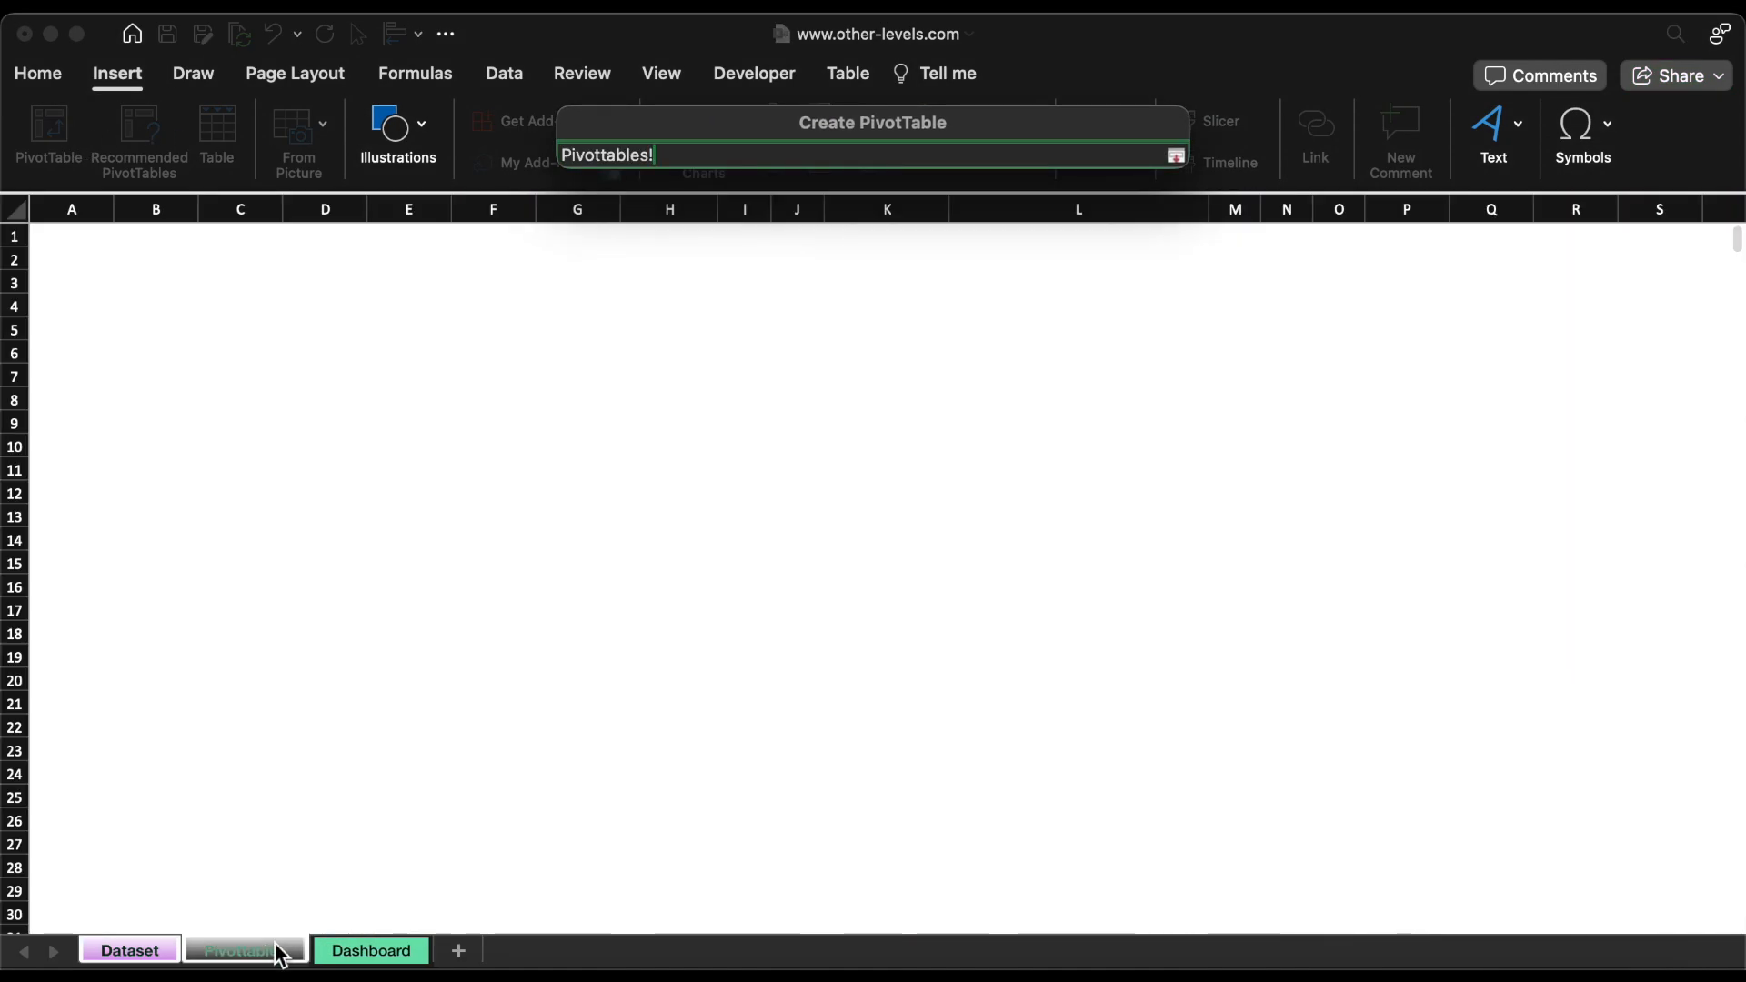
{"action": "left_click", "coordinate": [155, 259]}
{"action": "key", "text": "Return"}
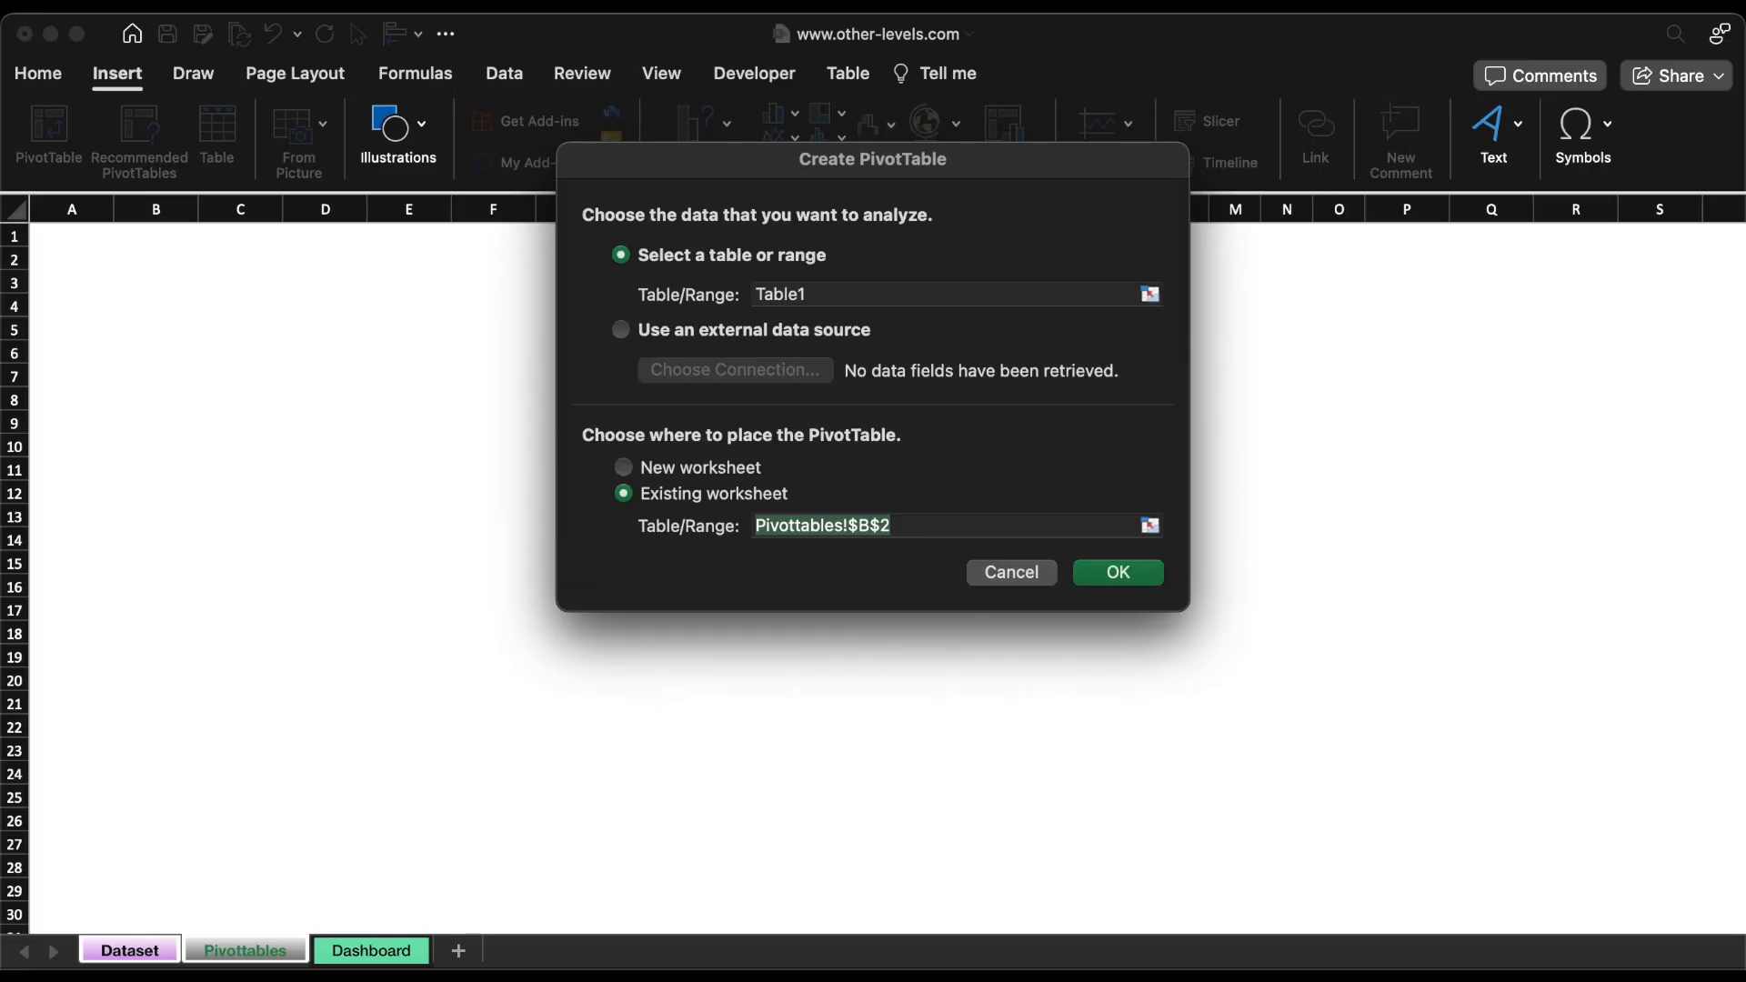
{"action": "key", "text": "Return"}
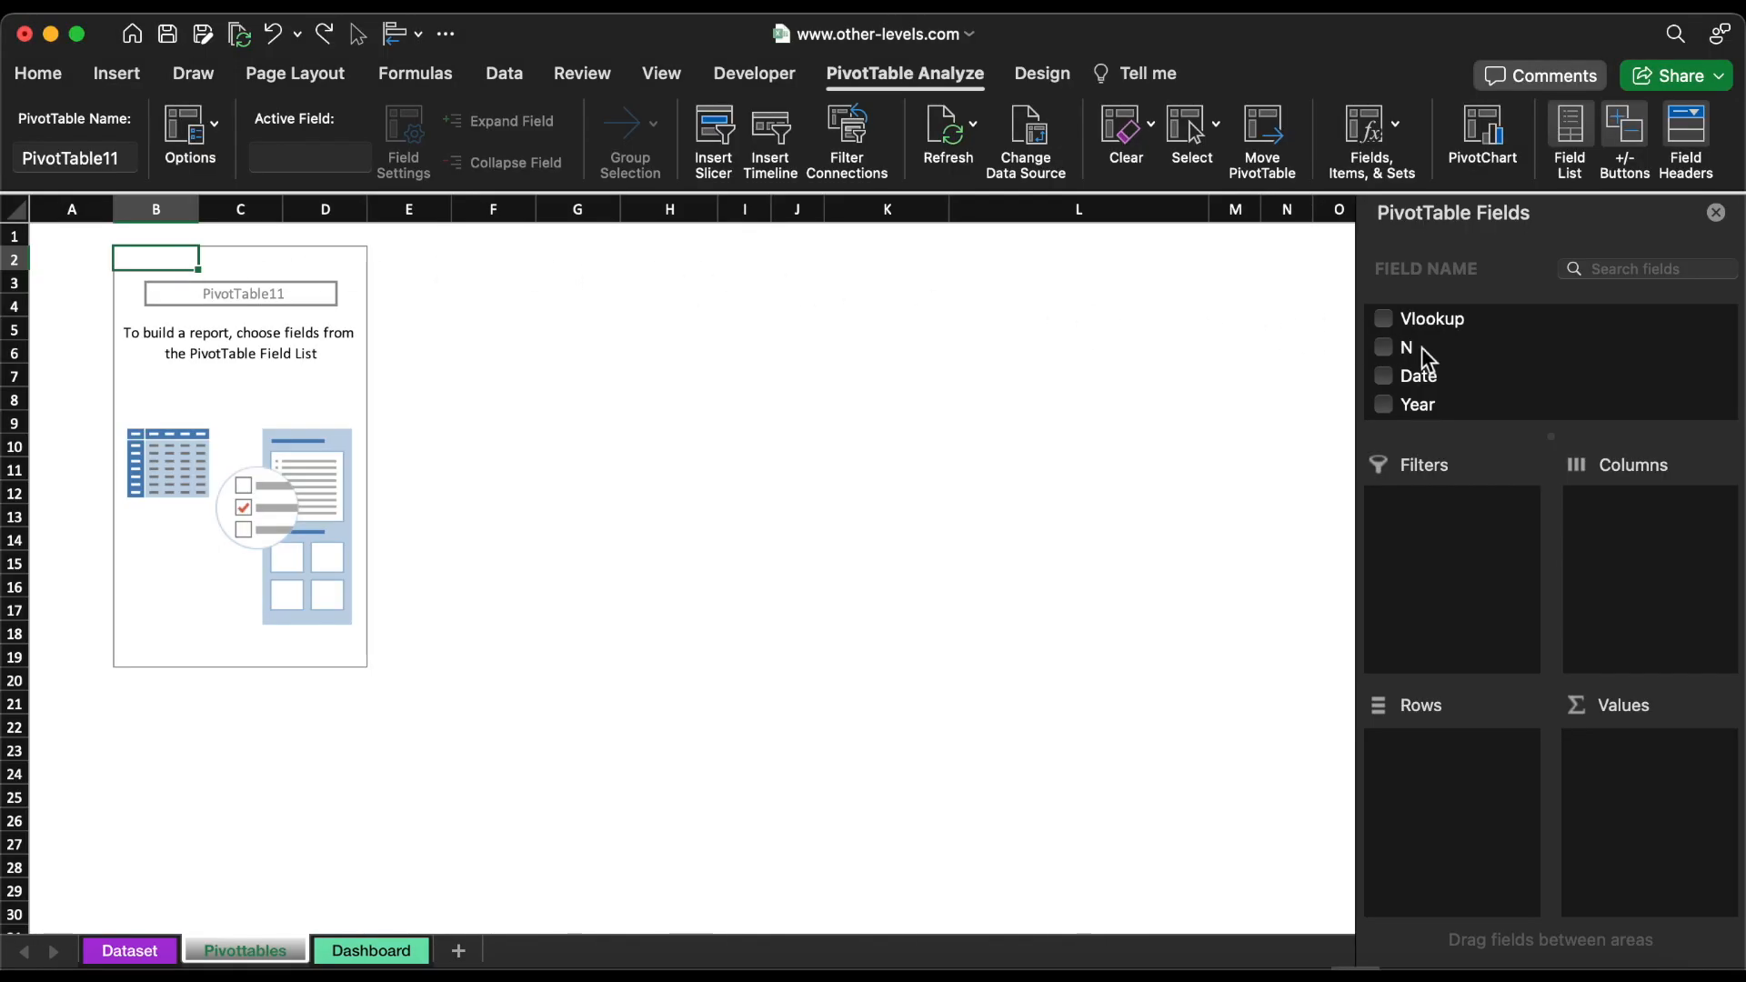
{"action": "left_click_drag", "start_coordinate": [1417, 346], "coordinate": [1637, 788]}
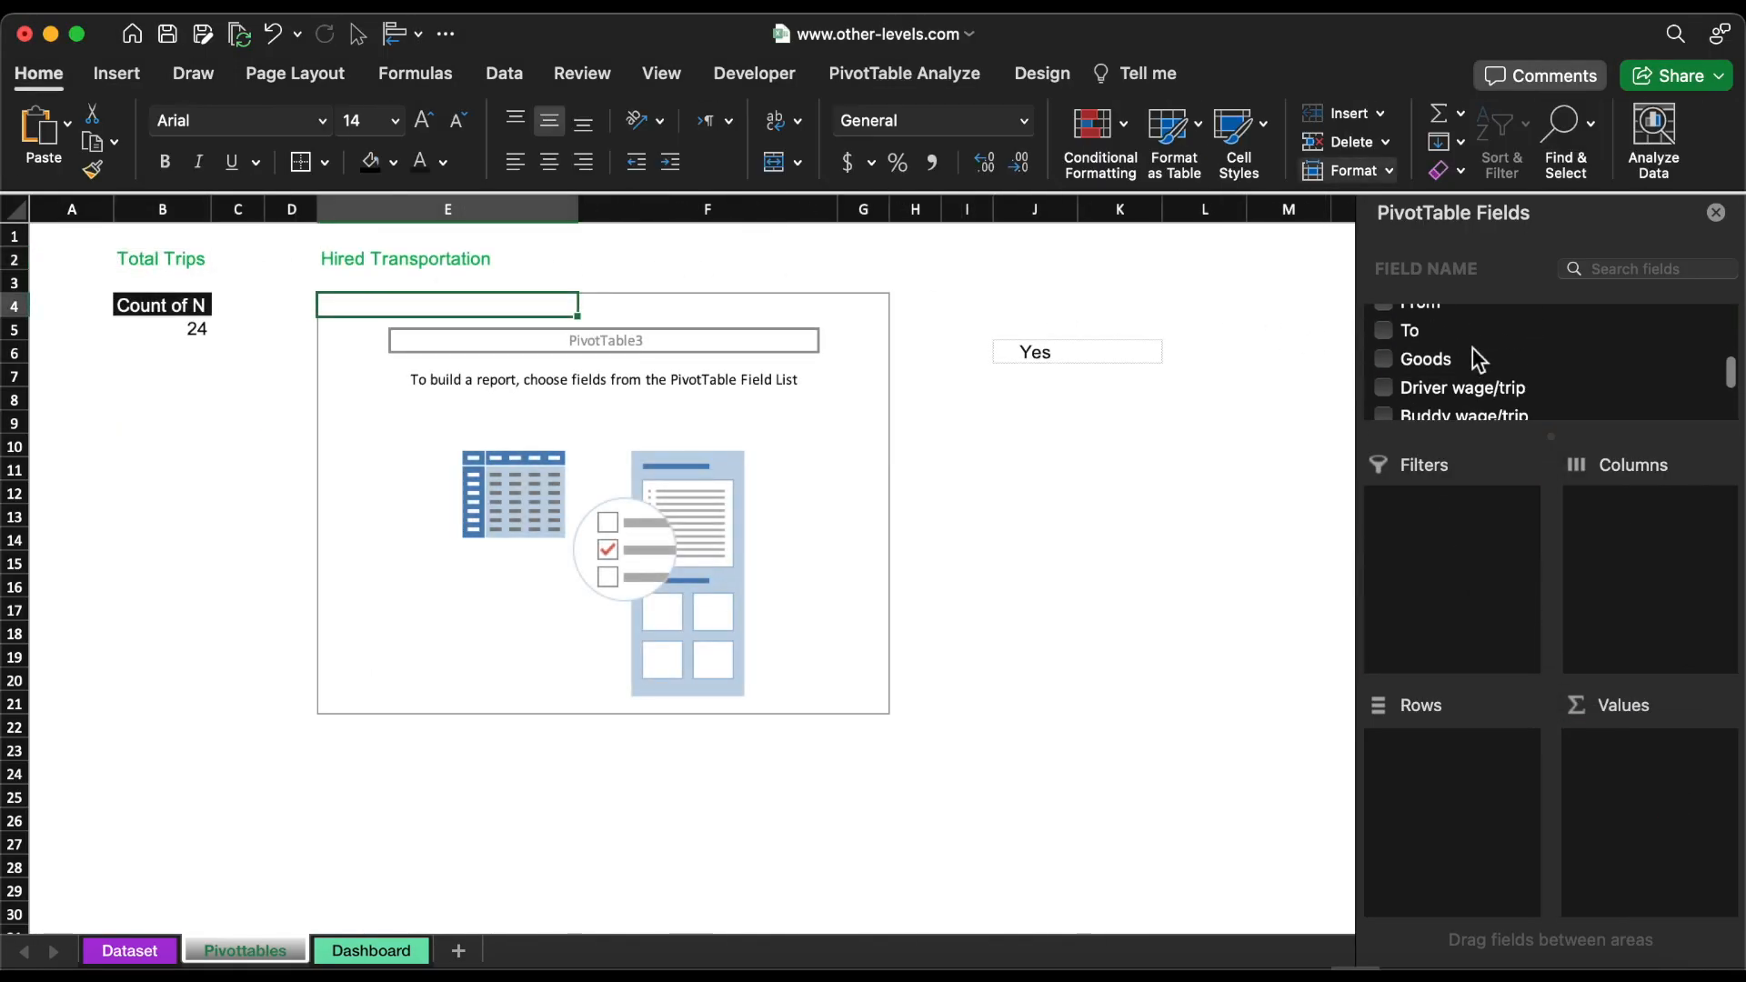
Step: Build the Hired Transportation pivot table with the Hired Transportation field as both its rows and its counted values
{"action": "scroll", "coordinate": [1478, 360], "scroll_direction": "down", "scroll_amount": 5}
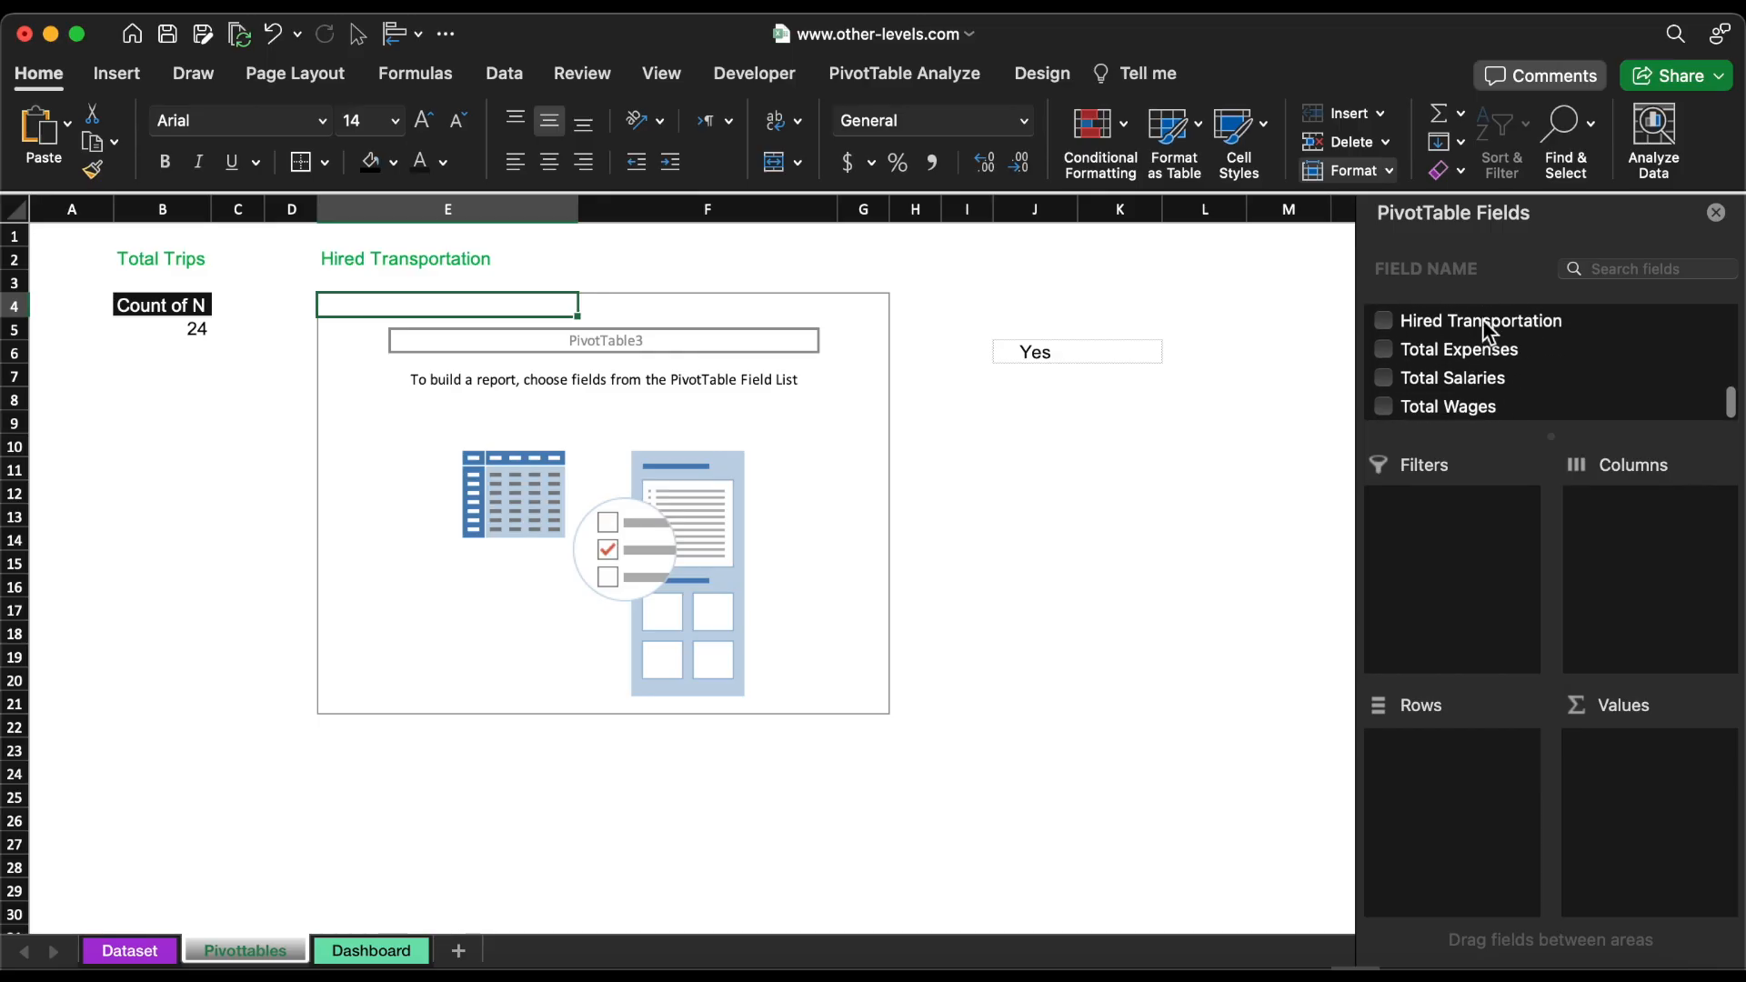
{"action": "left_click_drag", "start_coordinate": [1482, 319], "coordinate": [1477, 769]}
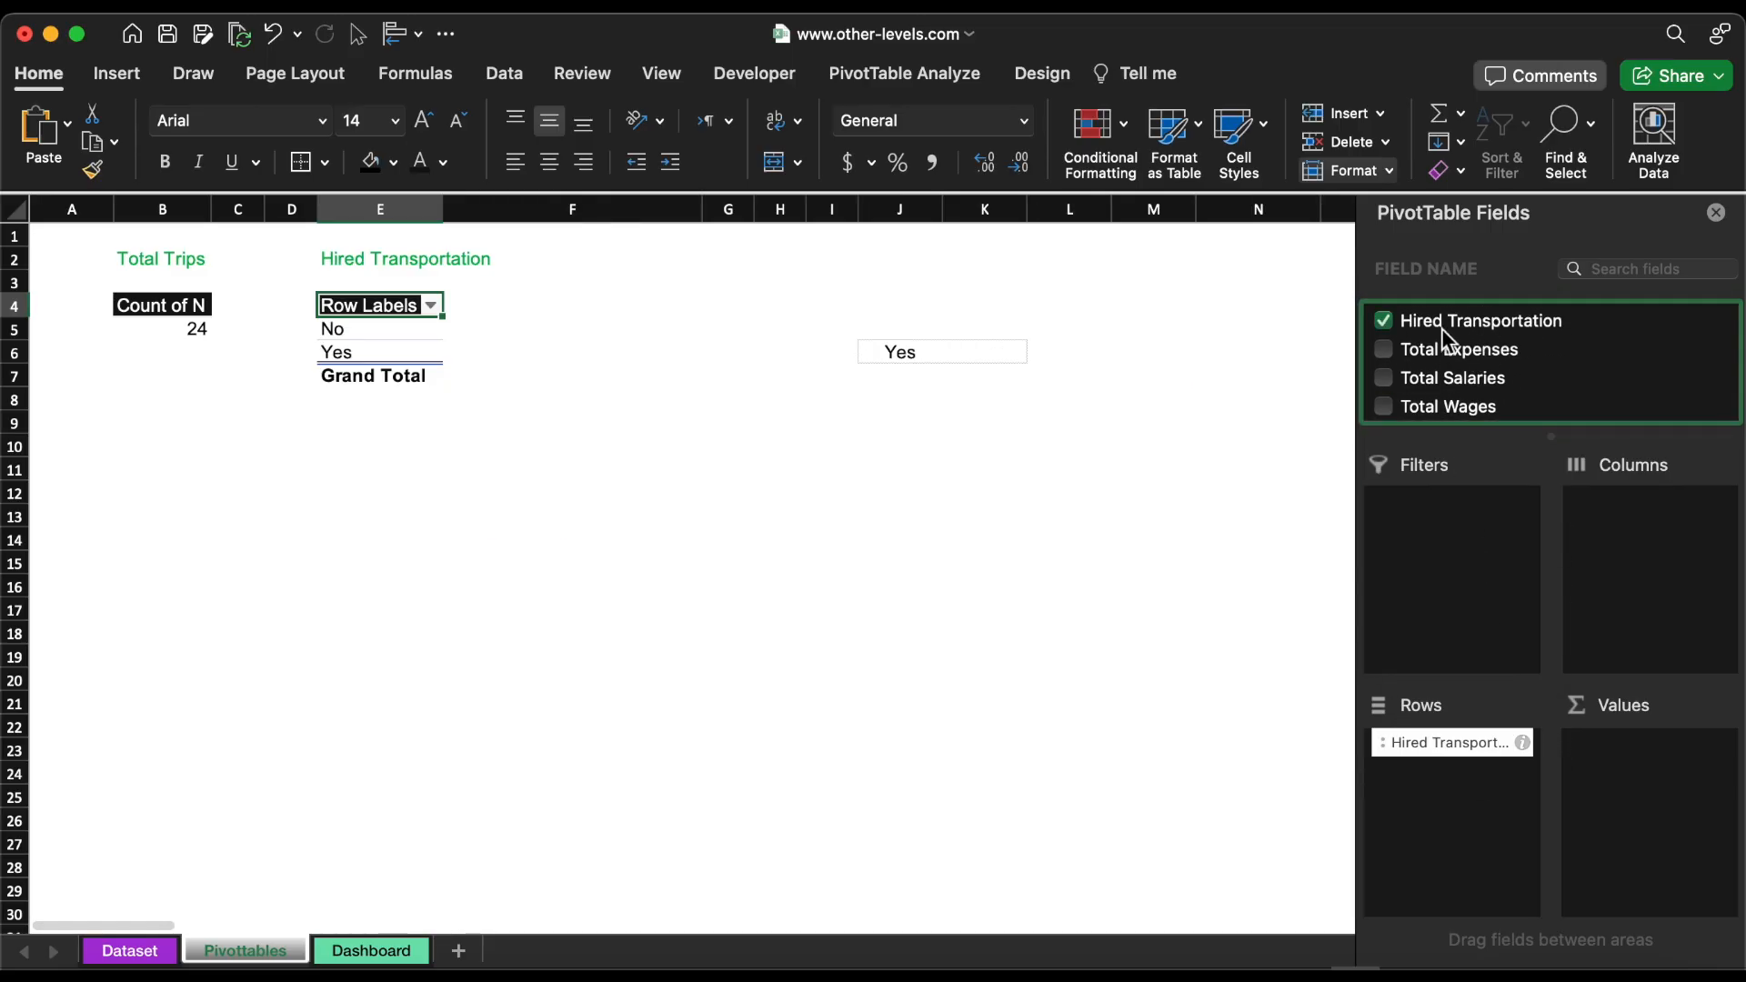
{"action": "left_click_drag", "start_coordinate": [1455, 321], "coordinate": [1612, 844]}
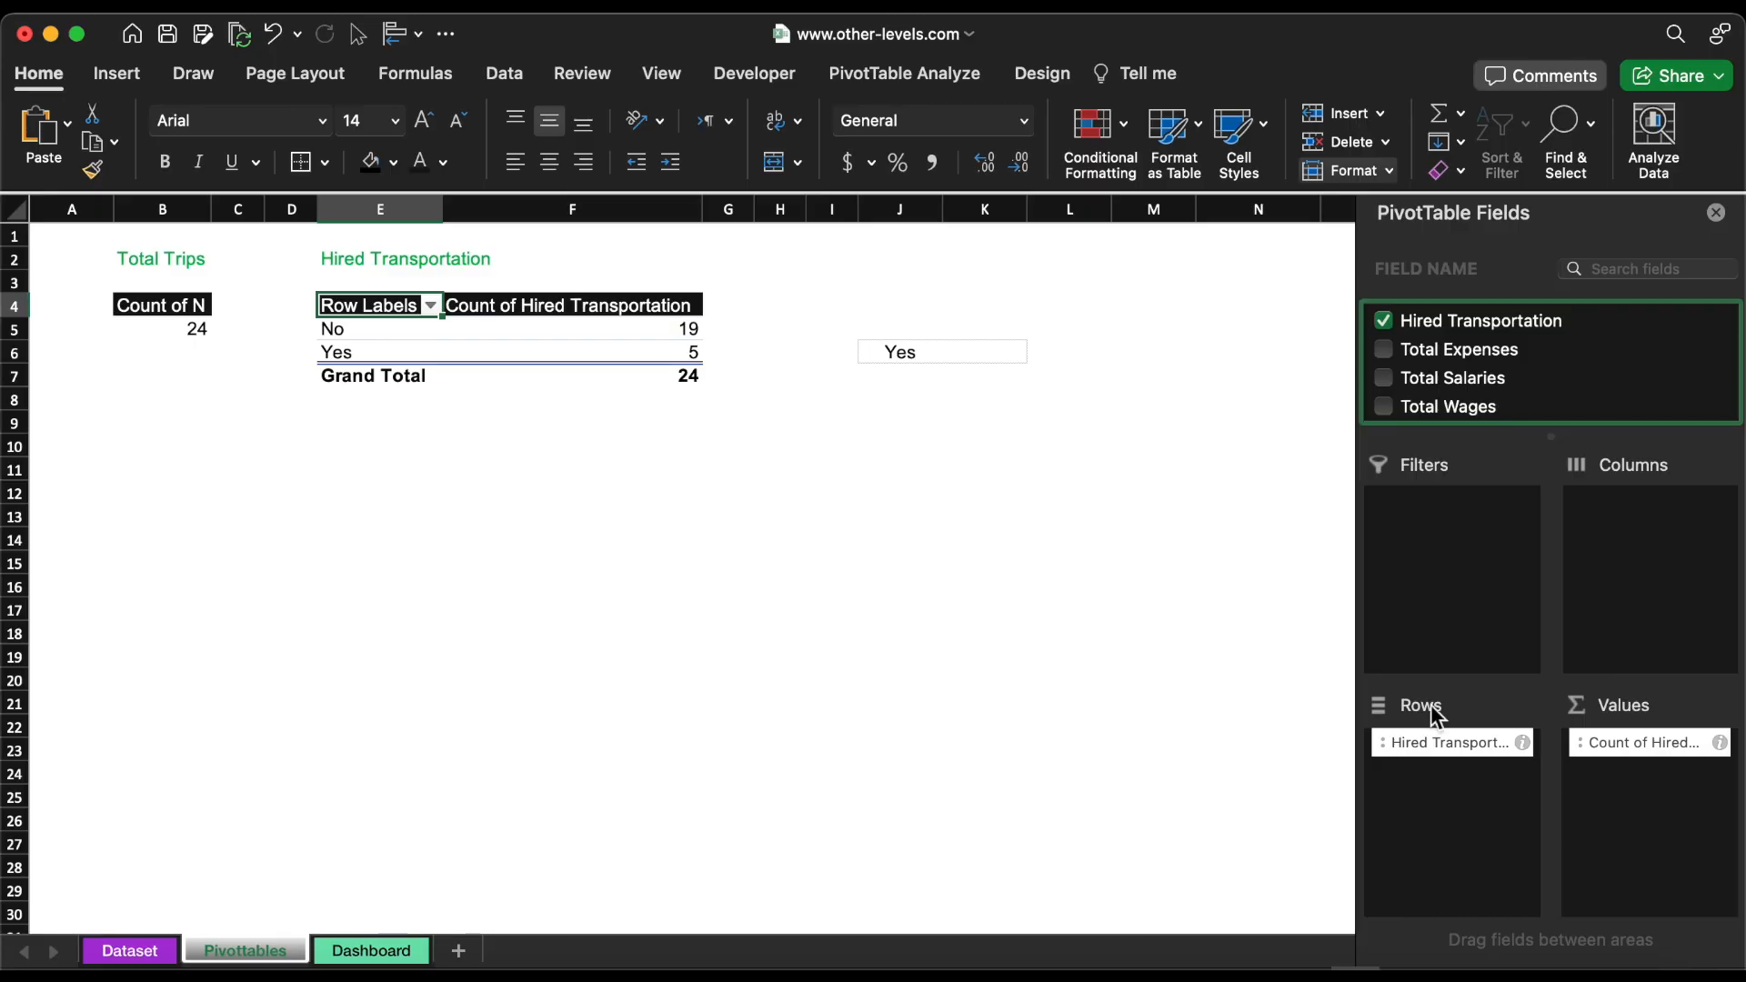
Step: Enter =VLOOKUP(J6,$E$5:$F$6,2,0) in cell K6 to look up the Yes count of hired transportation
{"action": "left_click", "coordinate": [999, 358]}
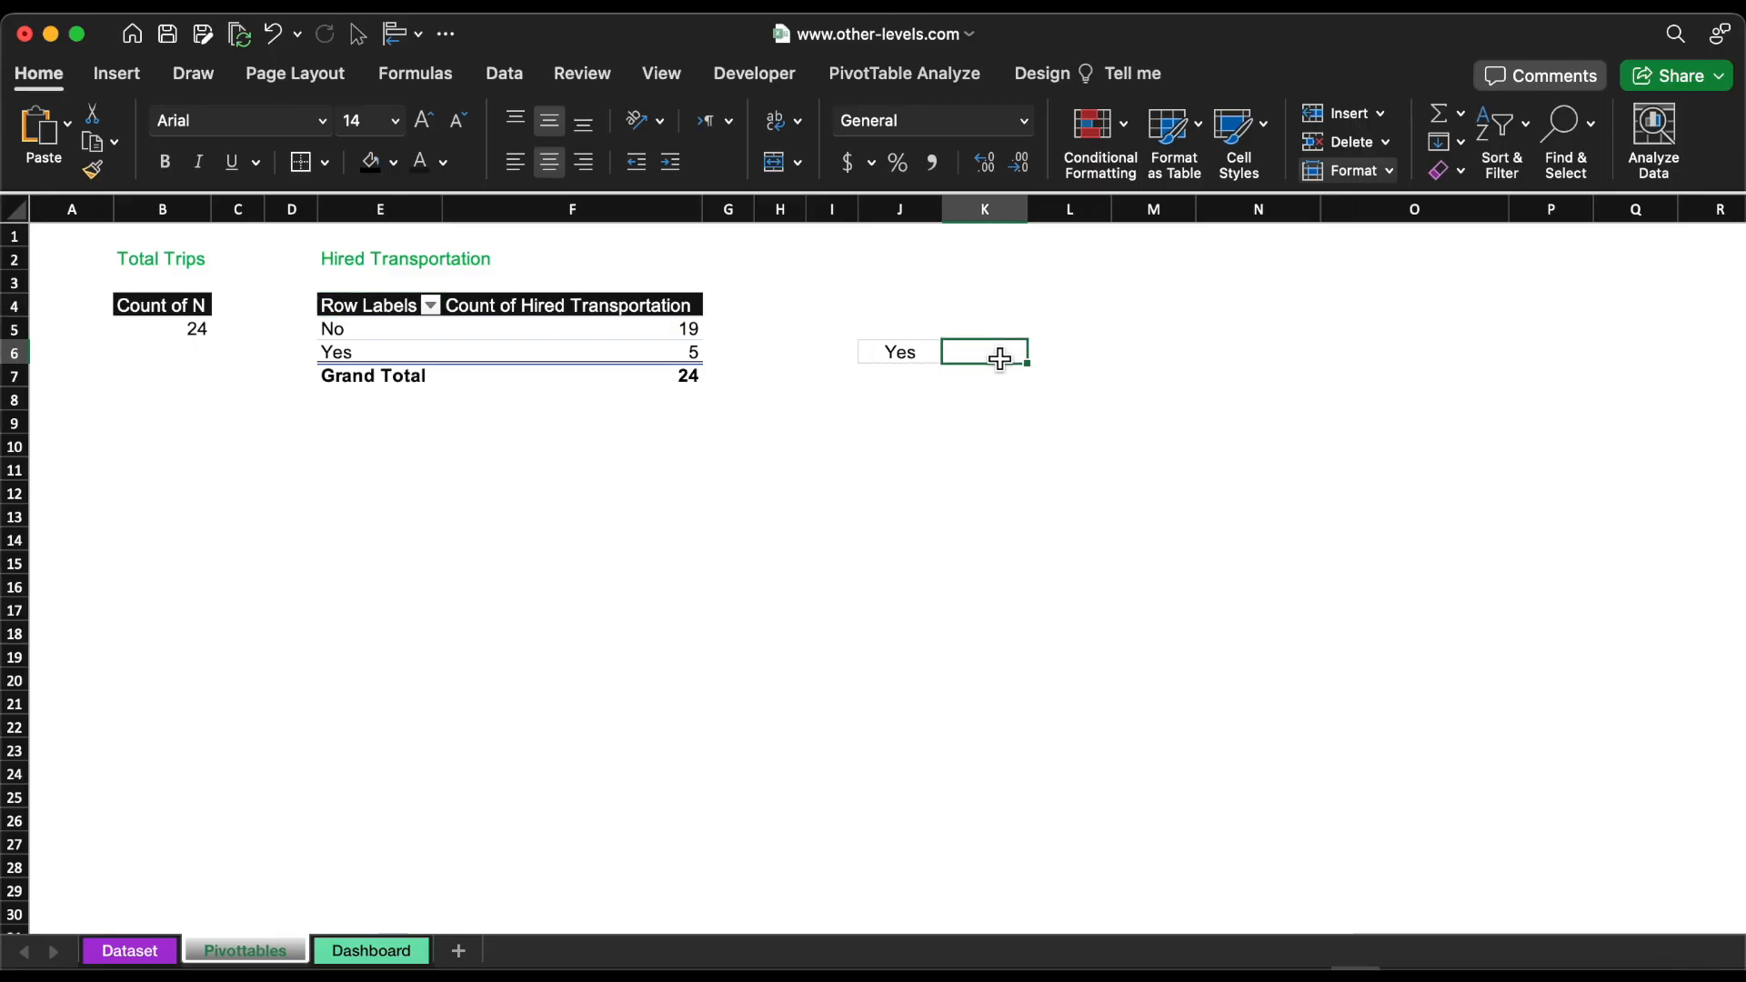
{"action": "type", "text": "=vl"}
{"action": "double_click", "coordinate": [1024, 403]}
{"action": "left_click", "coordinate": [900, 356]}
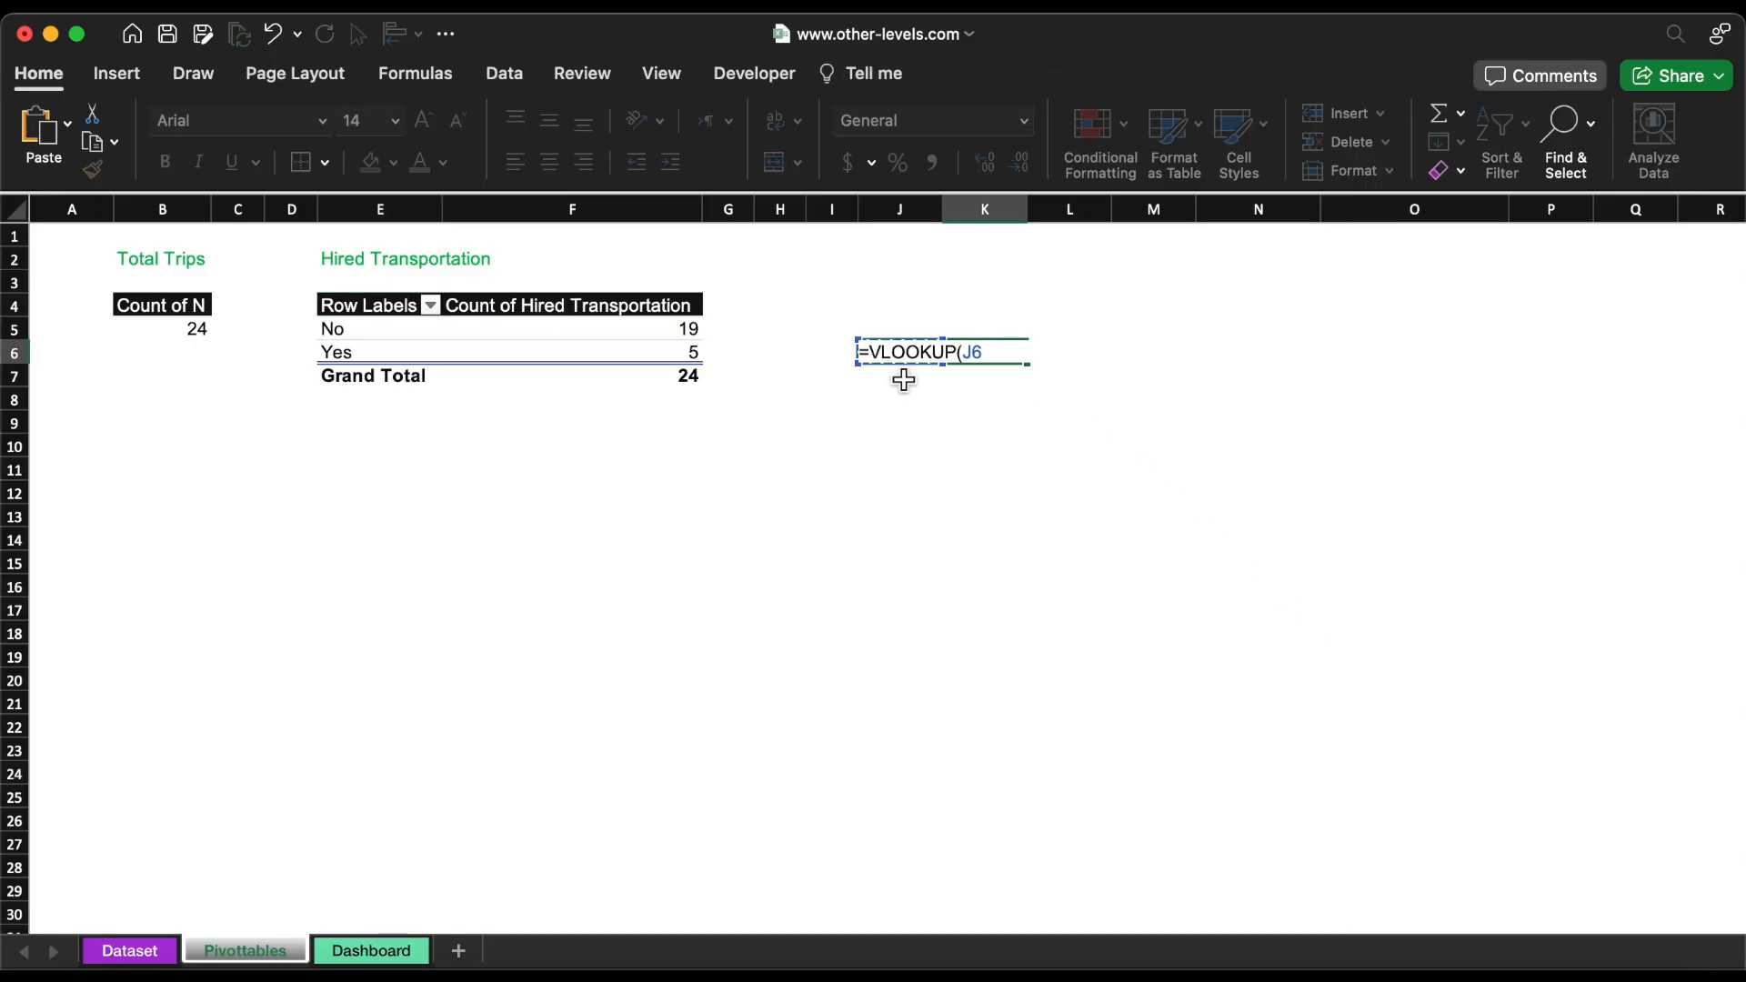
{"action": "left_click_drag", "start_coordinate": [402, 336], "coordinate": [630, 361]}
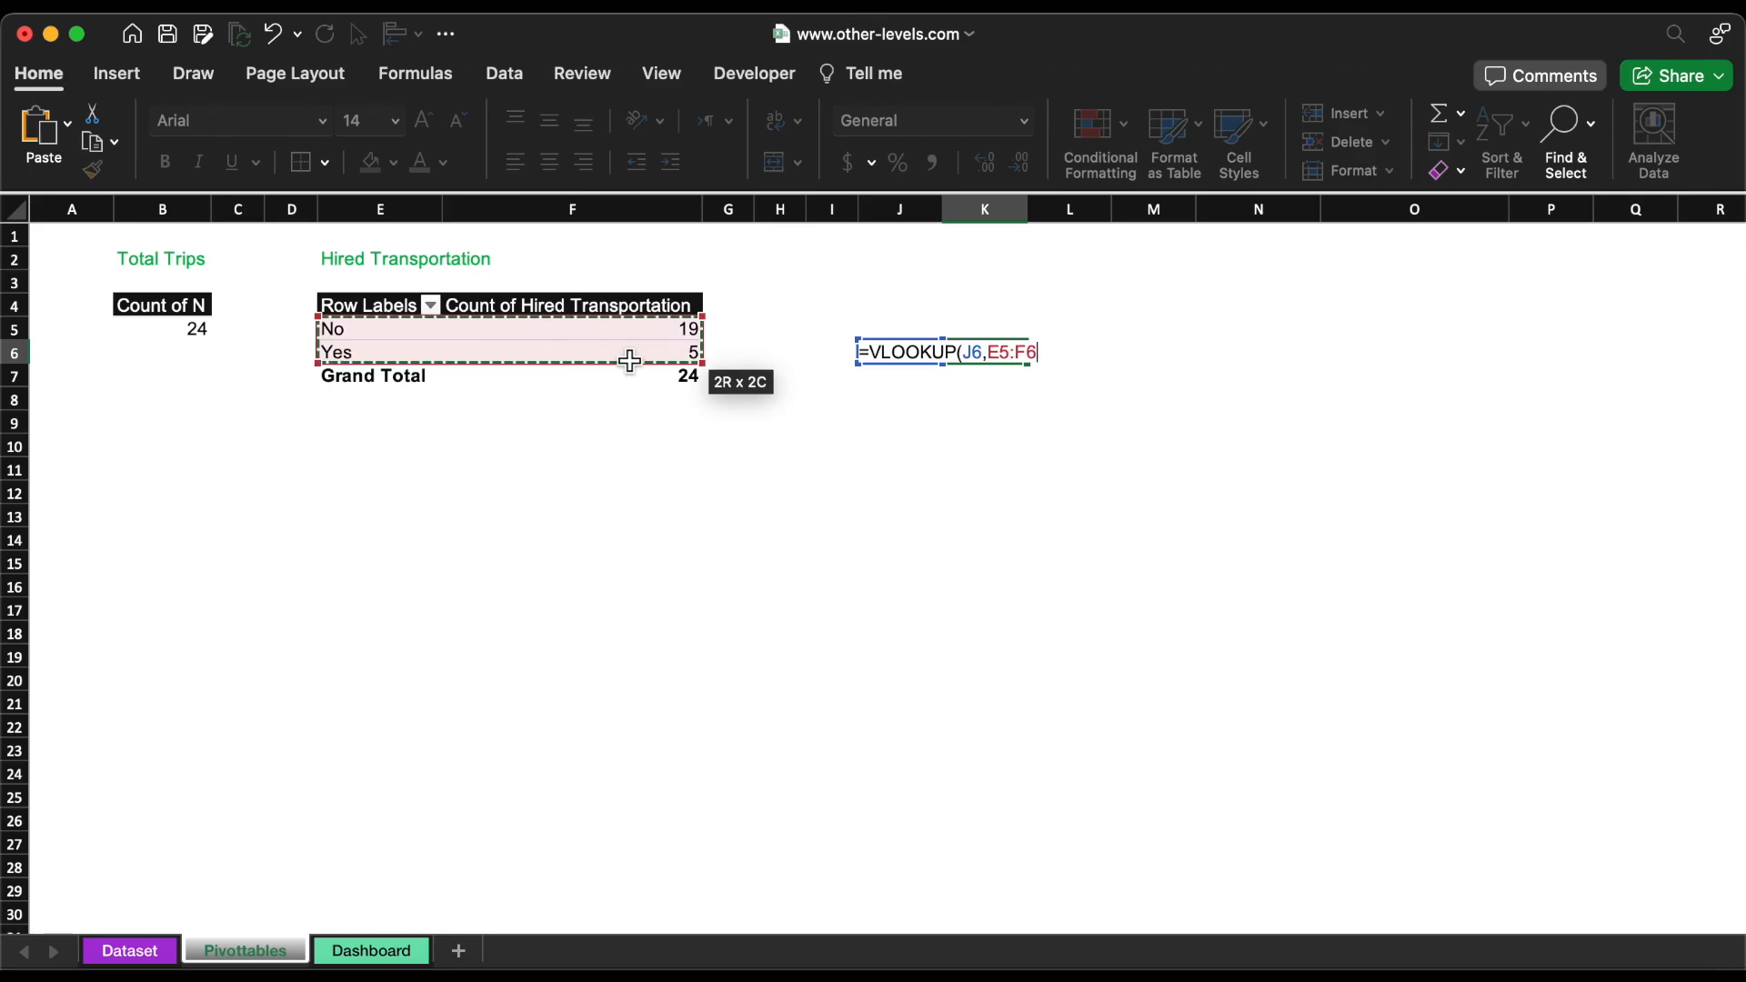
{"action": "key", "text": "F4"}
{"action": "type", "text": ",2,"}
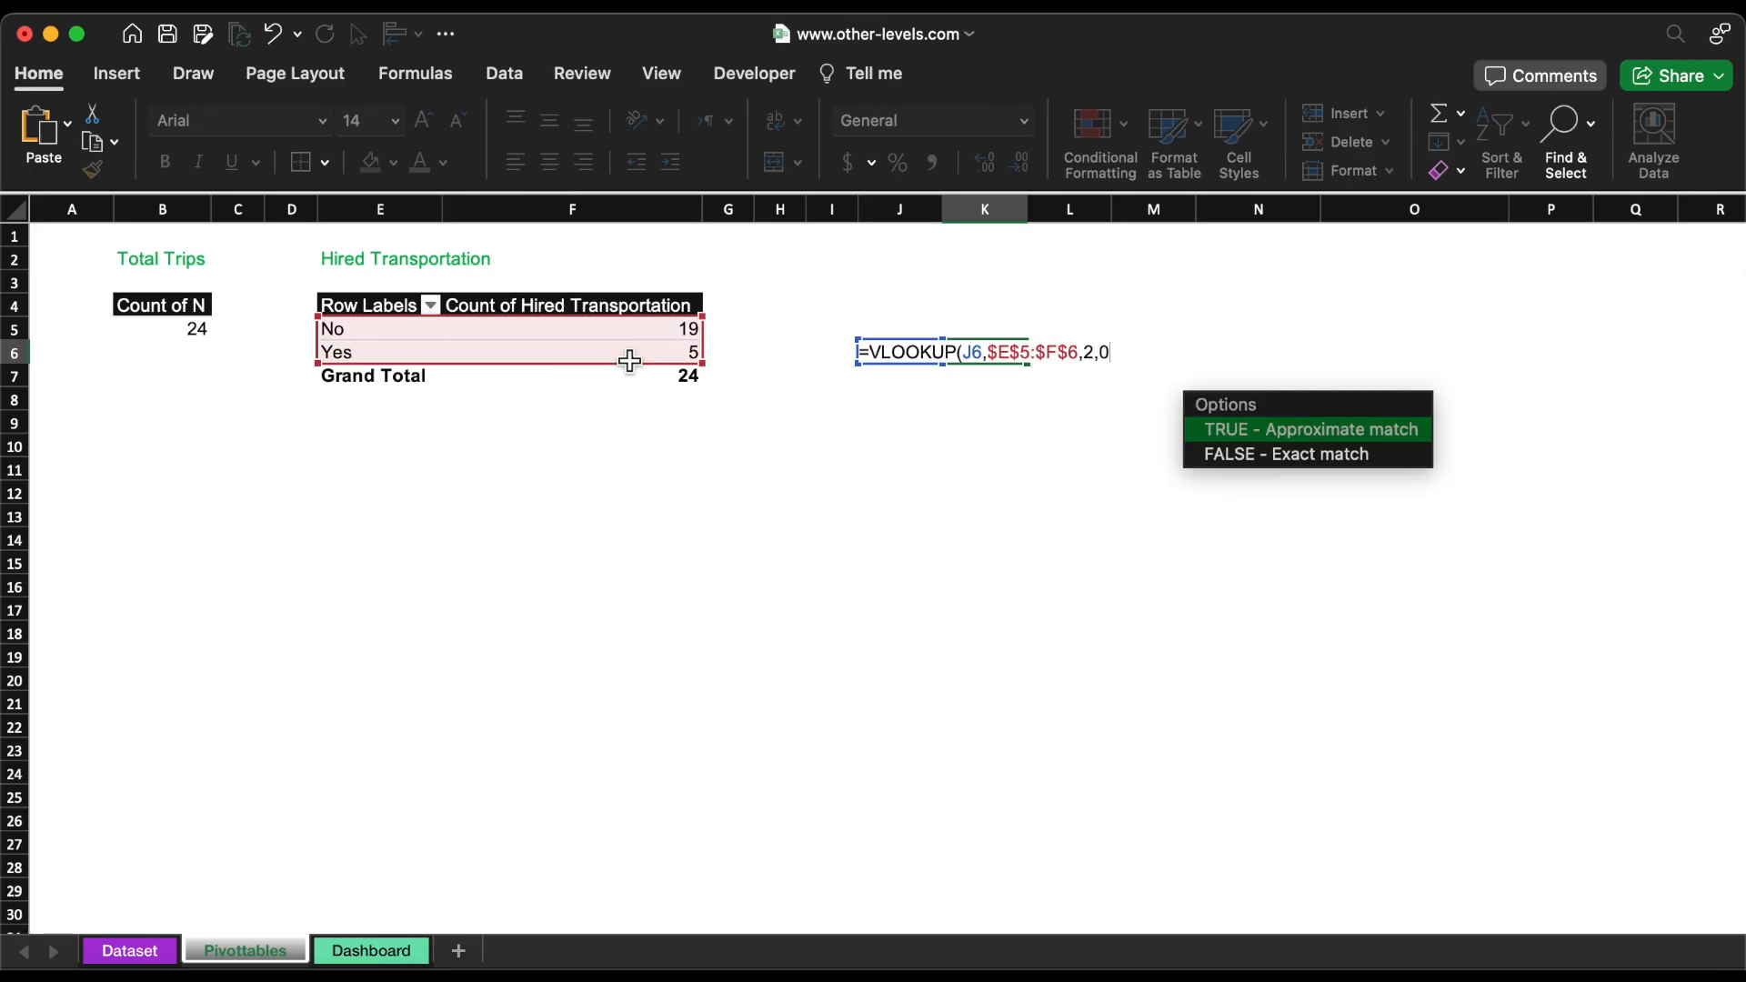
{"action": "type", "text": "0)"}
{"action": "key", "text": "Return"}
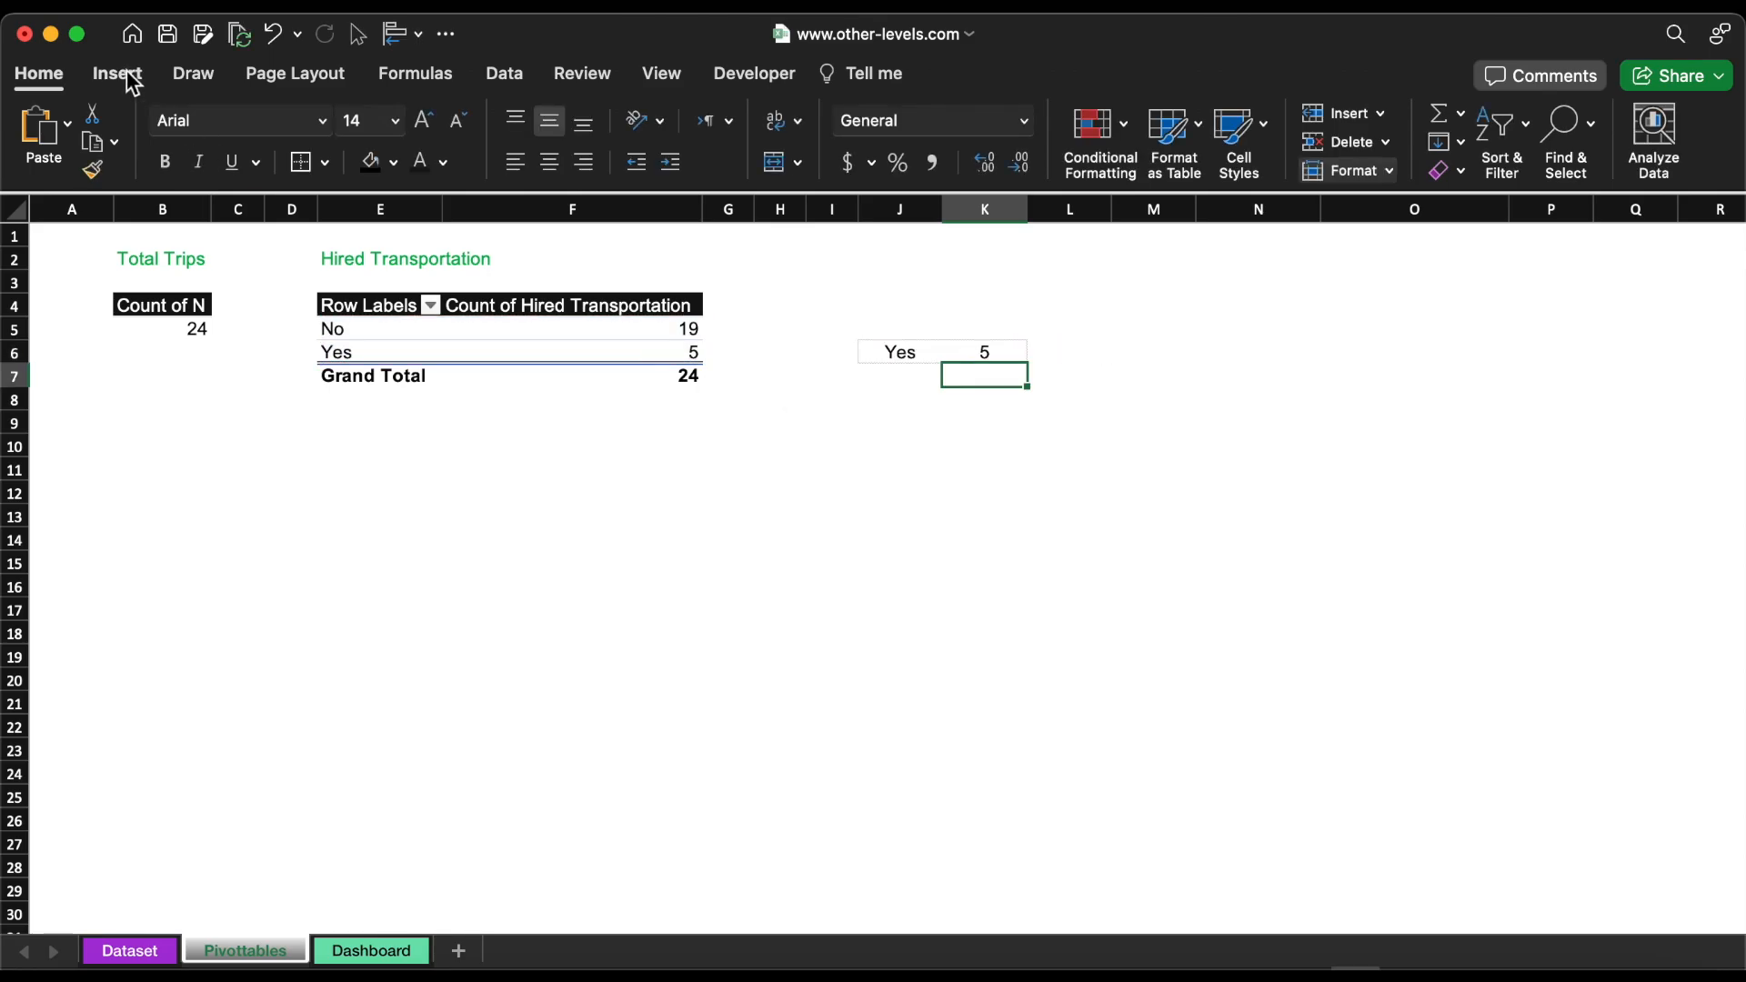
Step: Draw a small text box below the Total Trips pivot table, spanning about rows 17 to 20
{"action": "left_click", "coordinate": [128, 77]}
{"action": "left_click", "coordinate": [400, 130]}
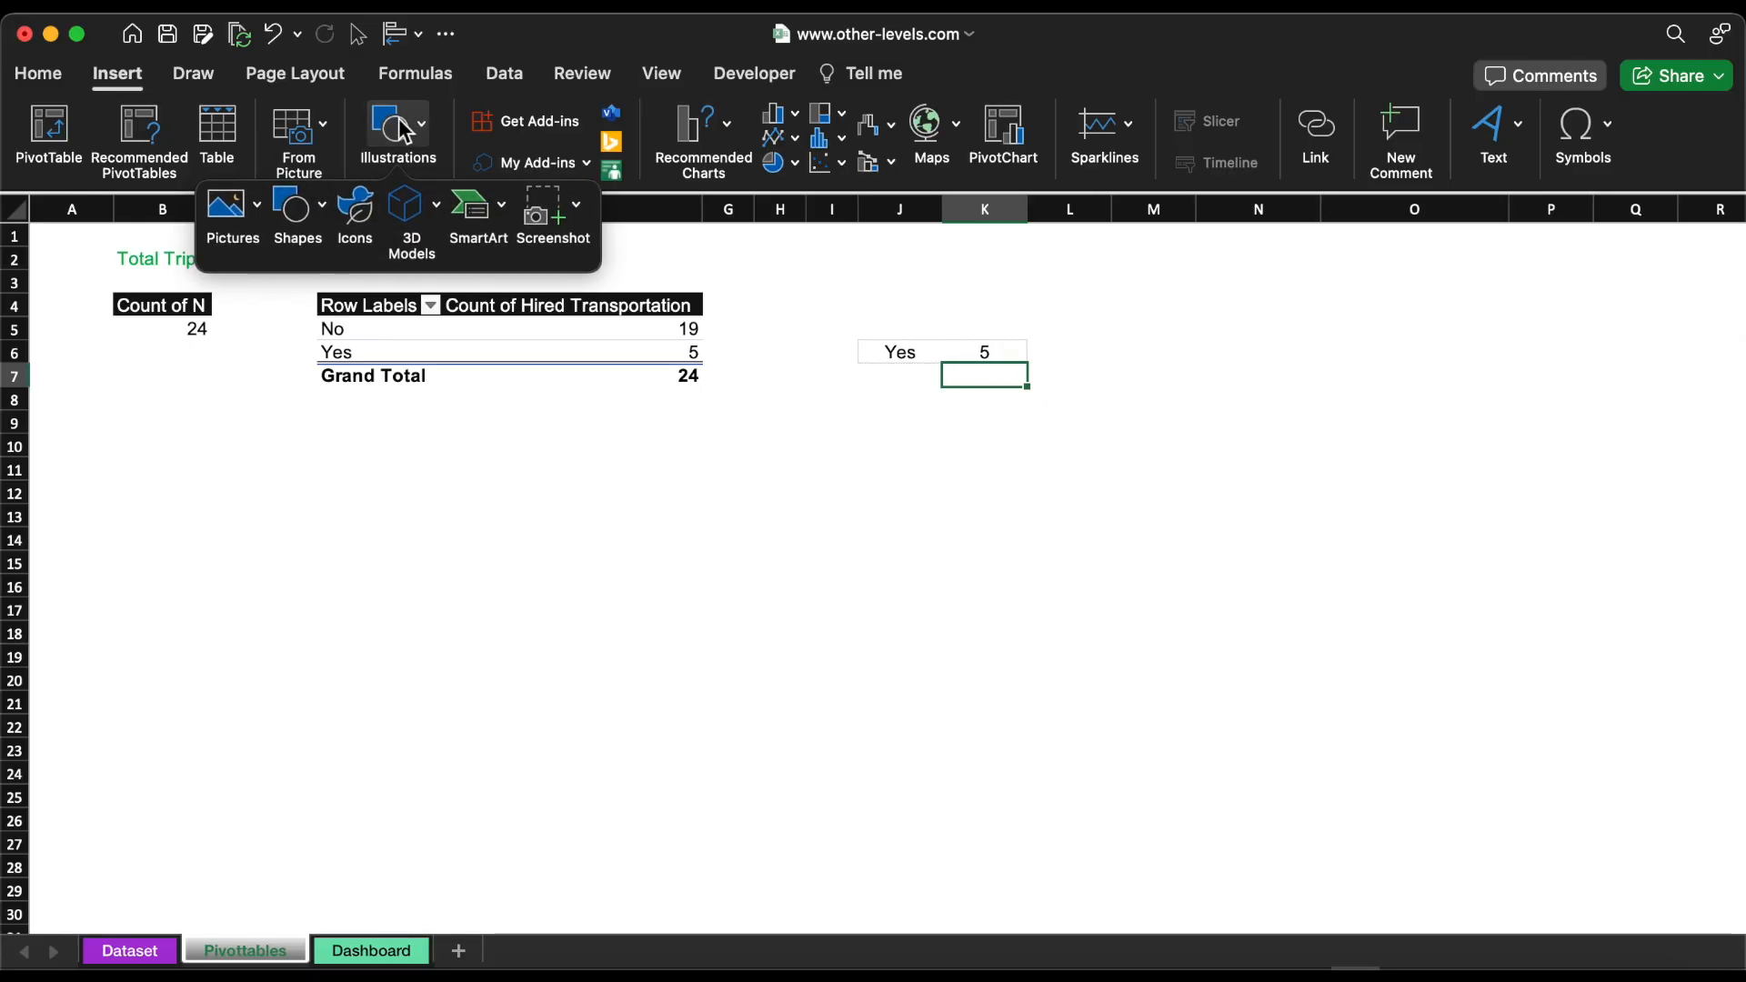
{"action": "left_click", "coordinate": [291, 205]}
{"action": "left_click", "coordinate": [344, 289]}
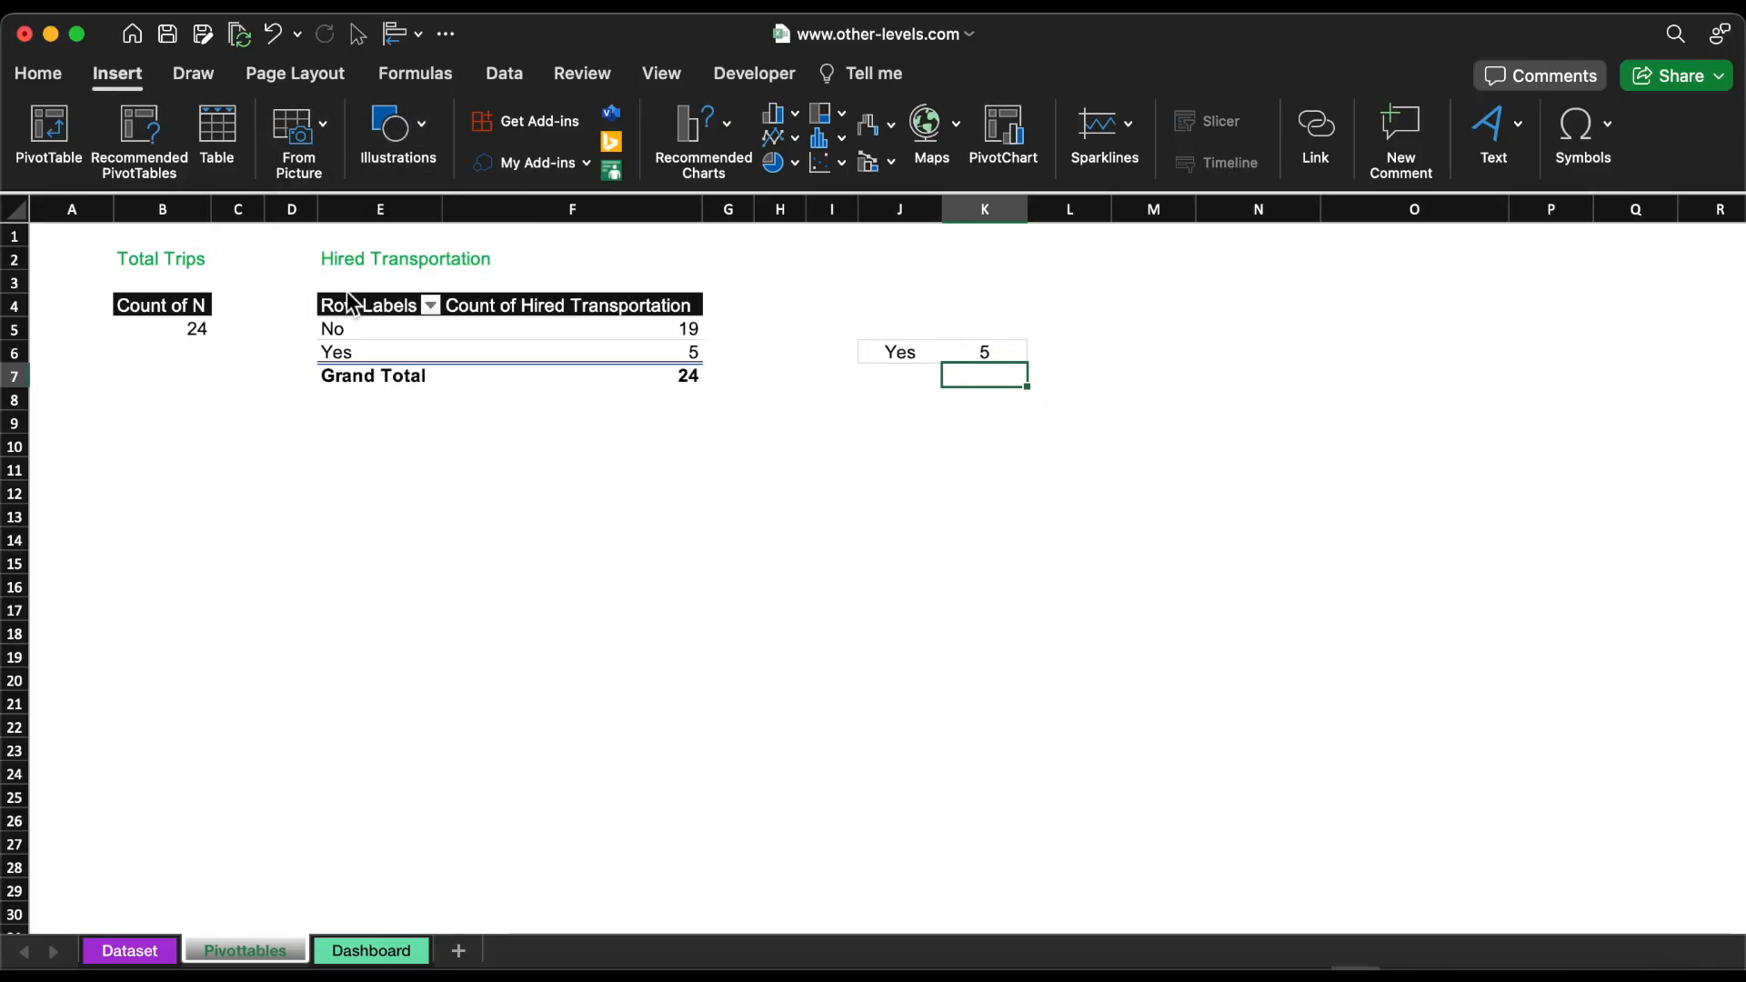
{"action": "left_click_drag", "start_coordinate": [100, 618], "coordinate": [238, 700]}
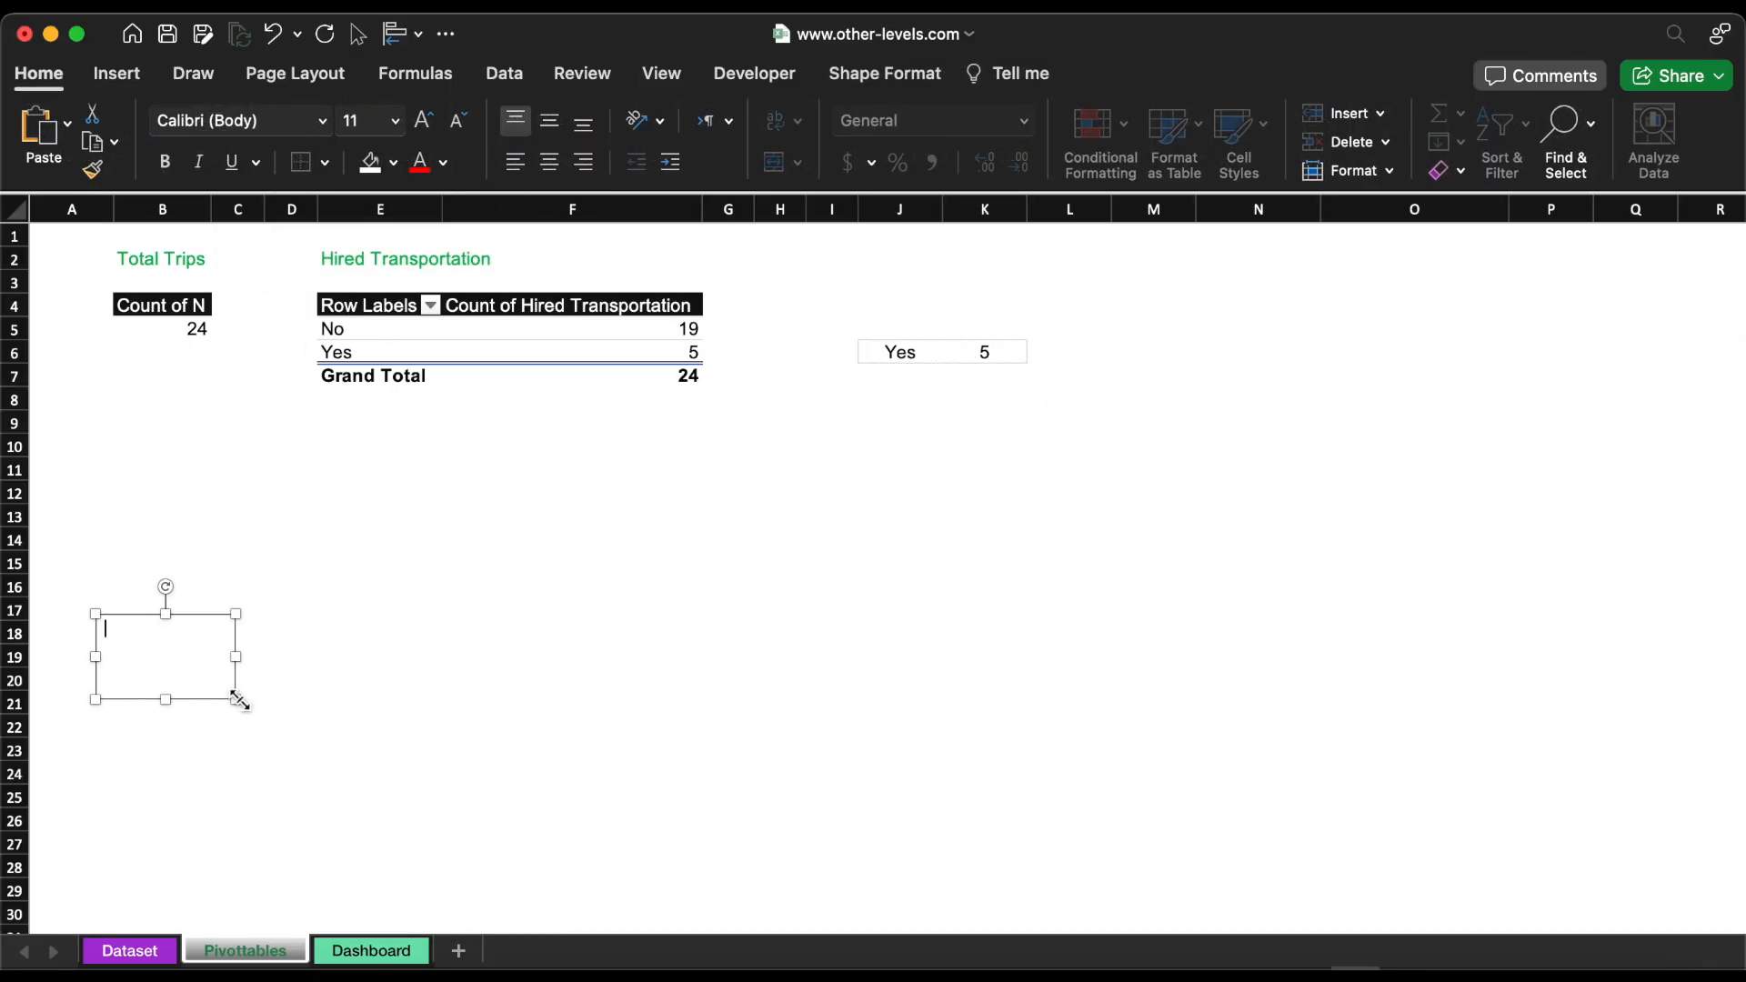
Step: Show the formula bar and link the new text box to cell B5 with =B5
{"action": "left_click", "coordinate": [662, 72]}
{"action": "left_click", "coordinate": [741, 121]}
{"action": "left_click", "coordinate": [329, 212]}
{"action": "type", "text": "="}
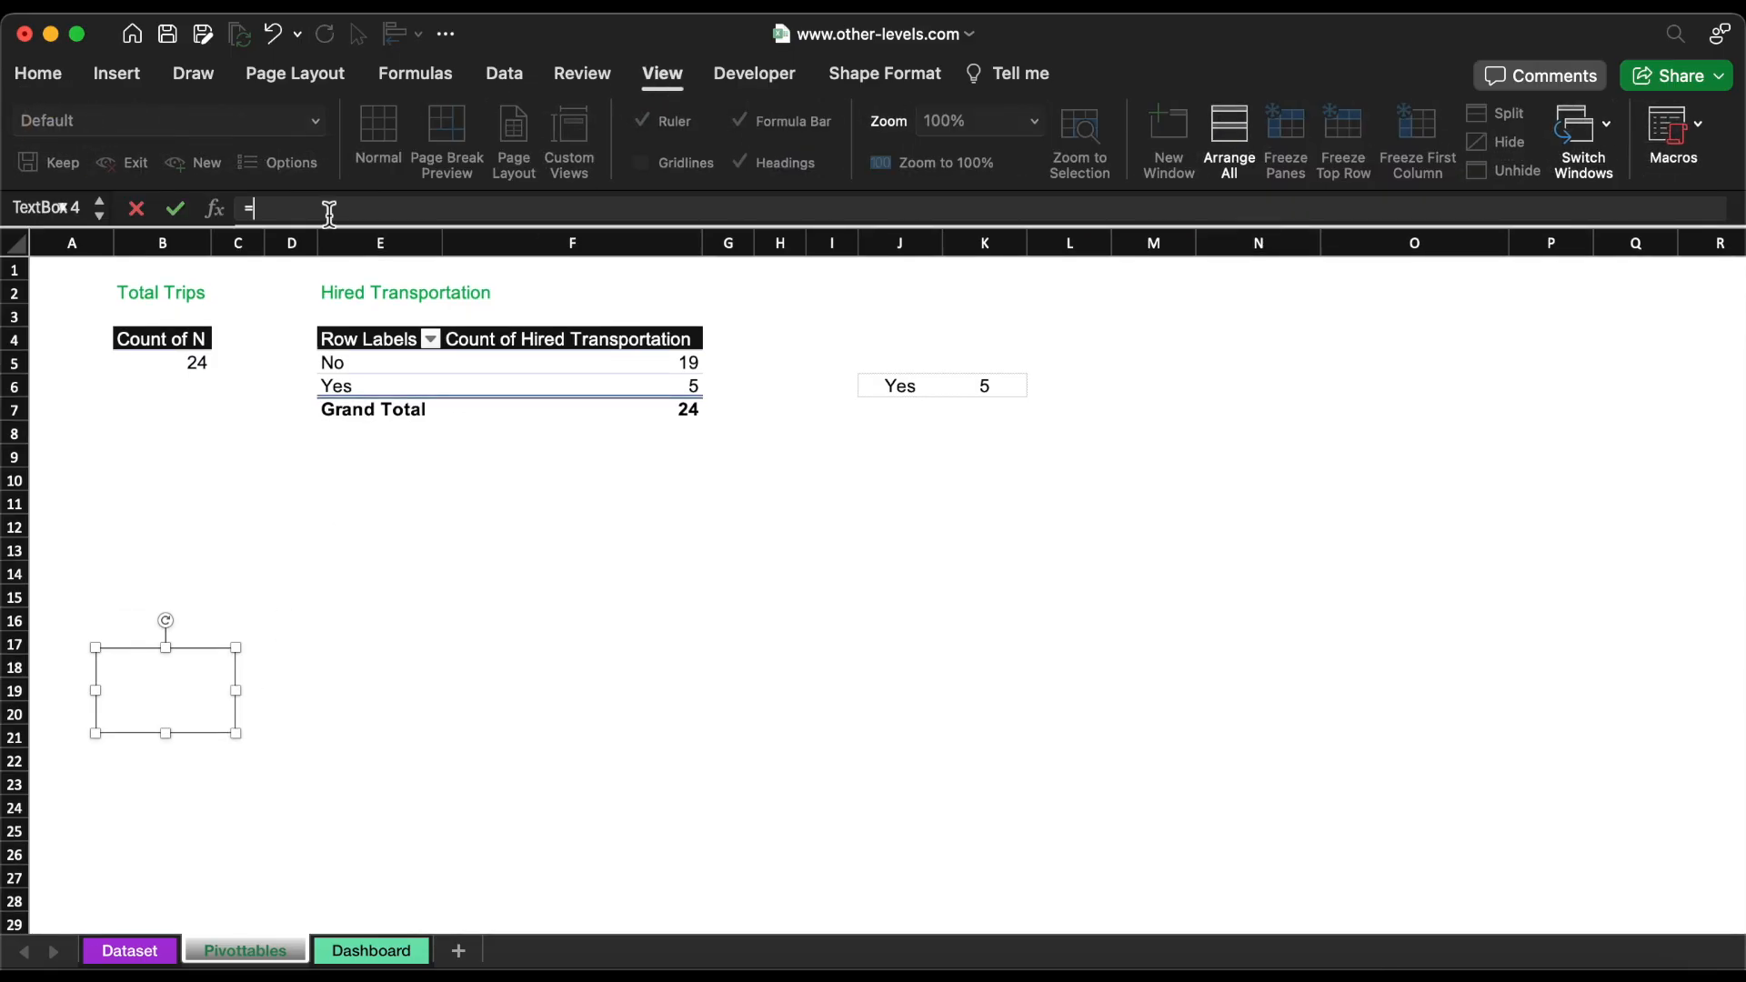
{"action": "type", "text": "b5"}
{"action": "key", "text": "Return"}
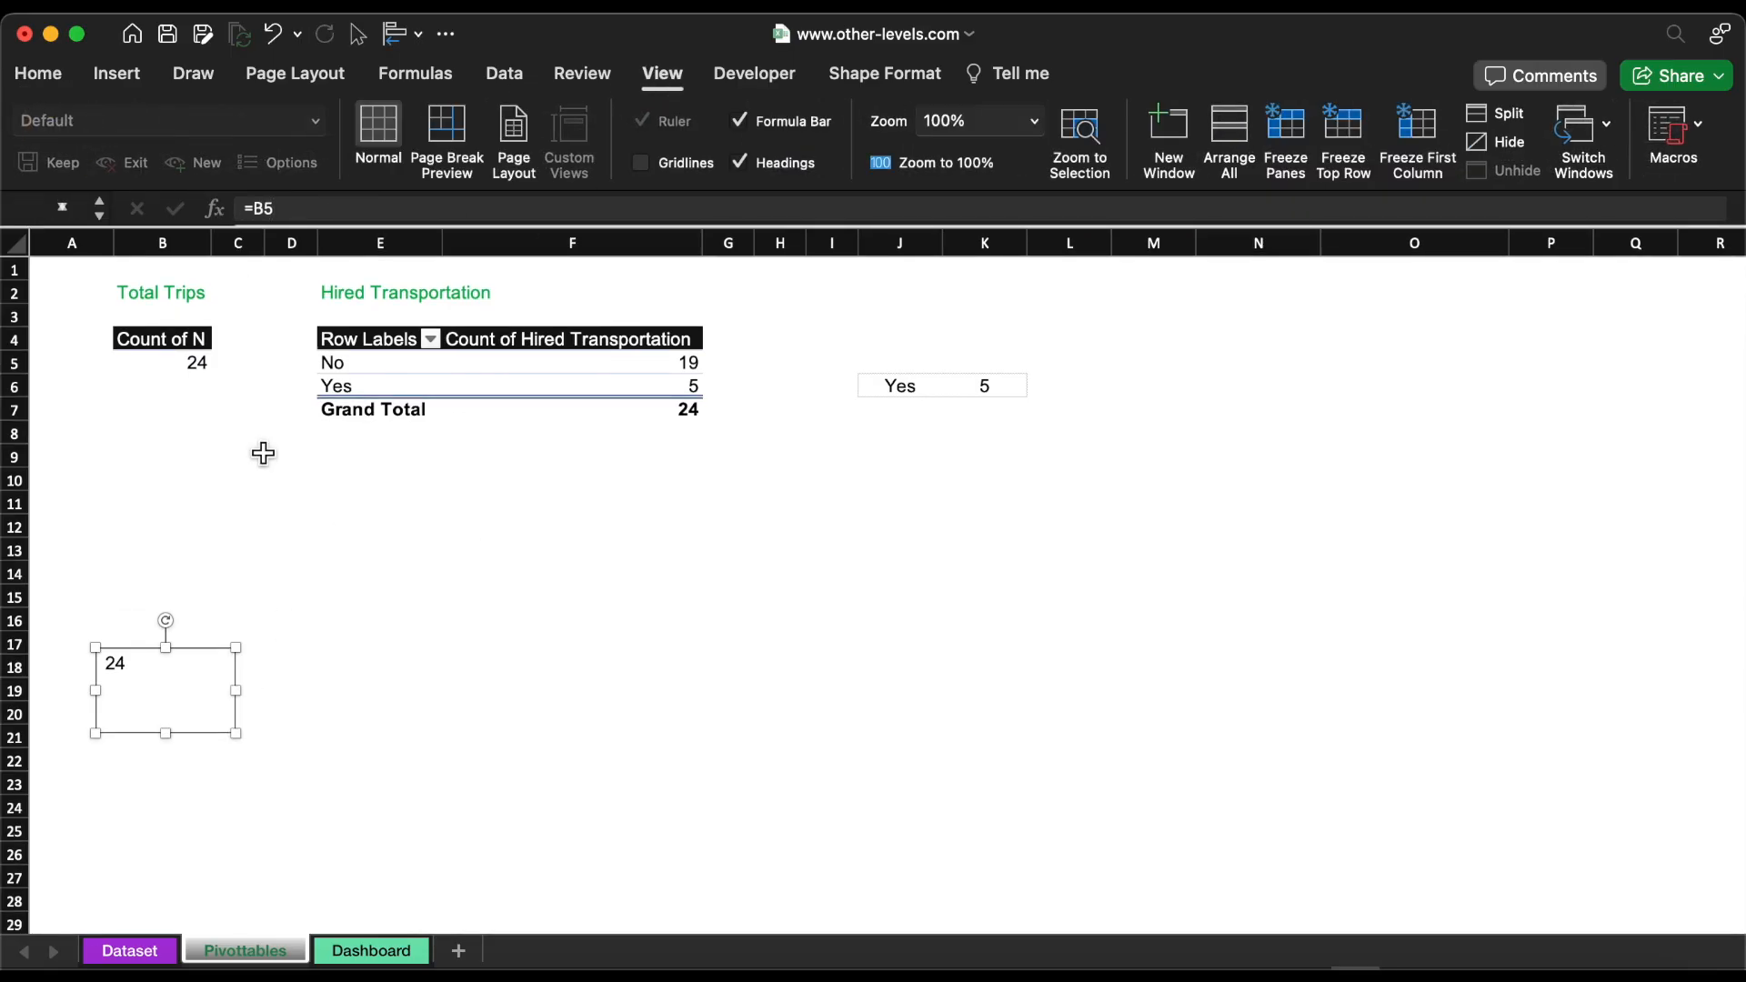
Step: Duplicate the linked text box below the Yes lookup cells and link the copy to cell K6
{"action": "left_click_drag", "start_coordinate": [200, 684], "coordinate": [941, 684]}
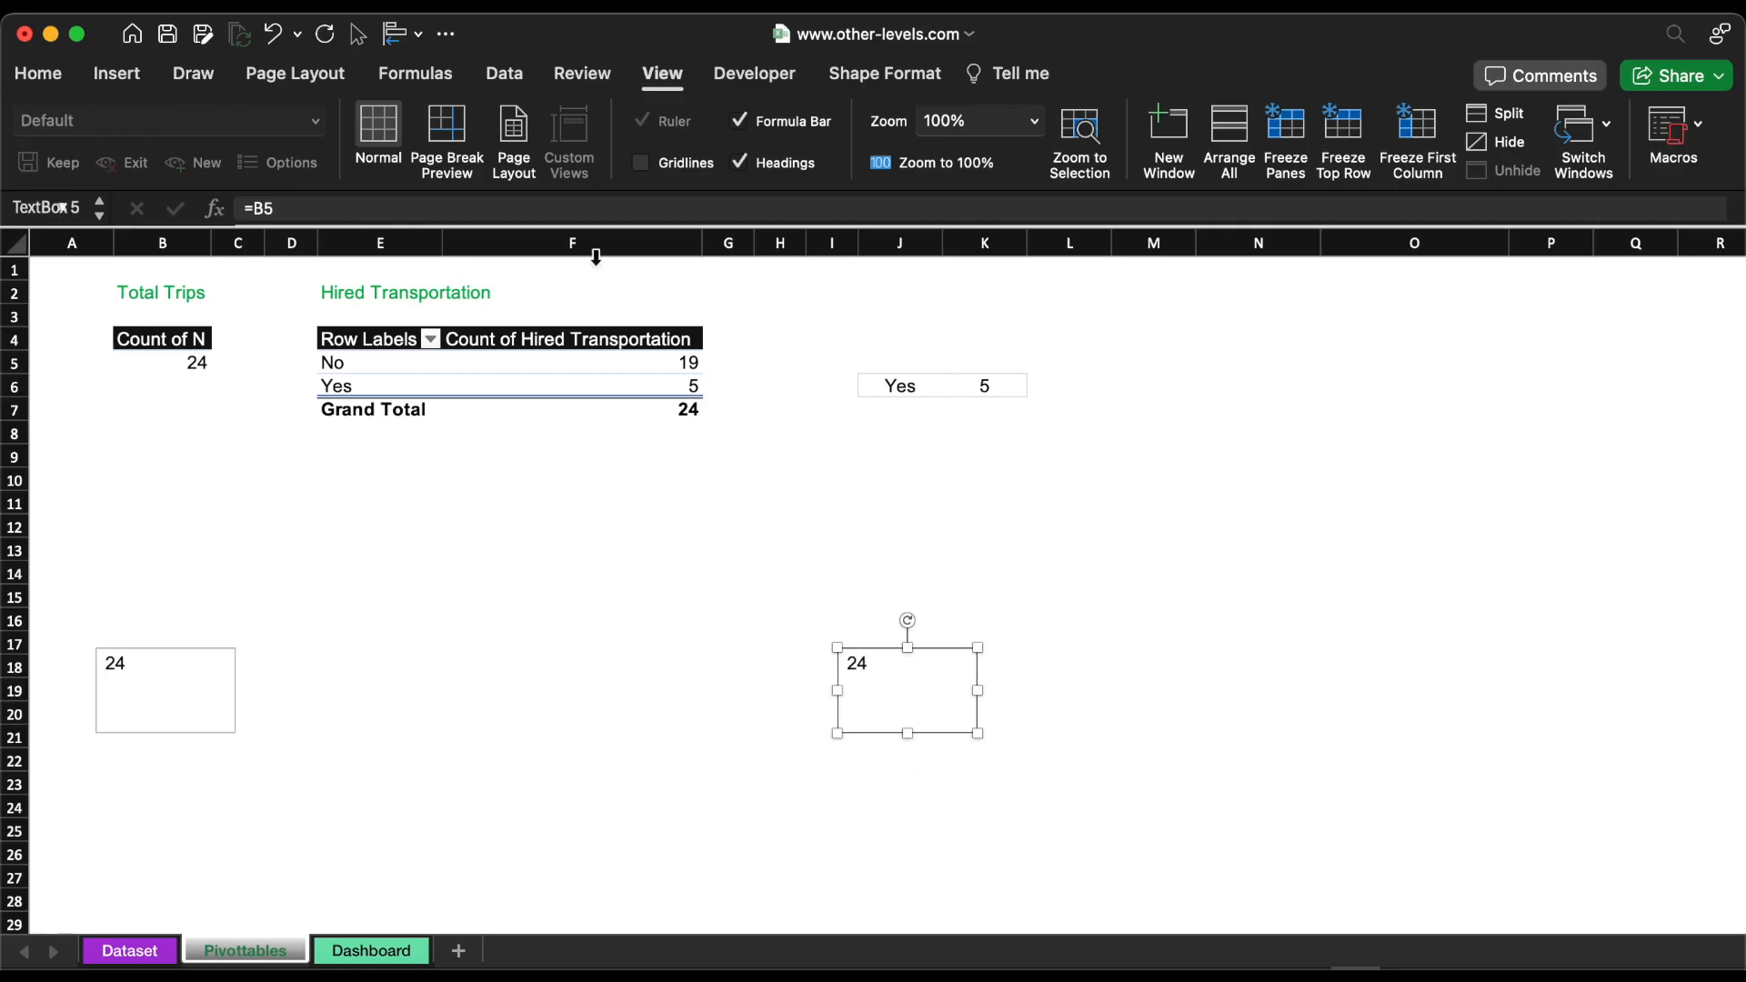
{"action": "key", "text": "BackSpace"}
{"action": "left_click", "coordinate": [987, 395]}
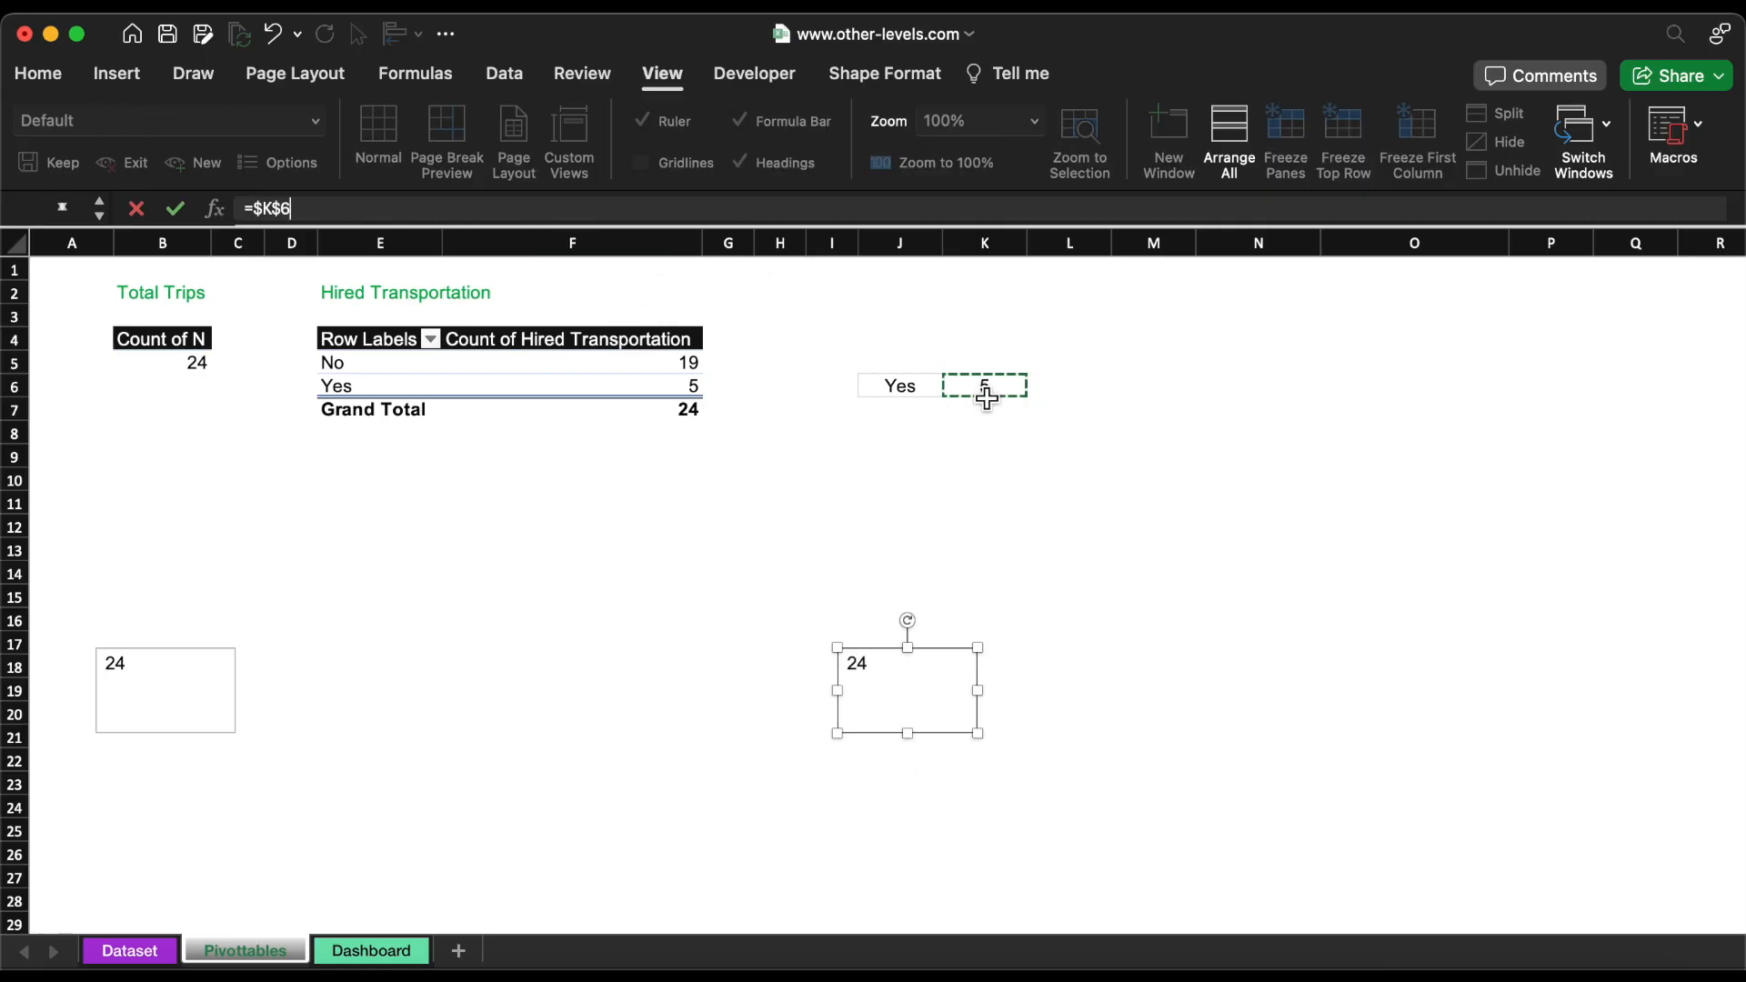
{"action": "key", "text": "Return"}
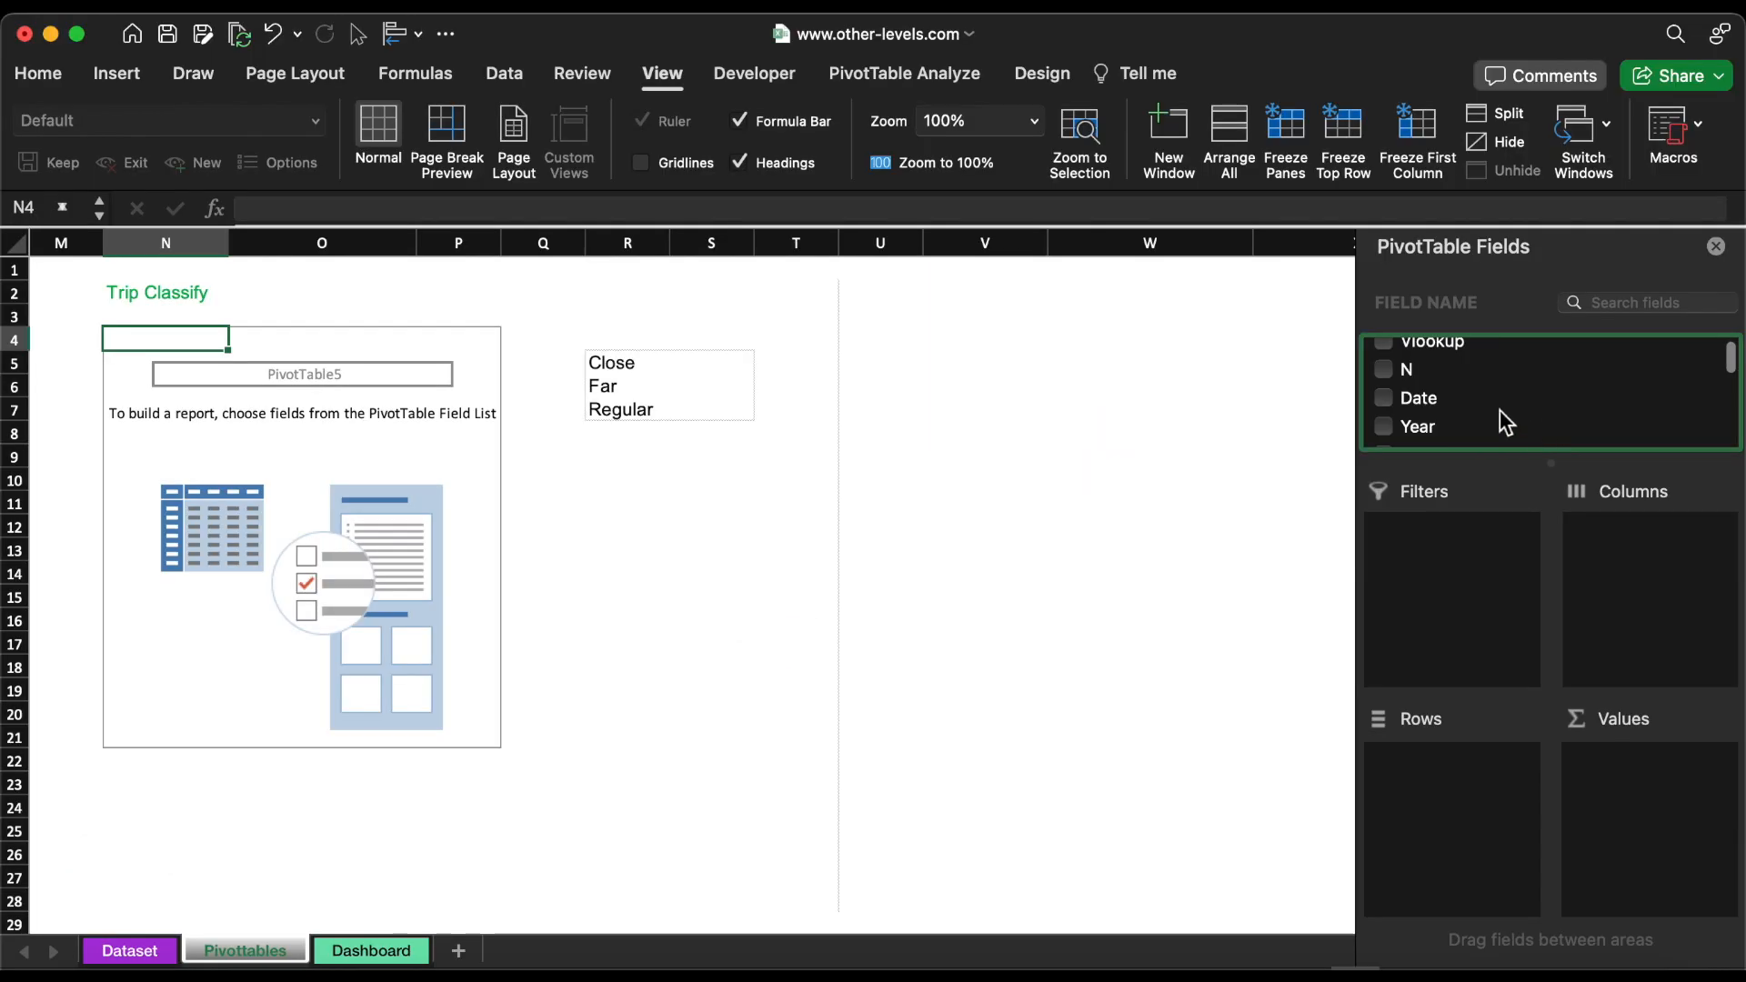
Step: Build the Trip Classify pivot table at N4 with Trip Classify as both its rows and its counted values
{"action": "scroll", "coordinate": [1501, 421], "scroll_direction": "down", "scroll_amount": 3}
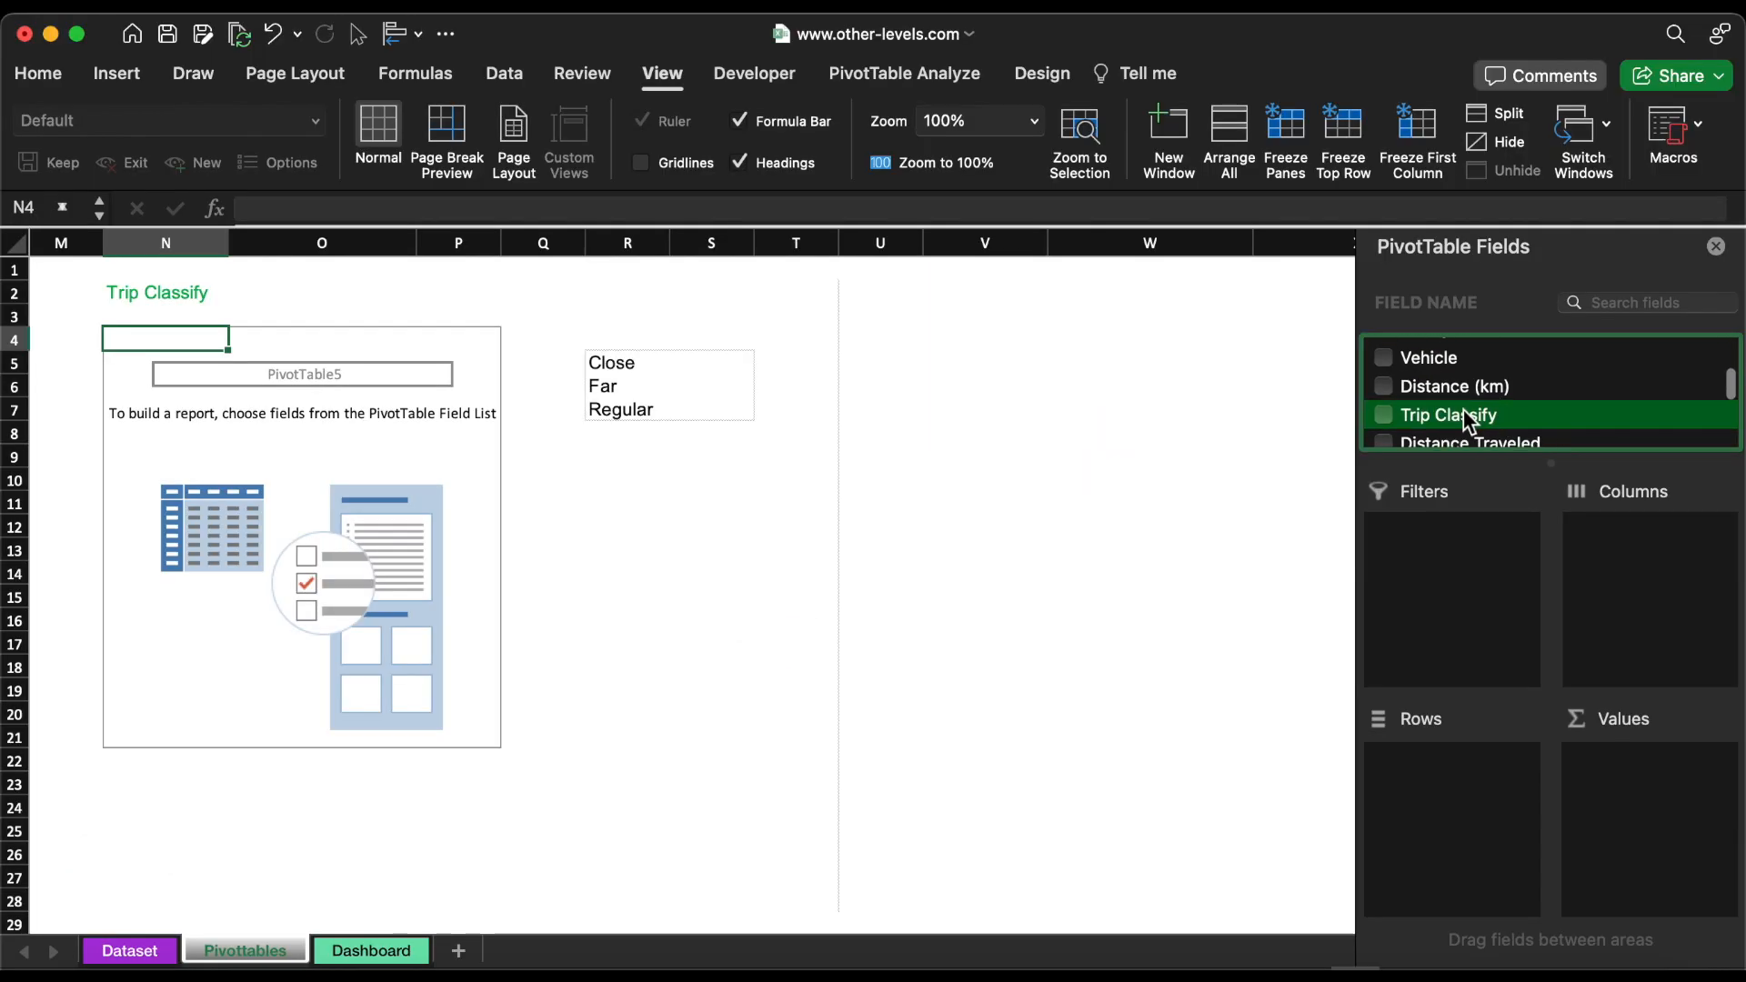
{"action": "left_click_drag", "start_coordinate": [1496, 417], "coordinate": [1468, 778]}
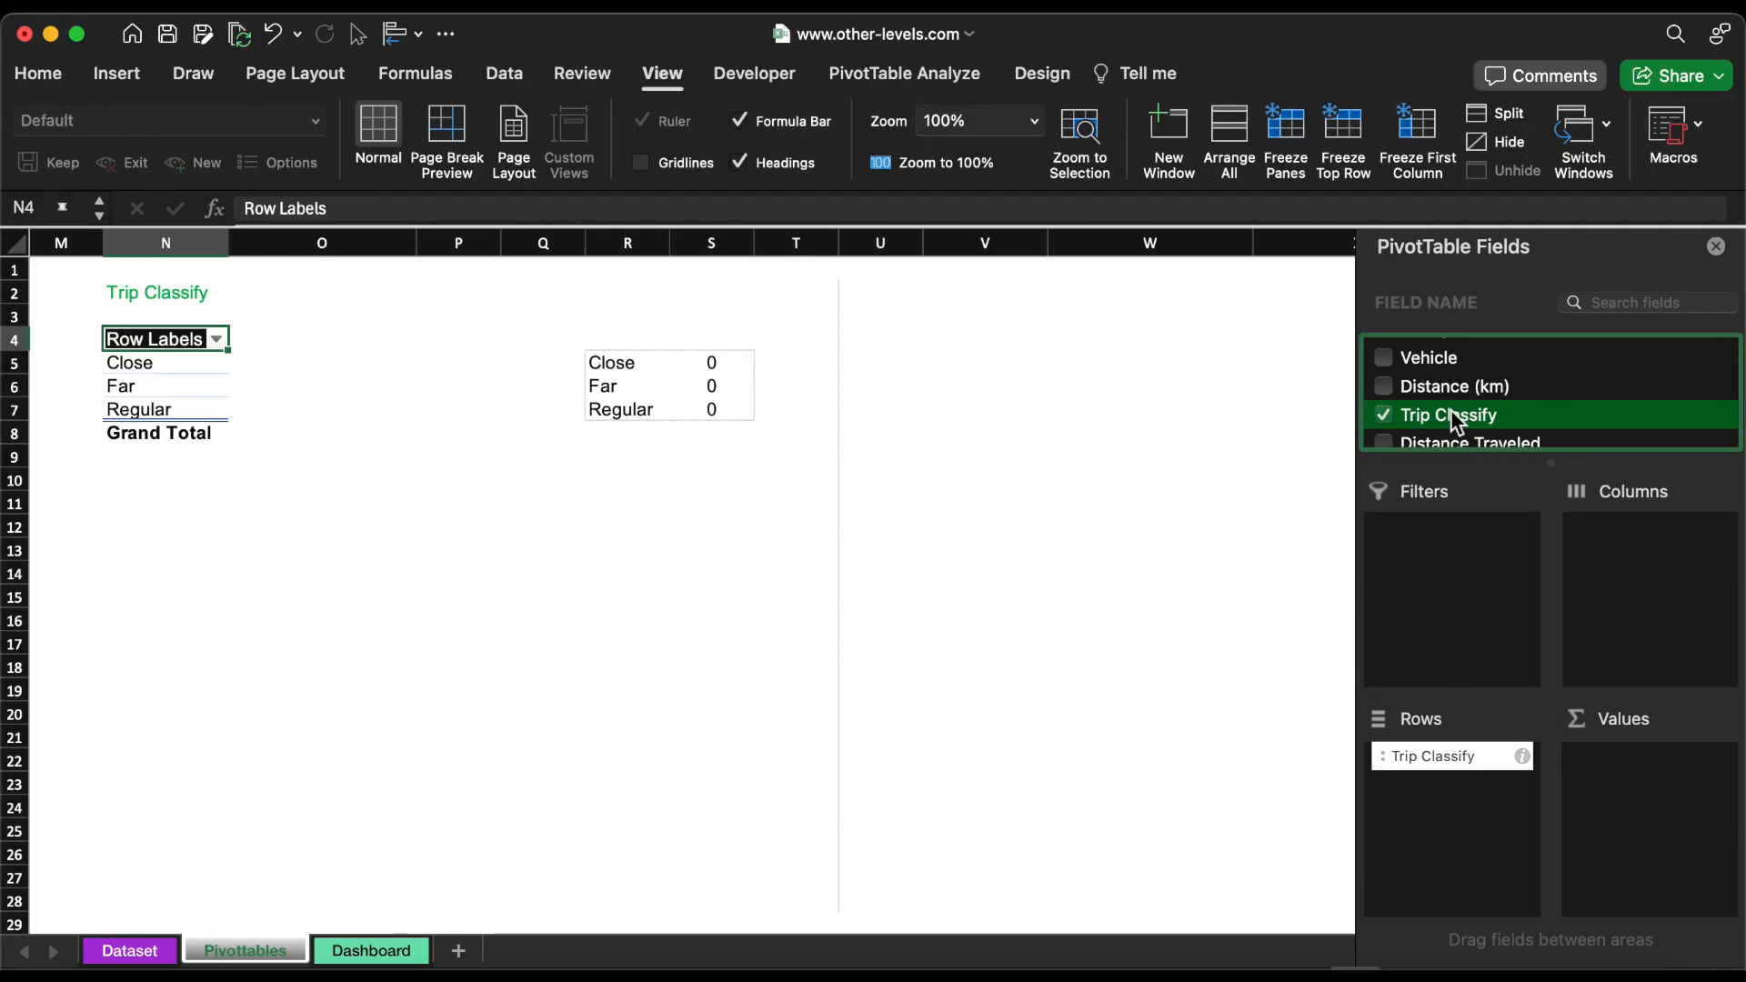
{"action": "left_click_drag", "start_coordinate": [1458, 421], "coordinate": [1637, 762]}
Step: Draw a small text box below the Trip Classify pivot table, spanning about rows 13 to 16, and link it to cell S5
{"action": "left_click", "coordinate": [117, 73]}
{"action": "left_click", "coordinate": [424, 132]}
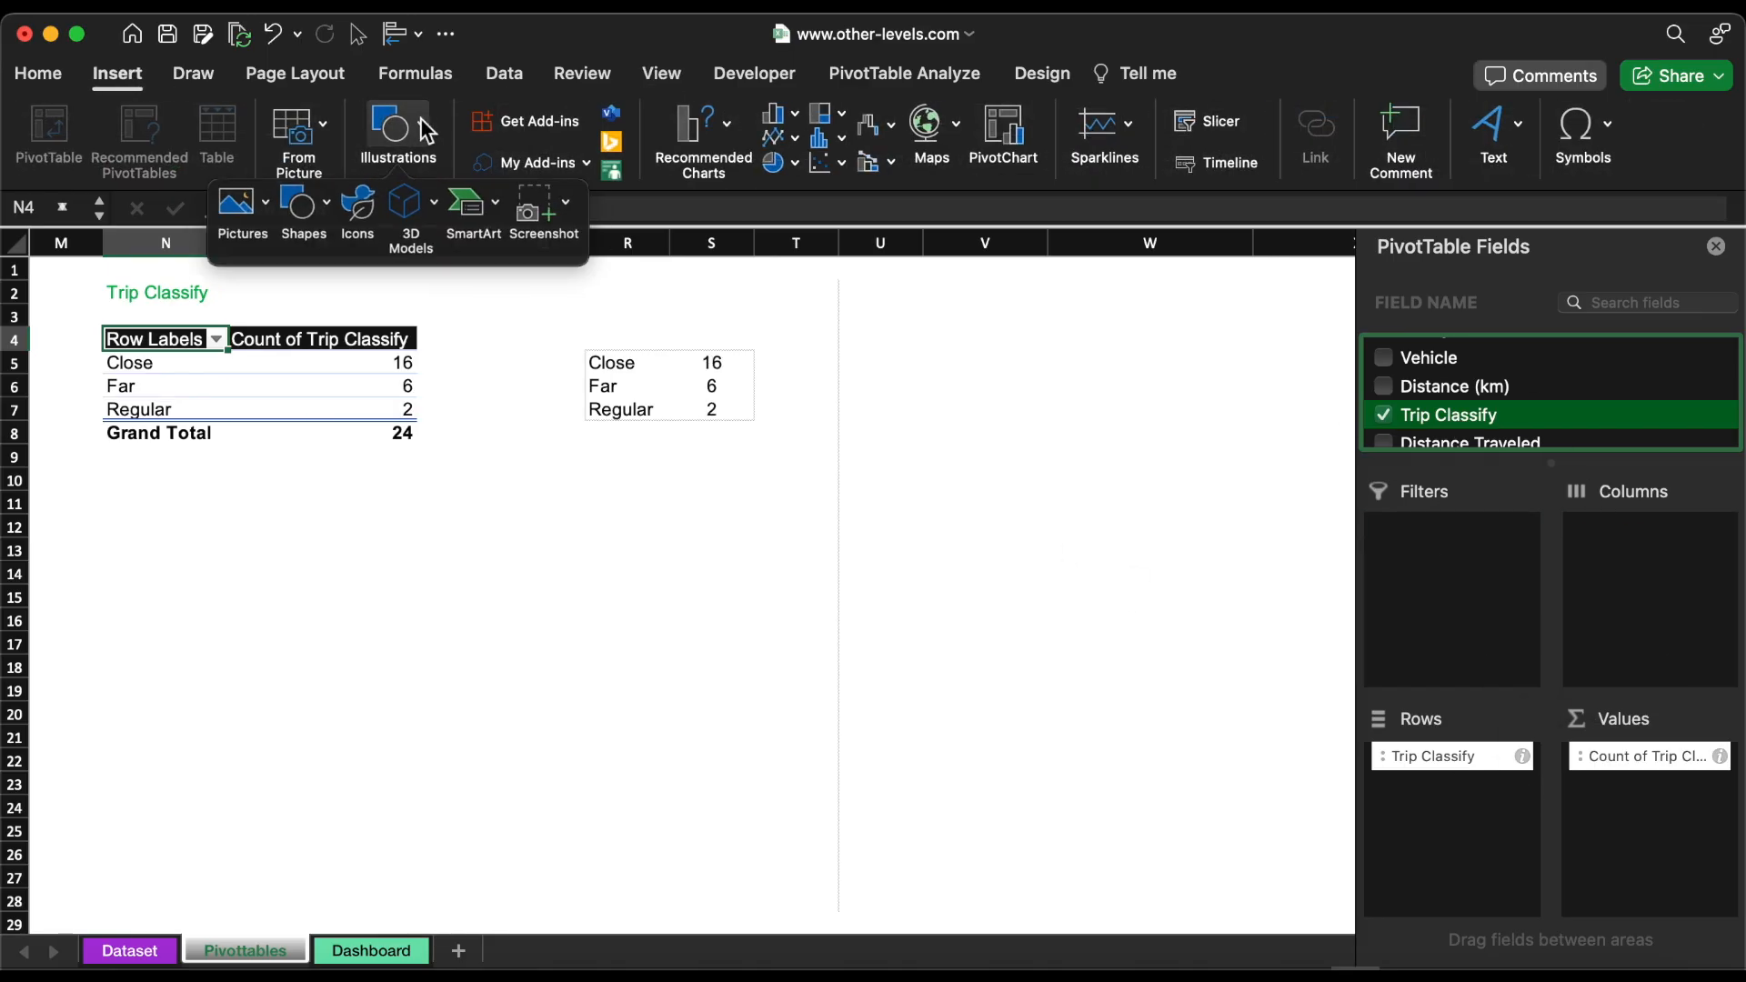
{"action": "left_click", "coordinate": [300, 207]}
{"action": "left_click", "coordinate": [351, 291]}
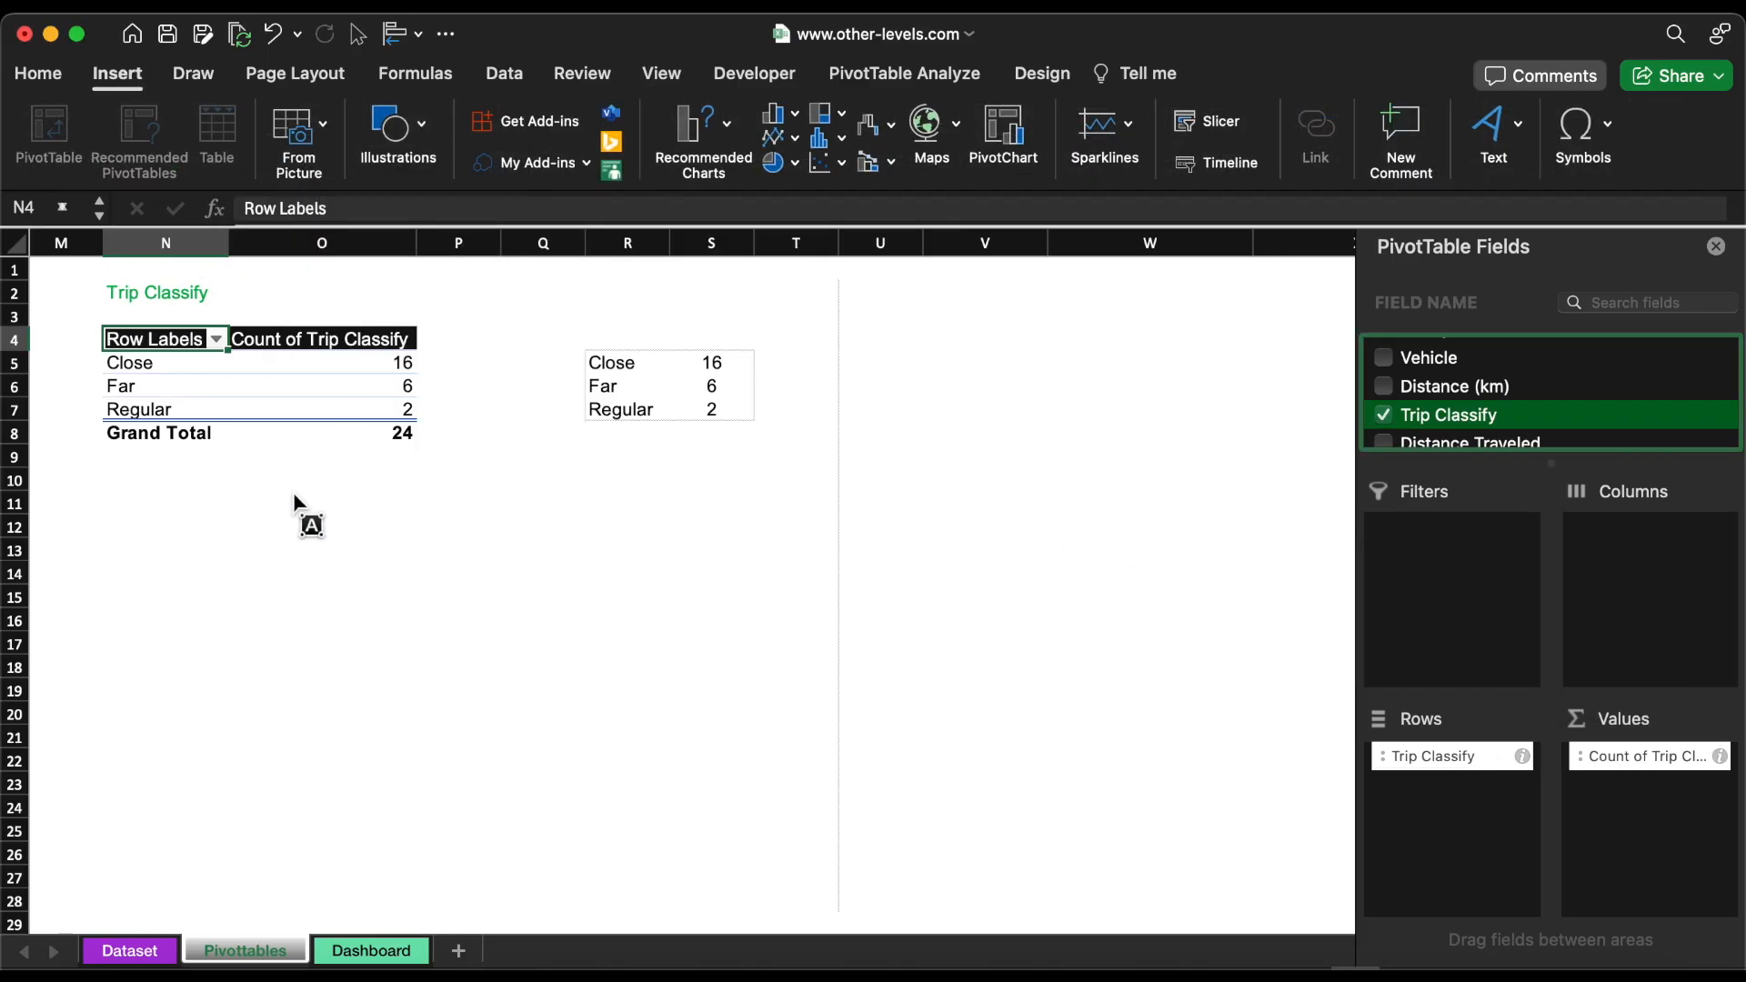
{"action": "left_click_drag", "start_coordinate": [280, 535], "coordinate": [403, 624]}
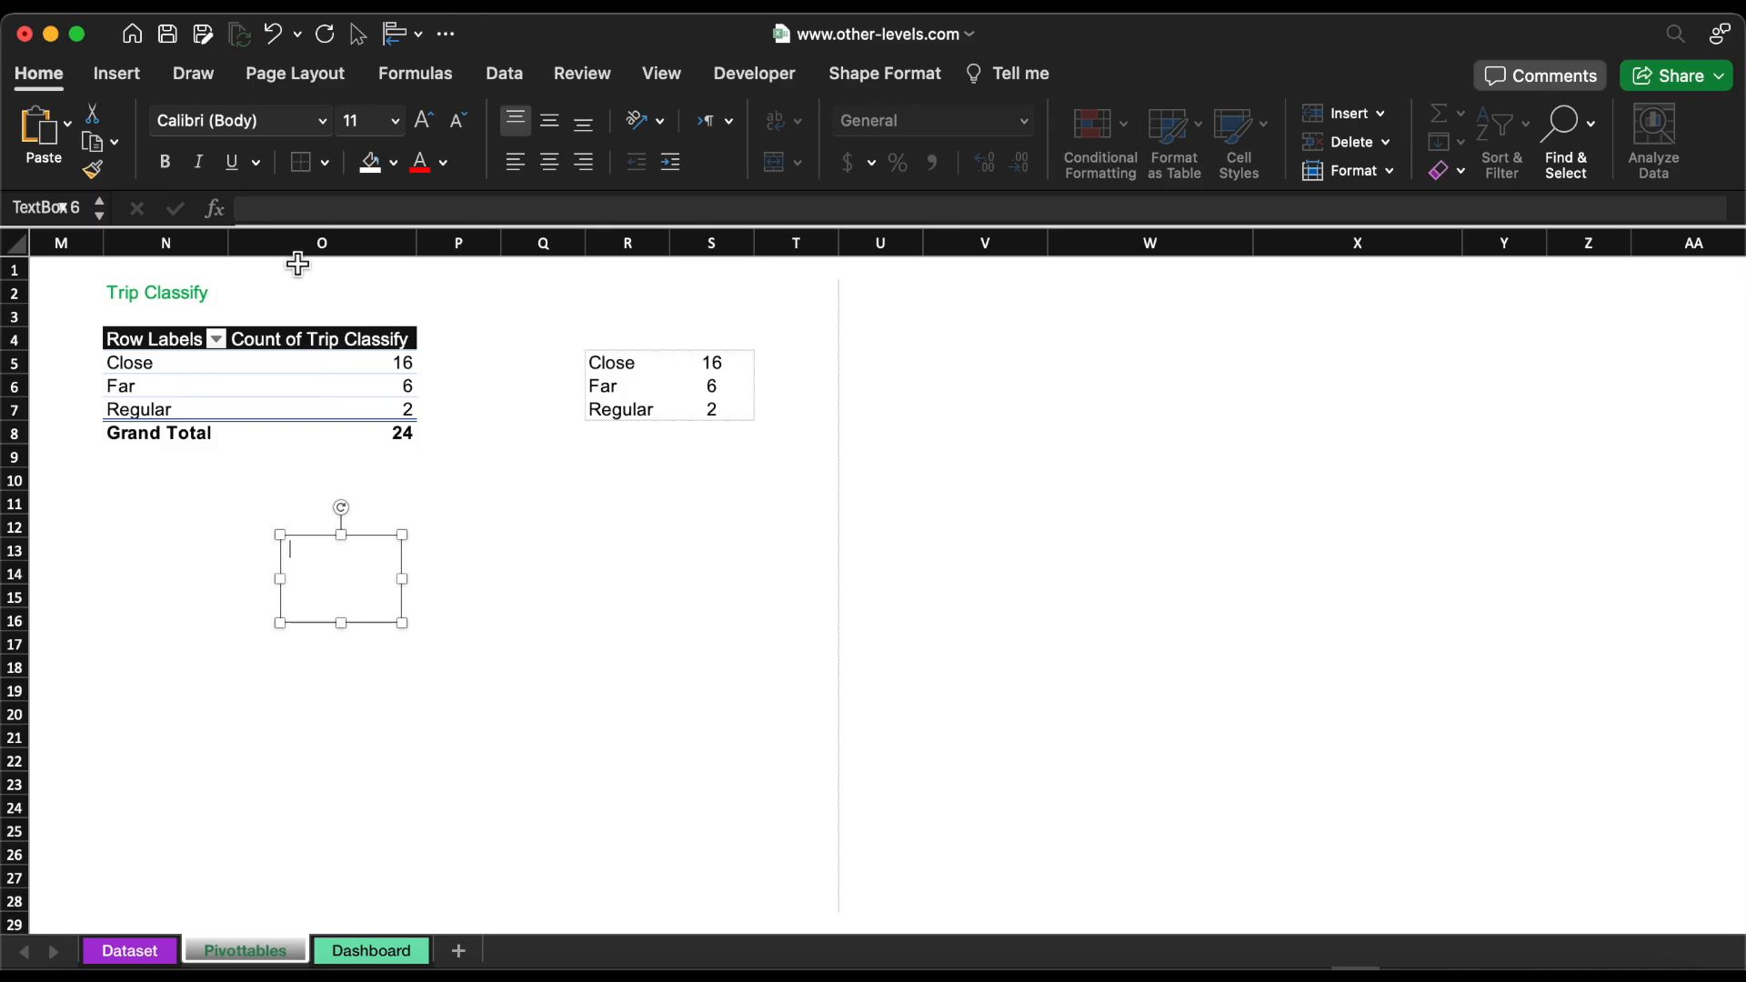
{"action": "left_click", "coordinate": [286, 210]}
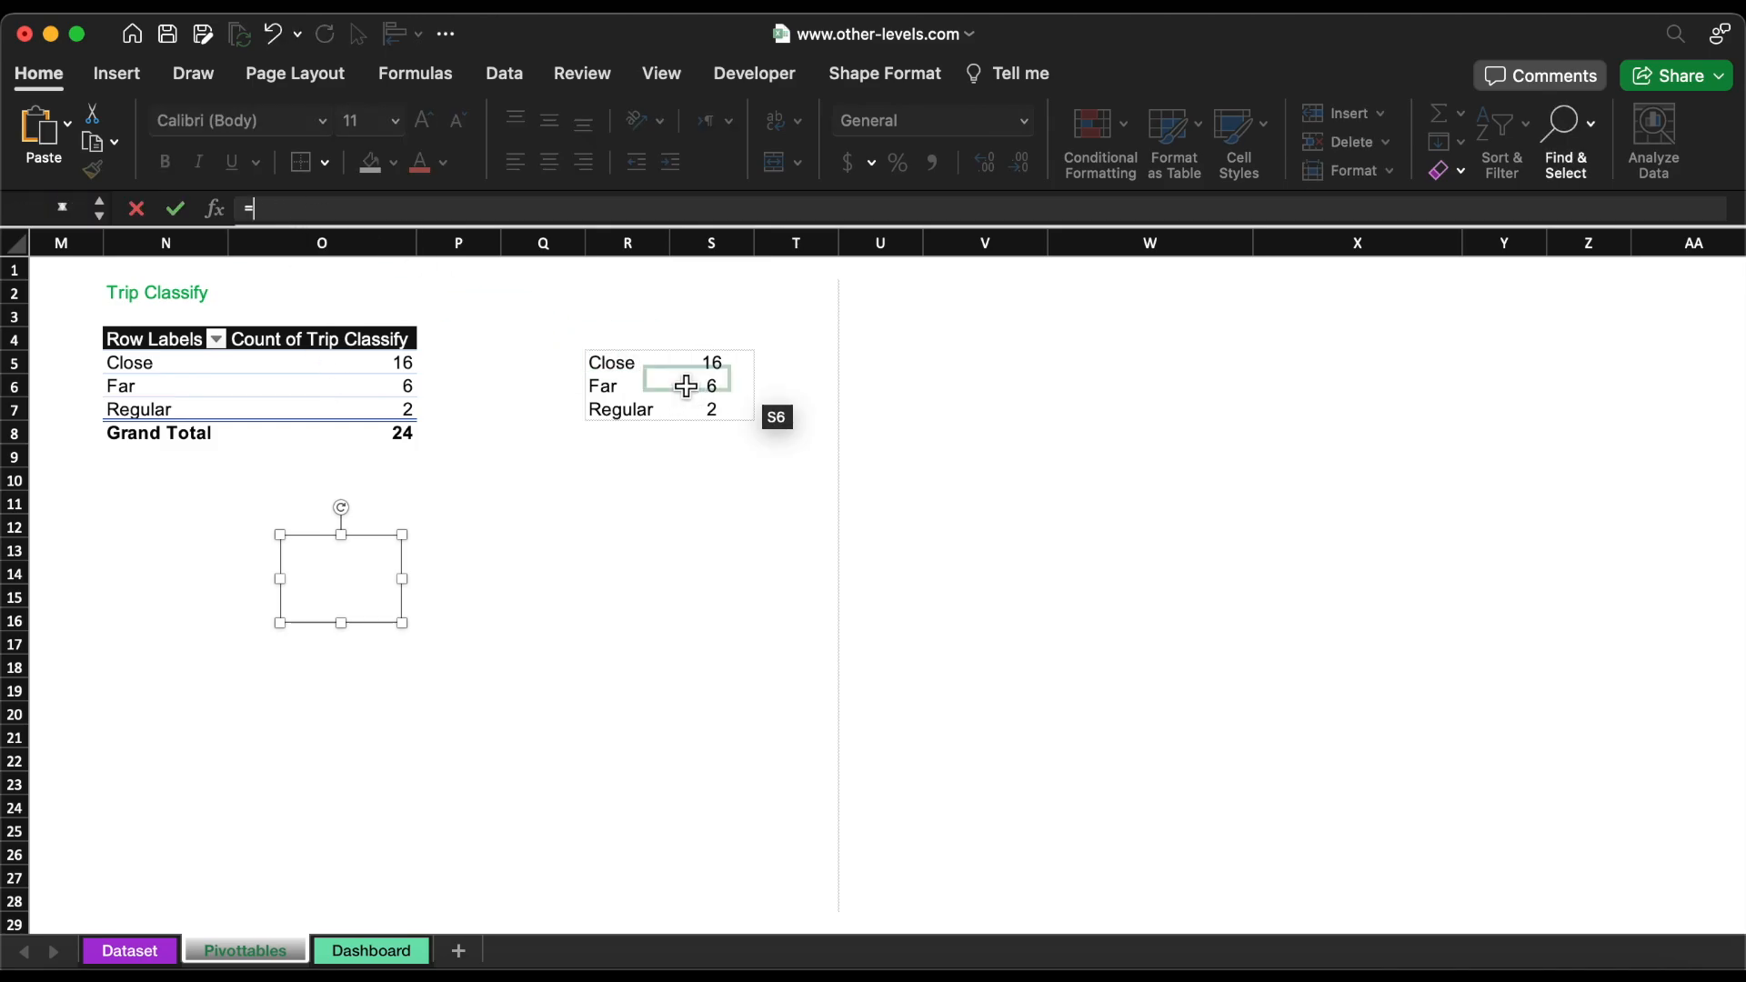
{"action": "left_click", "coordinate": [717, 370]}
{"action": "key", "text": "Return"}
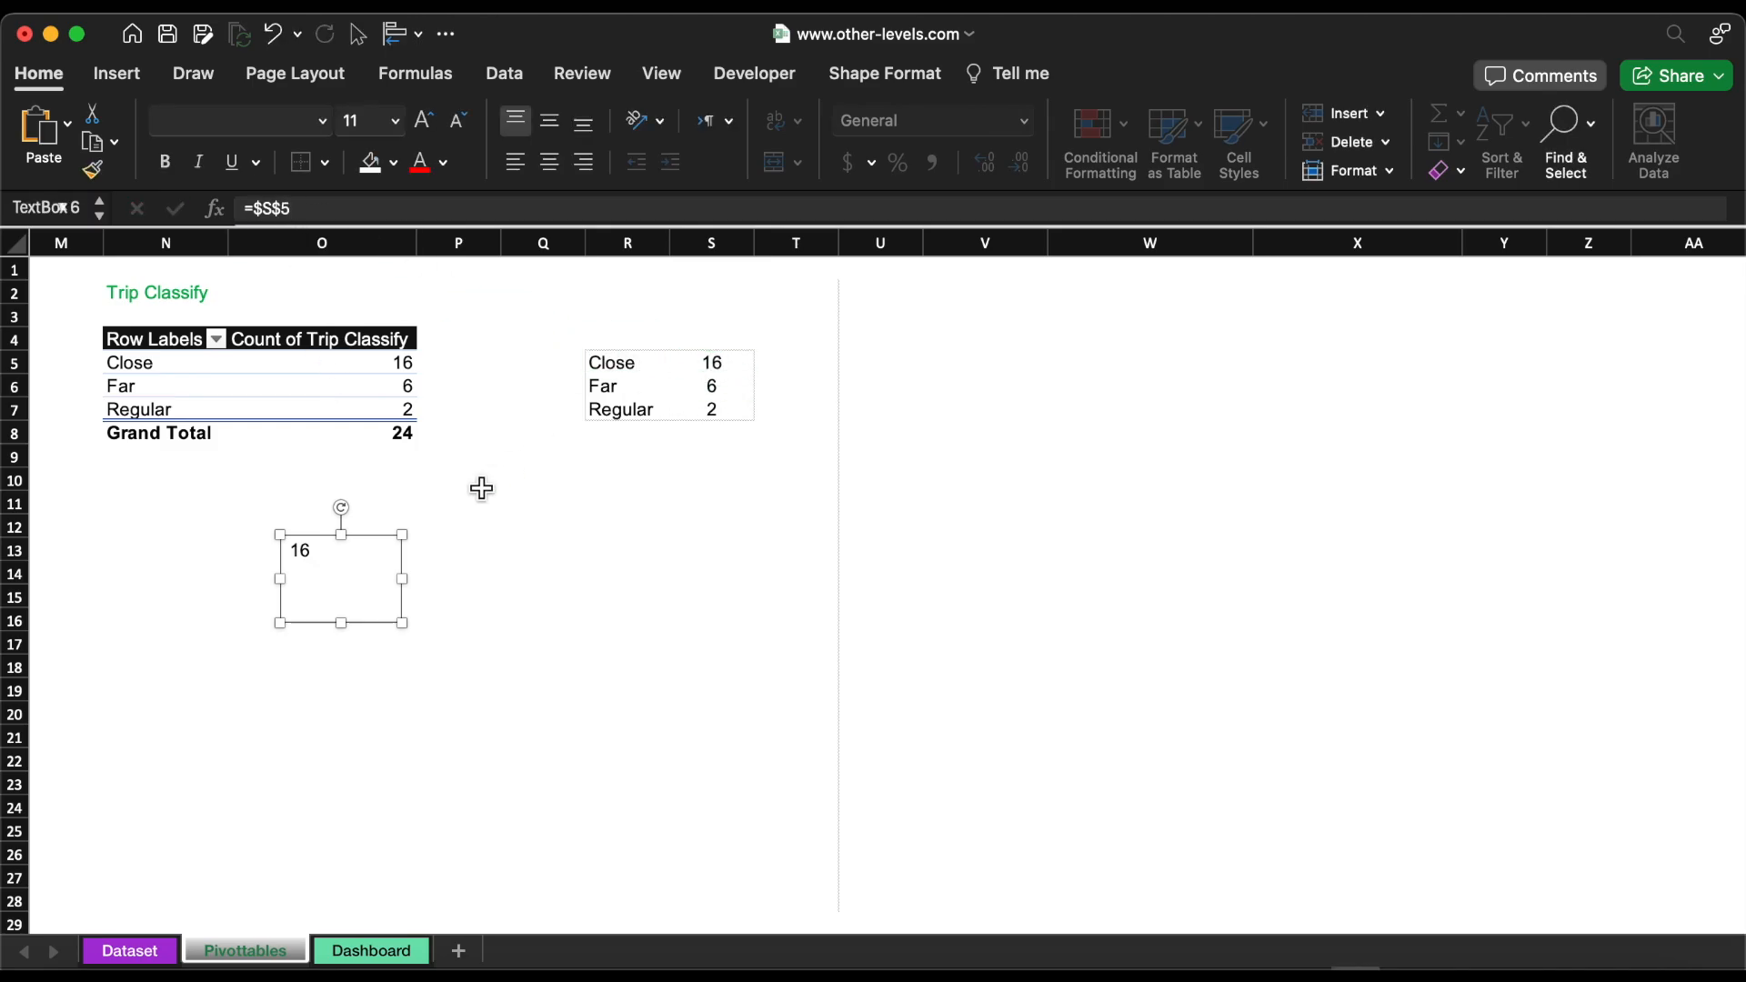
Step: Duplicate the linked text box twice in the same row and link the copies to cells S6 and S7
{"action": "left_click_drag", "start_coordinate": [355, 583], "coordinate": [646, 589]}
{"action": "left_click", "coordinate": [508, 570]}
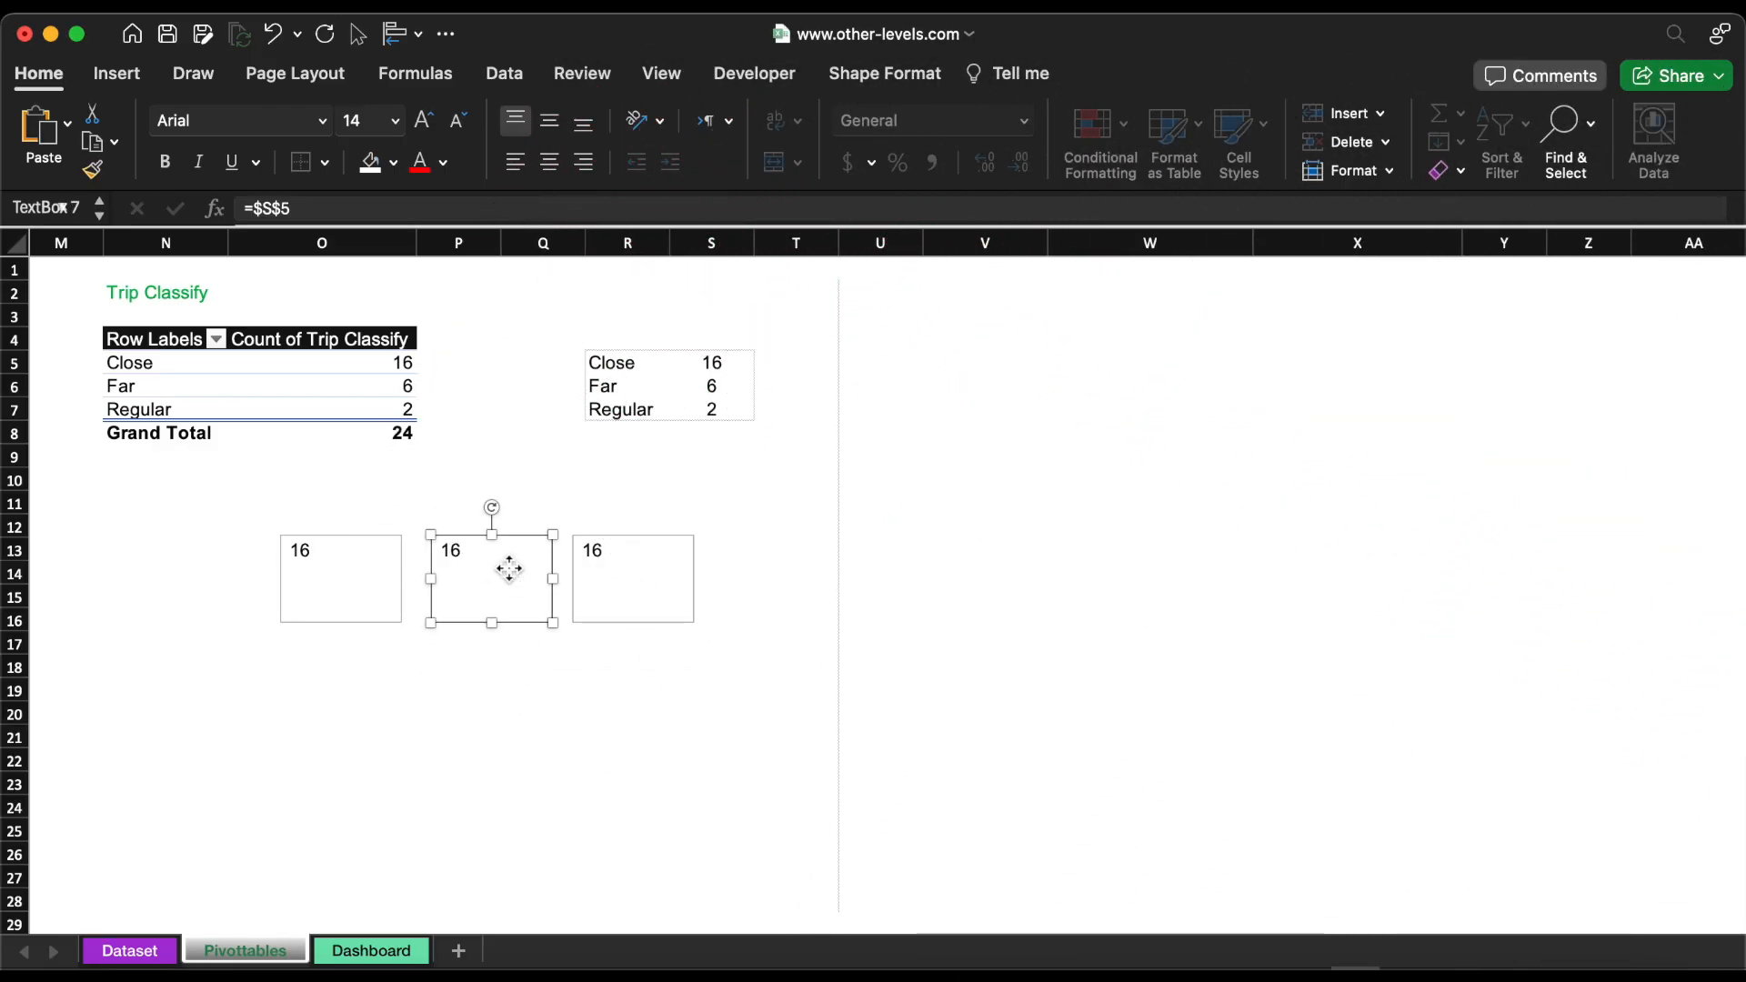
{"action": "left_click", "coordinate": [335, 209]}
{"action": "key", "text": "BackSpace"}
{"action": "type", "text": "6"}
{"action": "key", "text": "Return"}
{"action": "left_click", "coordinate": [628, 575]}
{"action": "left_click", "coordinate": [501, 218]}
{"action": "key", "text": "BackSpace"}
{"action": "type", "text": "7"}
{"action": "key", "text": "Return"}
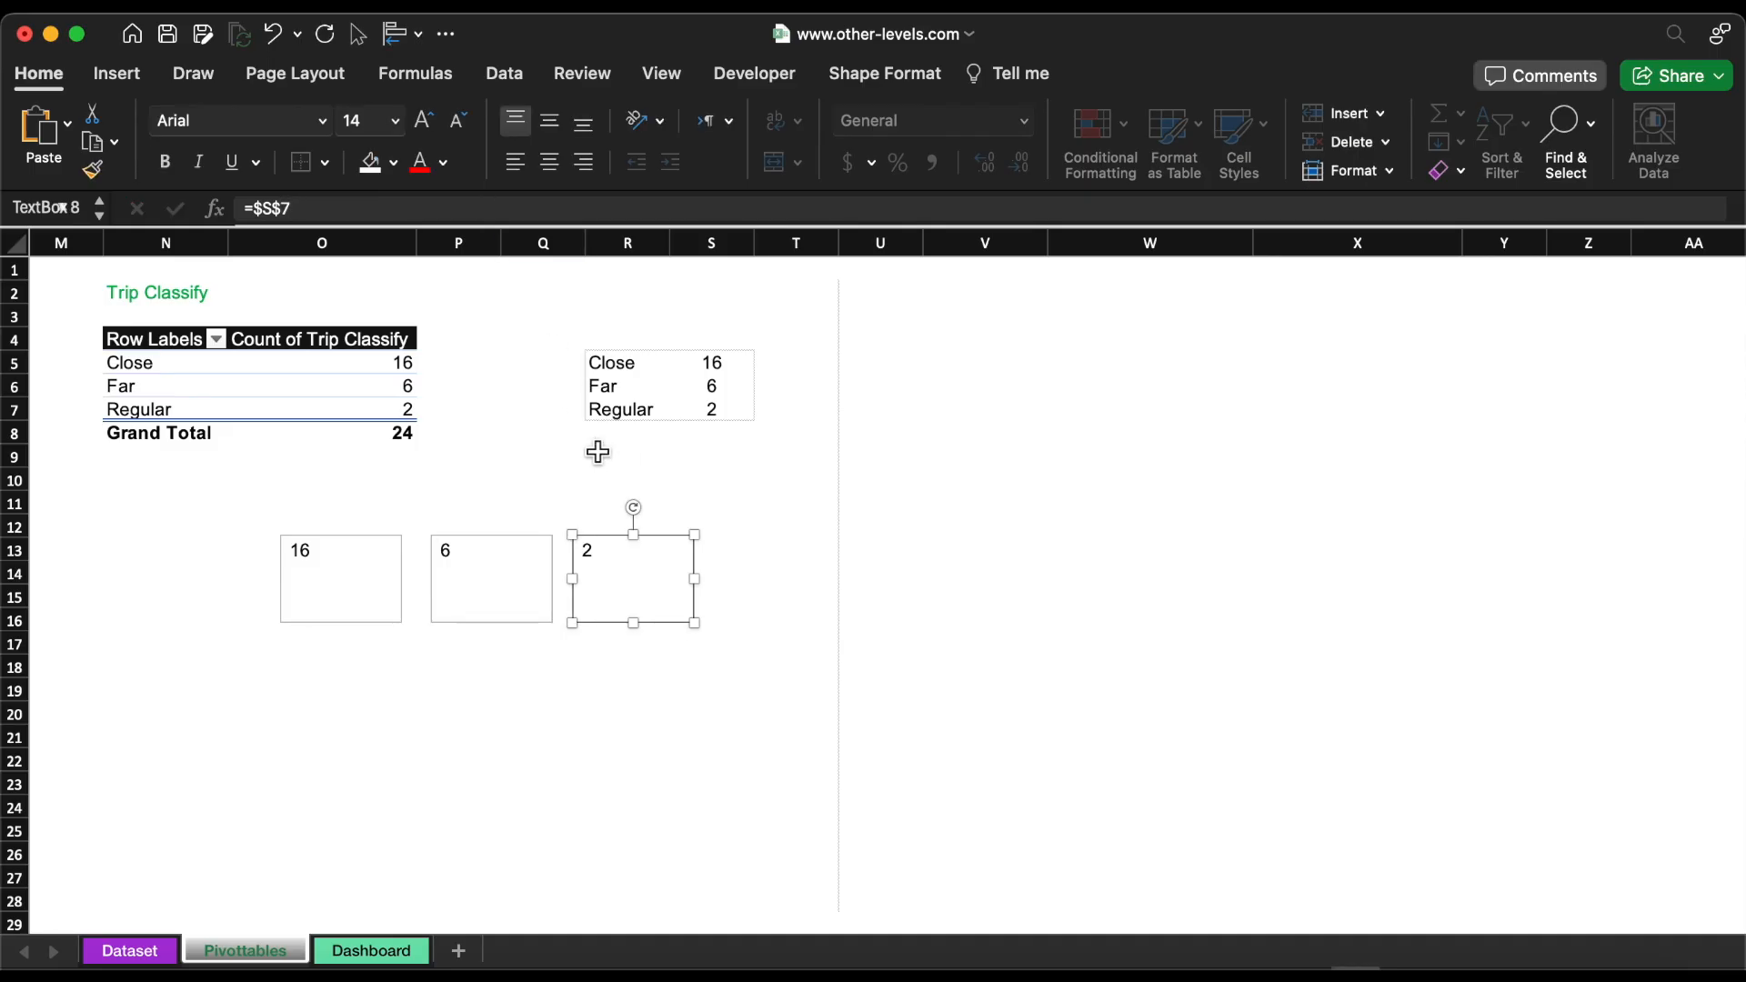
Step: Duplicate the row of three linked text boxes directly below and link the first copy to cell R5
{"action": "left_click", "coordinate": [546, 592], "text": "shift"}
{"action": "left_click", "coordinate": [355, 587], "text": "shift"}
{"action": "left_click_drag", "start_coordinate": [354, 586], "coordinate": [361, 708]}
{"action": "left_click", "coordinate": [329, 682]}
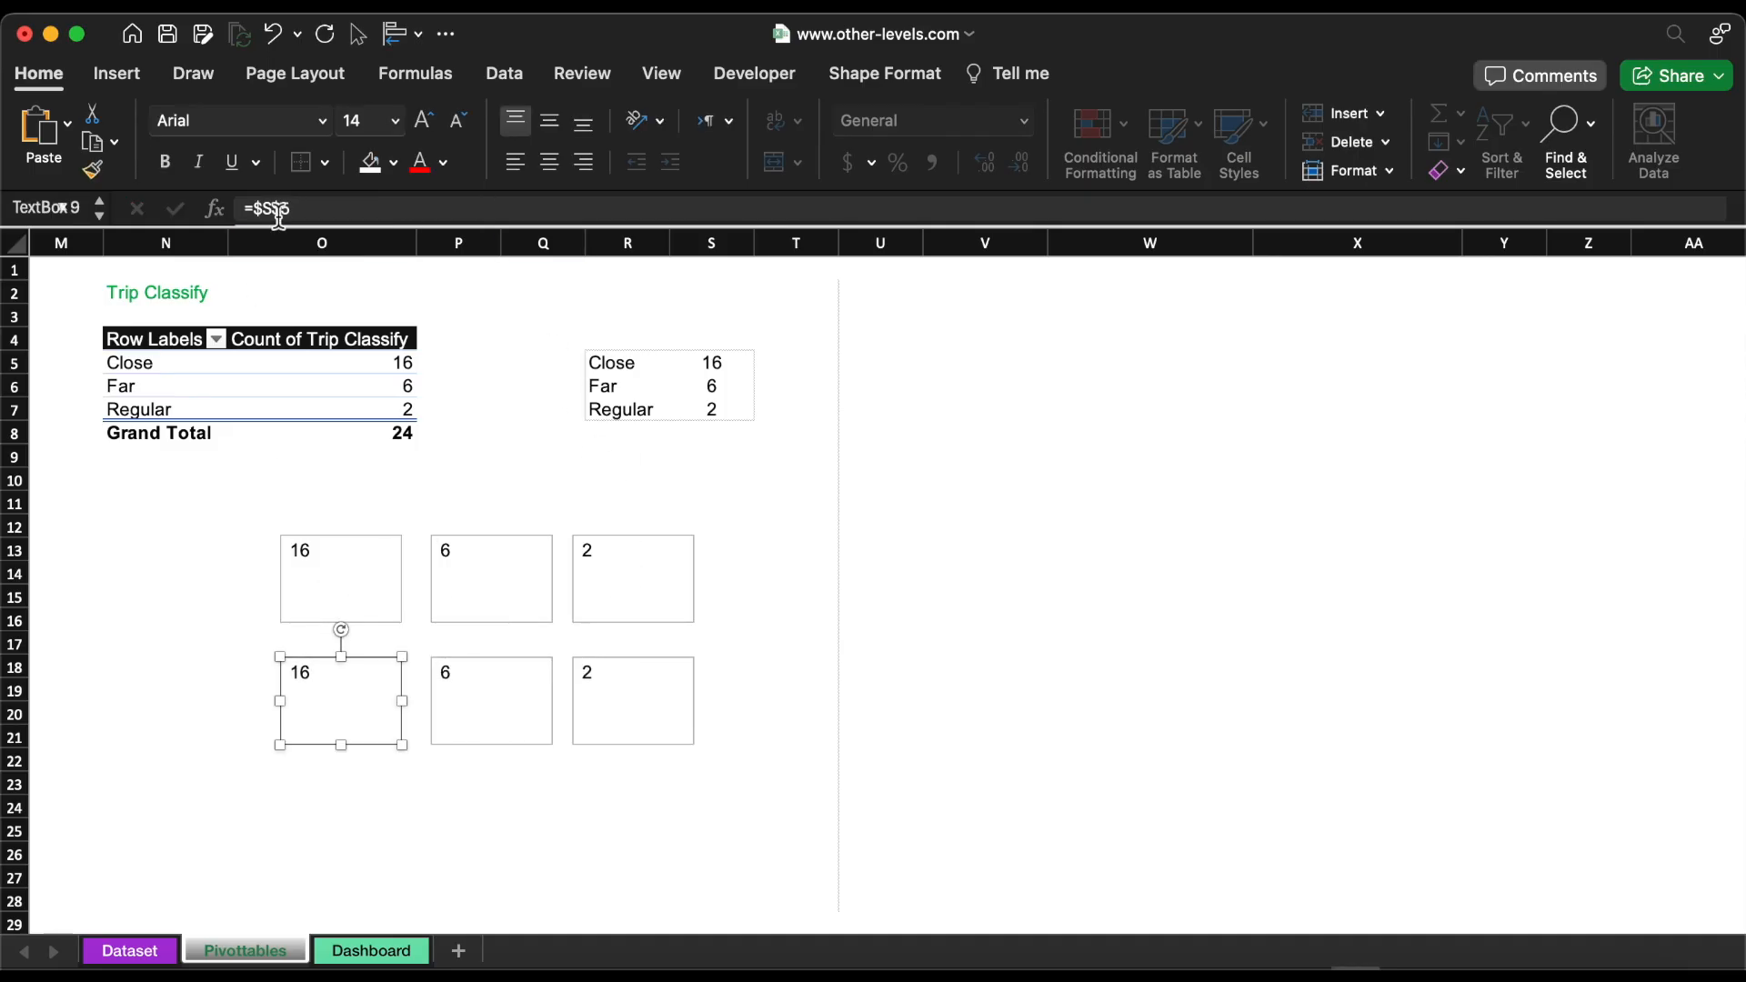
{"action": "left_click", "coordinate": [272, 210]}
{"action": "key", "text": "BackSpace"}
{"action": "type", "text": "r"}
{"action": "key", "text": "Return"}
Step: Link the second and third text boxes of the lower row to cells R6 and R7
{"action": "left_click", "coordinate": [480, 706]}
{"action": "left_click", "coordinate": [272, 209]}
{"action": "key", "text": "BackSpace"}
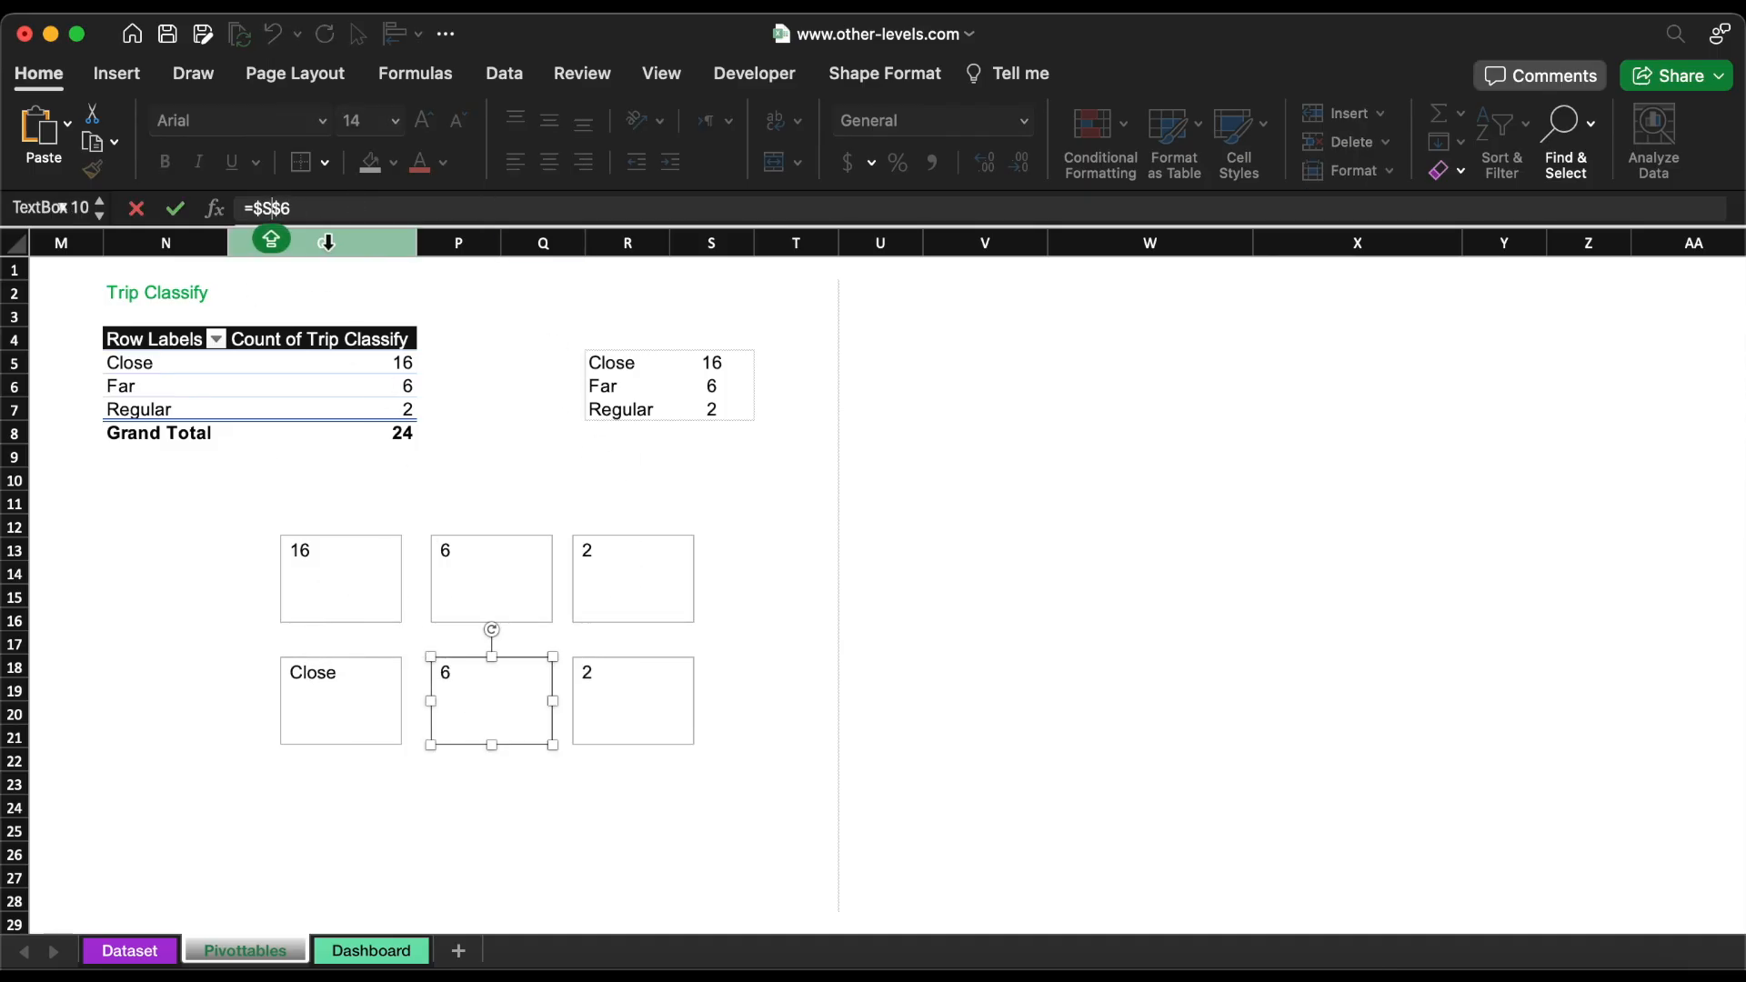
{"action": "type", "text": "r"}
{"action": "key", "text": "Return"}
{"action": "left_click", "coordinate": [618, 696]}
{"action": "left_click", "coordinate": [272, 209]}
{"action": "key", "text": "BackSpace"}
{"action": "type", "text": "r"}
{"action": "key", "text": "Return"}
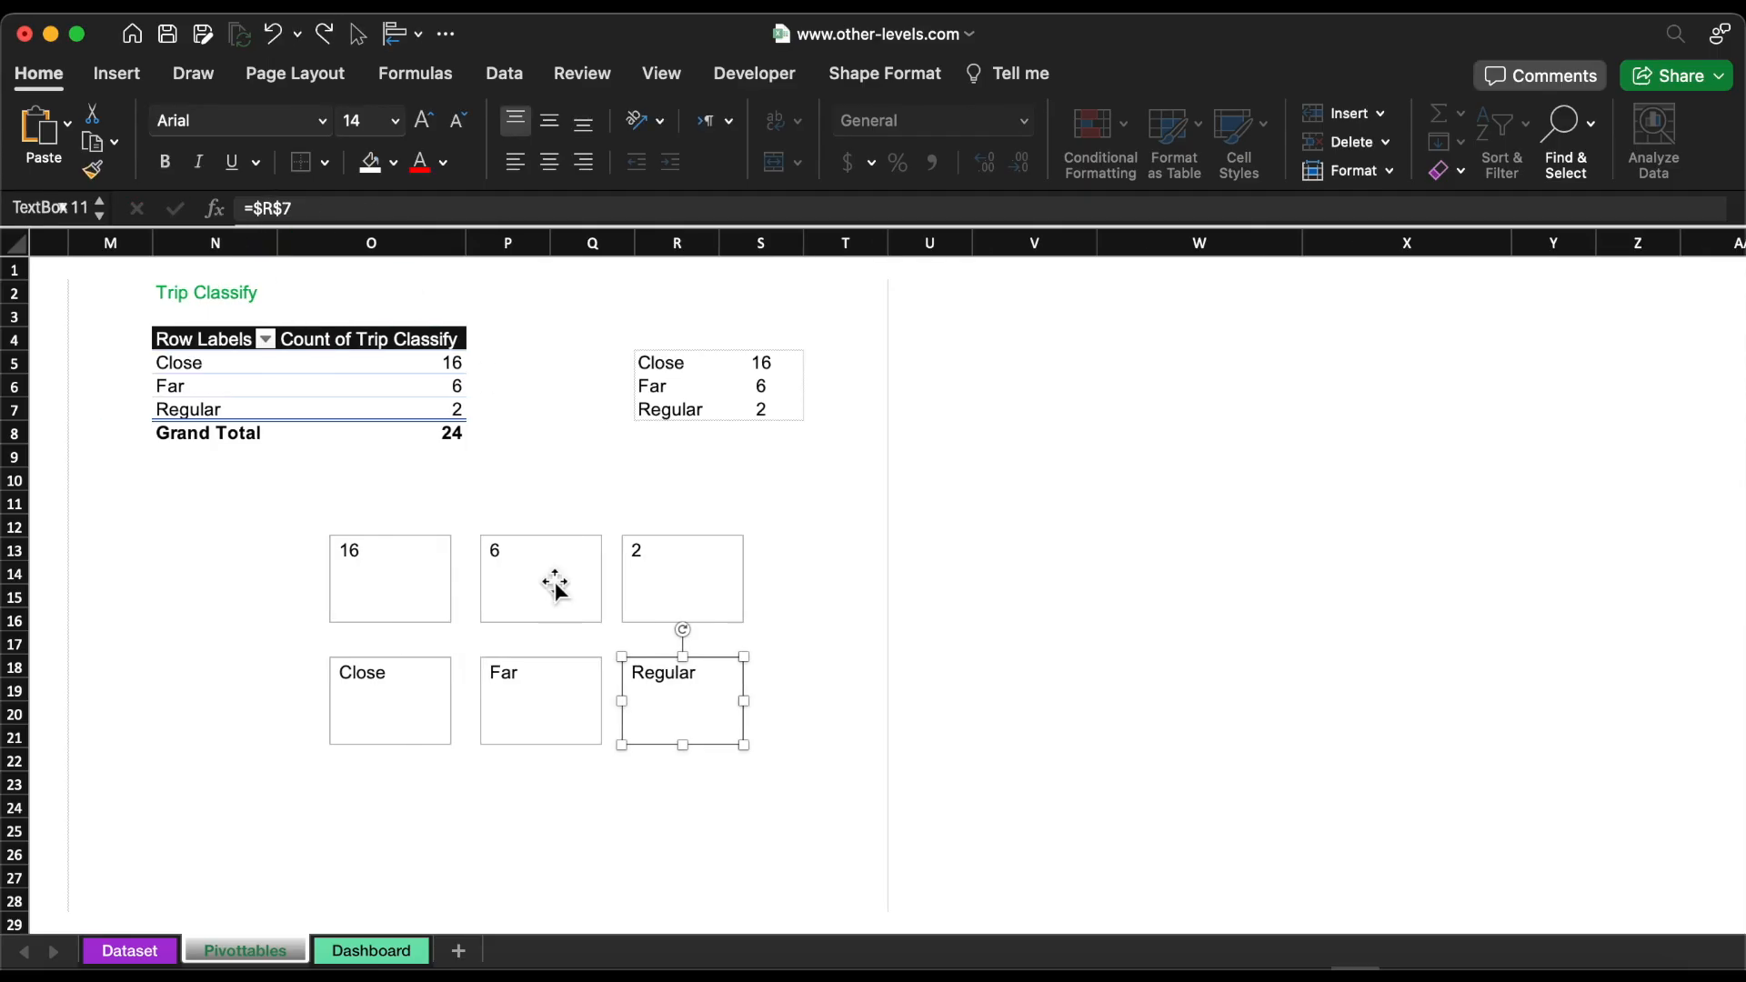
Step: Insert a 2-D pie PivotChart from the Trip Classify pivot table
{"action": "left_click", "coordinate": [344, 390]}
{"action": "left_click", "coordinate": [119, 74]}
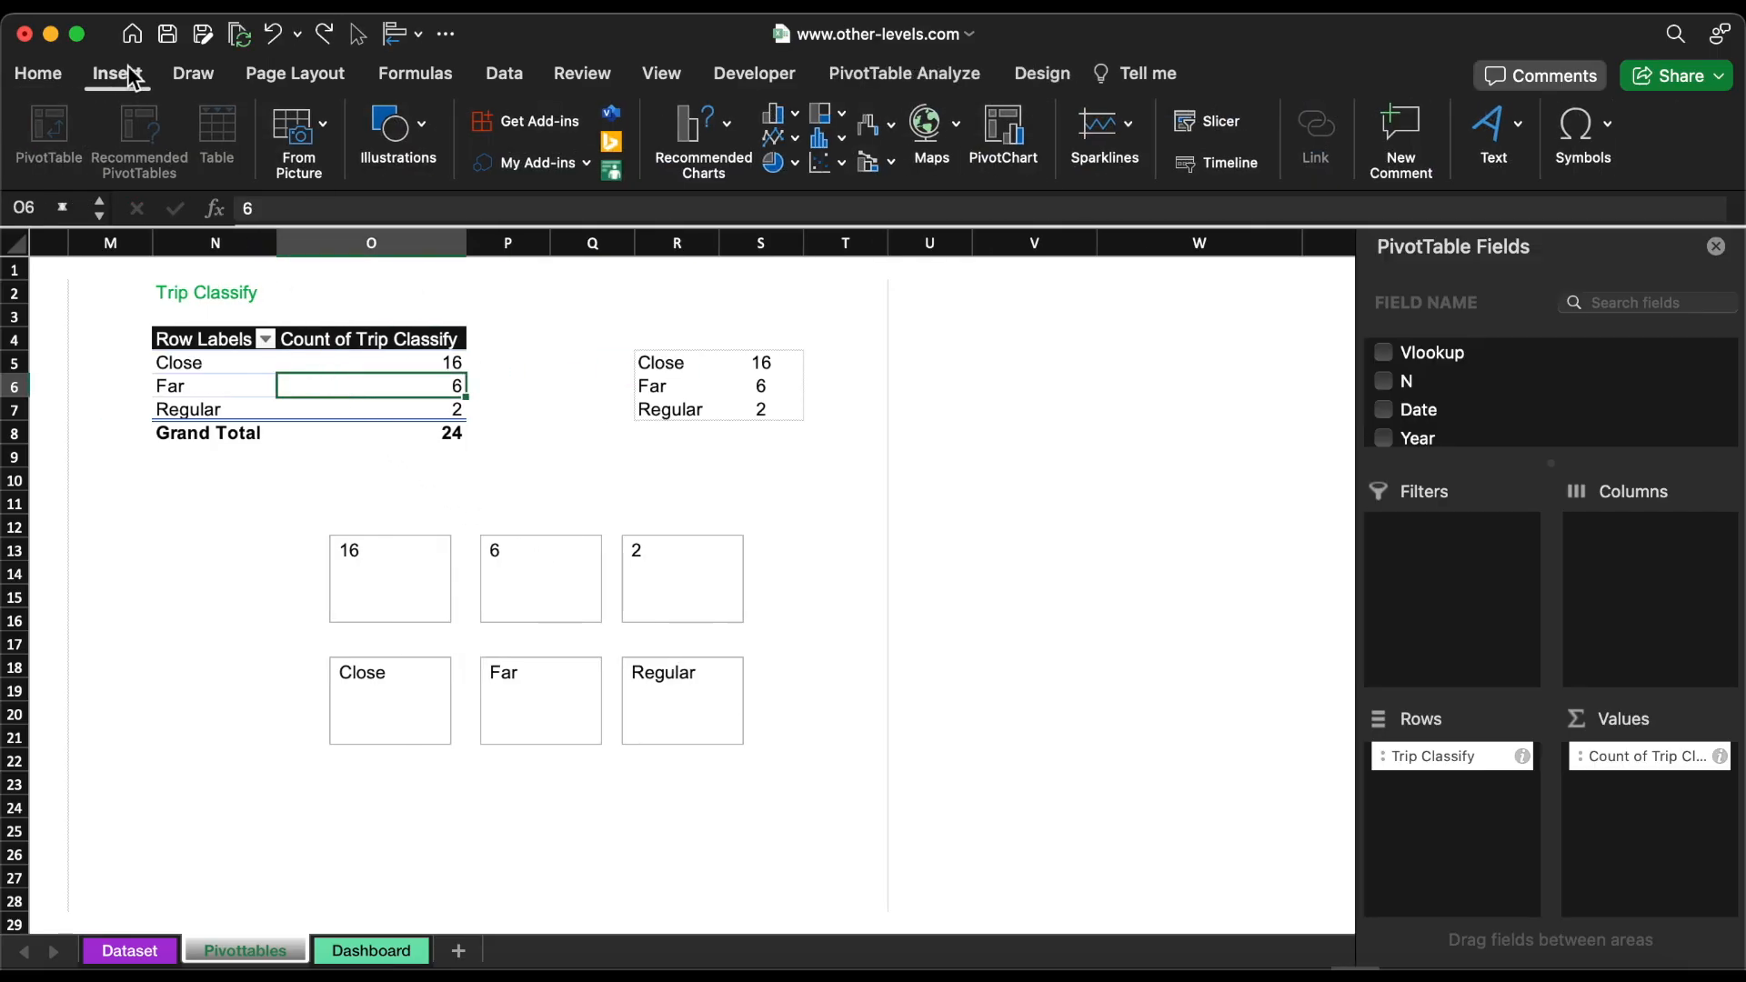
{"action": "left_click", "coordinate": [778, 162]}
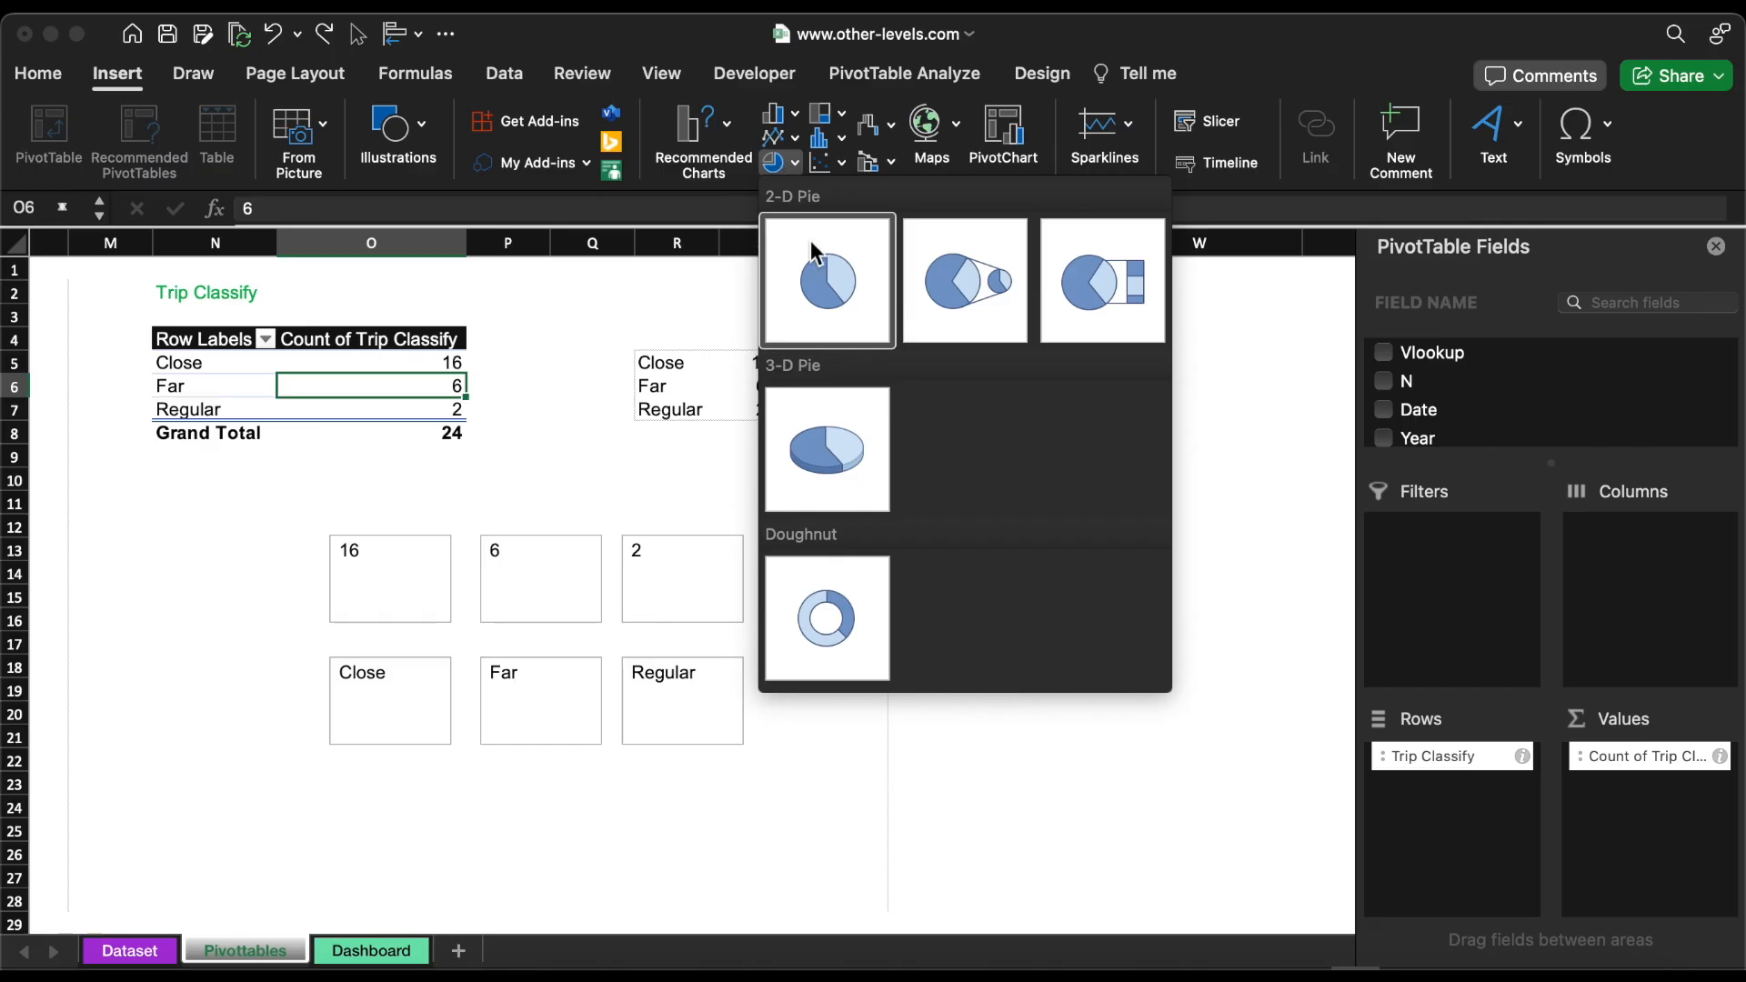
{"action": "left_click", "coordinate": [827, 272]}
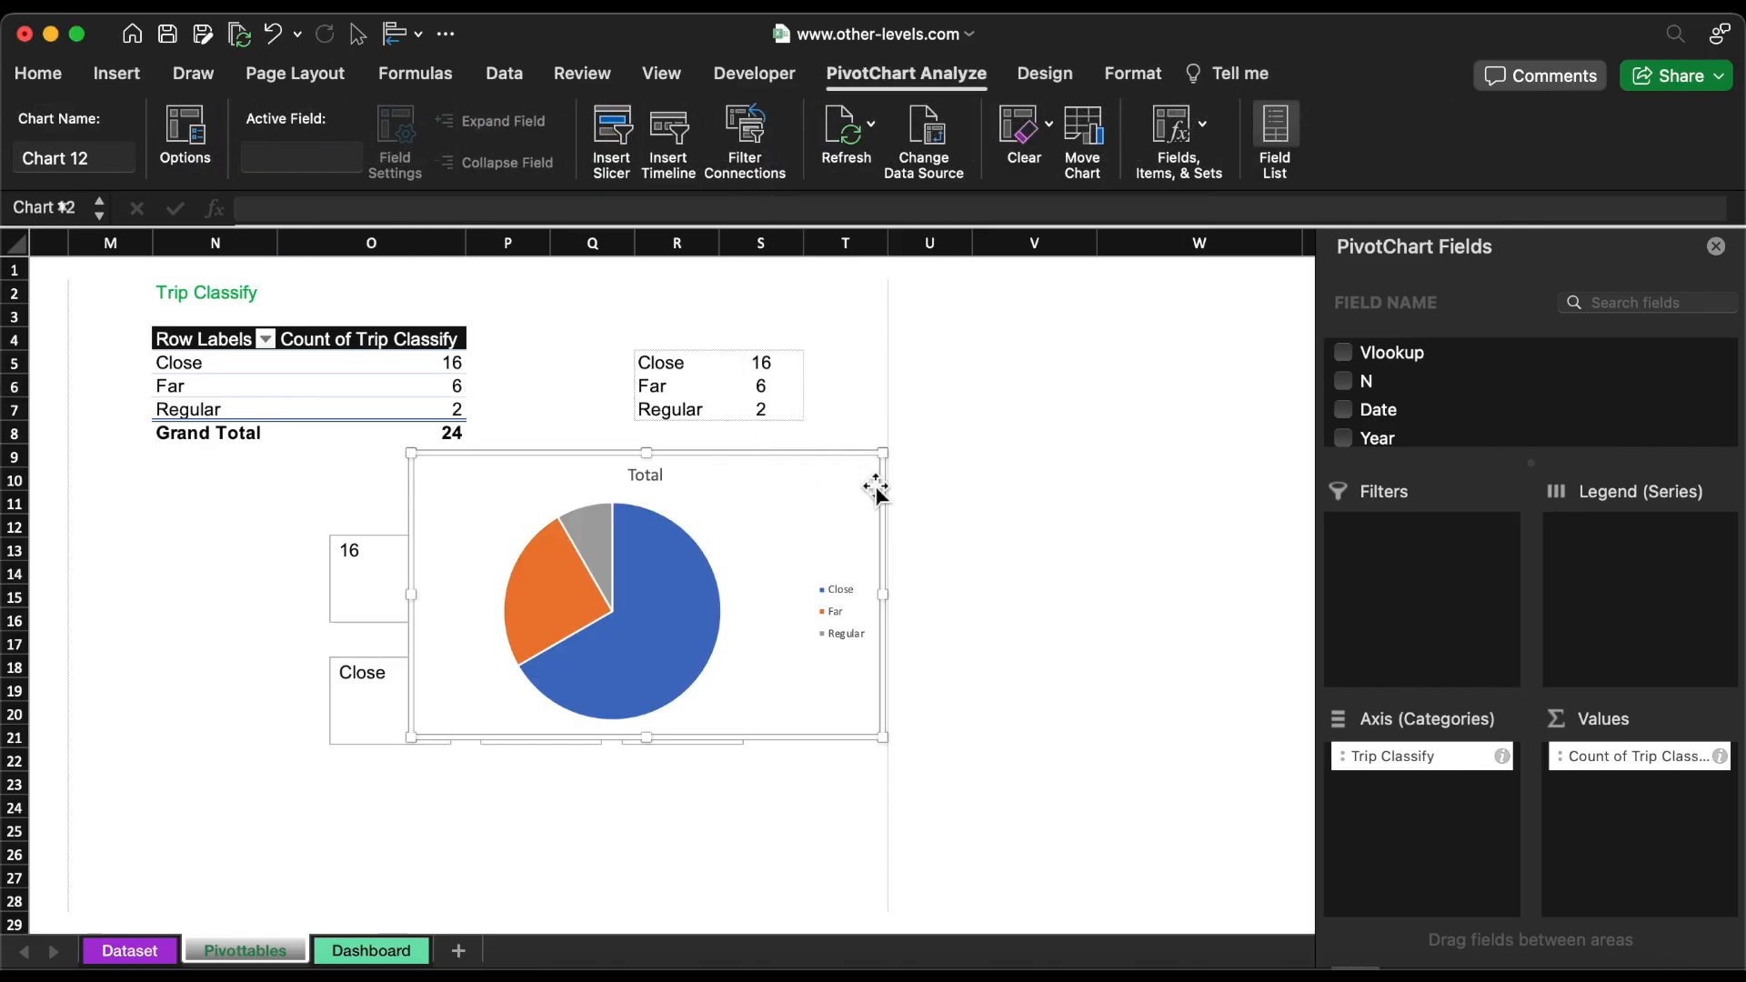
Step: Delete the pie chart's legend and title, and shrink and place it beside the text boxes, spanning about rows 14 to 20
{"action": "left_click", "coordinate": [838, 597]}
{"action": "key", "text": "Delete"}
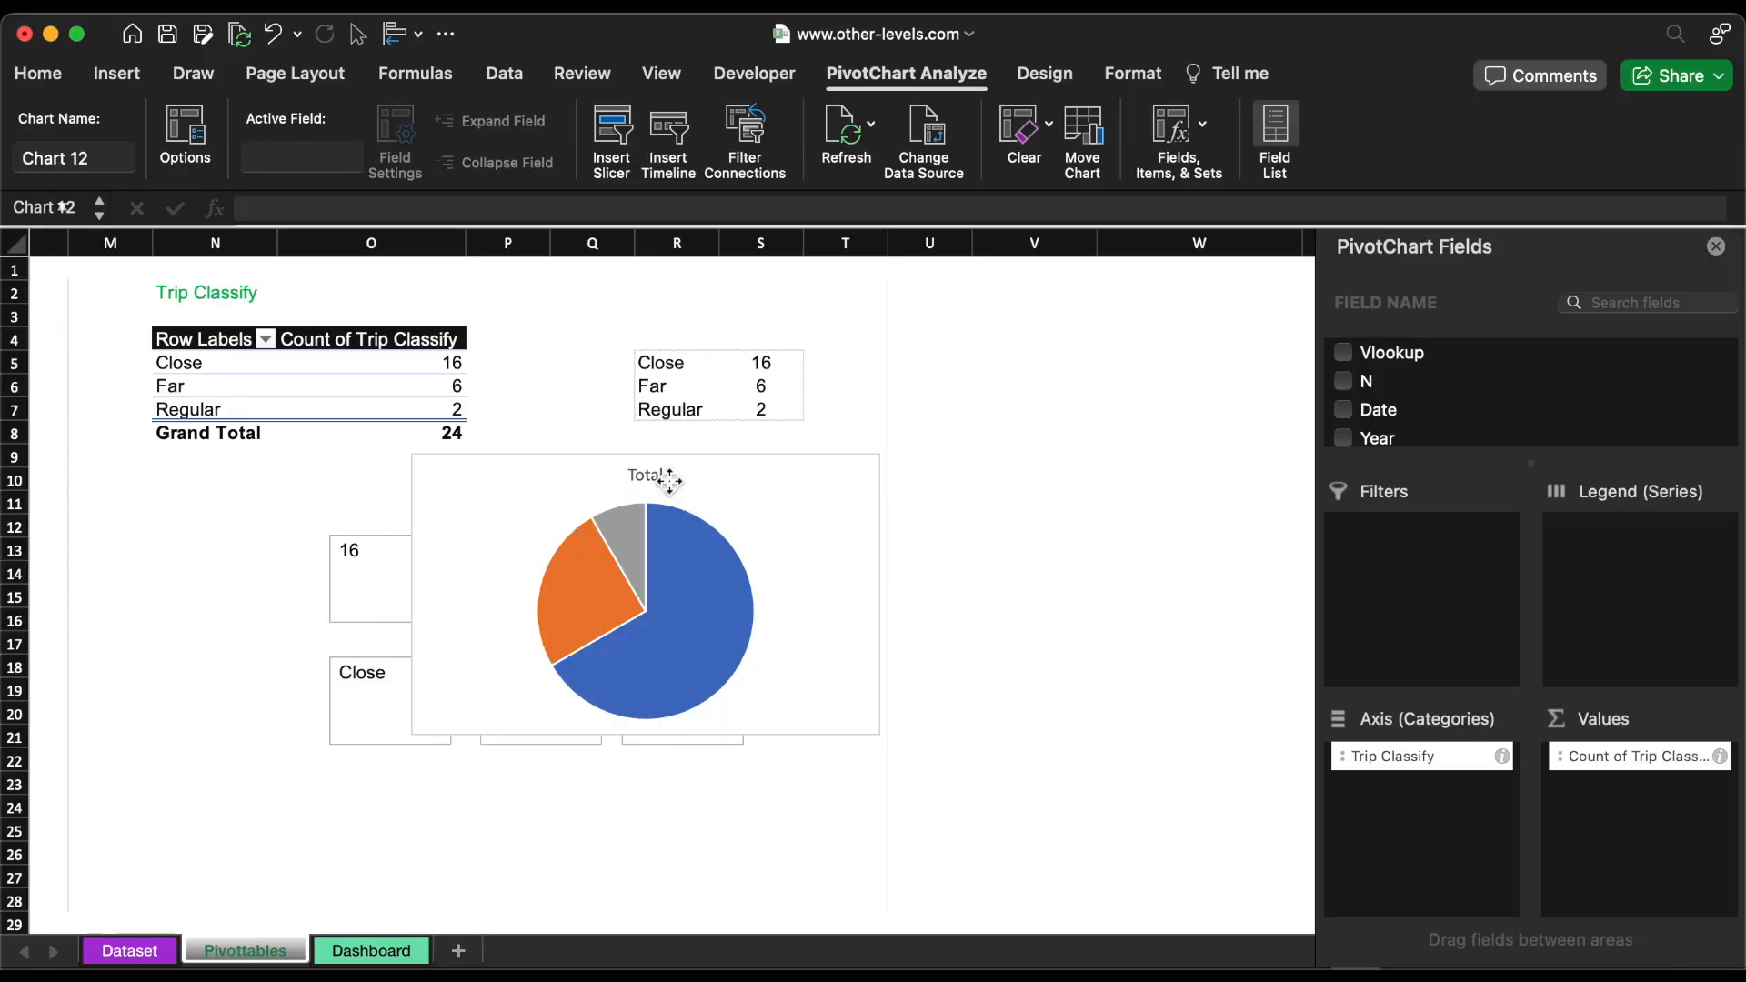
{"action": "key", "text": "Delete"}
{"action": "left_click_drag", "start_coordinate": [892, 458], "coordinate": [273, 590]}
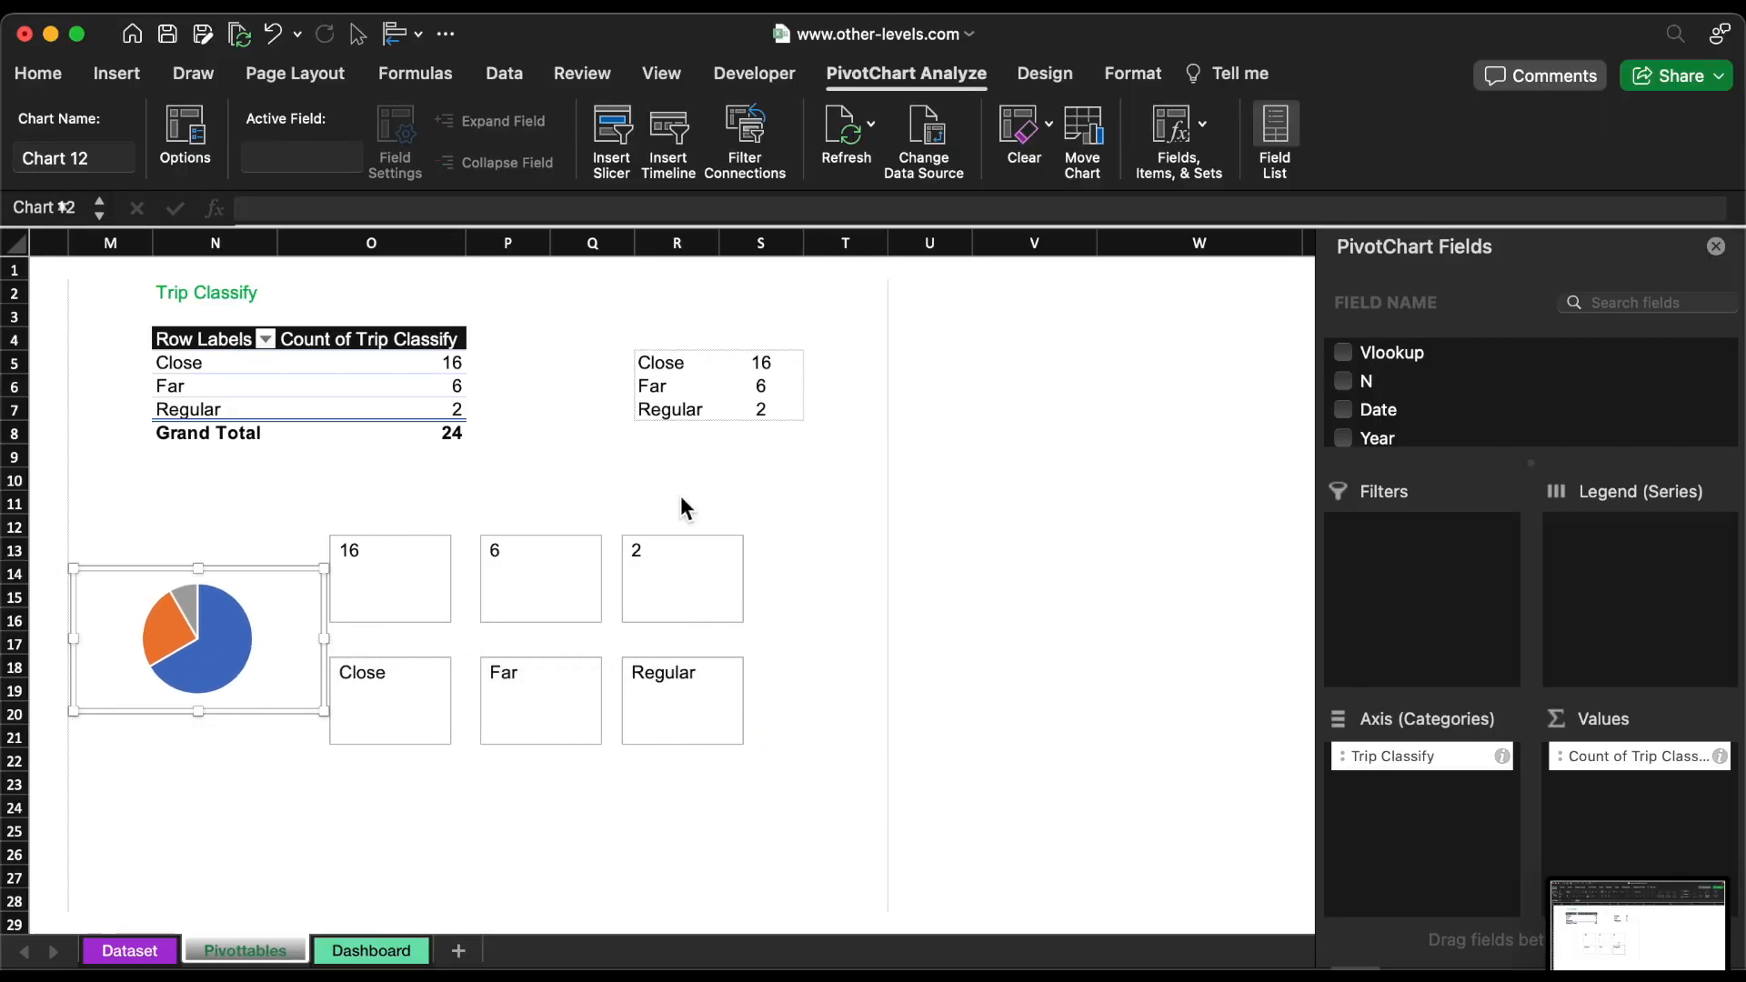
Step: Build the Driver & Buddy Income pivot table at V4 with Trip Classify as rows and summed Driver wage/trip and Buddy wage/trip as values
{"action": "scroll", "coordinate": [682, 506], "scroll_direction": "right", "scroll_amount": 3}
{"action": "scroll", "coordinate": [682, 500], "scroll_direction": "right", "scroll_amount": 6}
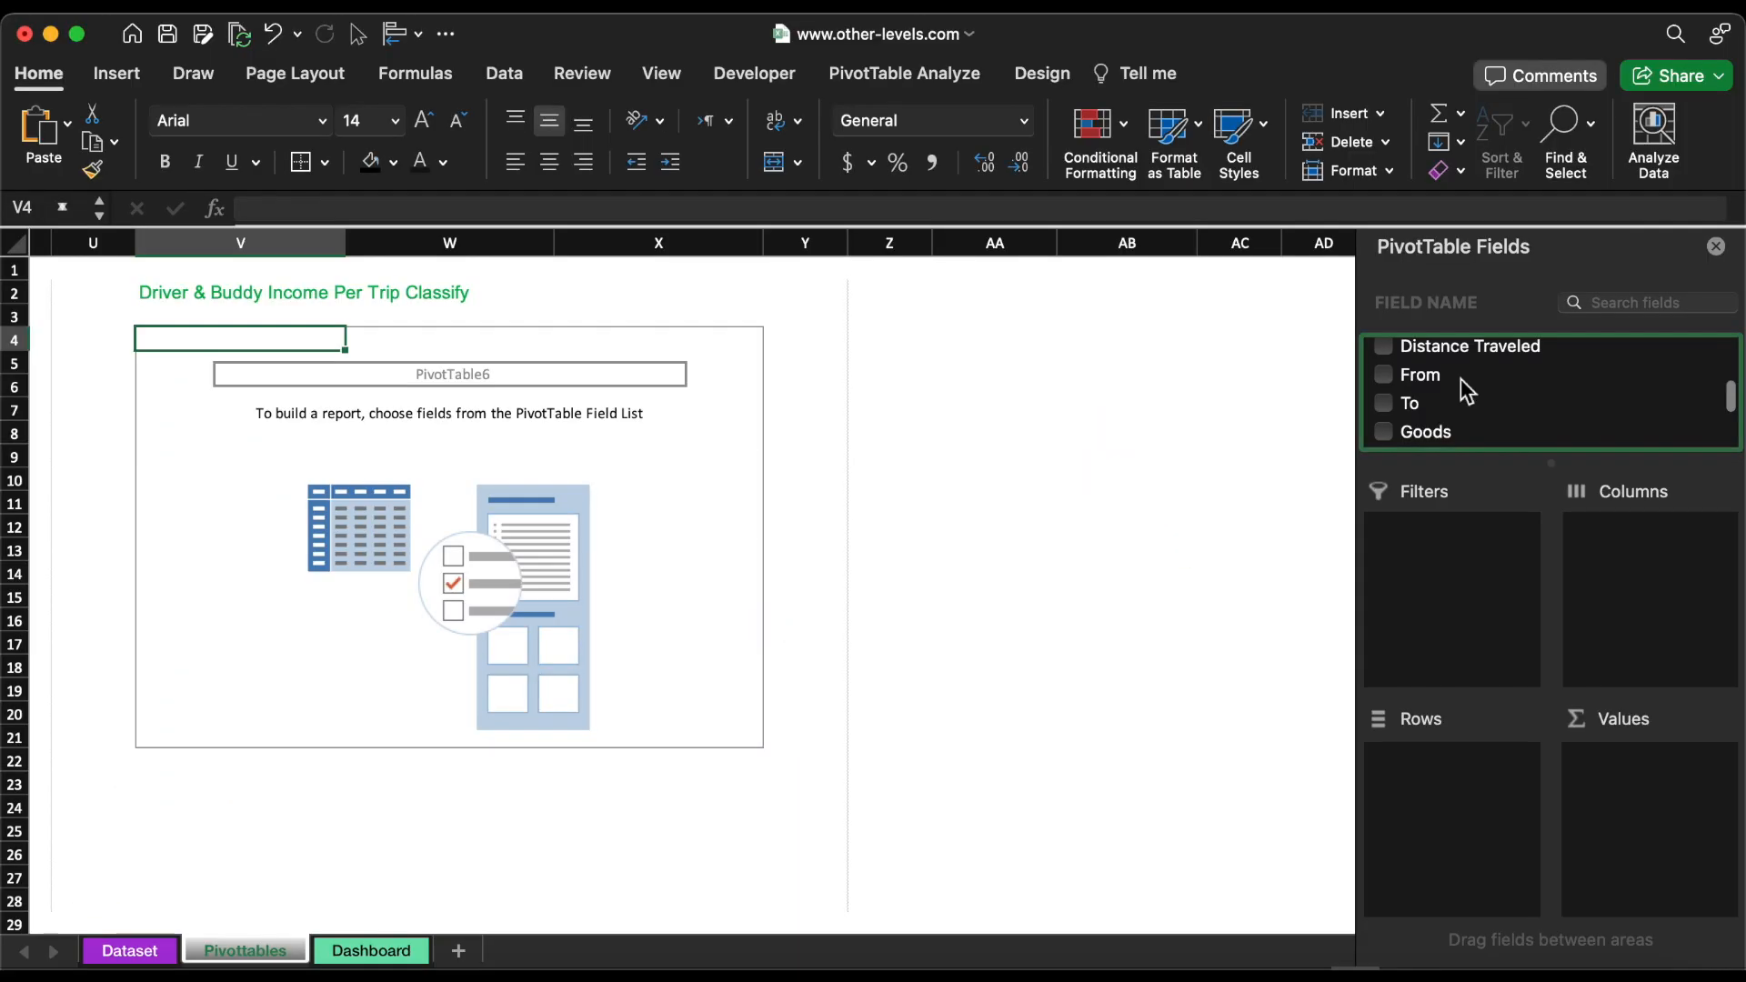
{"action": "scroll", "coordinate": [1466, 389], "scroll_direction": "up", "scroll_amount": 2}
{"action": "left_click_drag", "start_coordinate": [1453, 380], "coordinate": [1448, 773]}
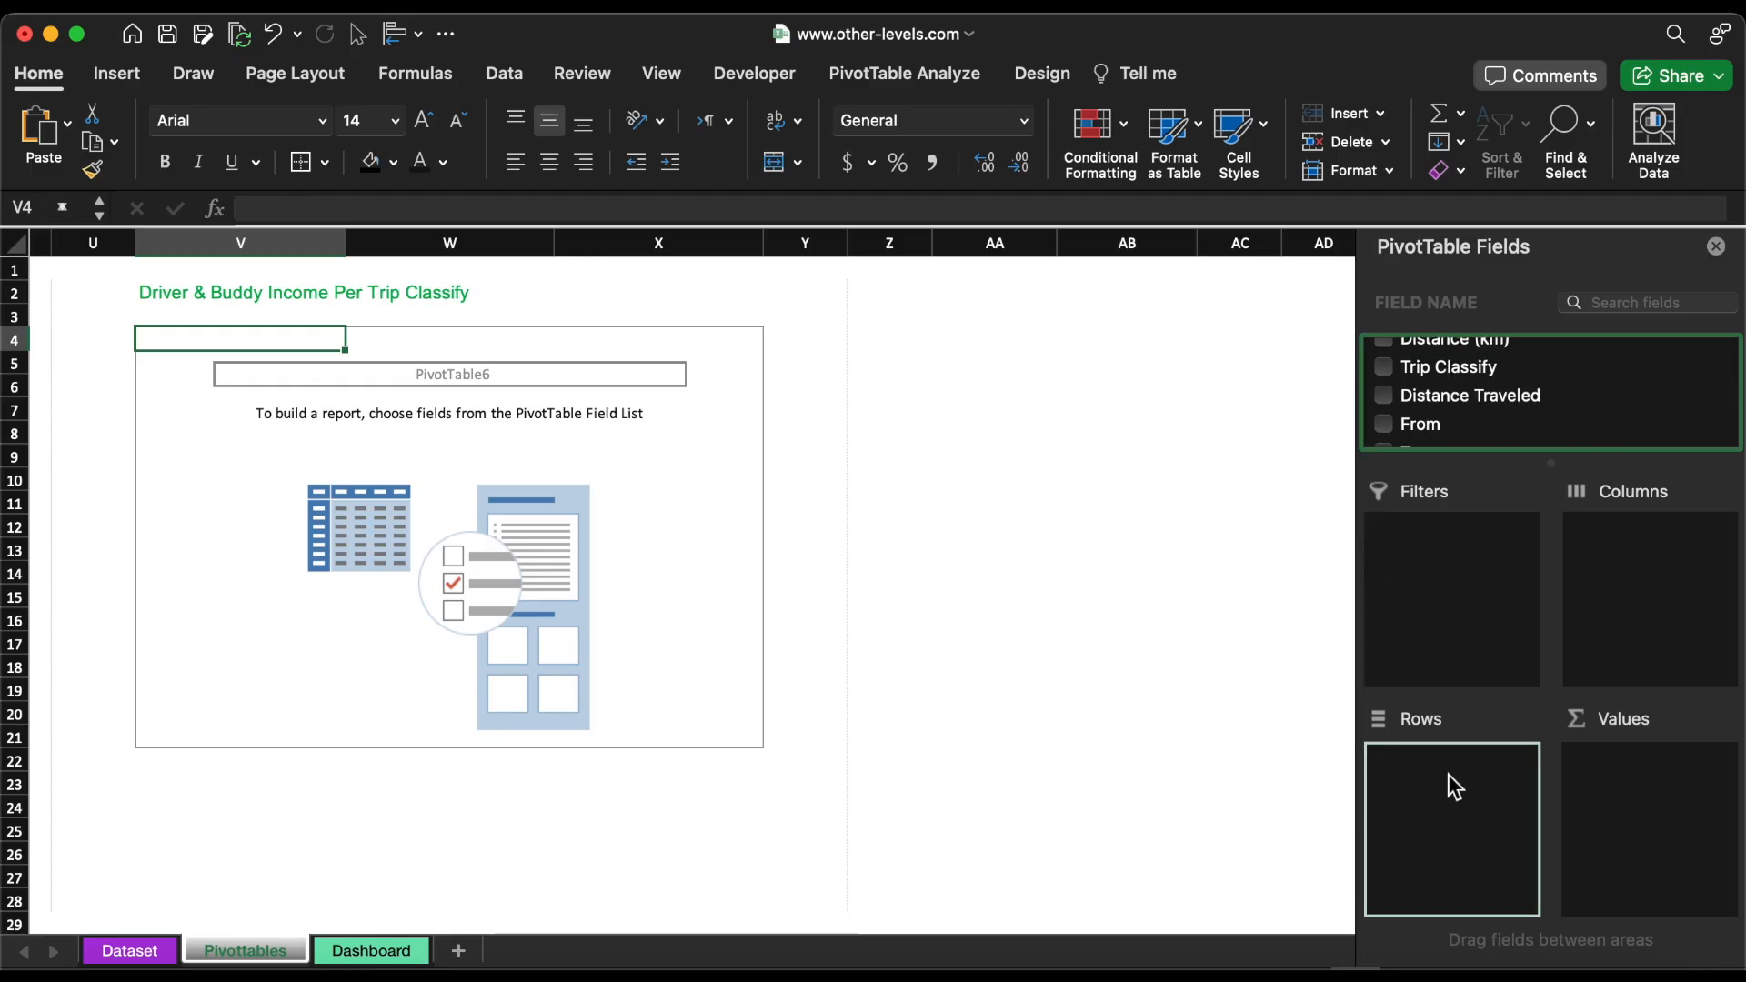
{"action": "scroll", "coordinate": [1503, 414], "scroll_direction": "down", "scroll_amount": 3}
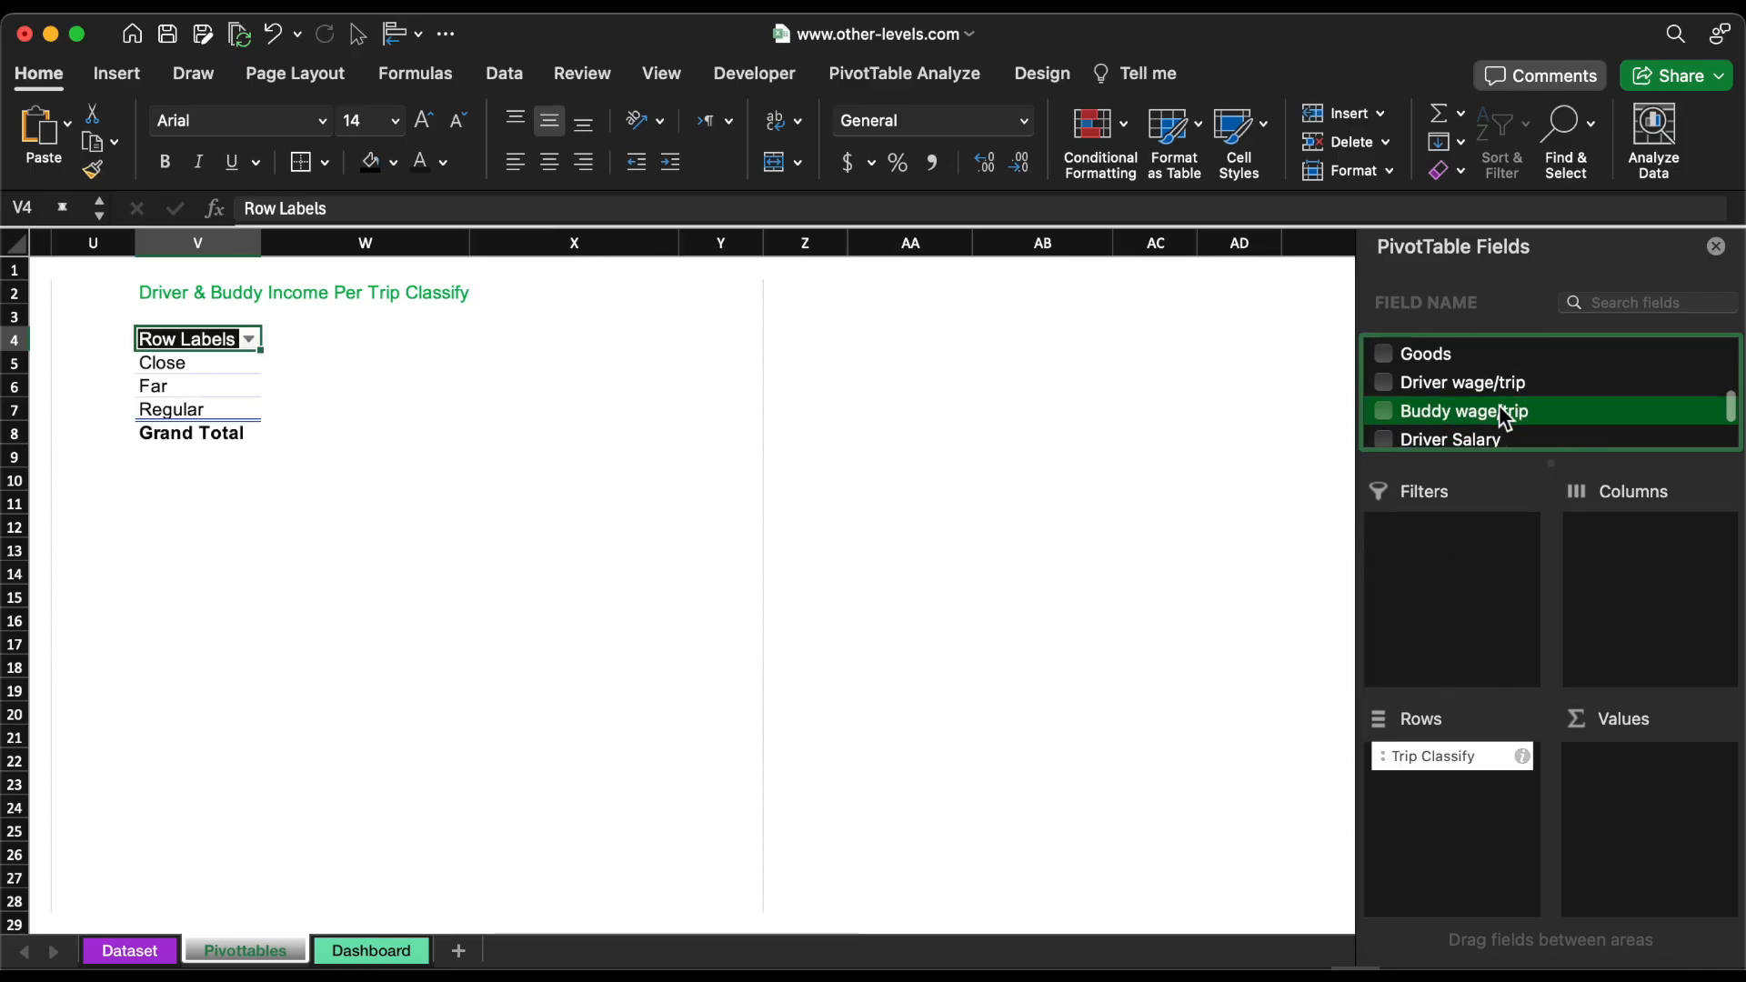
{"action": "left_click_drag", "start_coordinate": [1492, 376], "coordinate": [1655, 773]}
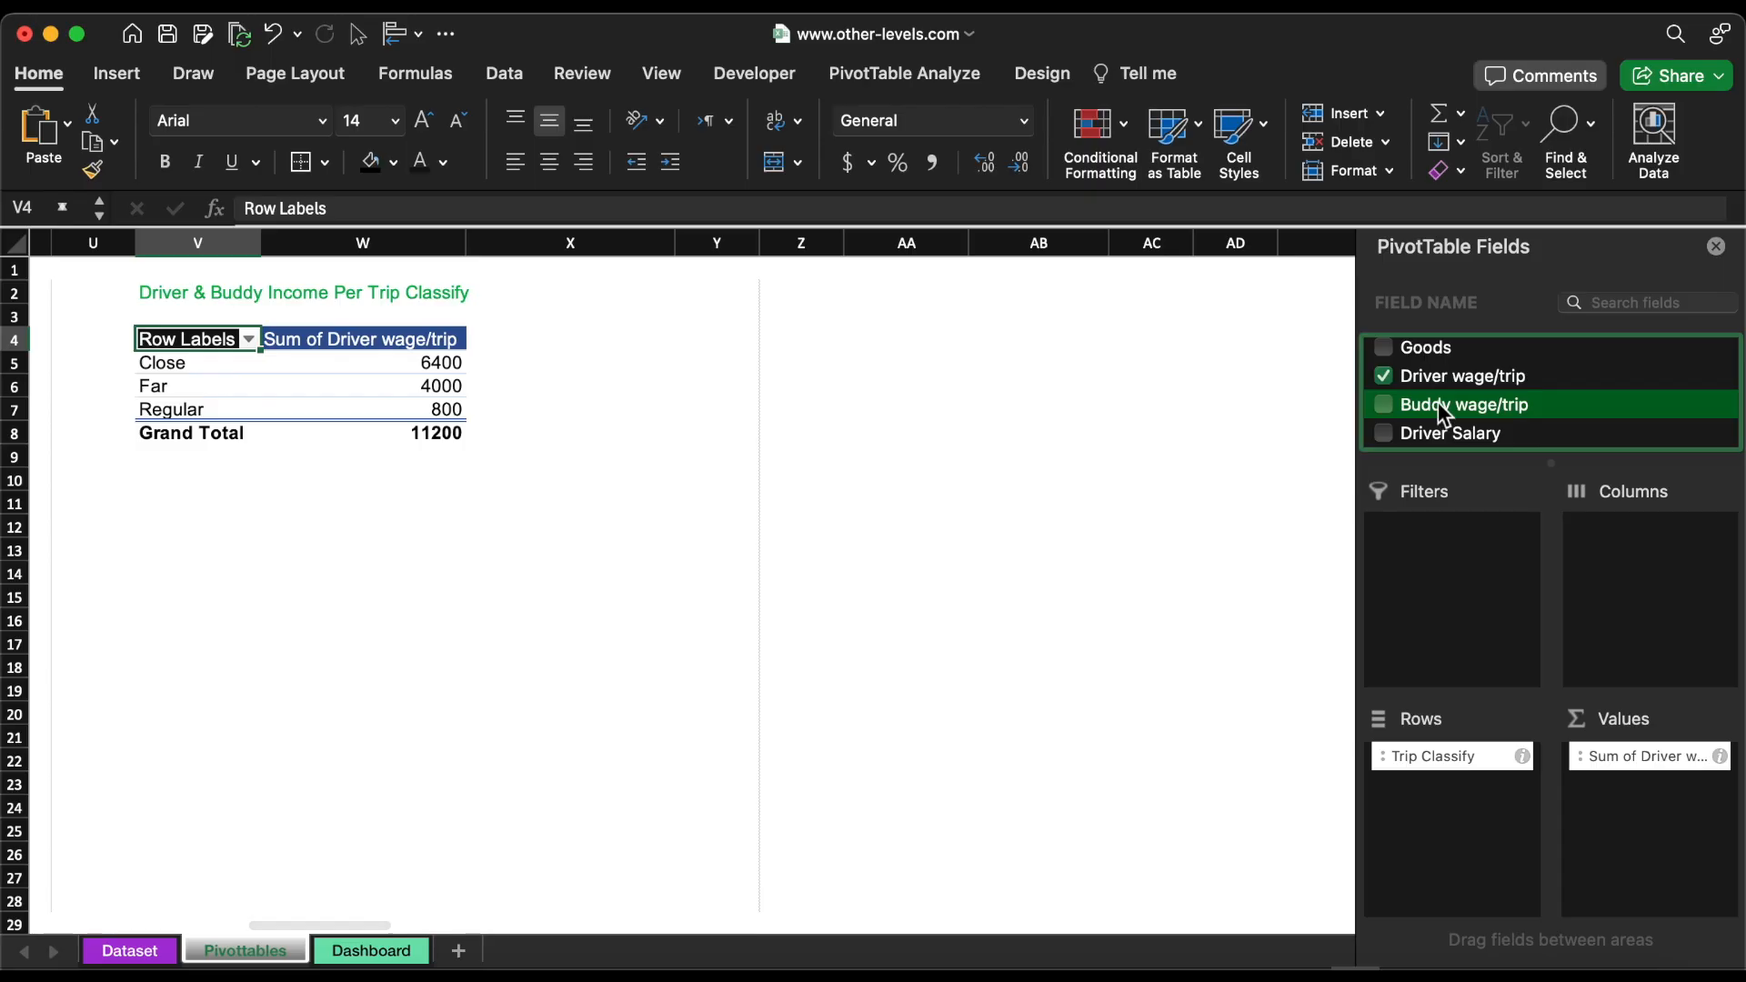
{"action": "left_click_drag", "start_coordinate": [1438, 402], "coordinate": [1646, 786]}
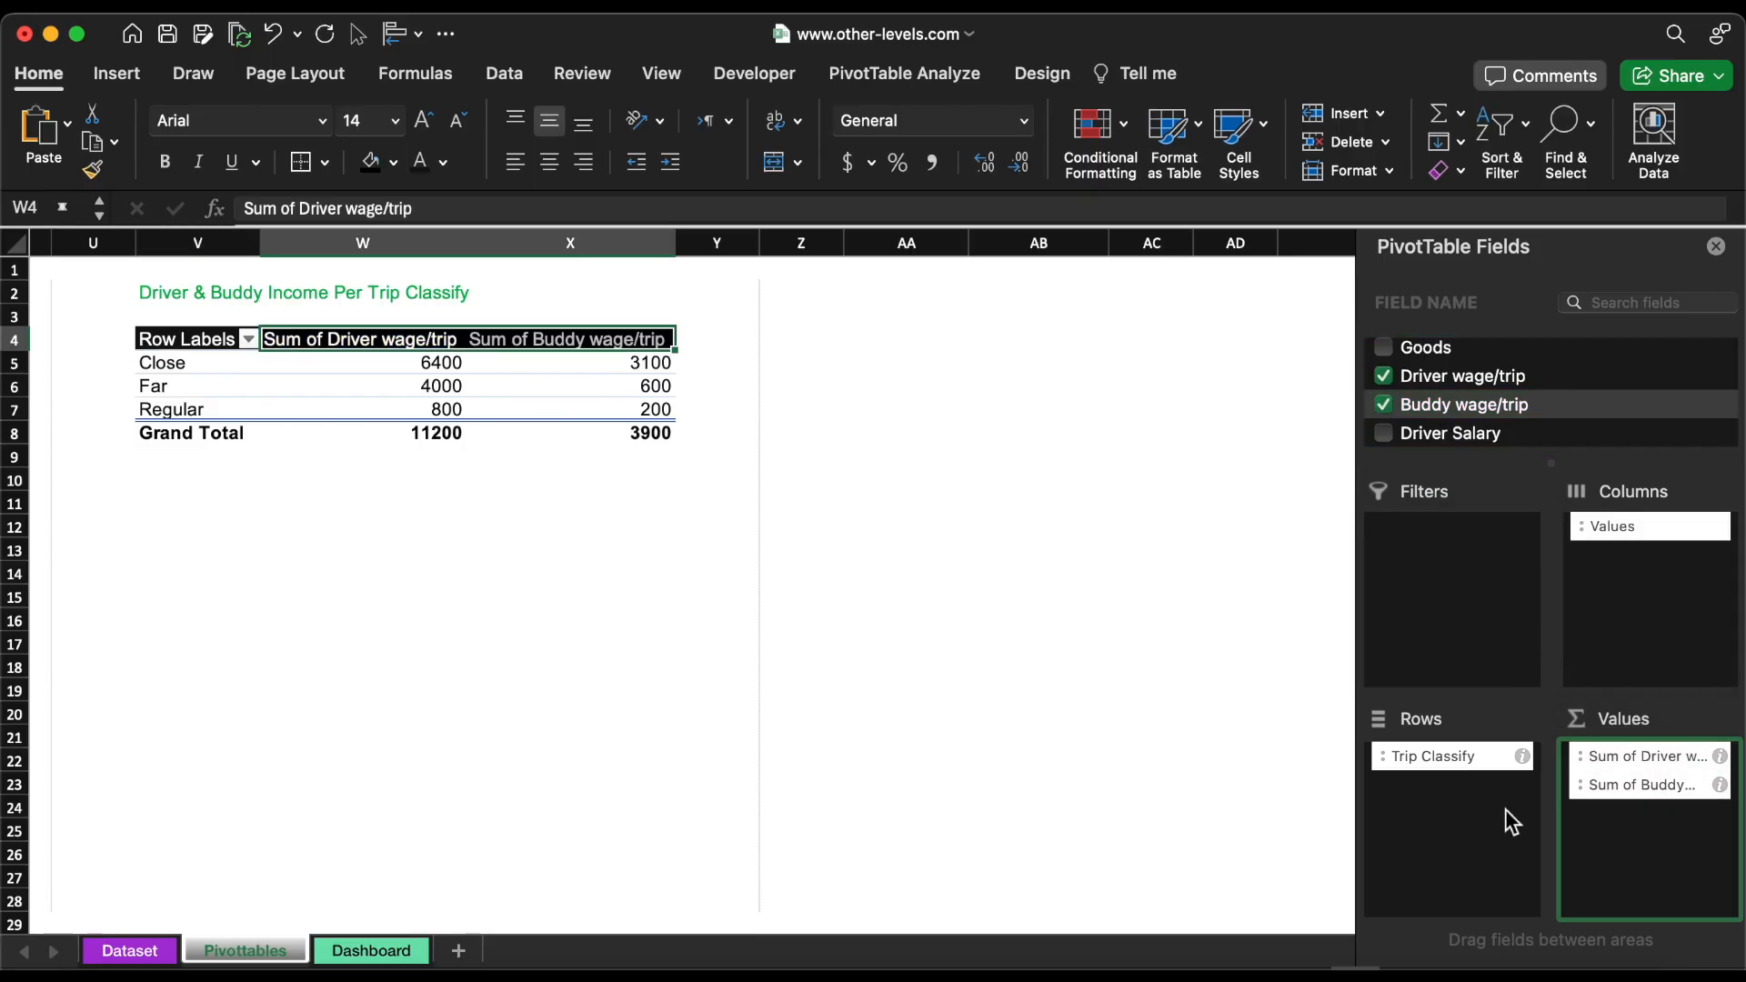
Step: Insert a 2-D clustered column PivotChart from the Driver & Buddy Income table, delete its legend and shrink the chart
{"action": "left_click", "coordinate": [118, 74]}
{"action": "left_click", "coordinate": [791, 117]}
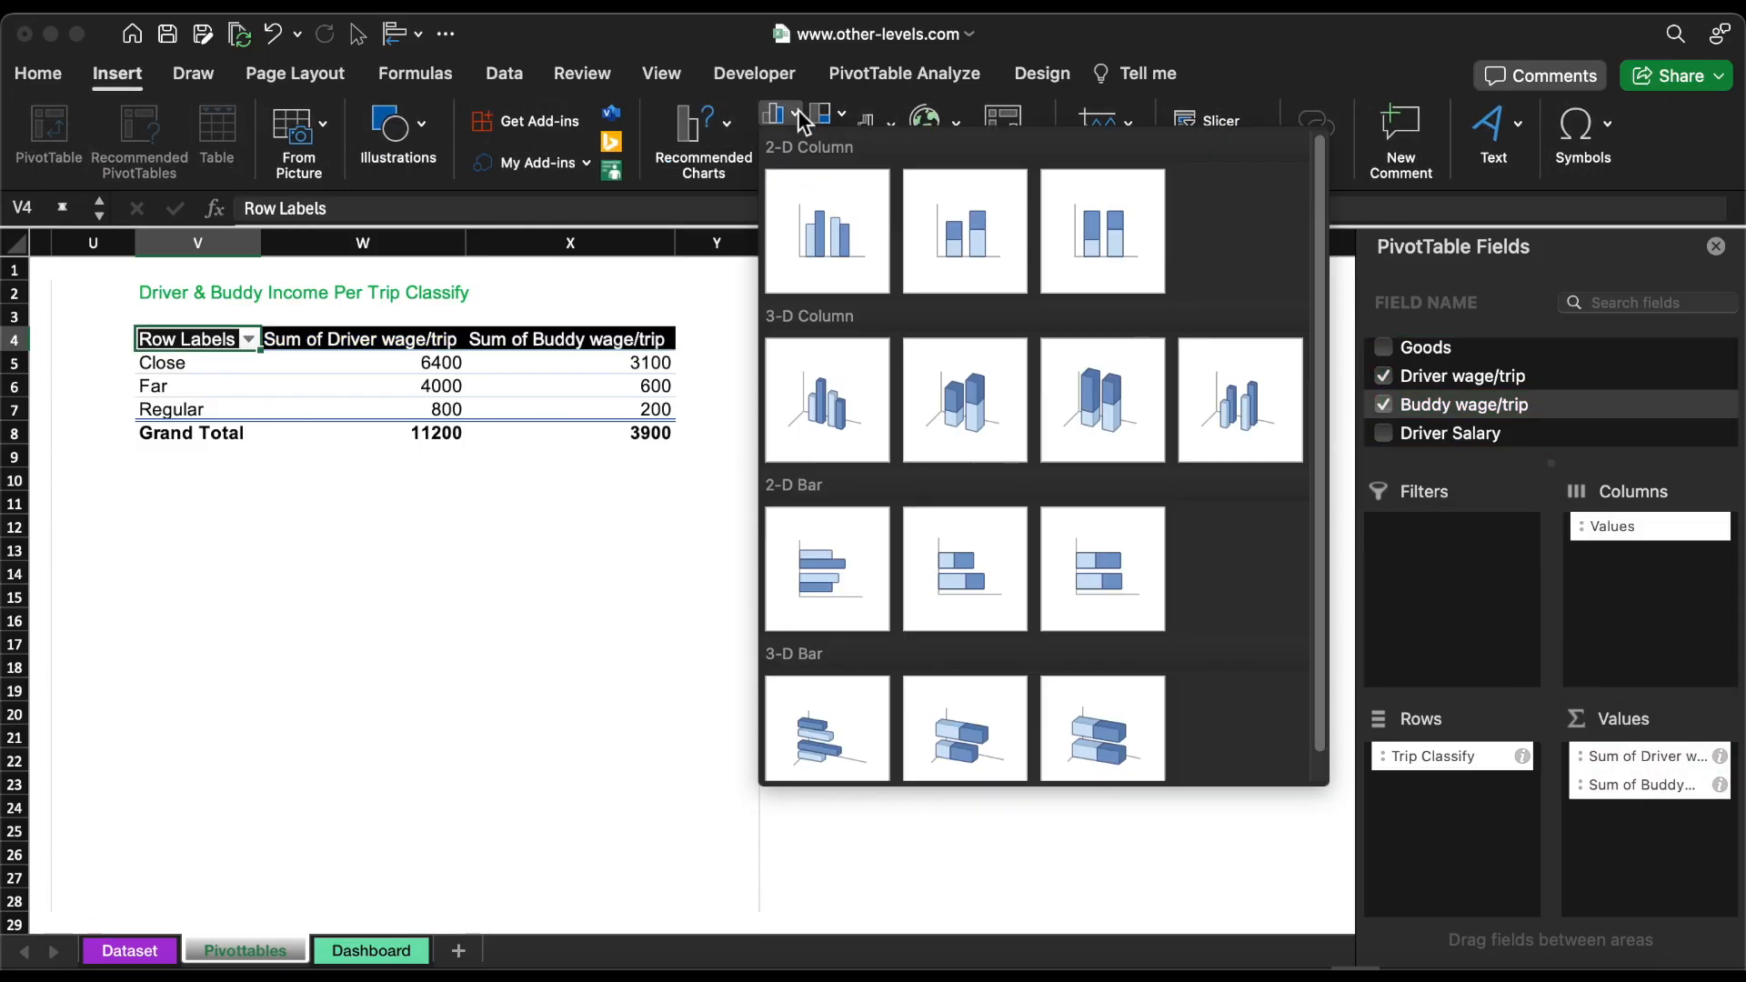
{"action": "left_click", "coordinate": [812, 222]}
{"action": "left_click", "coordinate": [783, 604]}
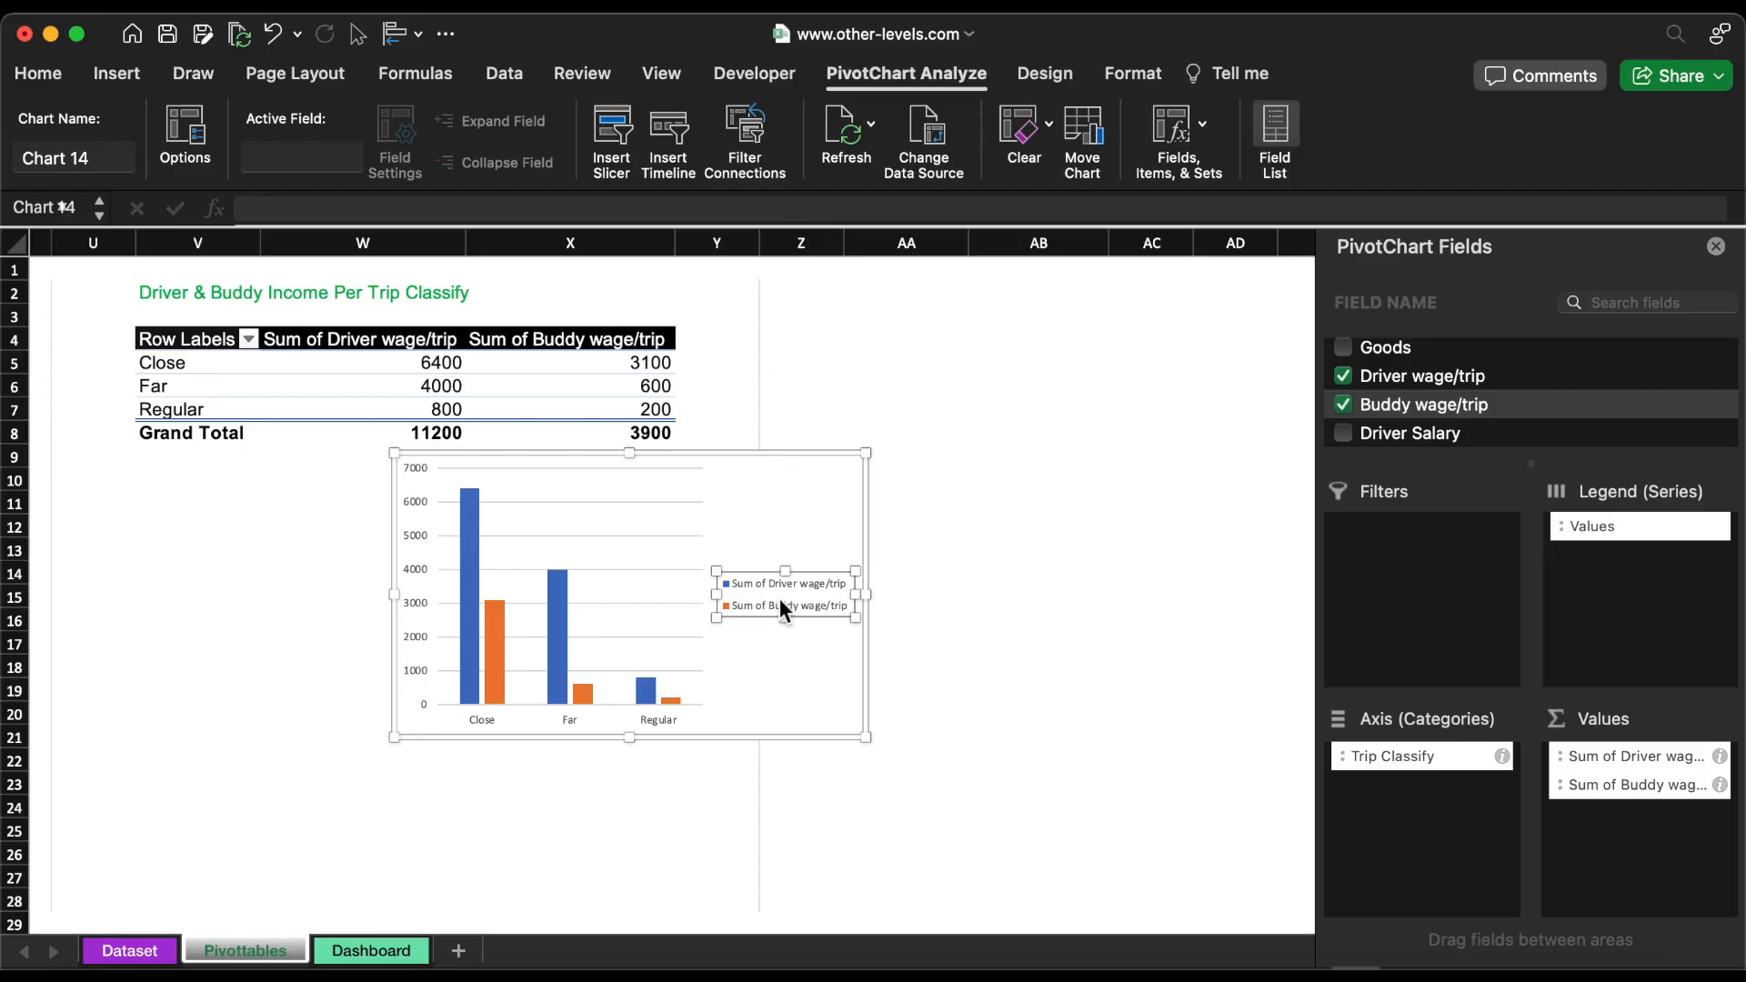
{"action": "key", "text": "Delete"}
{"action": "left_click_drag", "start_coordinate": [867, 461], "coordinate": [542, 518]}
Step: Build the Cargo Types pivot table at AA4 with Goods as both its rows and its counted values
{"action": "scroll", "coordinate": [605, 421], "scroll_direction": "right", "scroll_amount": 1}
{"action": "scroll", "coordinate": [604, 421], "scroll_direction": "right", "scroll_amount": 4}
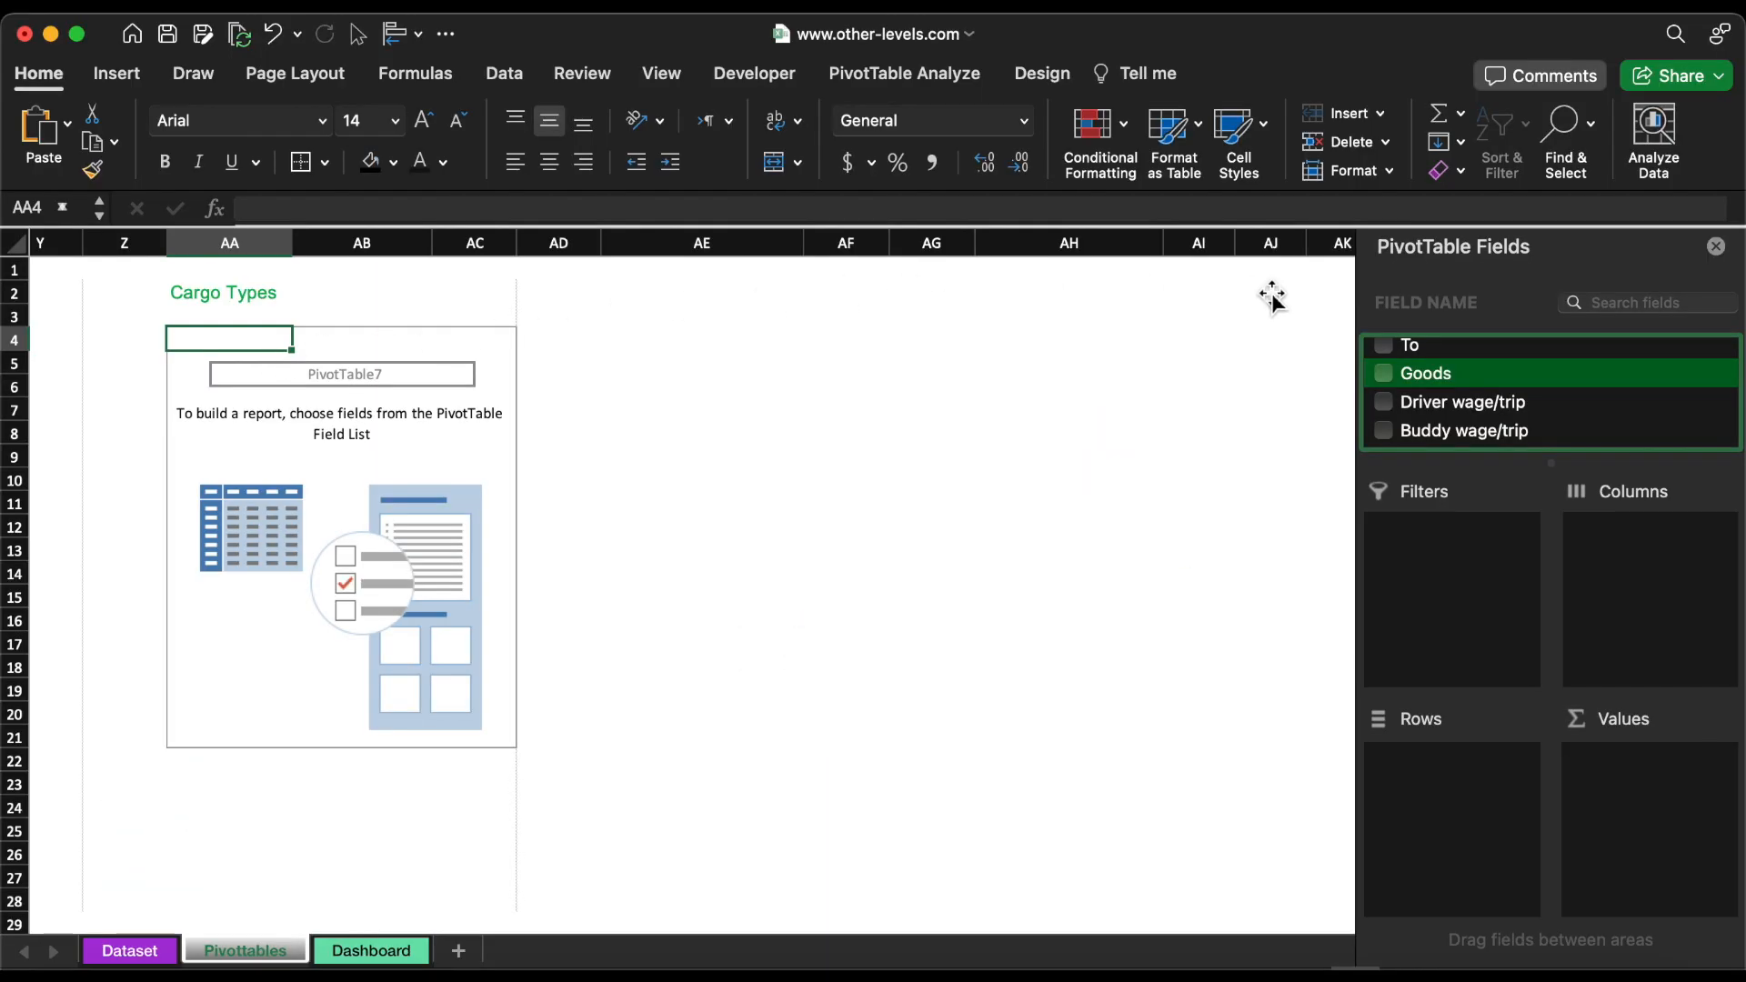
{"action": "left_click_drag", "start_coordinate": [1450, 379], "coordinate": [1452, 757]}
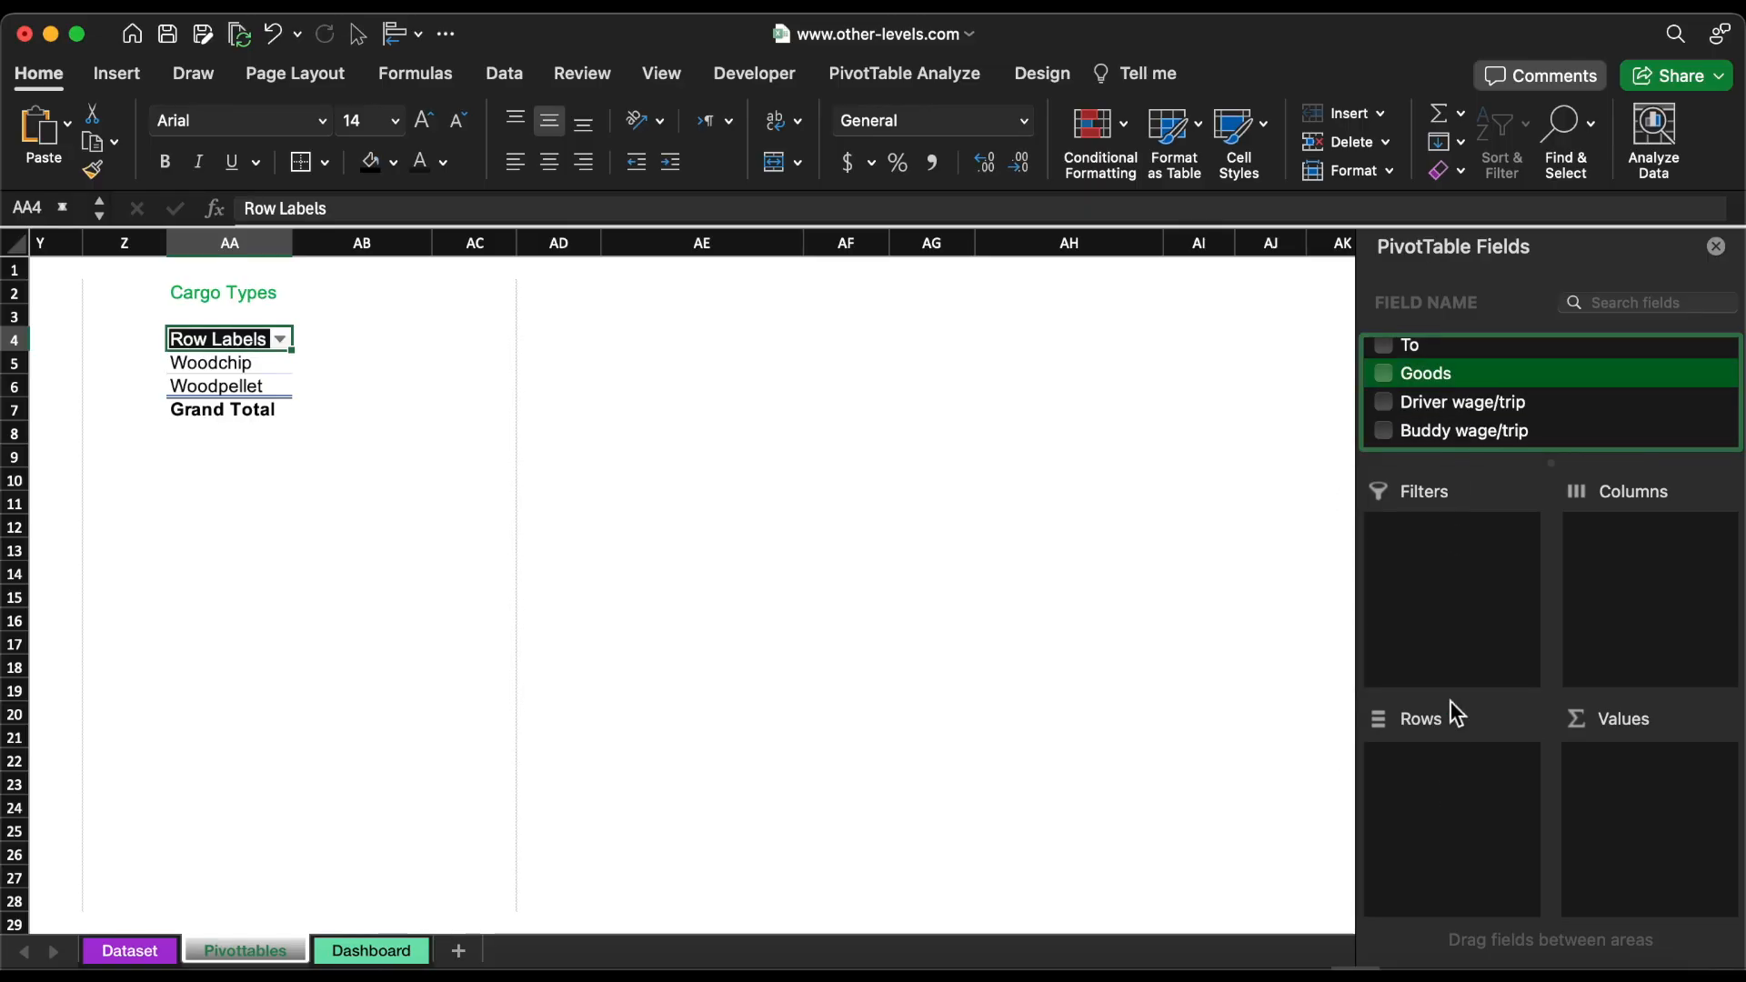
{"action": "left_click_drag", "start_coordinate": [1426, 373], "coordinate": [1623, 789]}
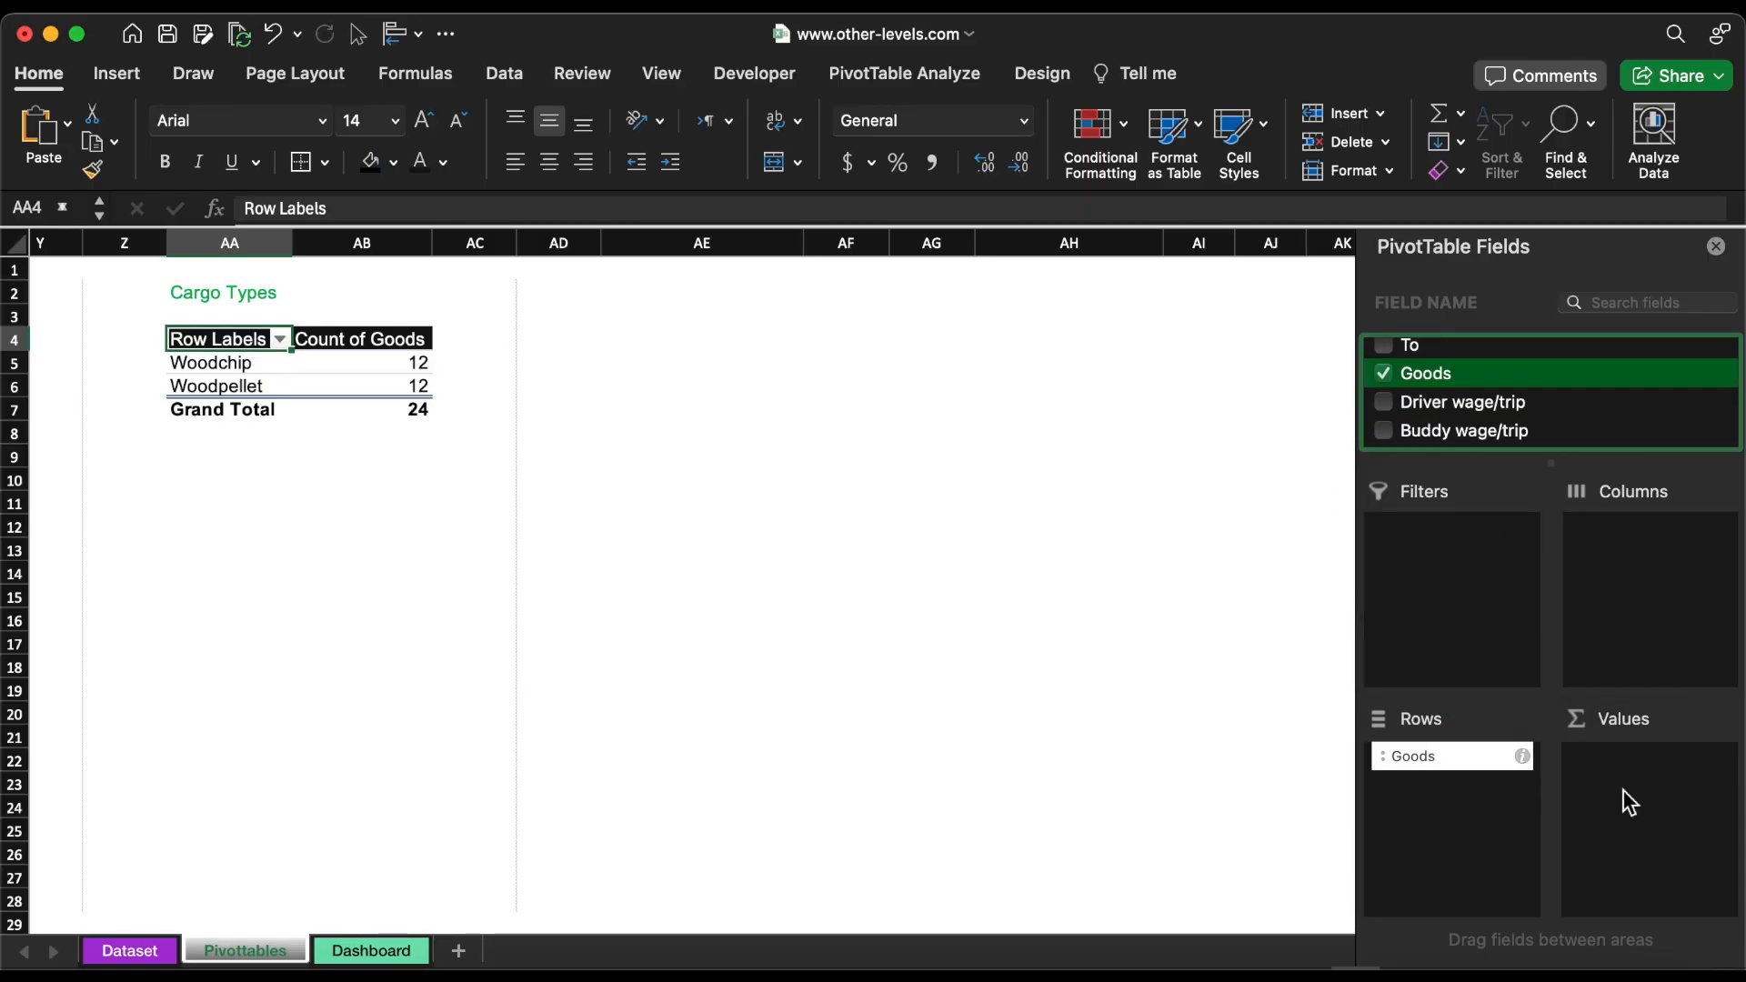
Step: Insert a 2-D clustered bar PivotChart from the Cargo Types table, fit it below the table at about rows 10 to 21, and delete its legend
{"action": "left_click", "coordinate": [126, 80]}
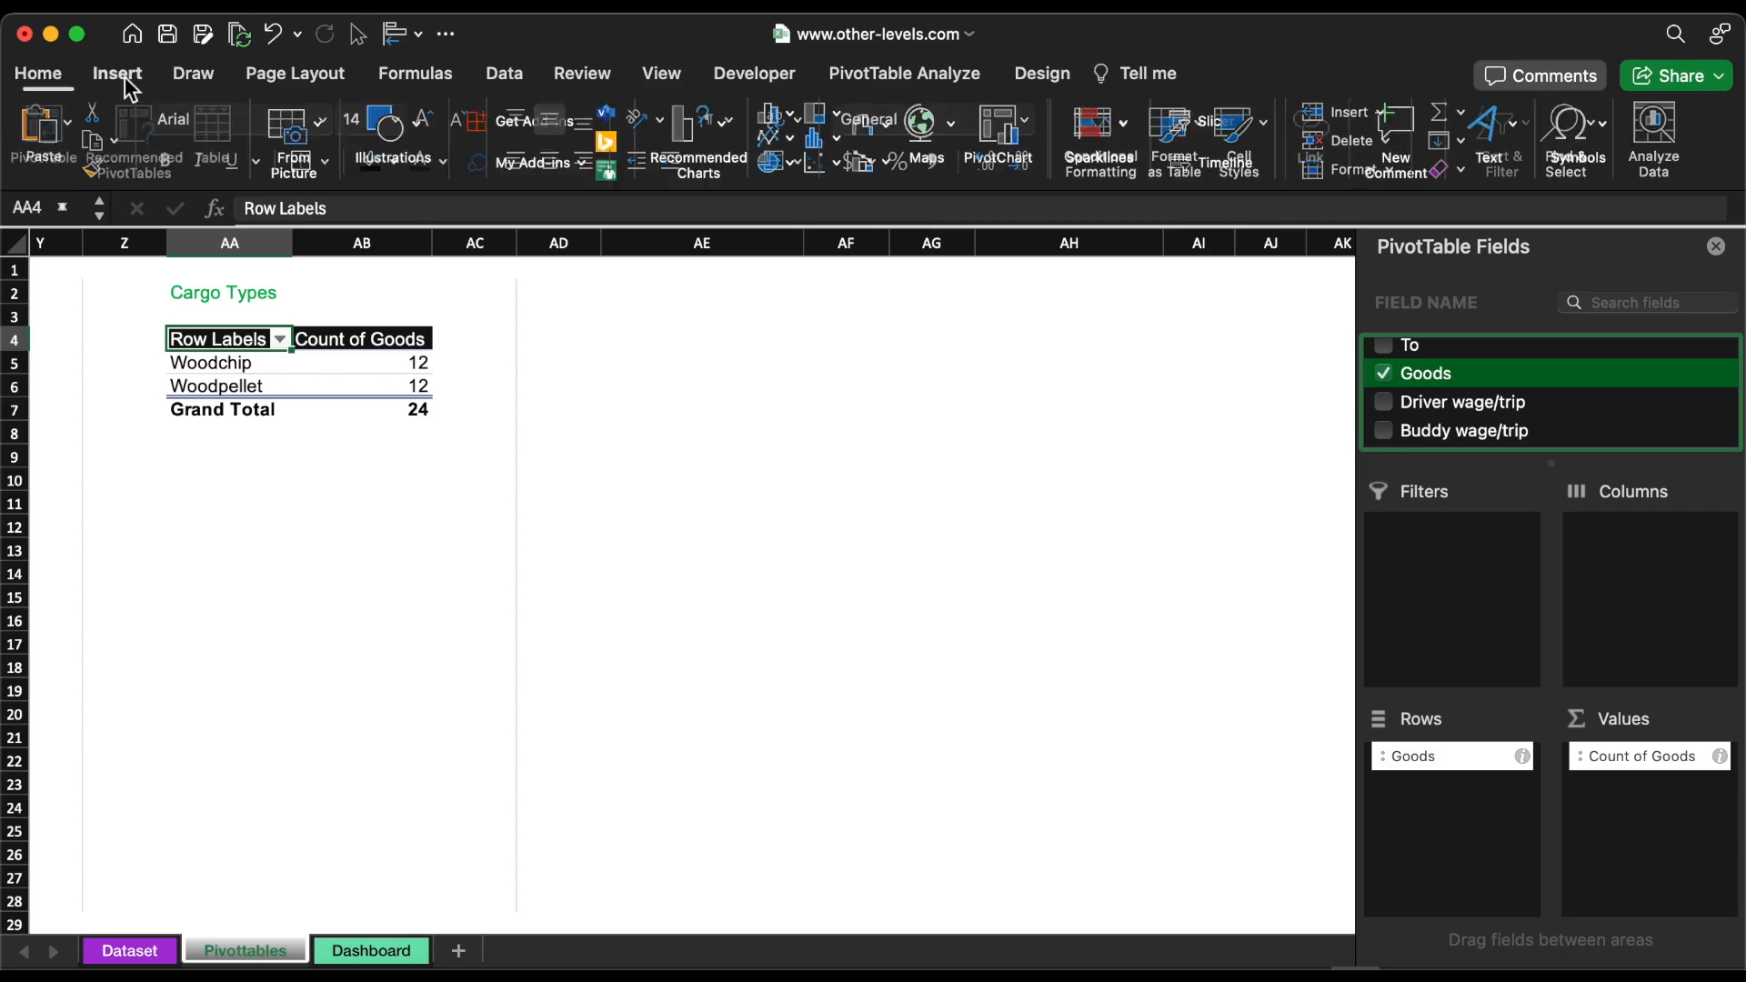
{"action": "left_click", "coordinate": [779, 112]}
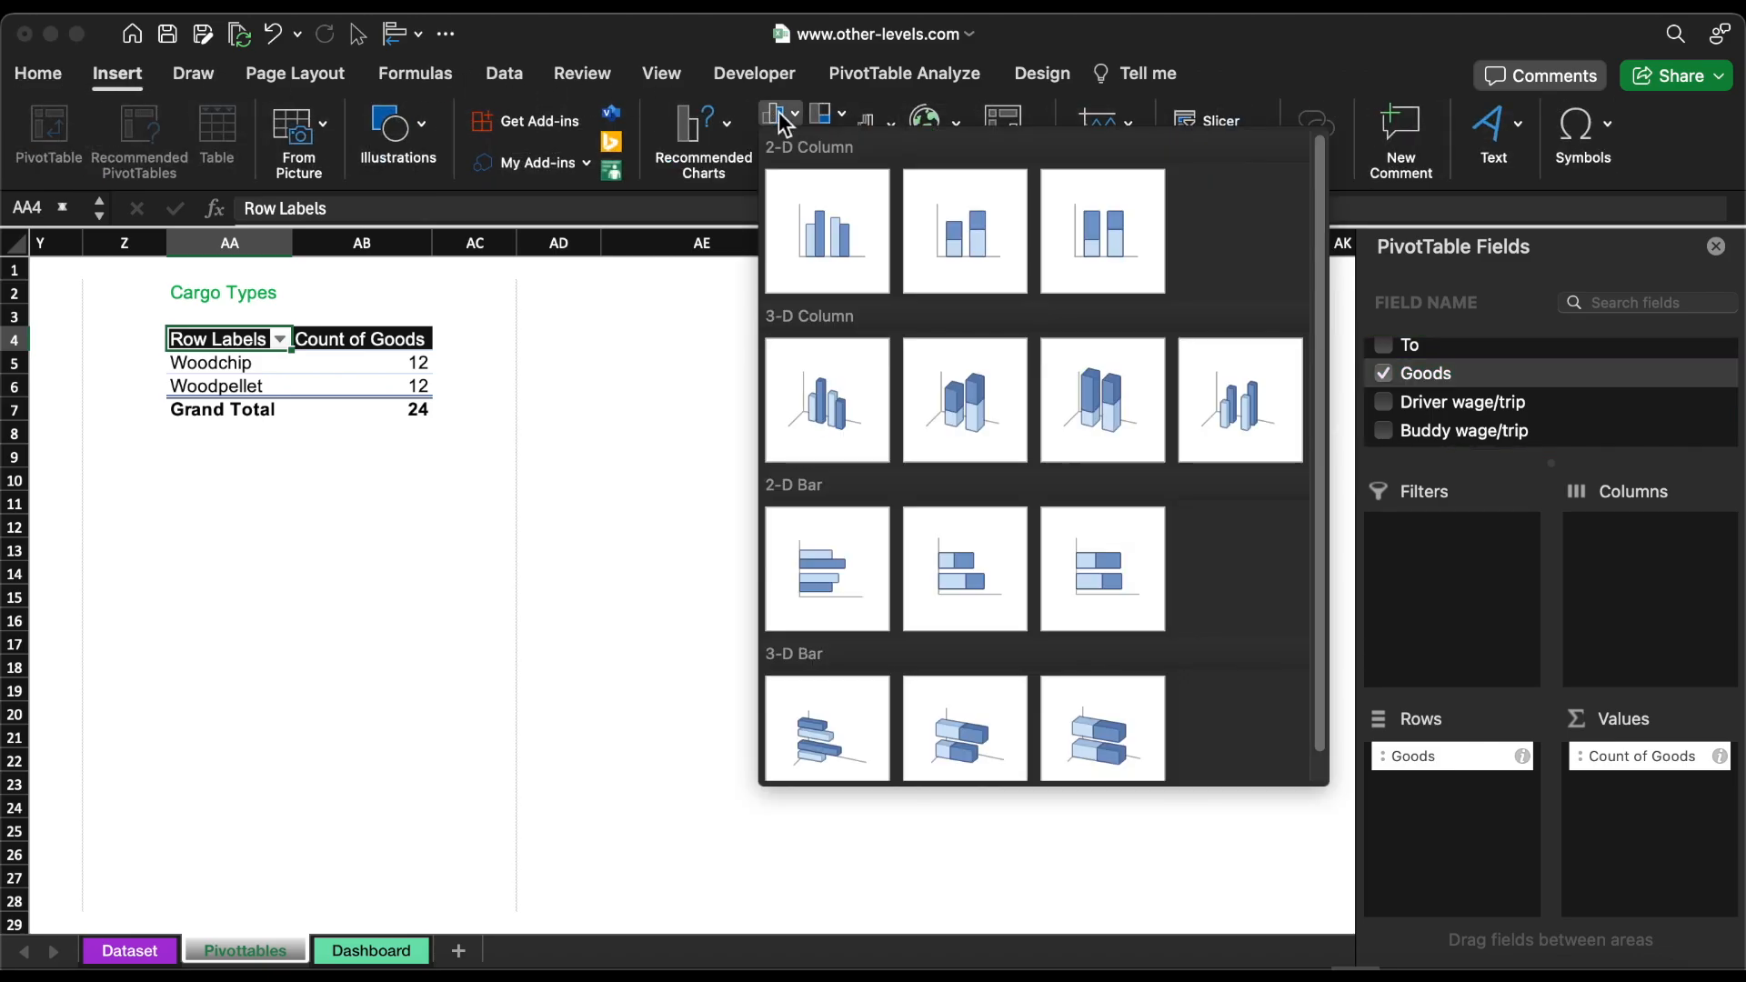
{"action": "left_click", "coordinate": [810, 564]}
{"action": "left_click_drag", "start_coordinate": [880, 442], "coordinate": [422, 487]}
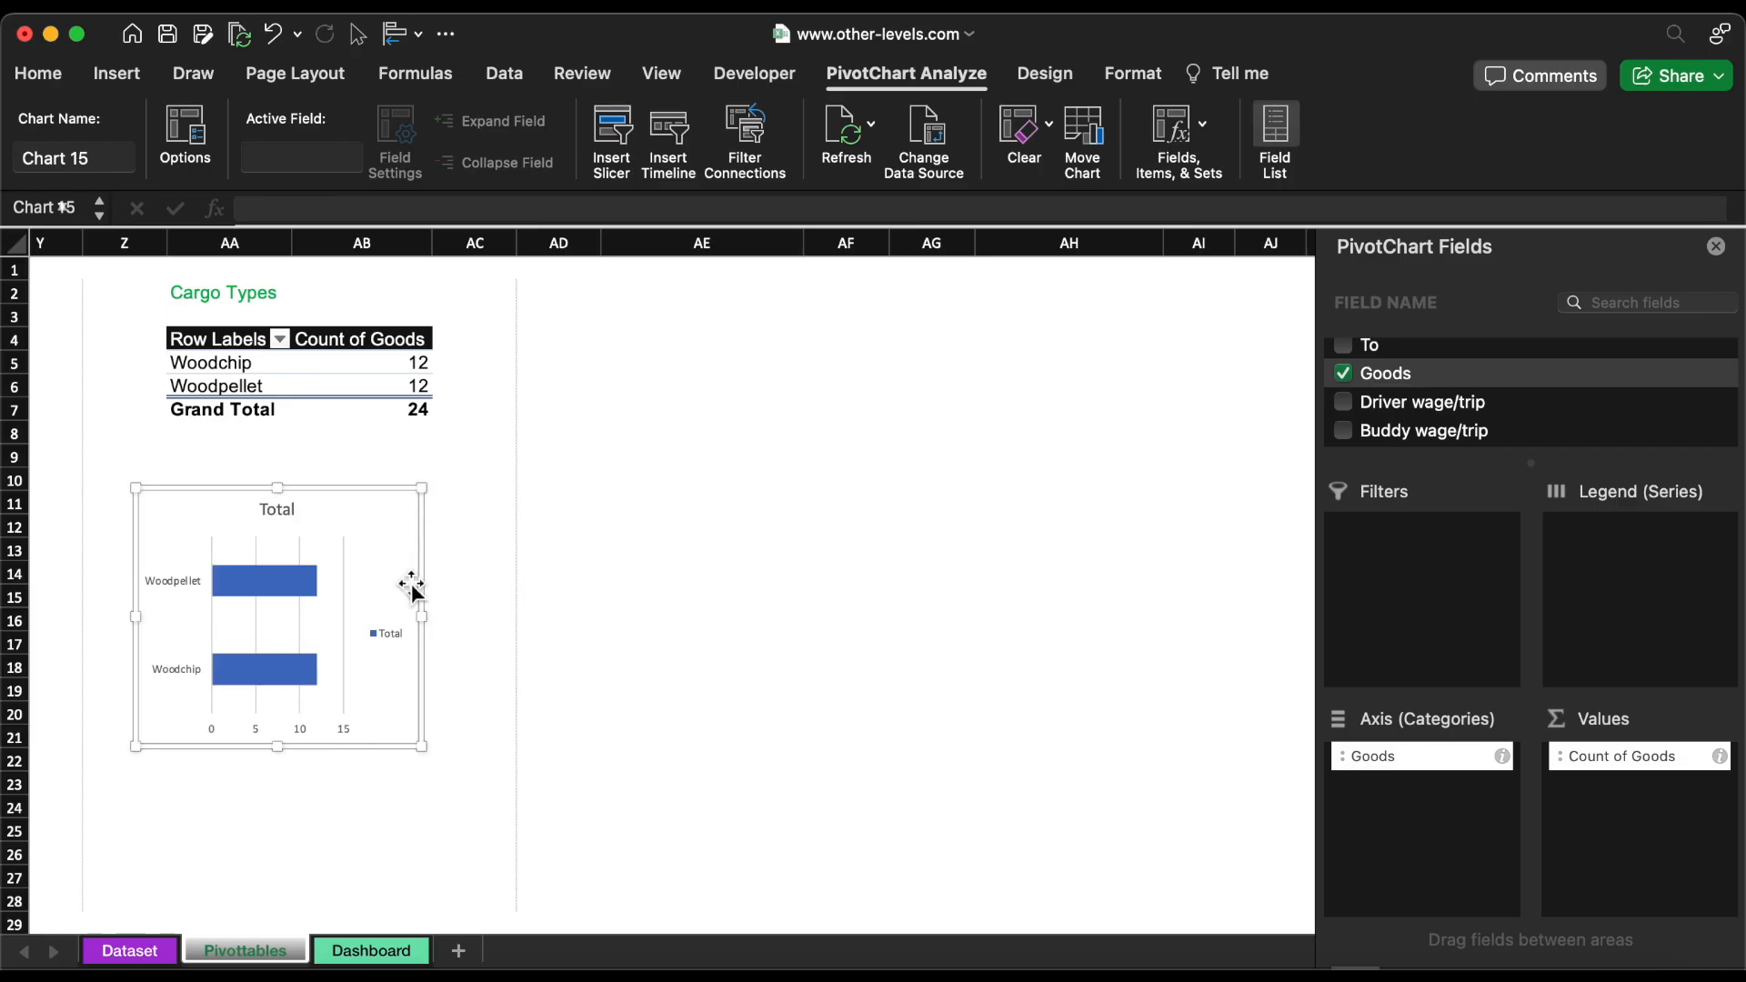
{"action": "key", "text": "Delete"}
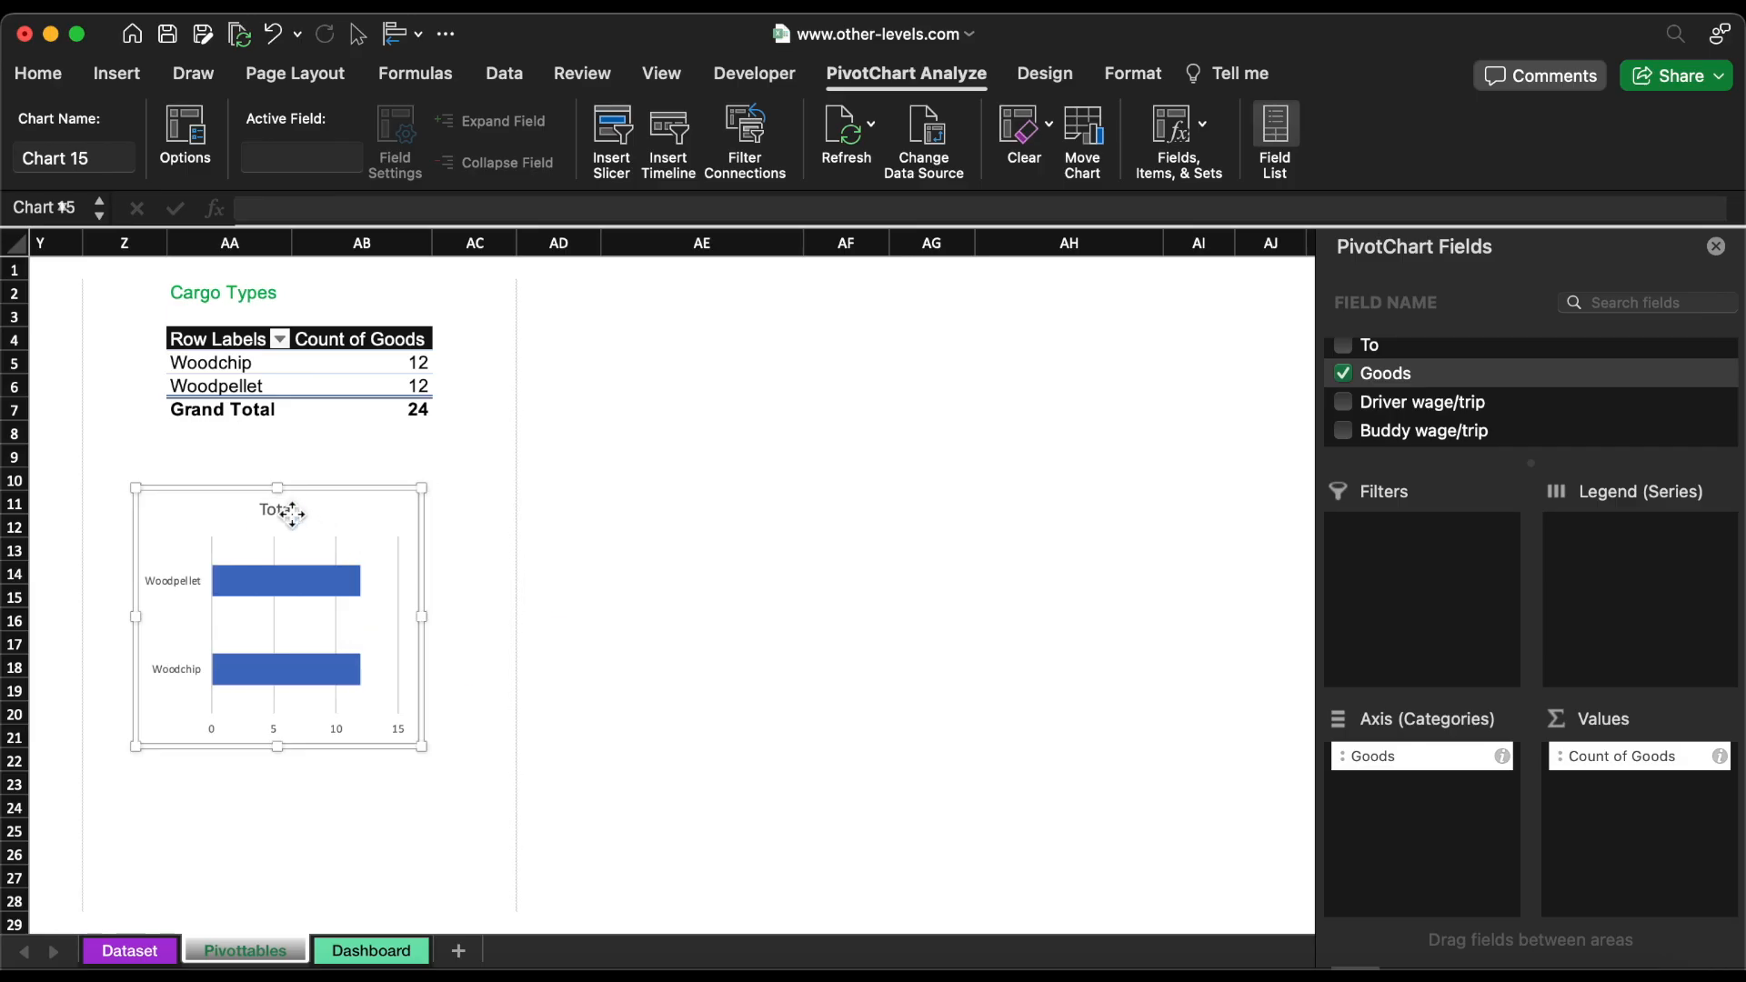
{"action": "left_click", "coordinate": [292, 513]}
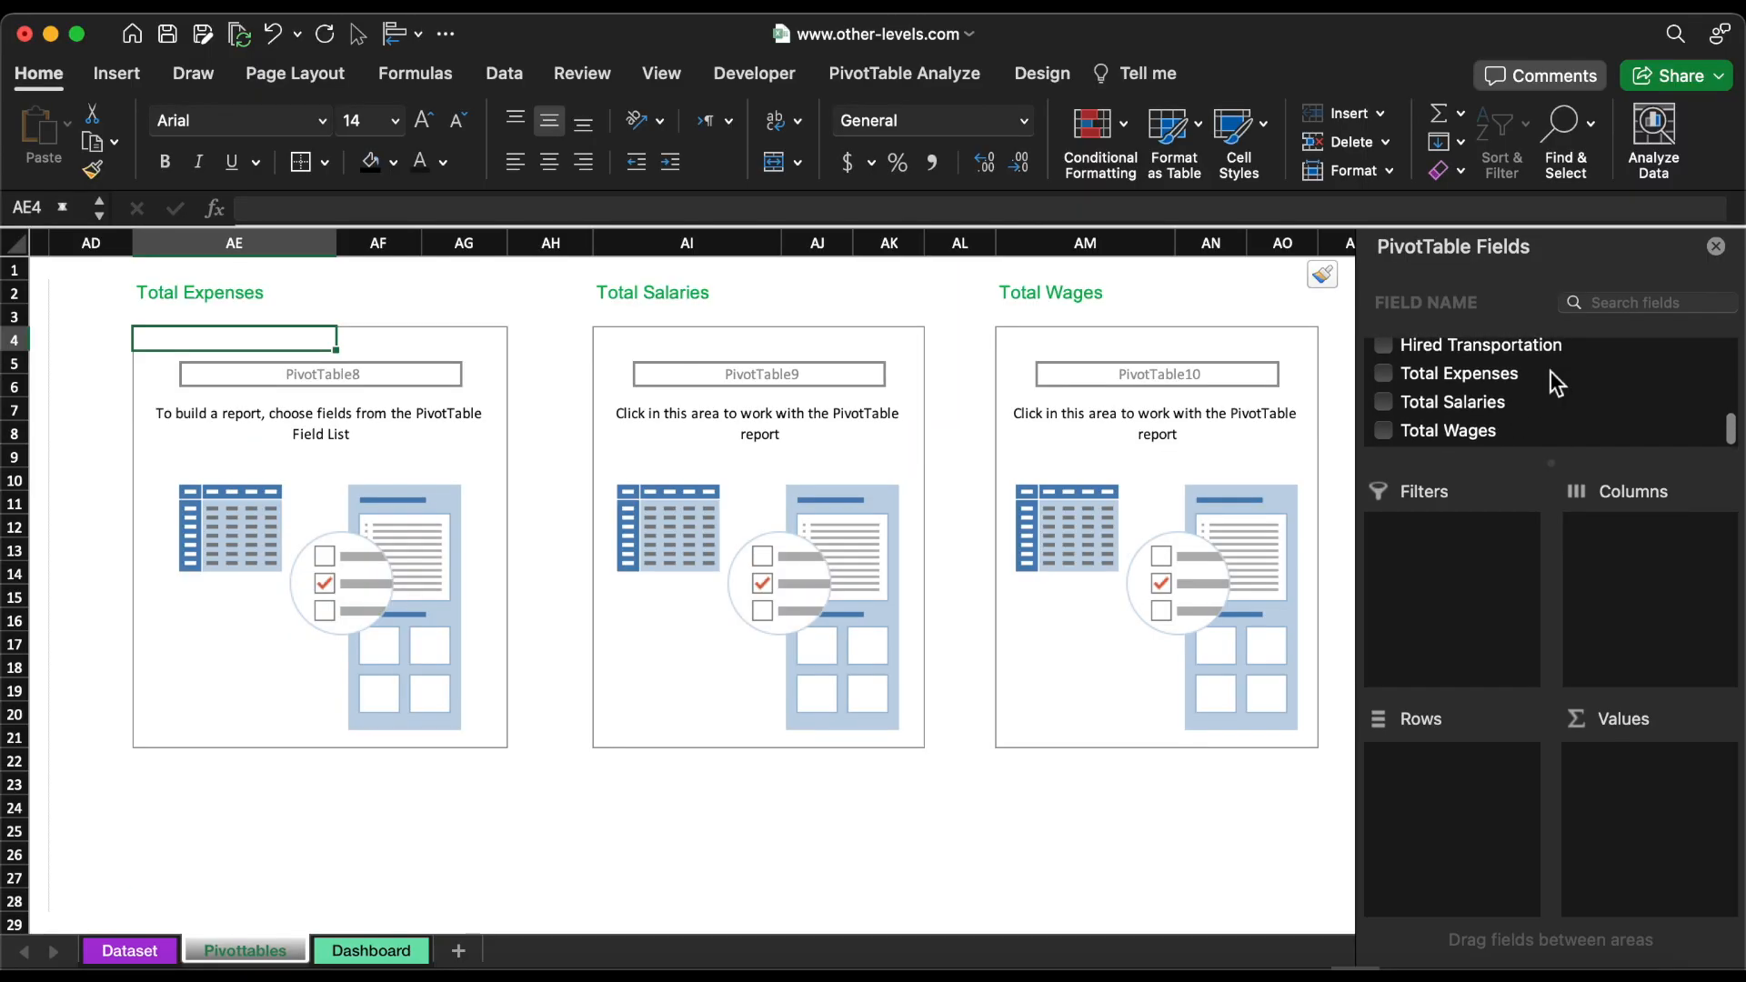
Step: Add Total Expenses, Total Salaries and Total Wages as summed values to the pivot tables at AE4, AI4 and AM4 respectively
{"action": "left_click_drag", "start_coordinate": [1484, 376], "coordinate": [1633, 784]}
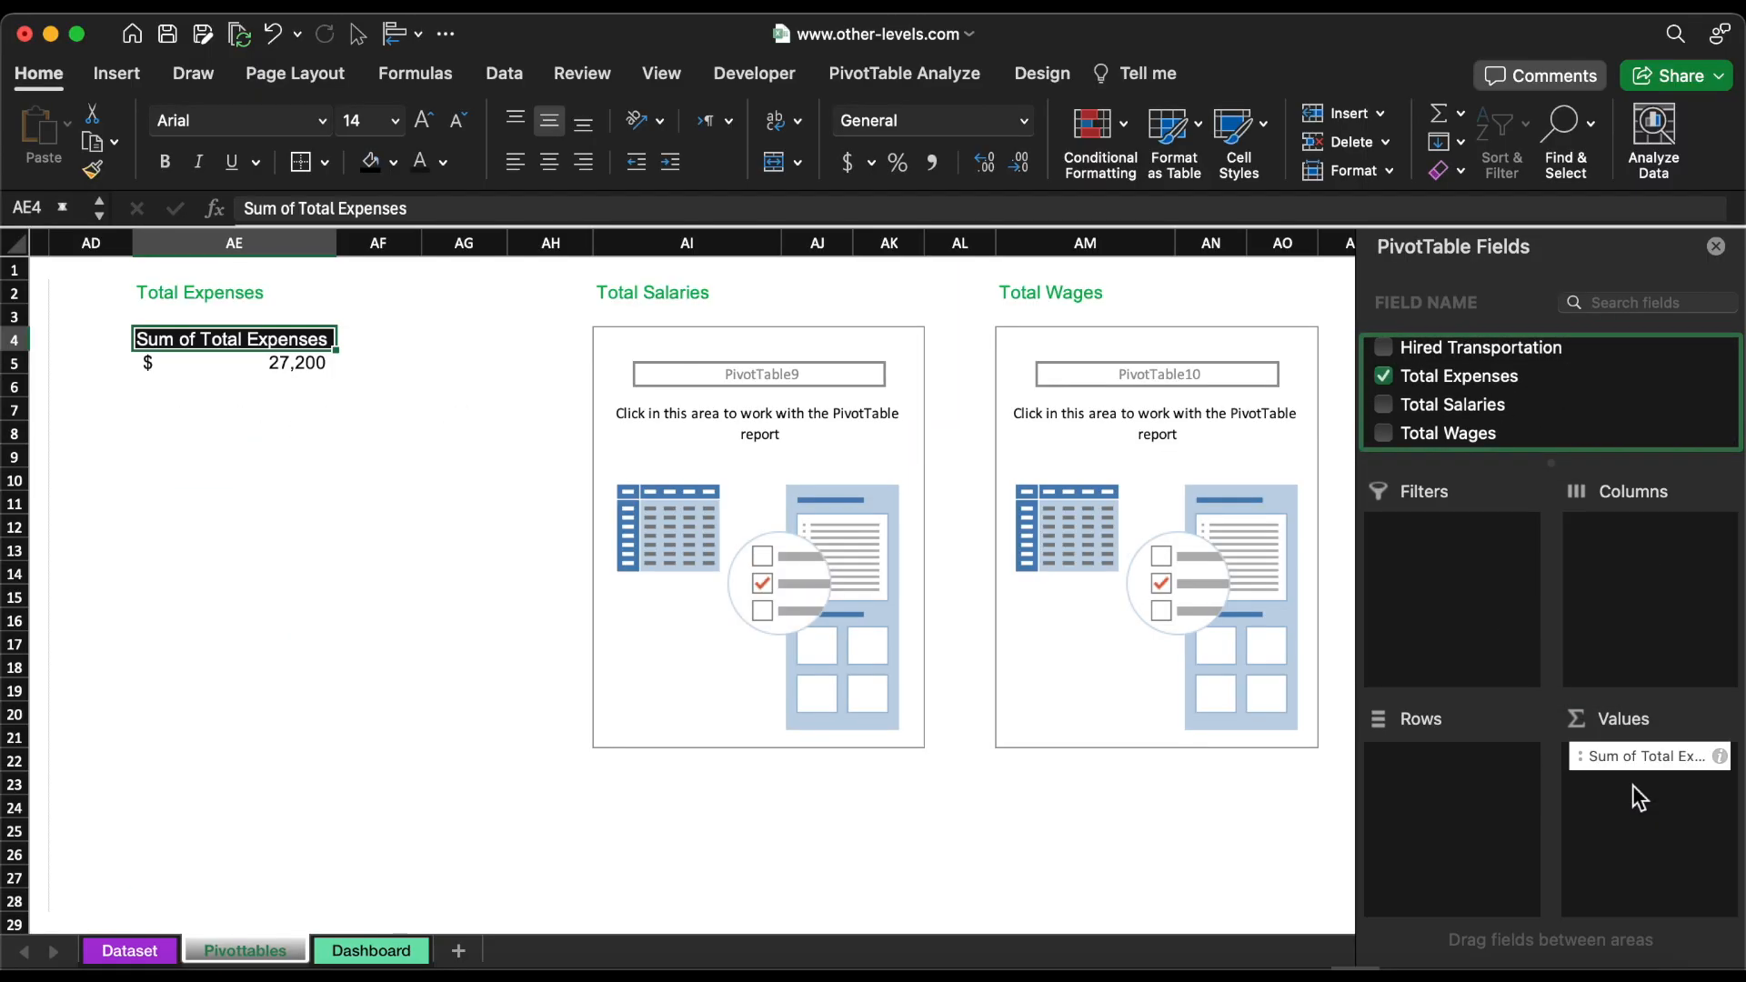
{"action": "left_click", "coordinate": [680, 345]}
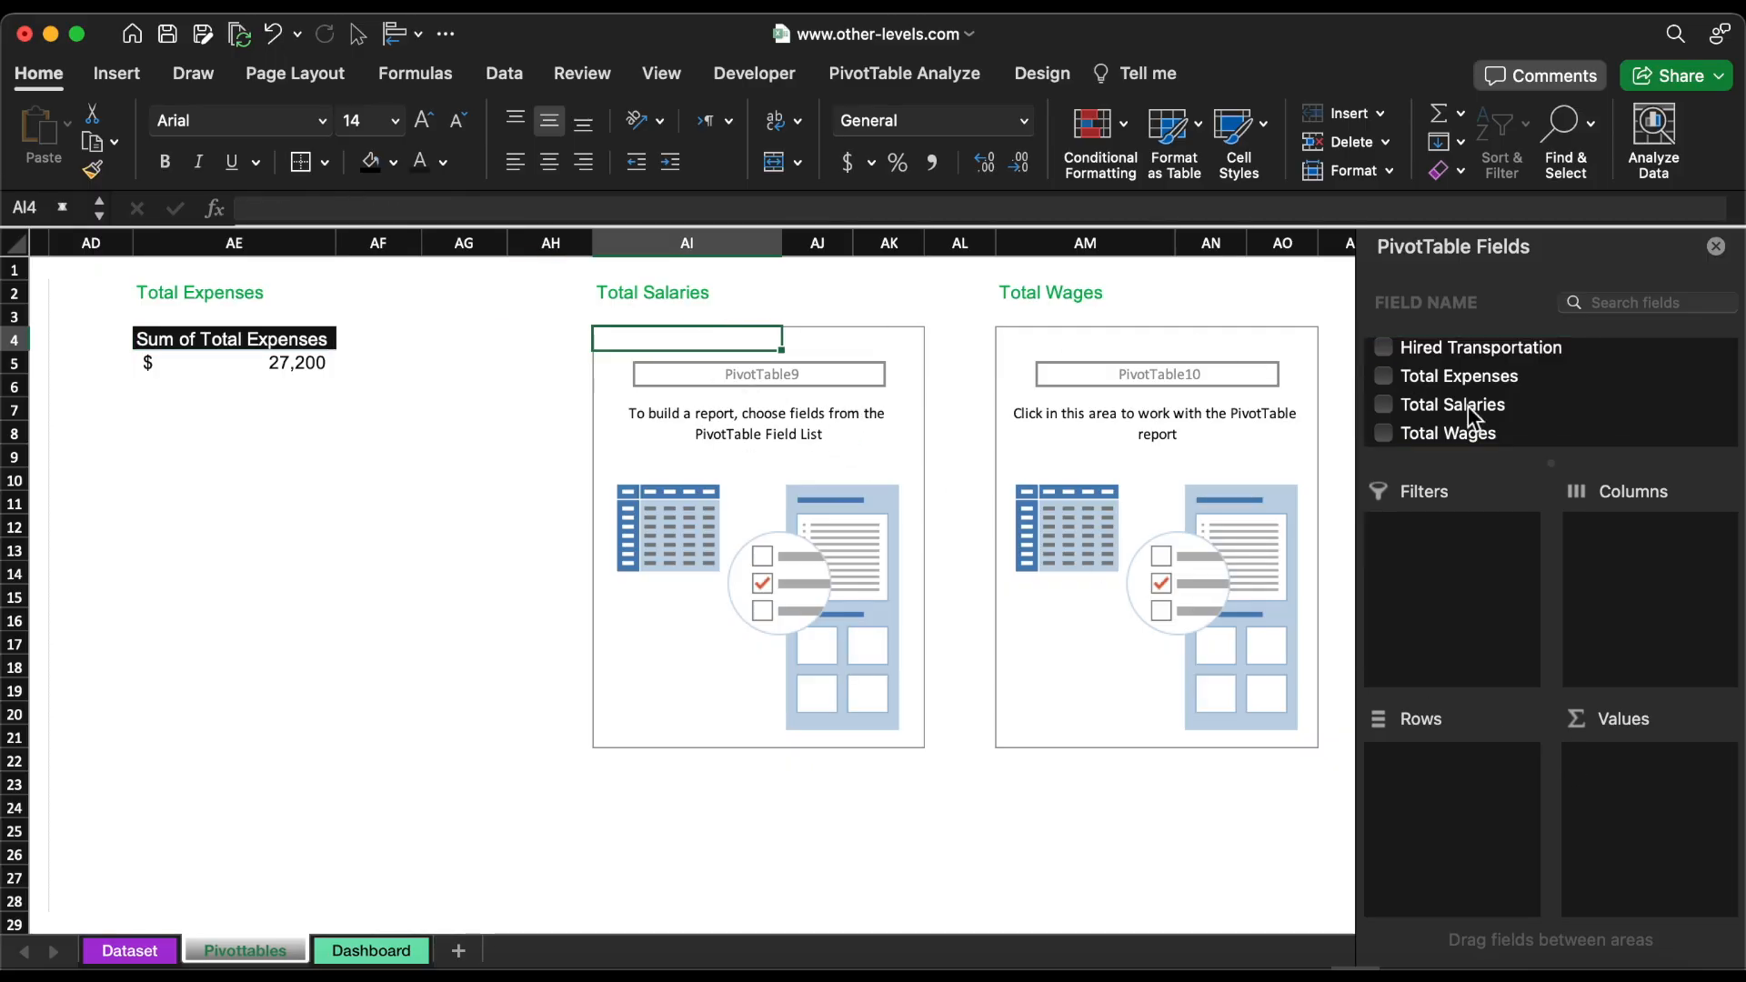
{"action": "left_click_drag", "start_coordinate": [1473, 415], "coordinate": [1646, 813]}
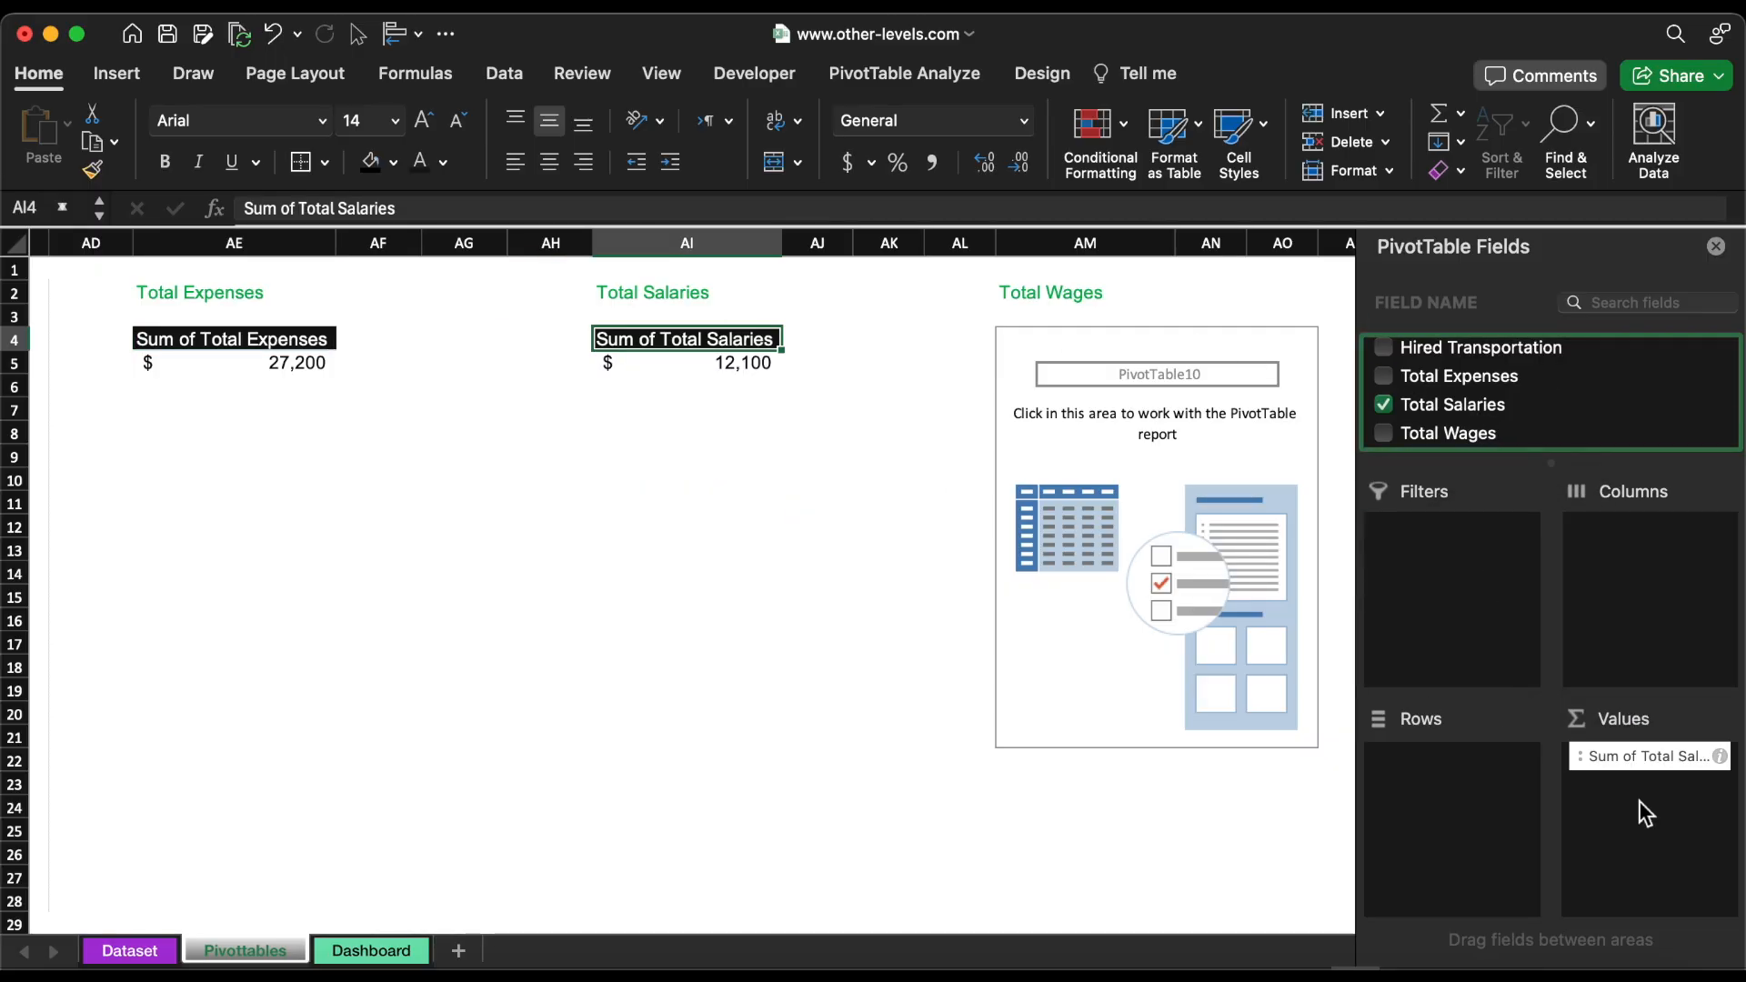
{"action": "left_click", "coordinate": [1086, 346]}
{"action": "left_click_drag", "start_coordinate": [1452, 444], "coordinate": [1633, 815]}
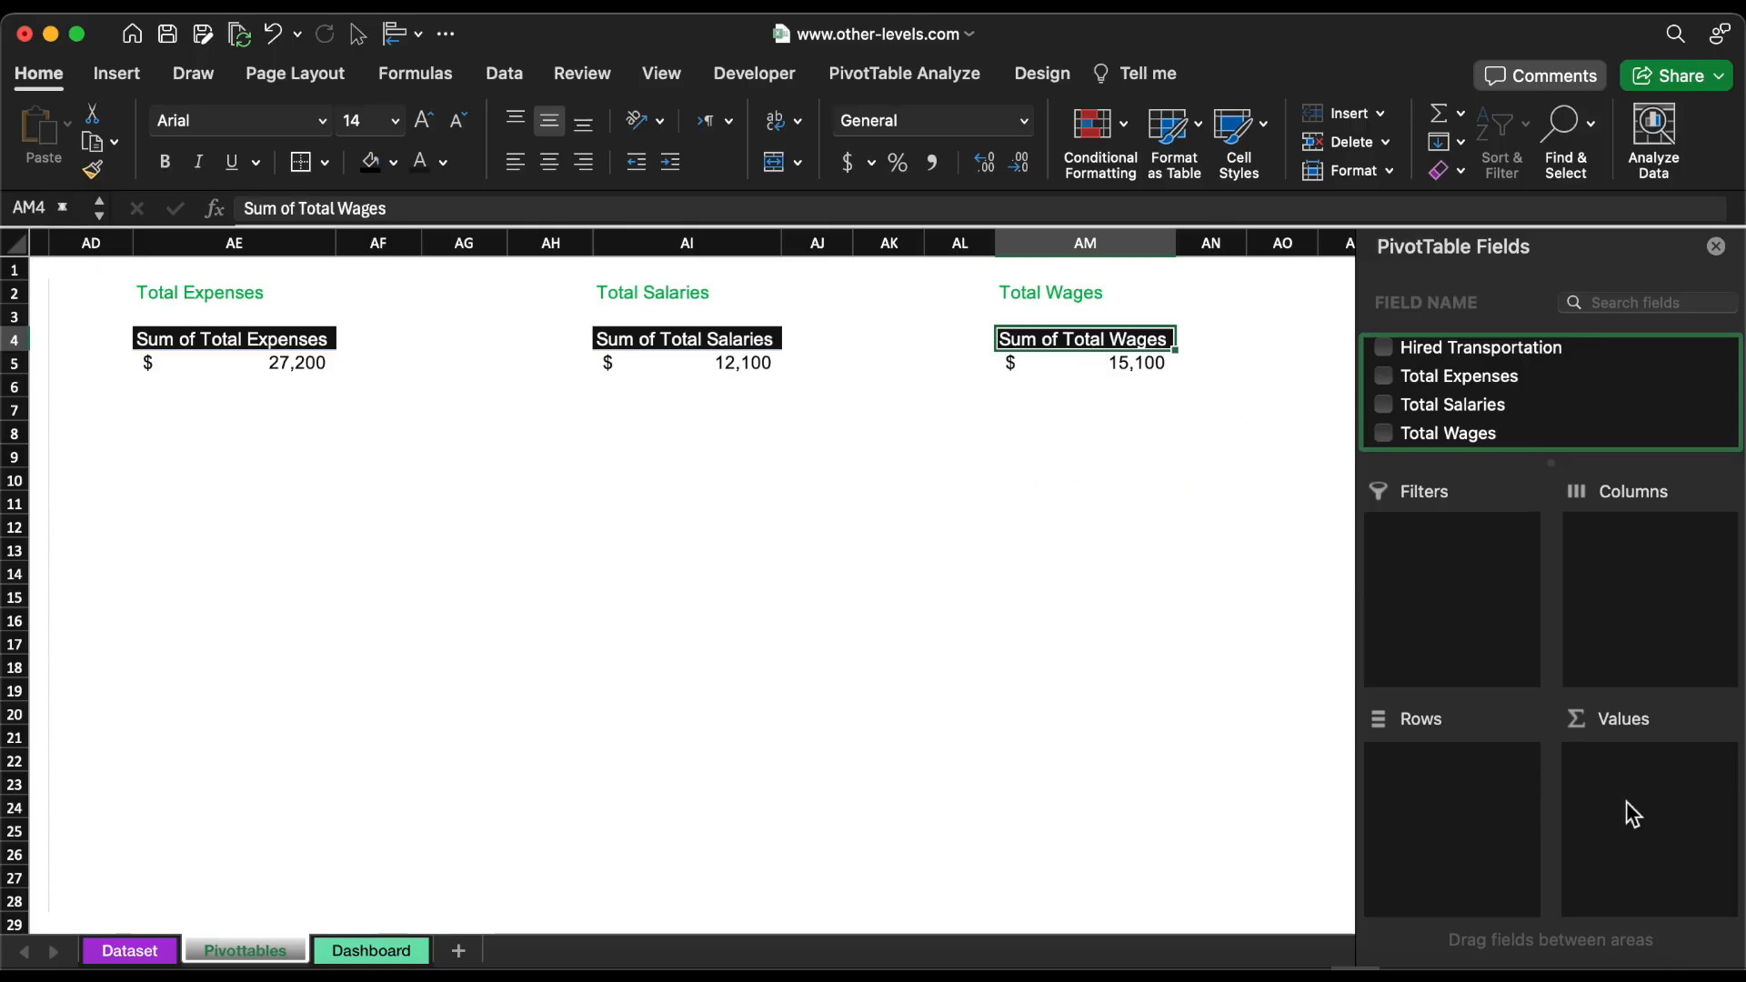
Step: Calculate the Percentage in AR8 by dividing the Salaries value in AR5 by the Total Expenses pivot value in AE5
{"action": "left_click", "coordinate": [1531, 433]}
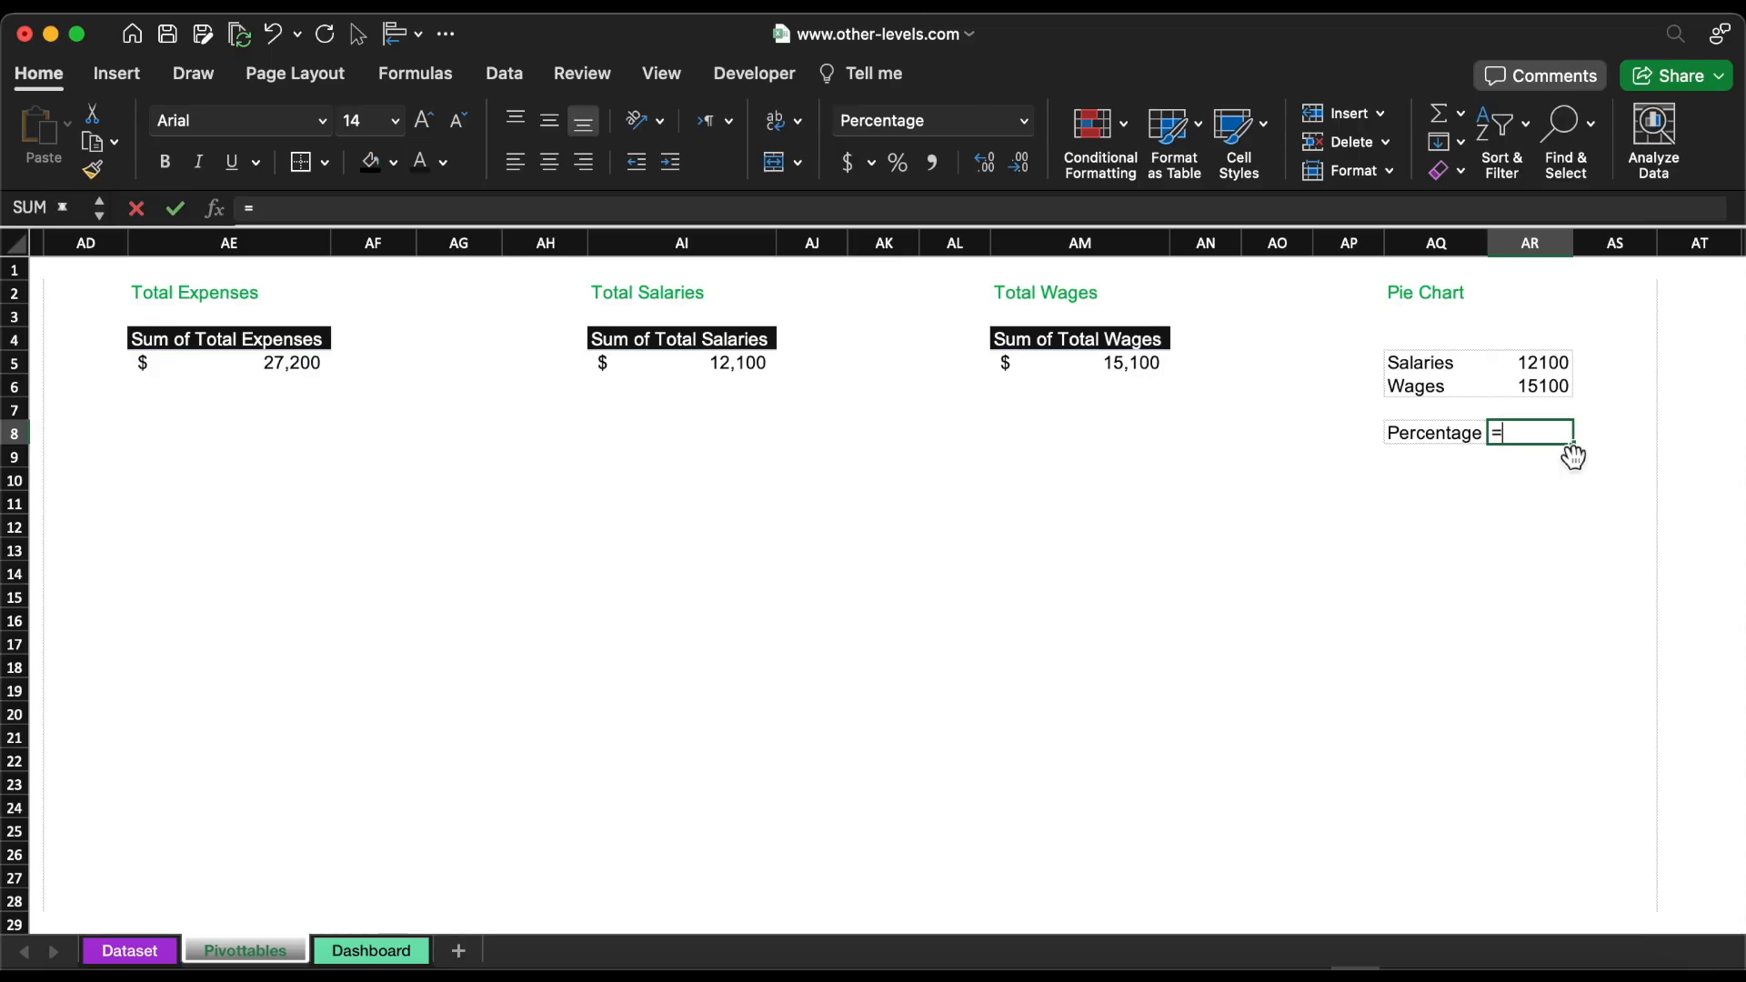
{"action": "left_click", "coordinate": [1546, 368]}
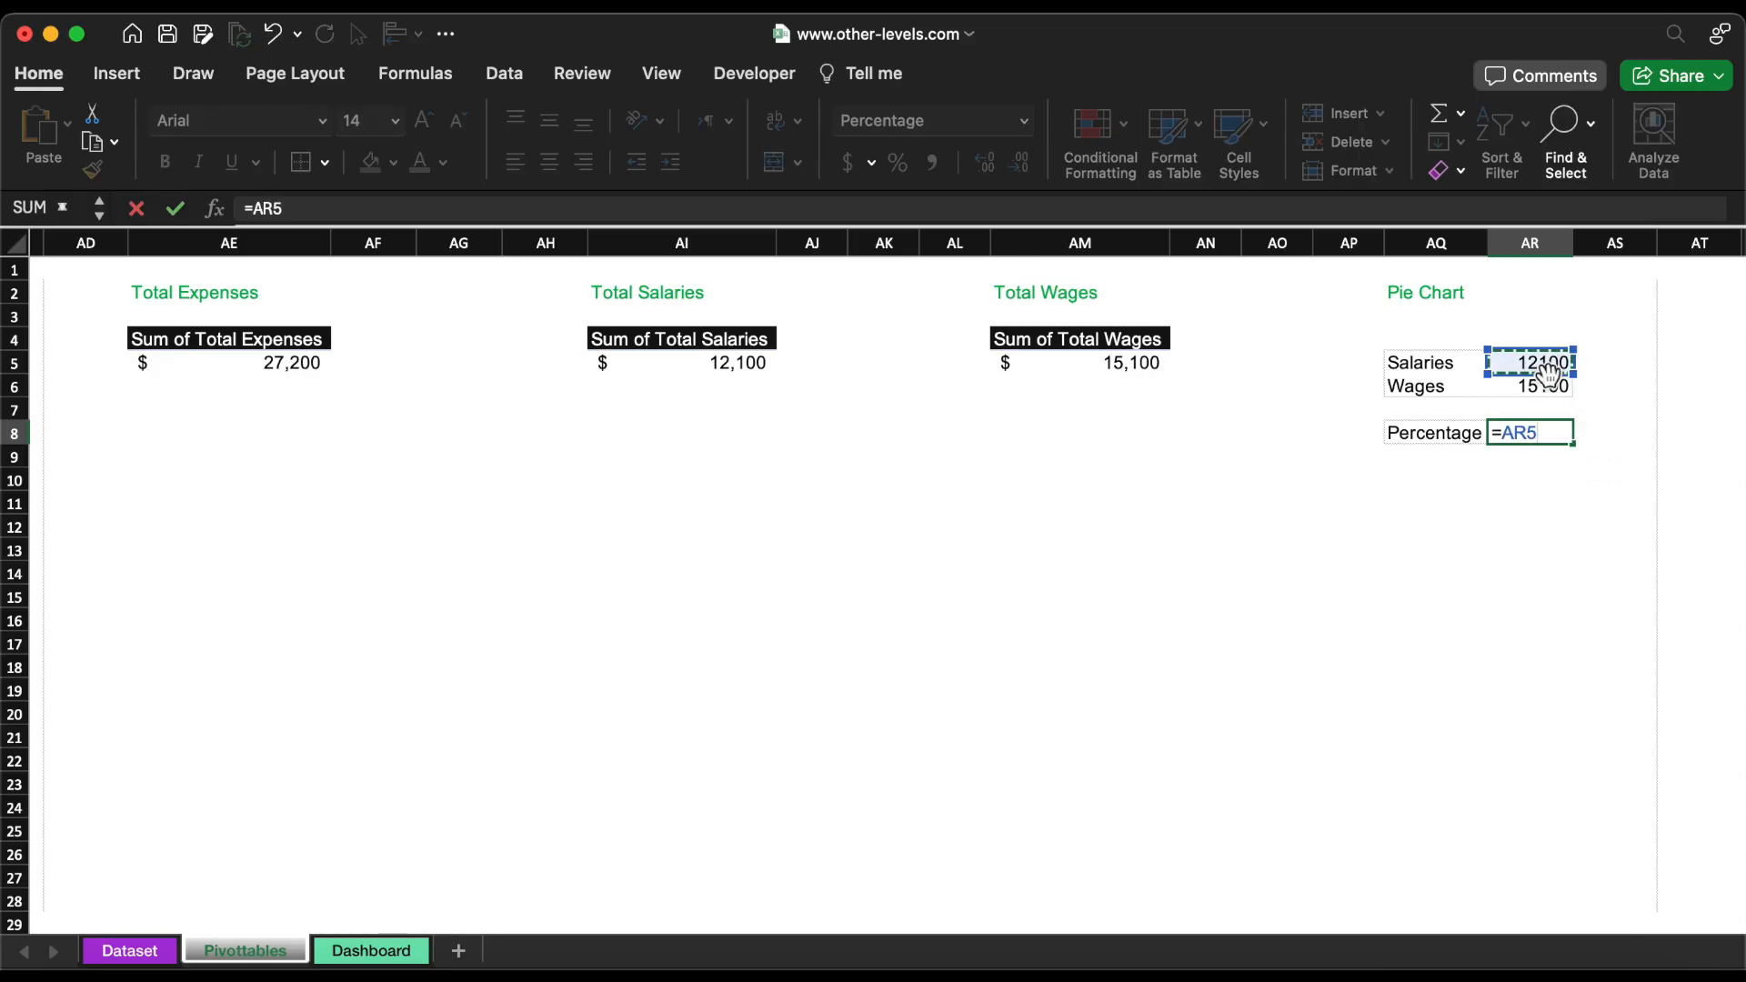
{"action": "type", "text": "/"}
{"action": "left_click", "coordinate": [275, 364]}
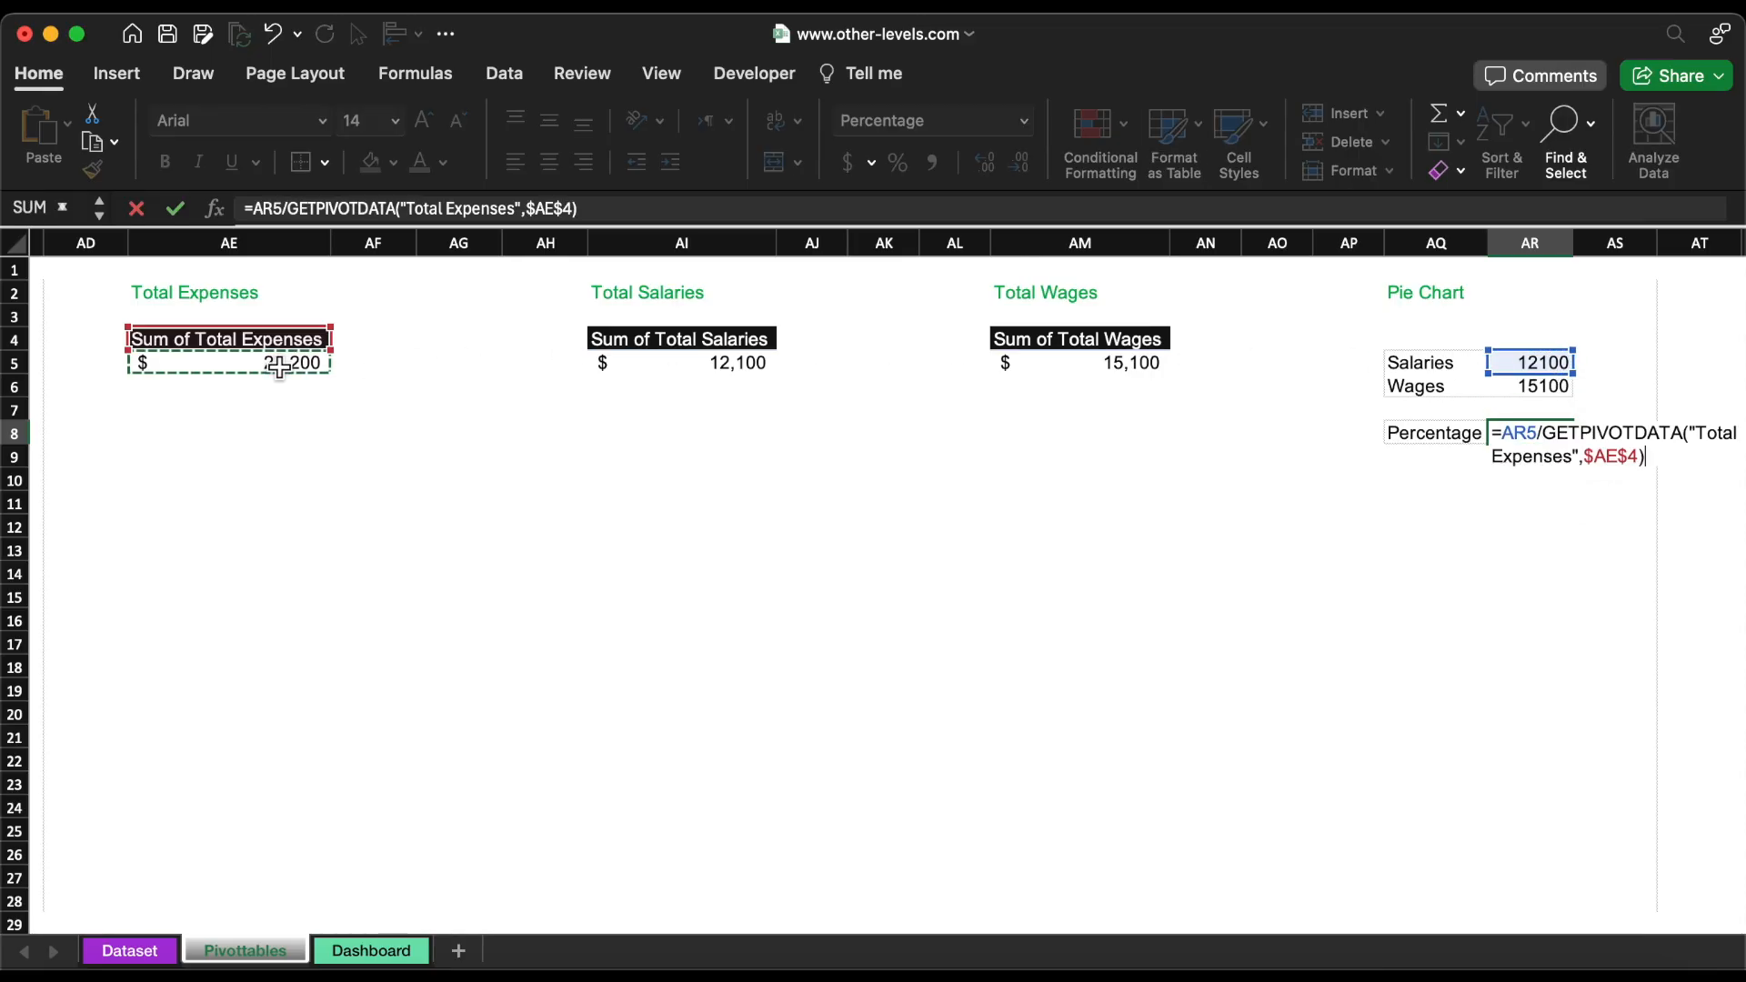
{"action": "key", "text": "Return"}
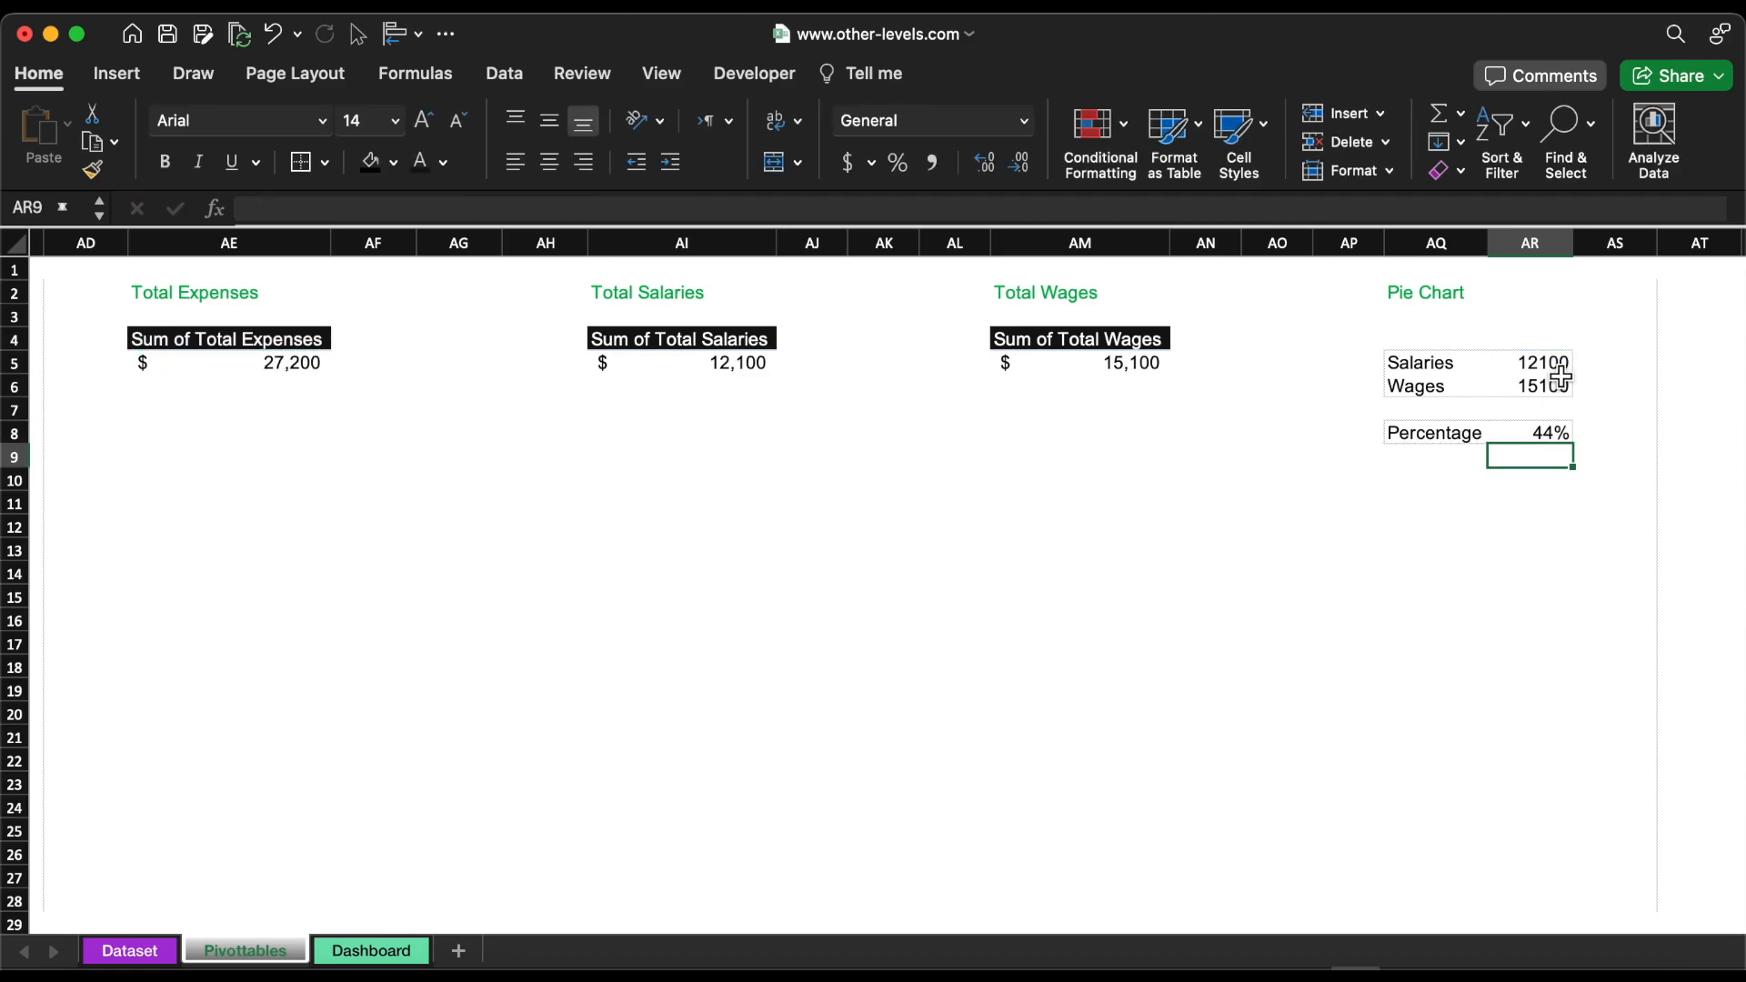
Step: Insert a doughnut chart from the Salaries and Wages cells AQ5:AR6, delete its title and legend, and shrink it to about rows 11 to 21
{"action": "left_click_drag", "start_coordinate": [1561, 371], "coordinate": [1446, 389]}
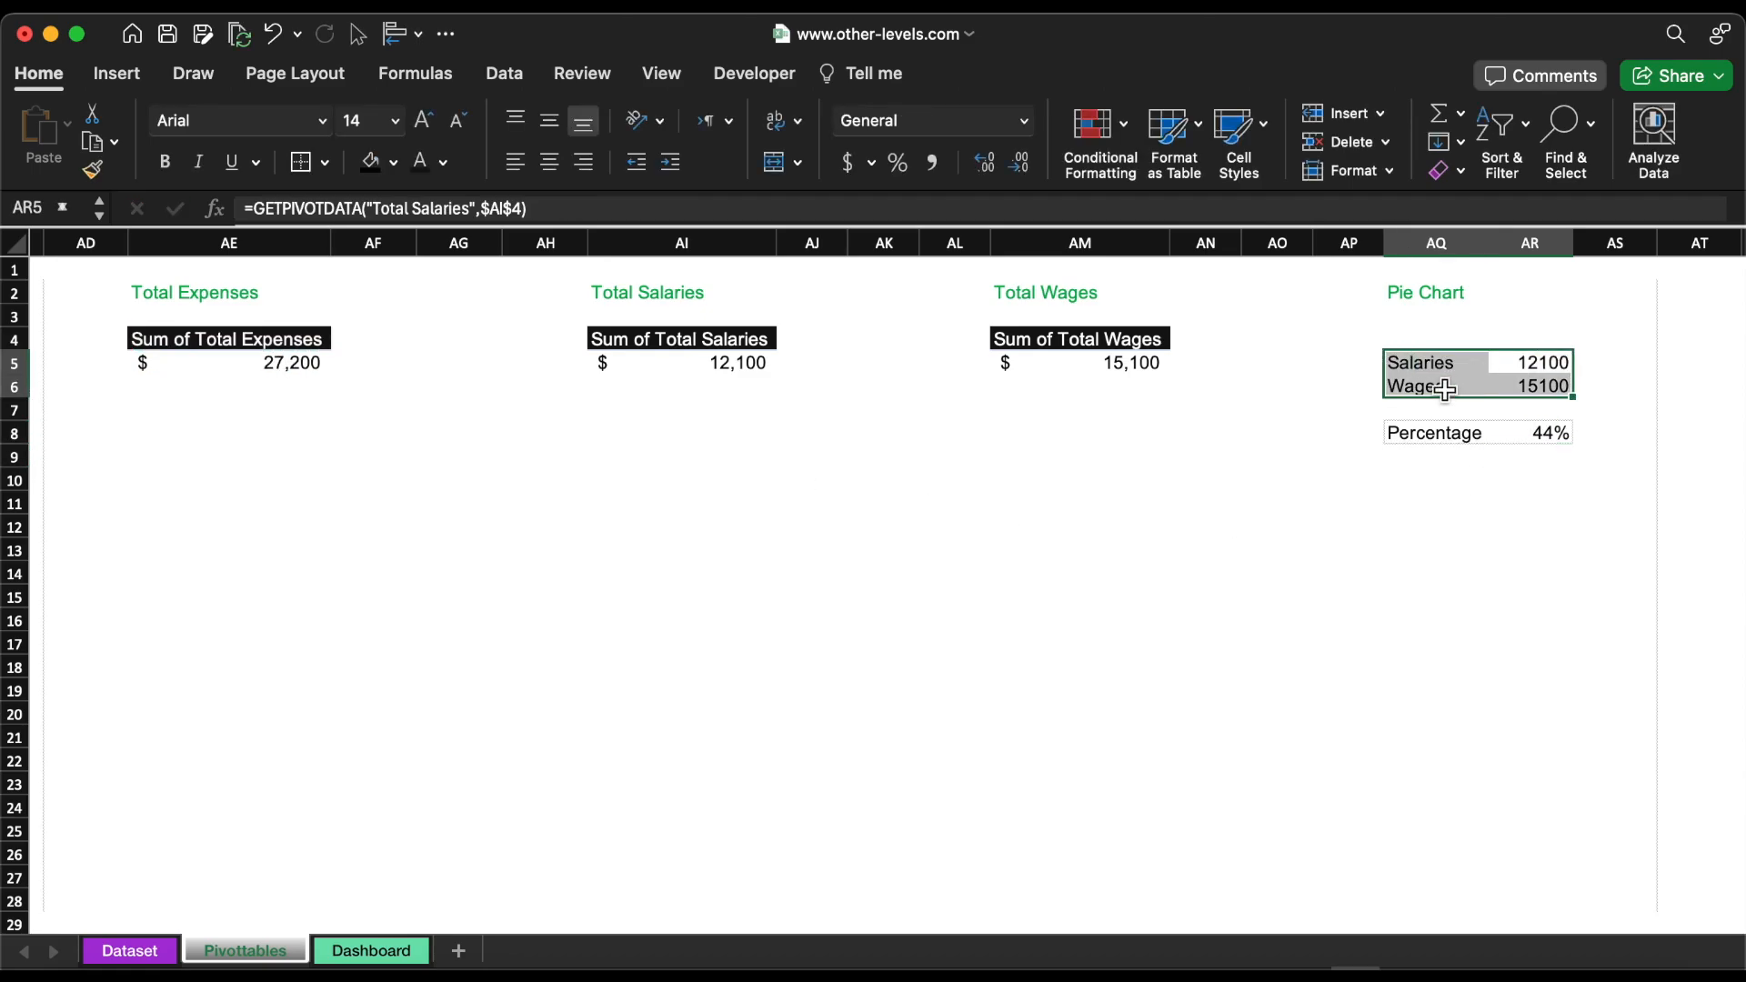
{"action": "left_click", "coordinate": [132, 82]}
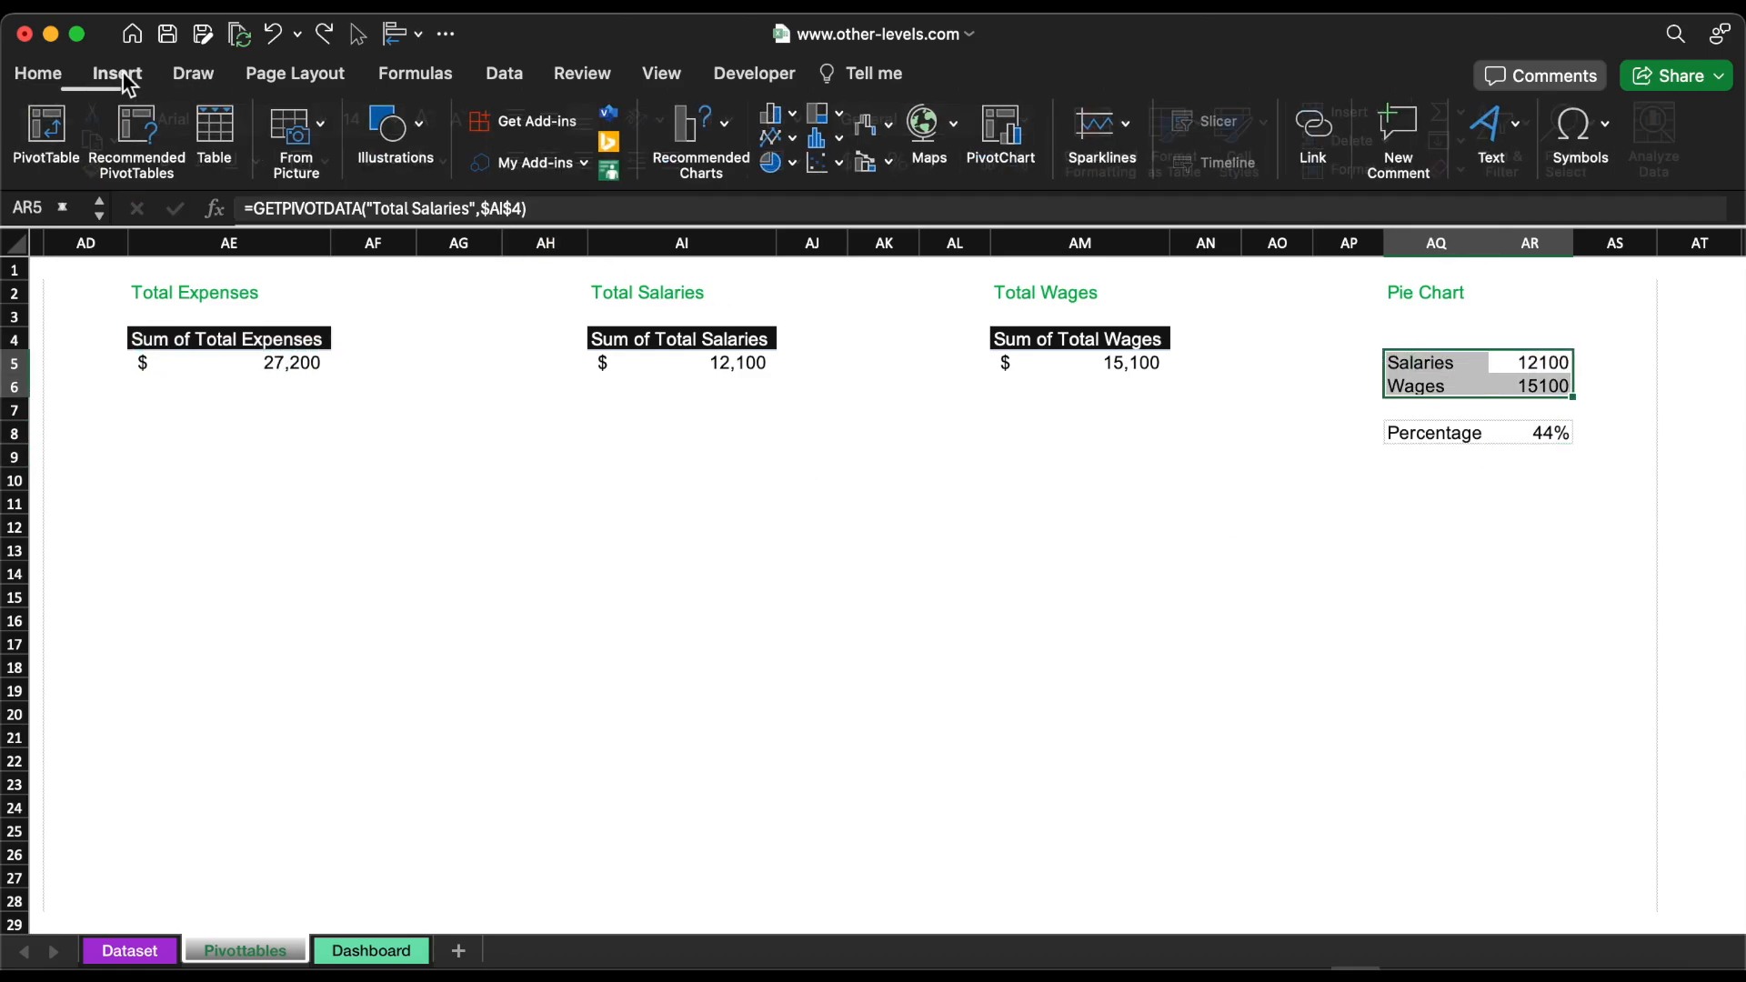
{"action": "left_click", "coordinate": [780, 164]}
{"action": "left_click", "coordinate": [827, 623]}
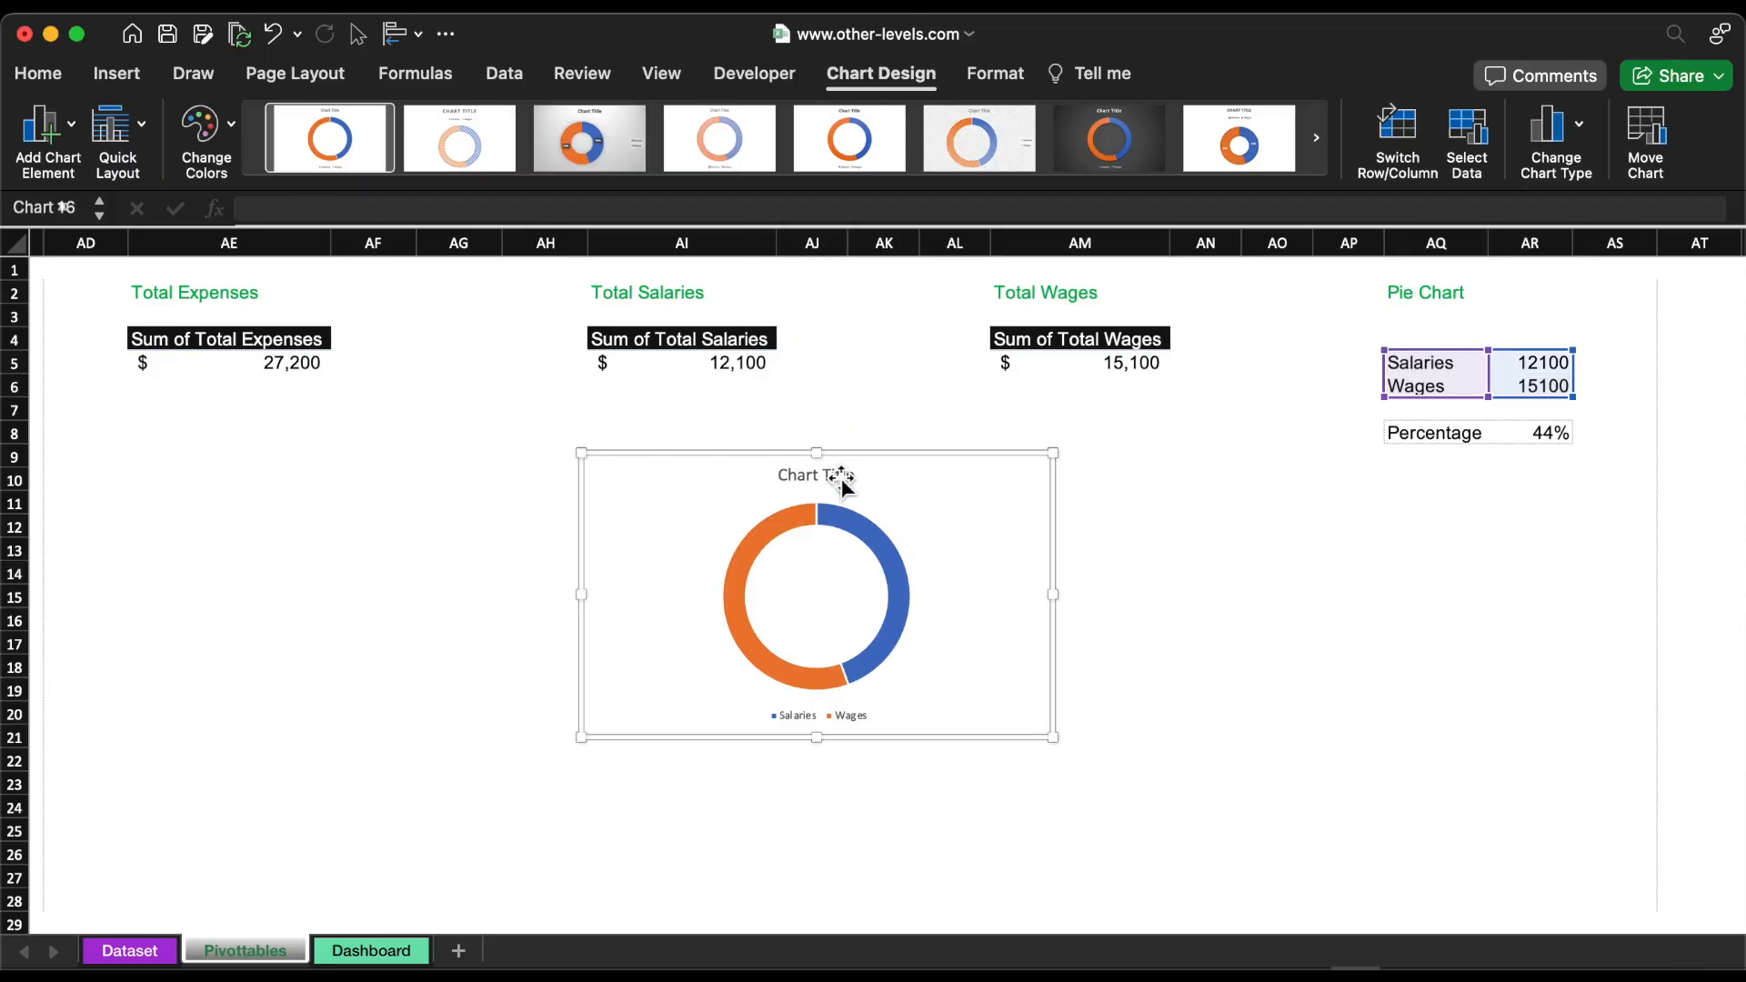
{"action": "key", "text": "Delete"}
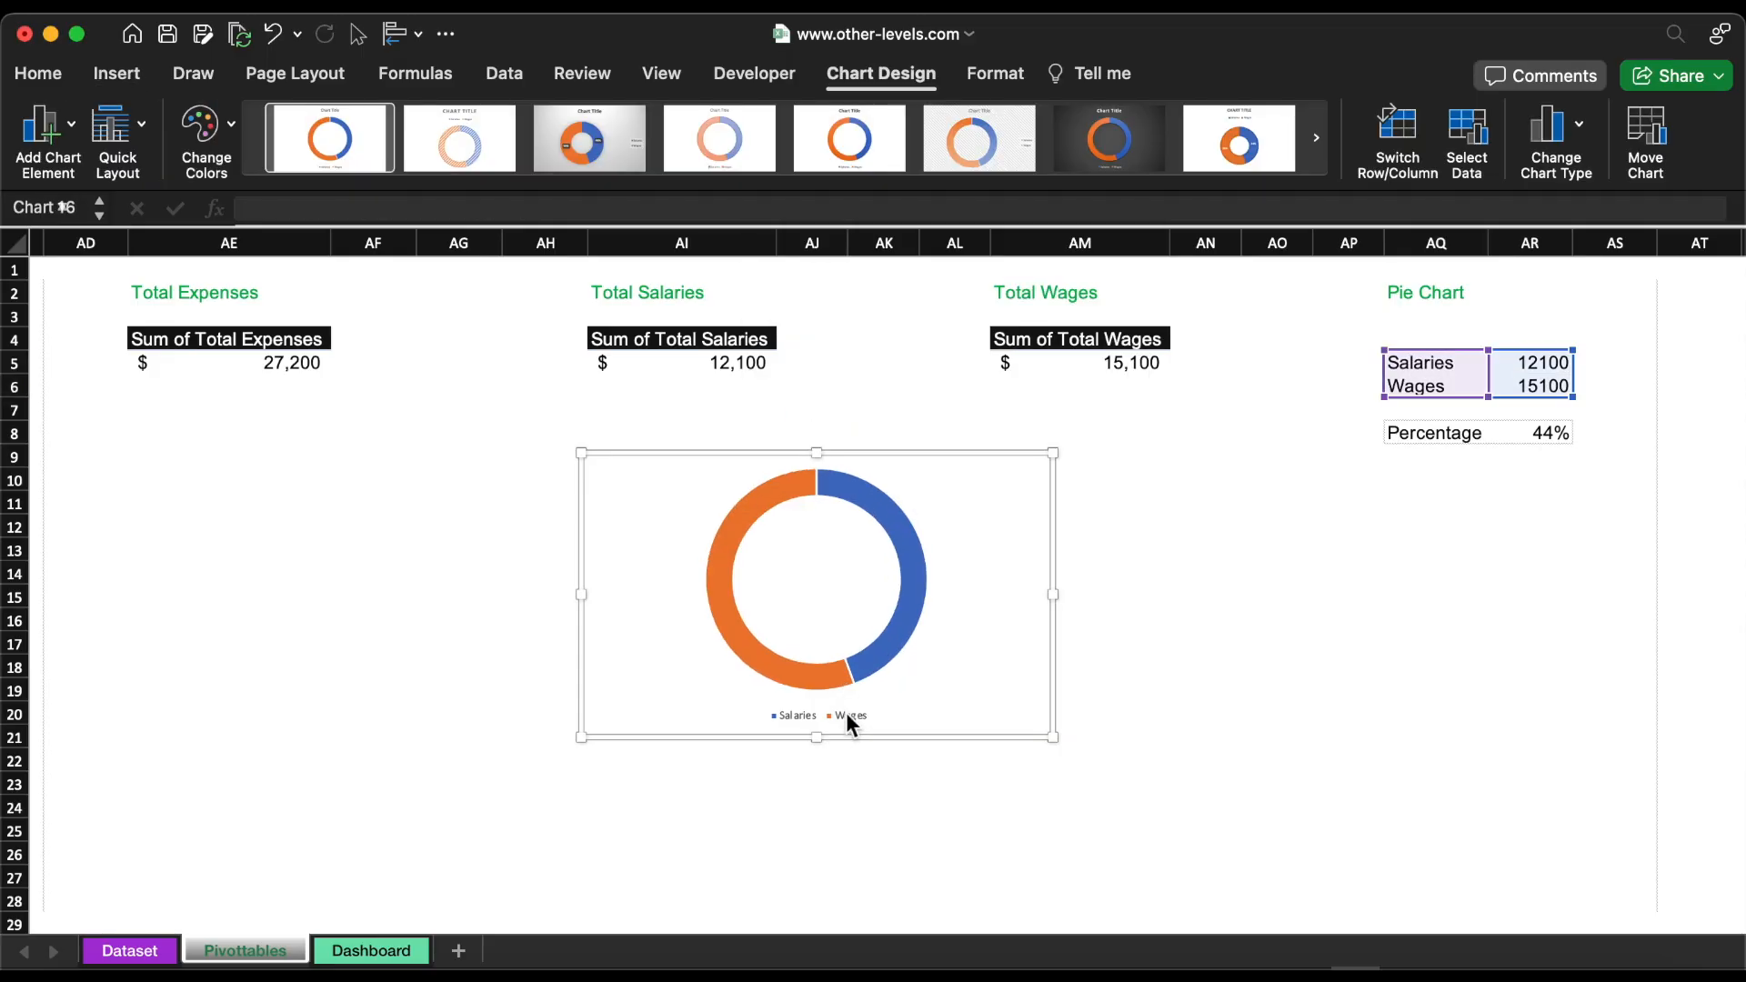
{"action": "left_click", "coordinate": [846, 715]}
{"action": "key", "text": "Delete"}
{"action": "left_click_drag", "start_coordinate": [1053, 453], "coordinate": [905, 498]}
{"action": "left_click", "coordinate": [1080, 503]}
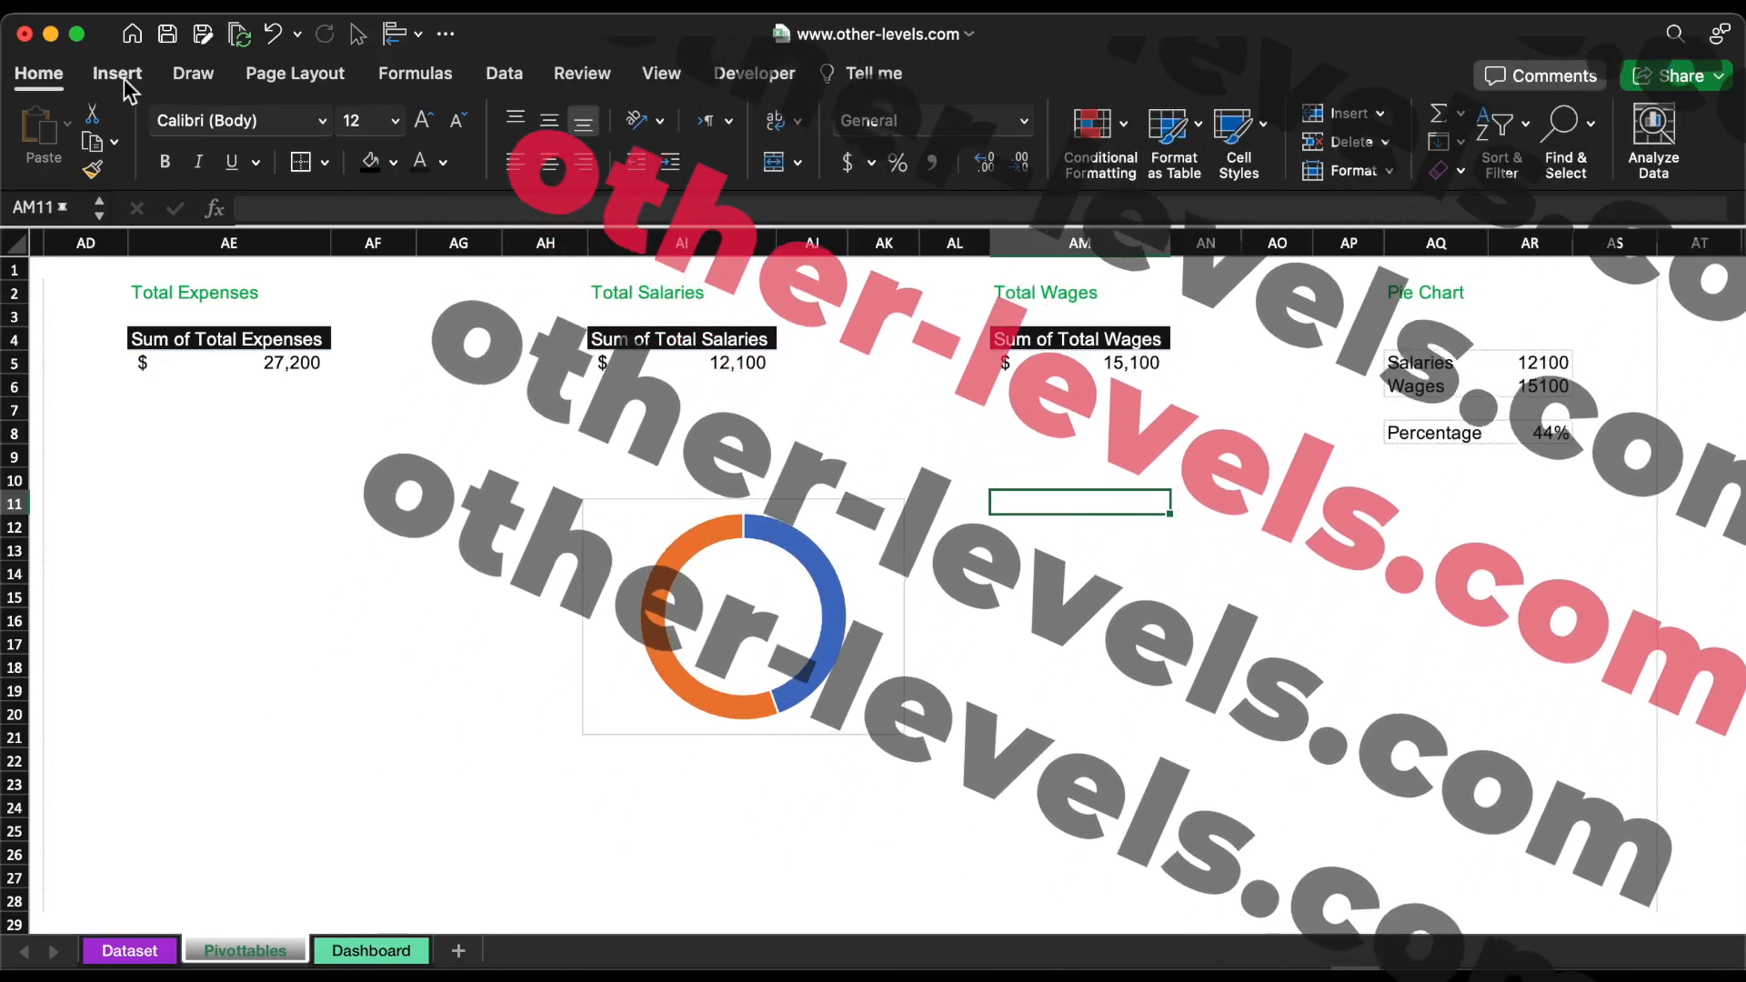
Step: Draw a text box below Total Wages at about rows 13 to 17 and link it to the percentage in AR8
{"action": "left_click", "coordinate": [118, 73]}
{"action": "left_click", "coordinate": [393, 132]}
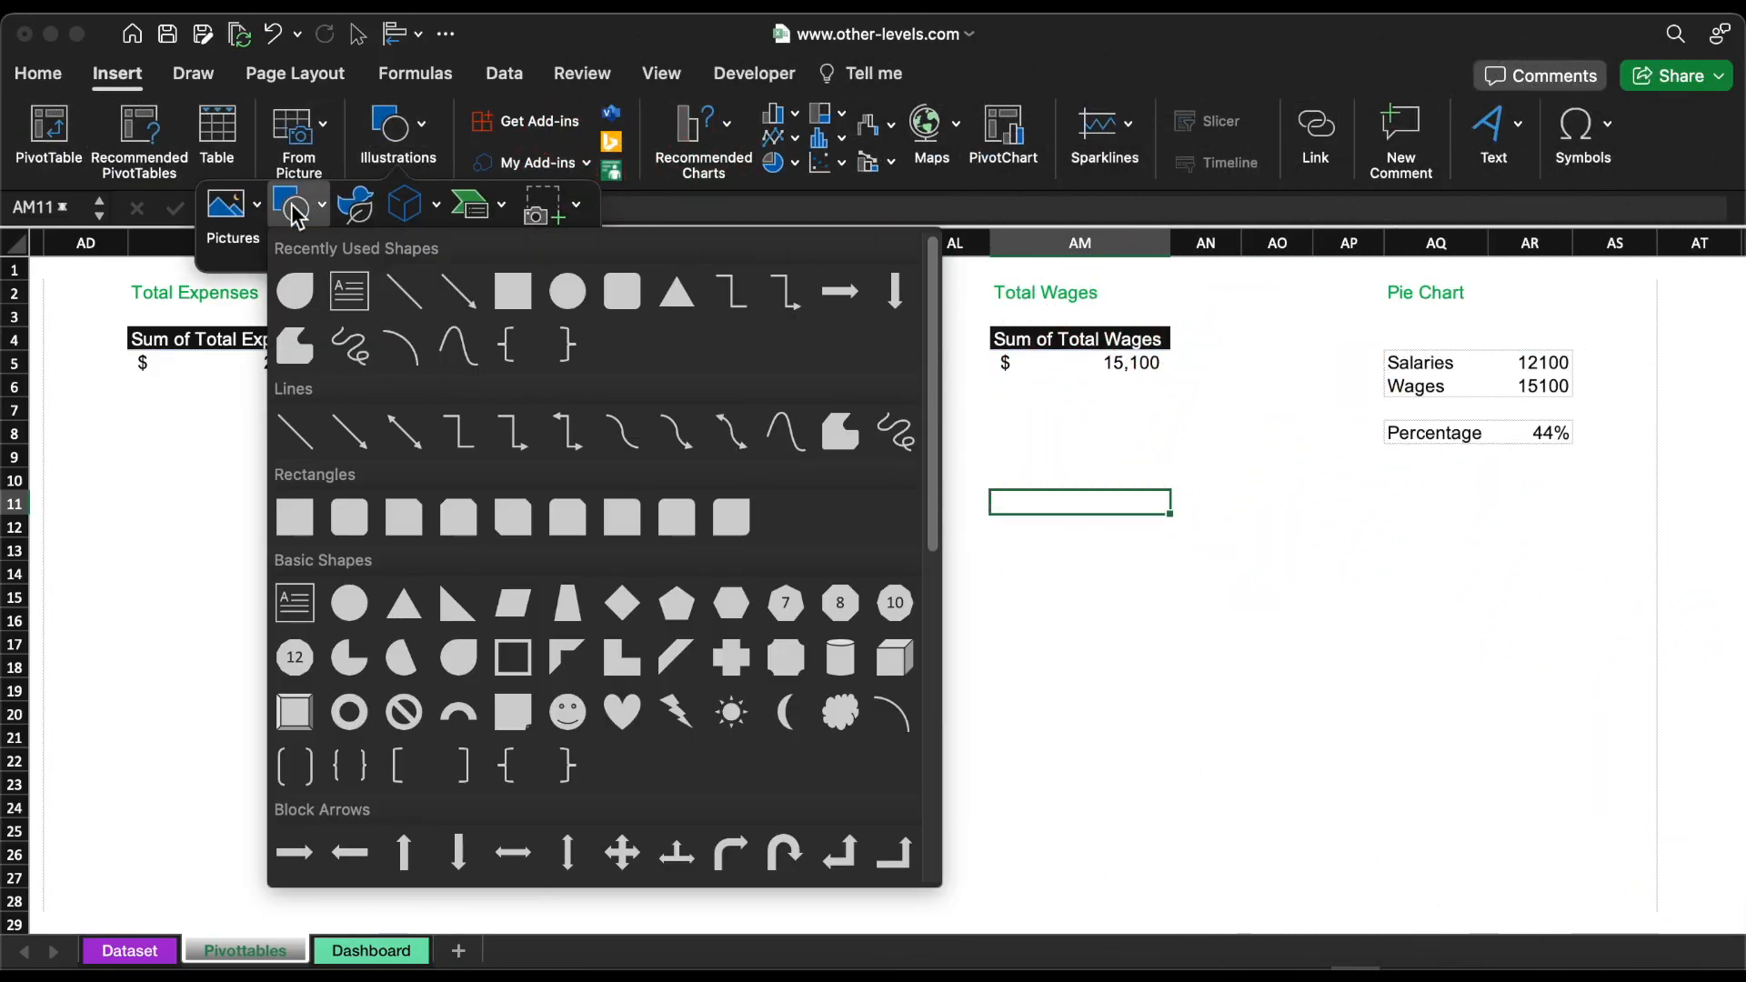
{"action": "left_click", "coordinate": [350, 291]}
{"action": "left_click_drag", "start_coordinate": [992, 543], "coordinate": [1185, 651]}
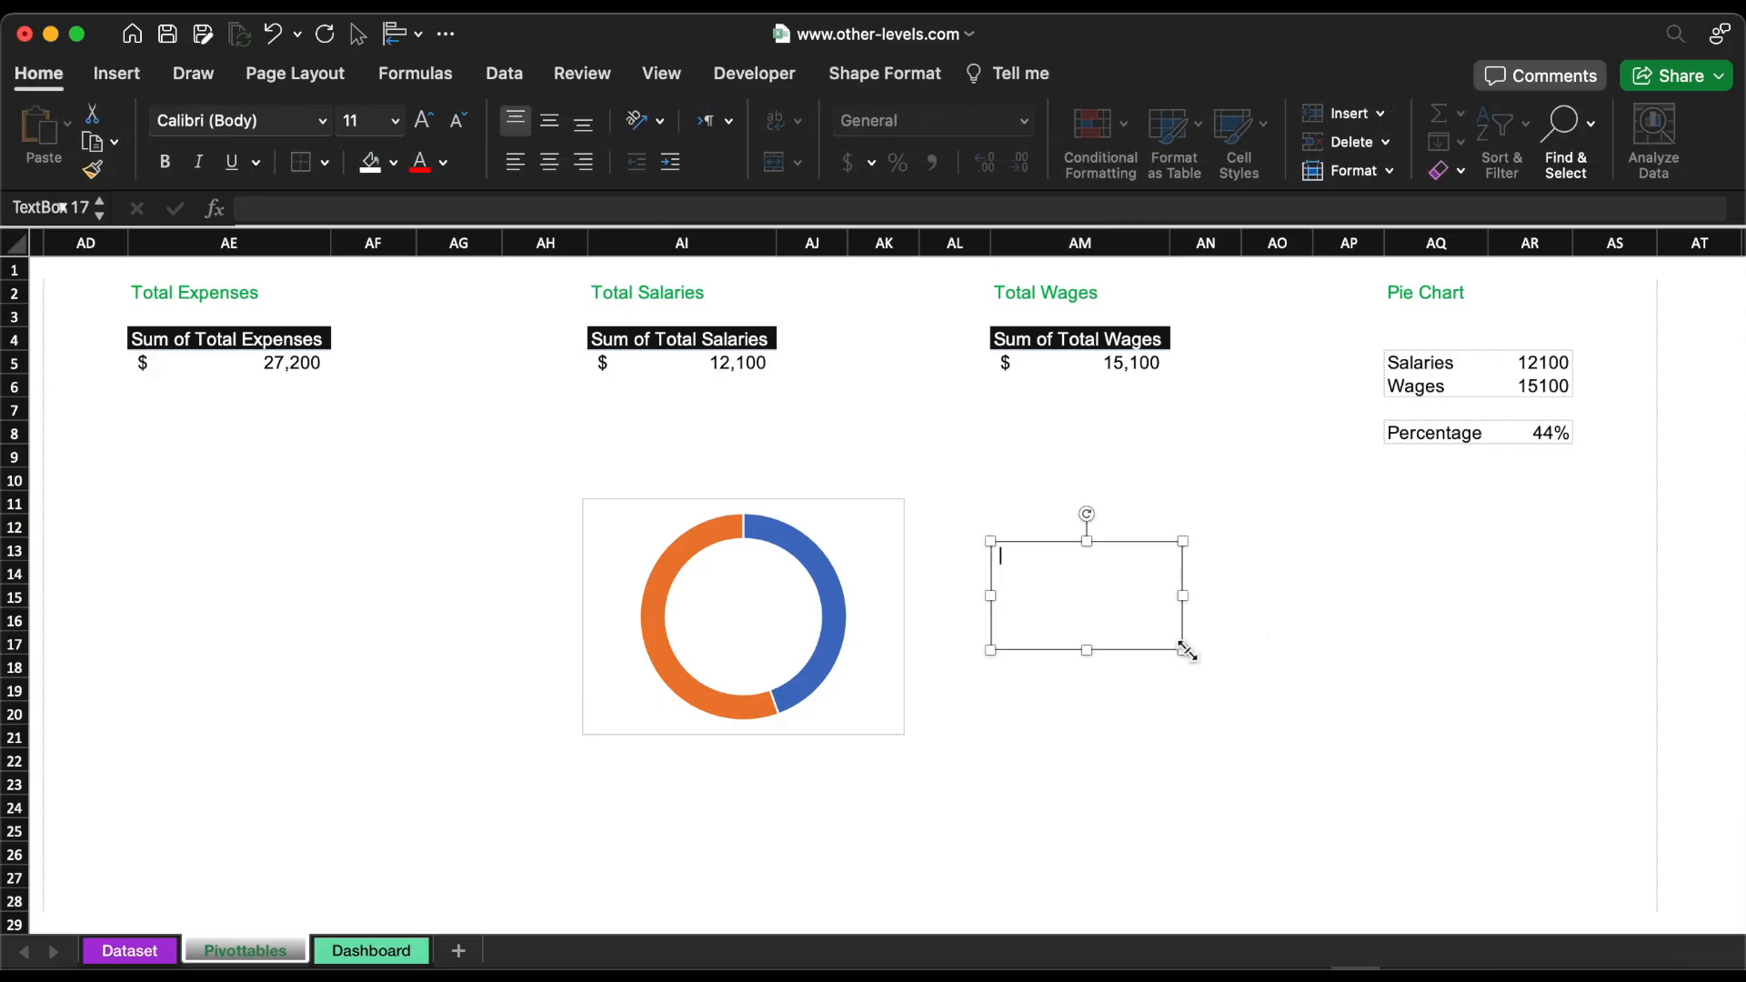
{"action": "left_click", "coordinate": [560, 211]}
{"action": "type", "text": "="}
{"action": "key", "text": "Return"}
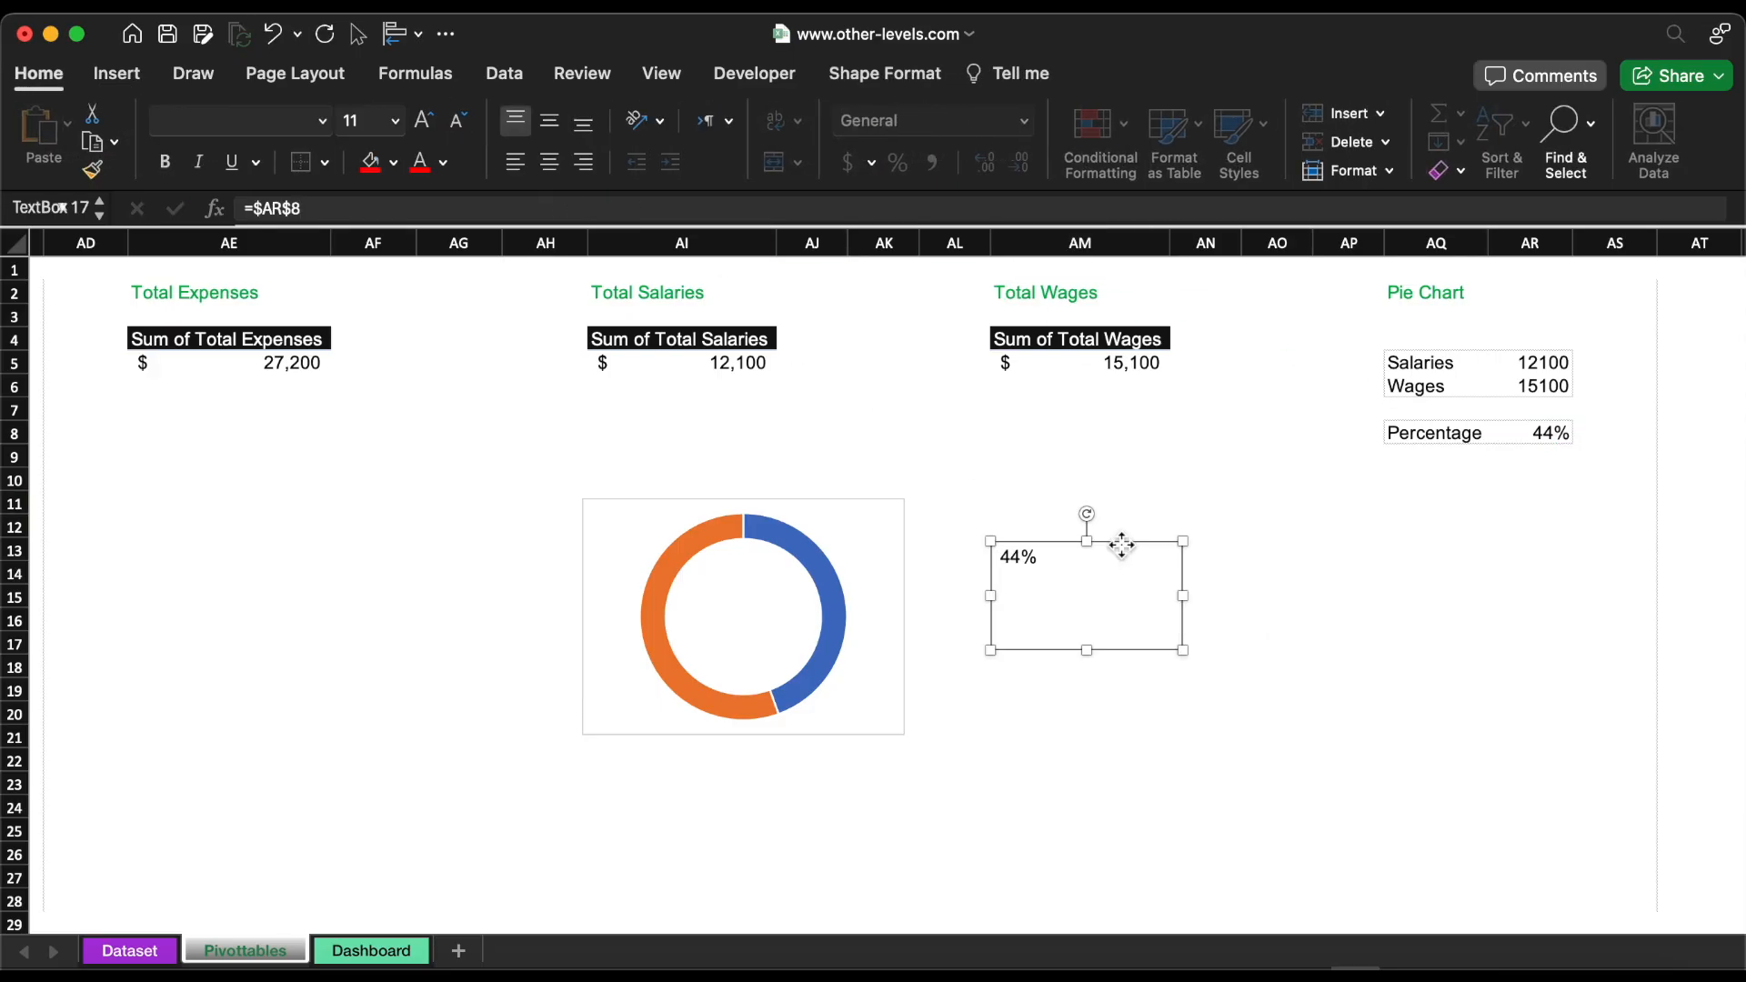
Step: Copy the percentage text box to below Total Expenses and link the copy to AE5
{"action": "left_click_drag", "start_coordinate": [1125, 562], "coordinate": [255, 561]}
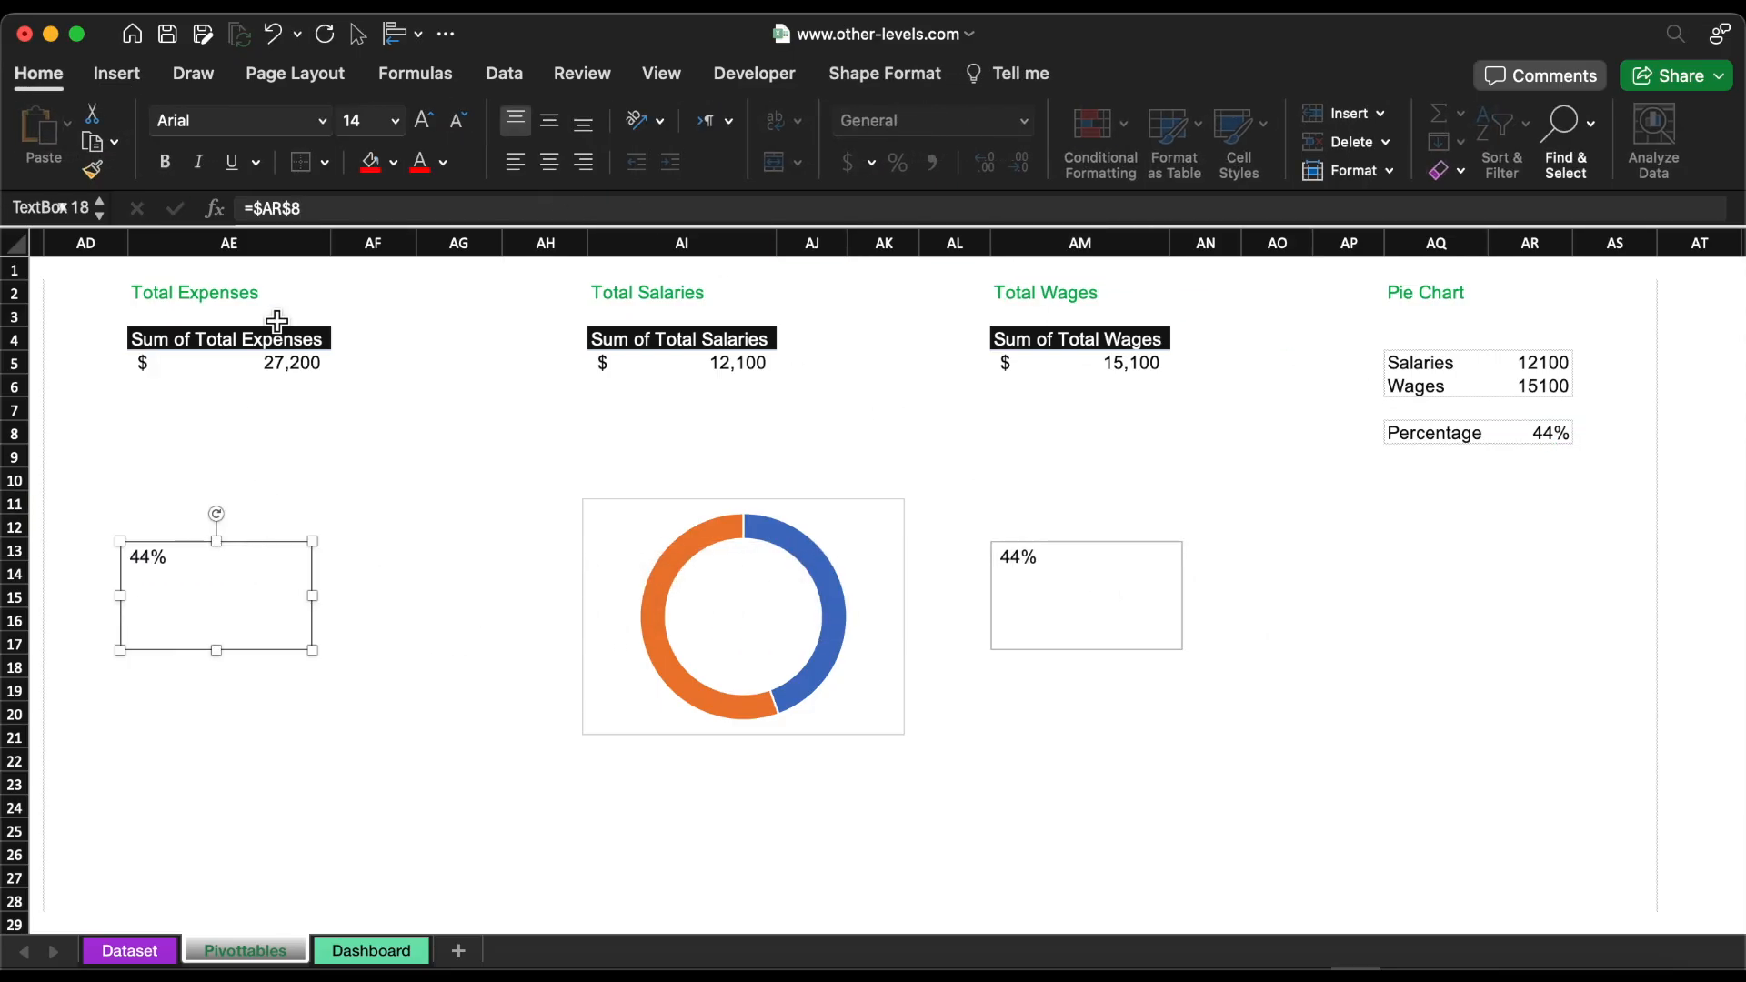
{"action": "key", "text": "BackSpace"}
{"action": "key", "text": "BackSpace"}
{"action": "type", "text": "AE5"}
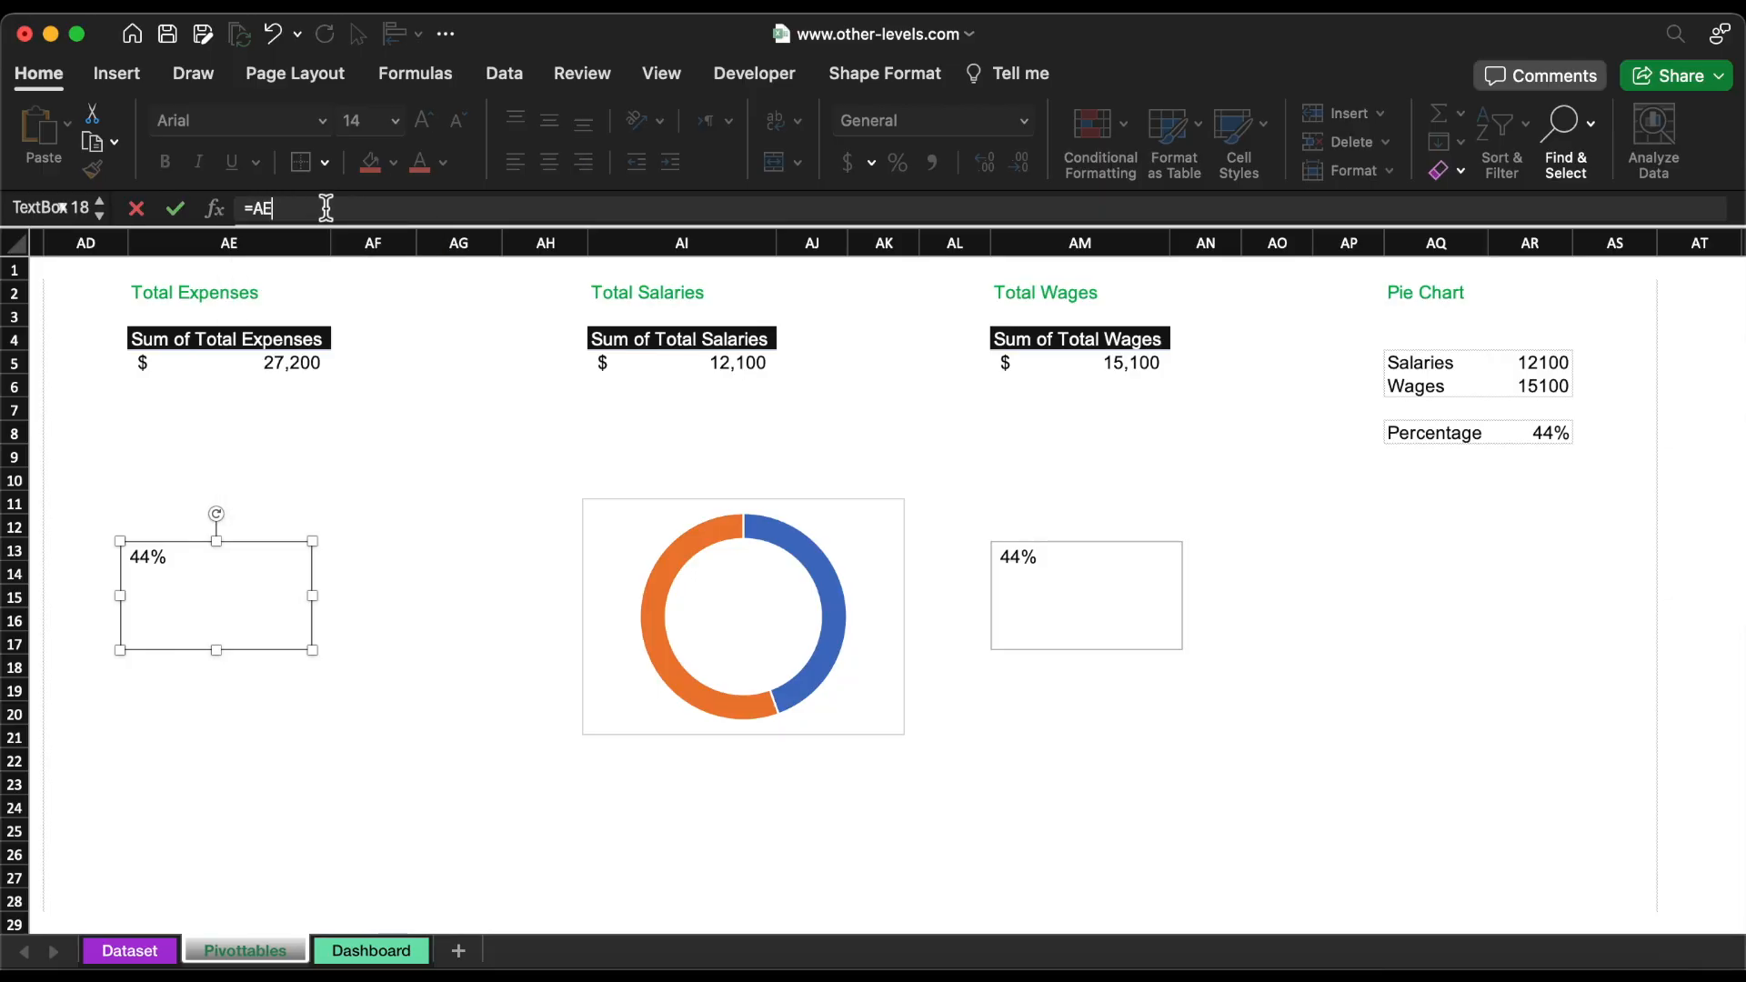
{"action": "key", "text": "Return"}
Step: Place copies of the expenses text box below the Total Salaries and Total Wages tables, and link the salaries copy to AI5
{"action": "left_click_drag", "start_coordinate": [193, 542], "coordinate": [1077, 455]}
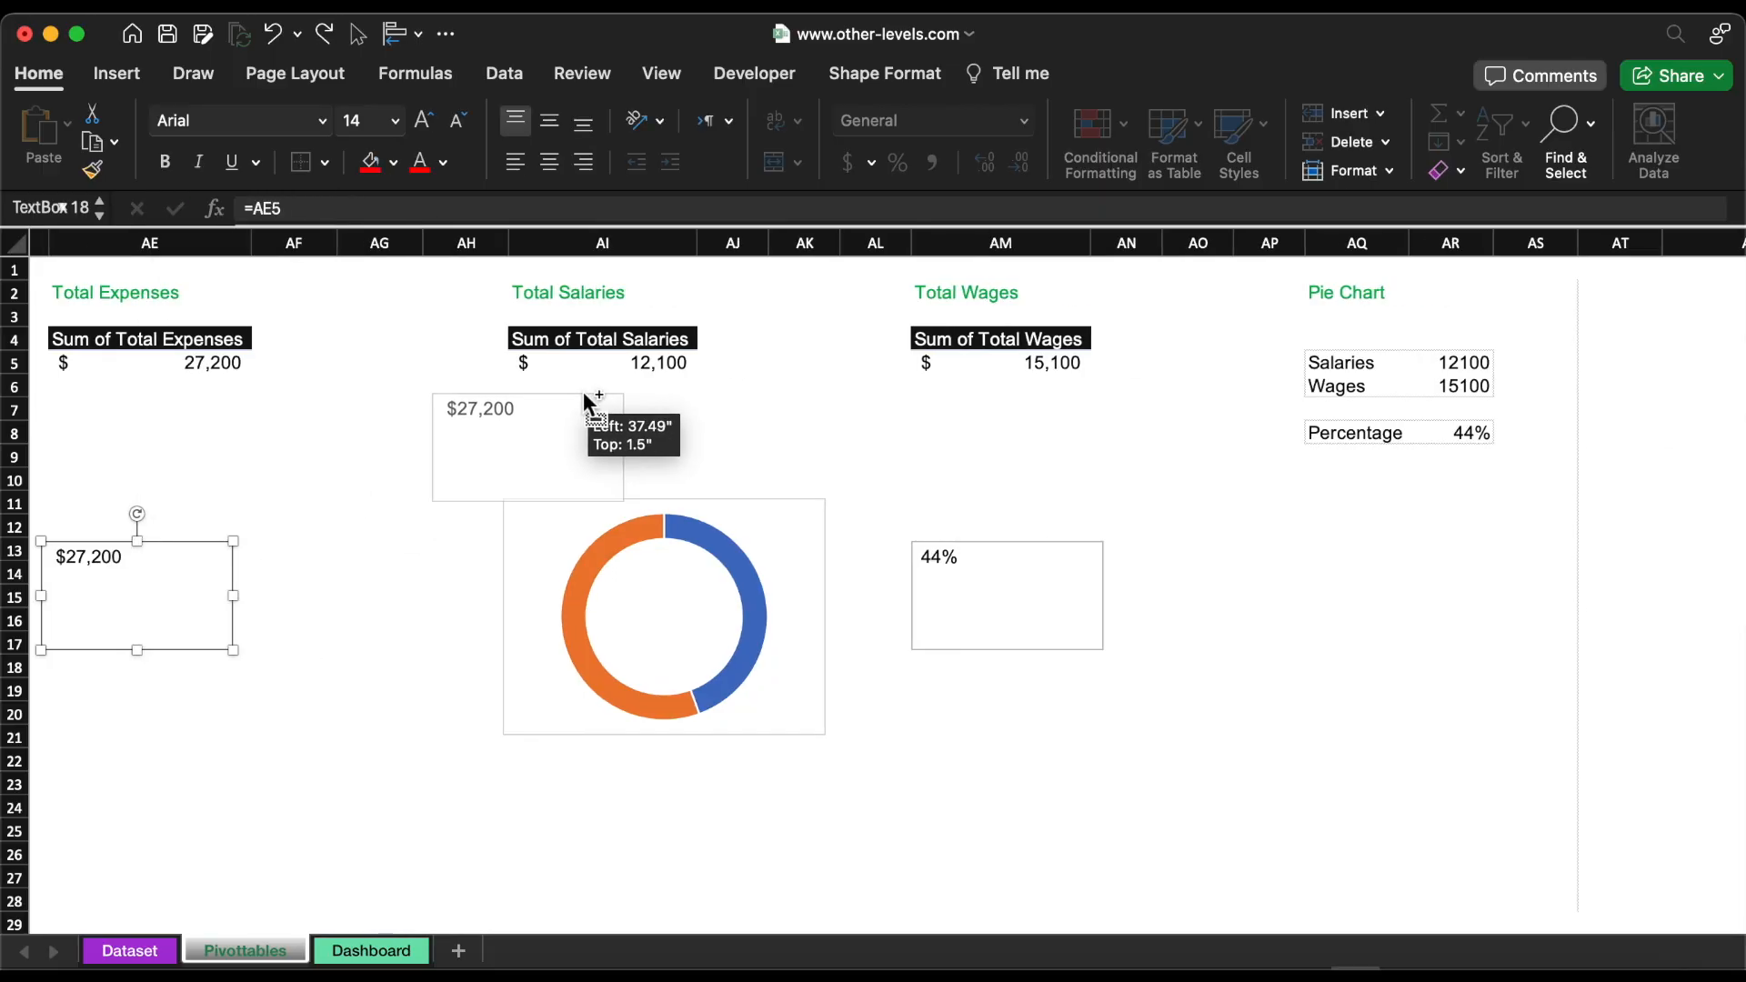
{"action": "left_click", "coordinate": [643, 430]}
{"action": "left_click", "coordinate": [289, 209]}
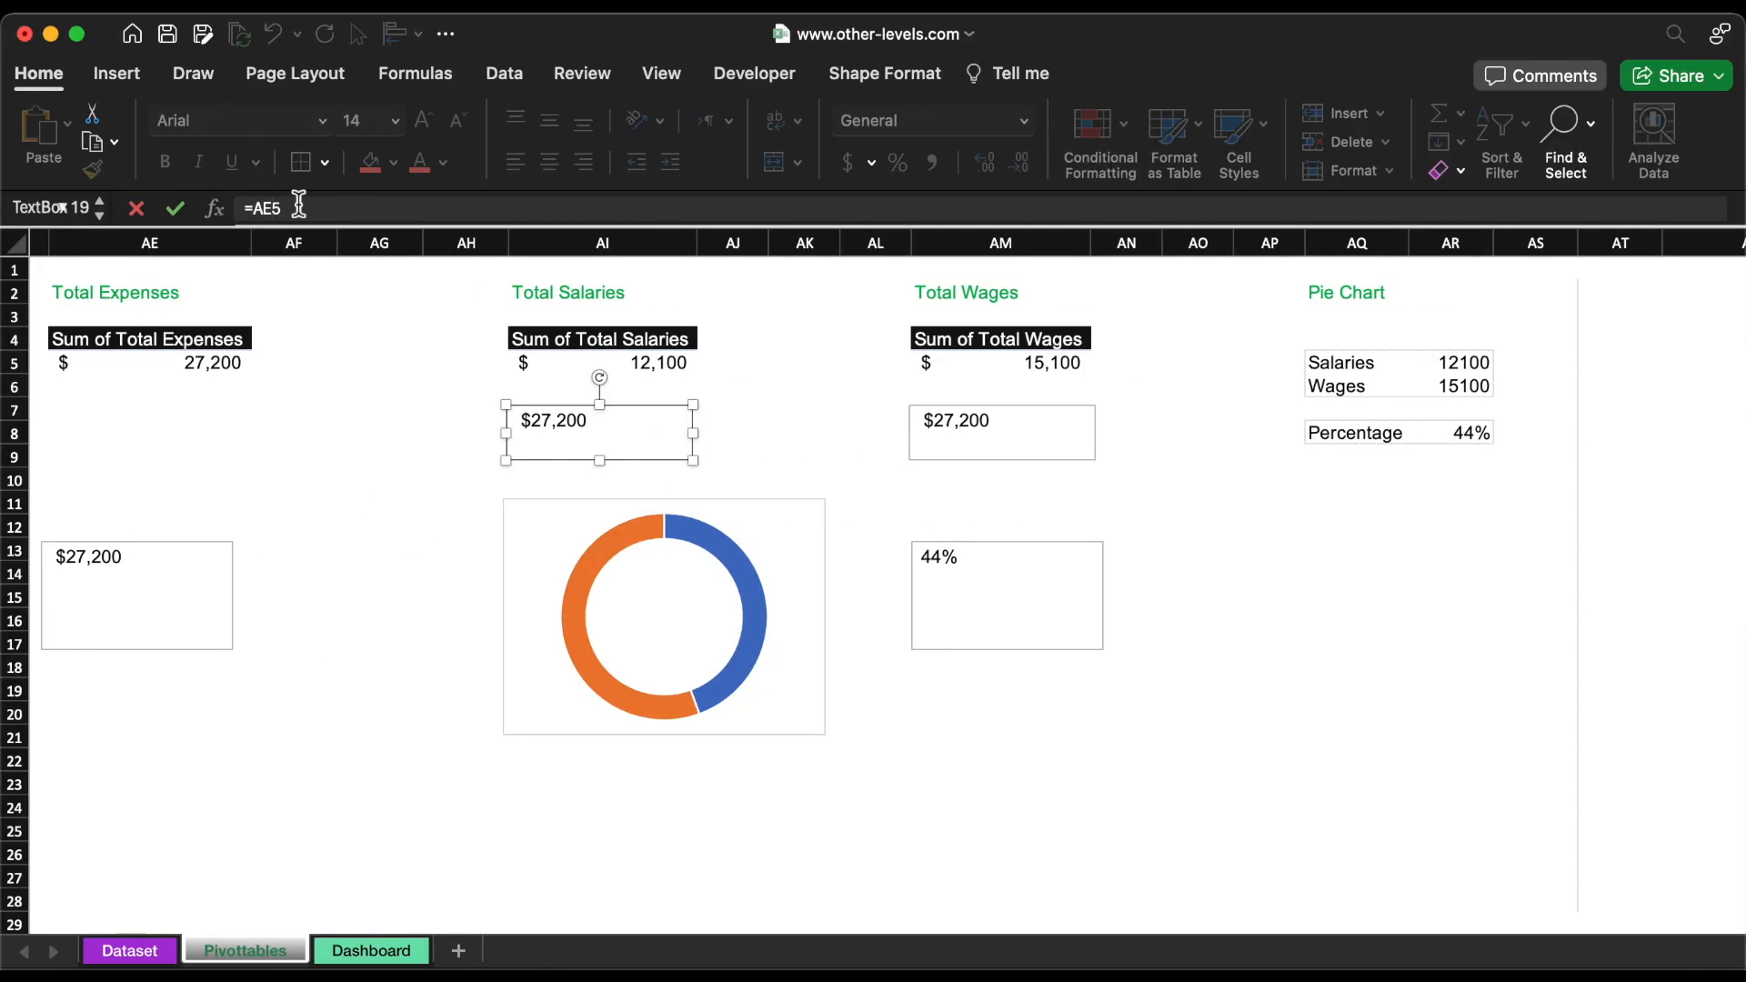
{"action": "key", "text": "BackSpace"}
{"action": "key", "text": "BackSpace"}
{"action": "type", "text": "I5"}
{"action": "key", "text": "Return"}
Step: Link the copied text box directly below the Total Wages table to AM5
{"action": "left_click", "coordinate": [966, 428]}
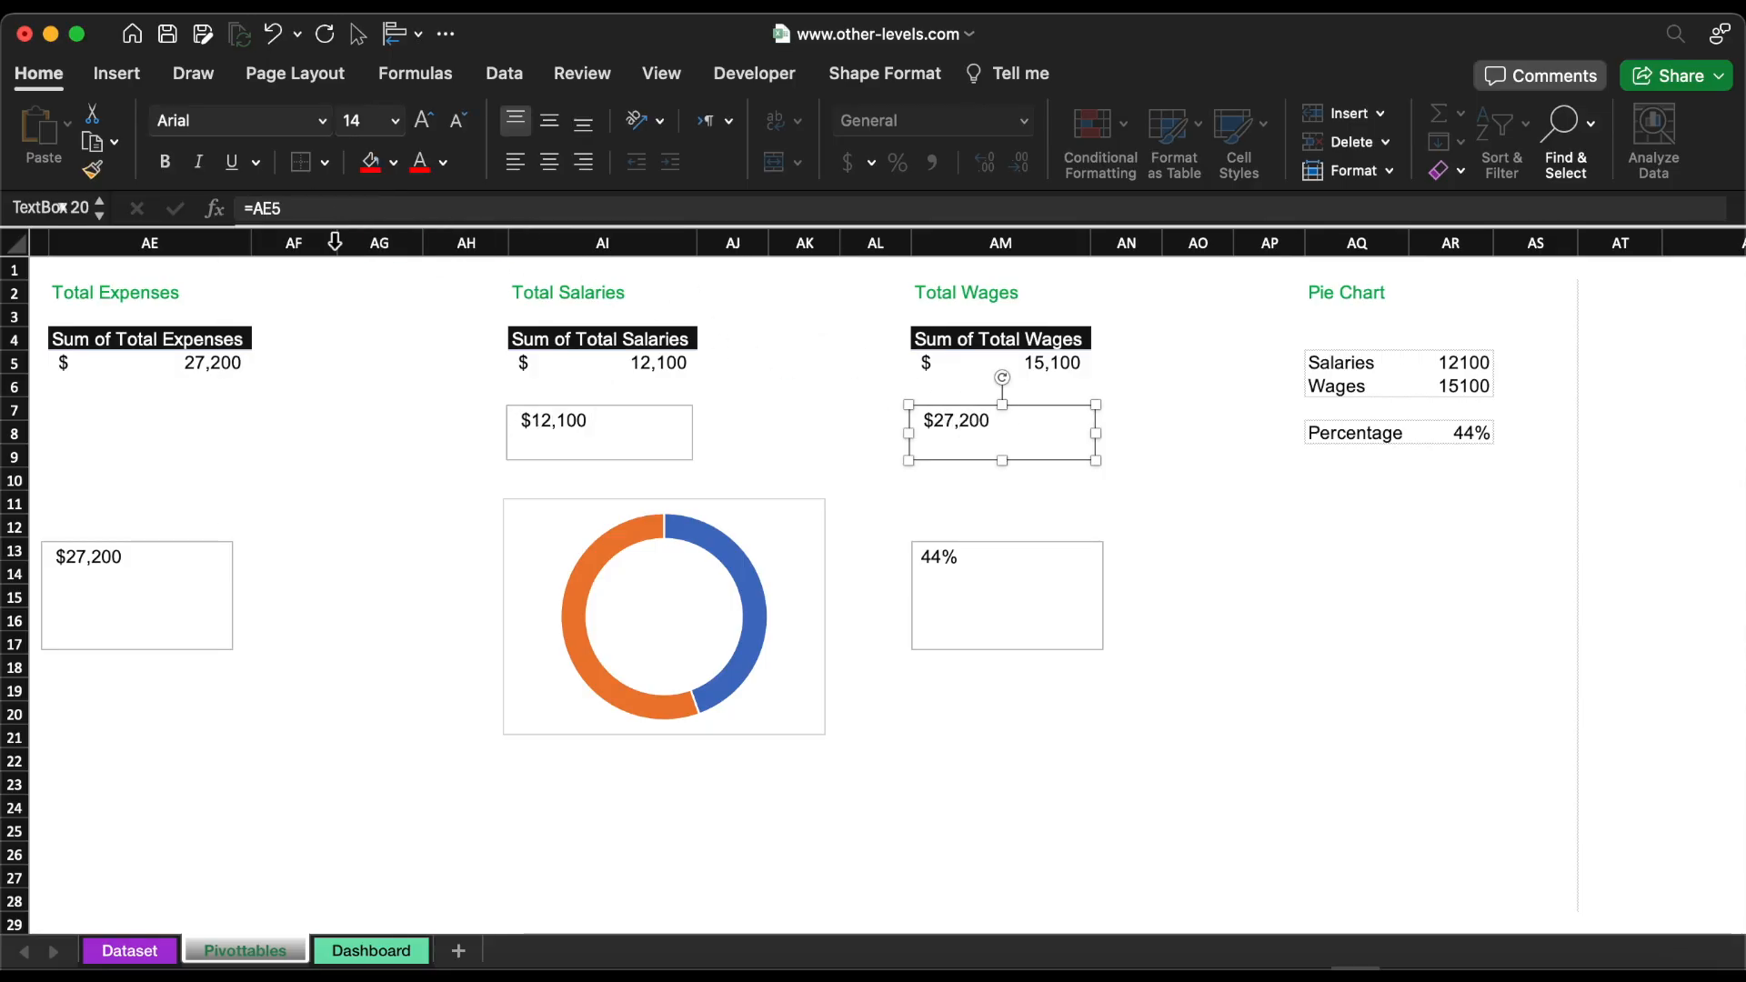
{"action": "left_click", "coordinate": [343, 208]}
{"action": "key", "text": "BackSpace"}
{"action": "key", "text": "BackSpace"}
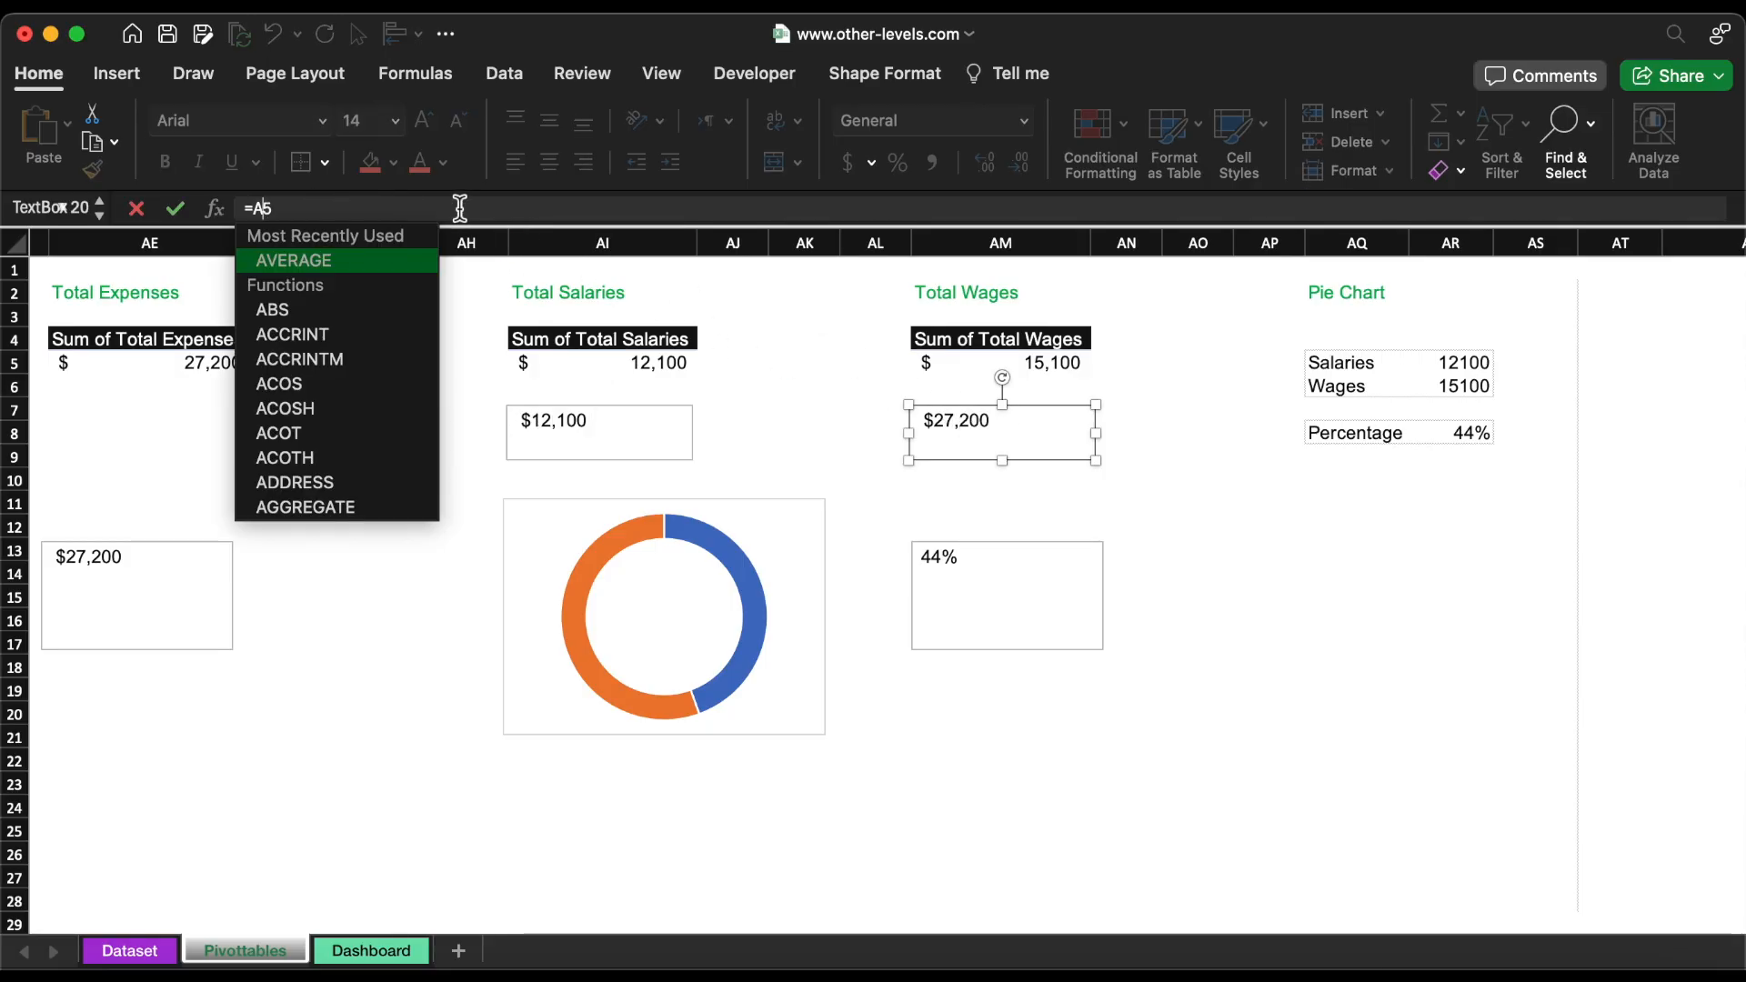
{"action": "type", "text": "M5"}
{"action": "key", "text": "Return"}
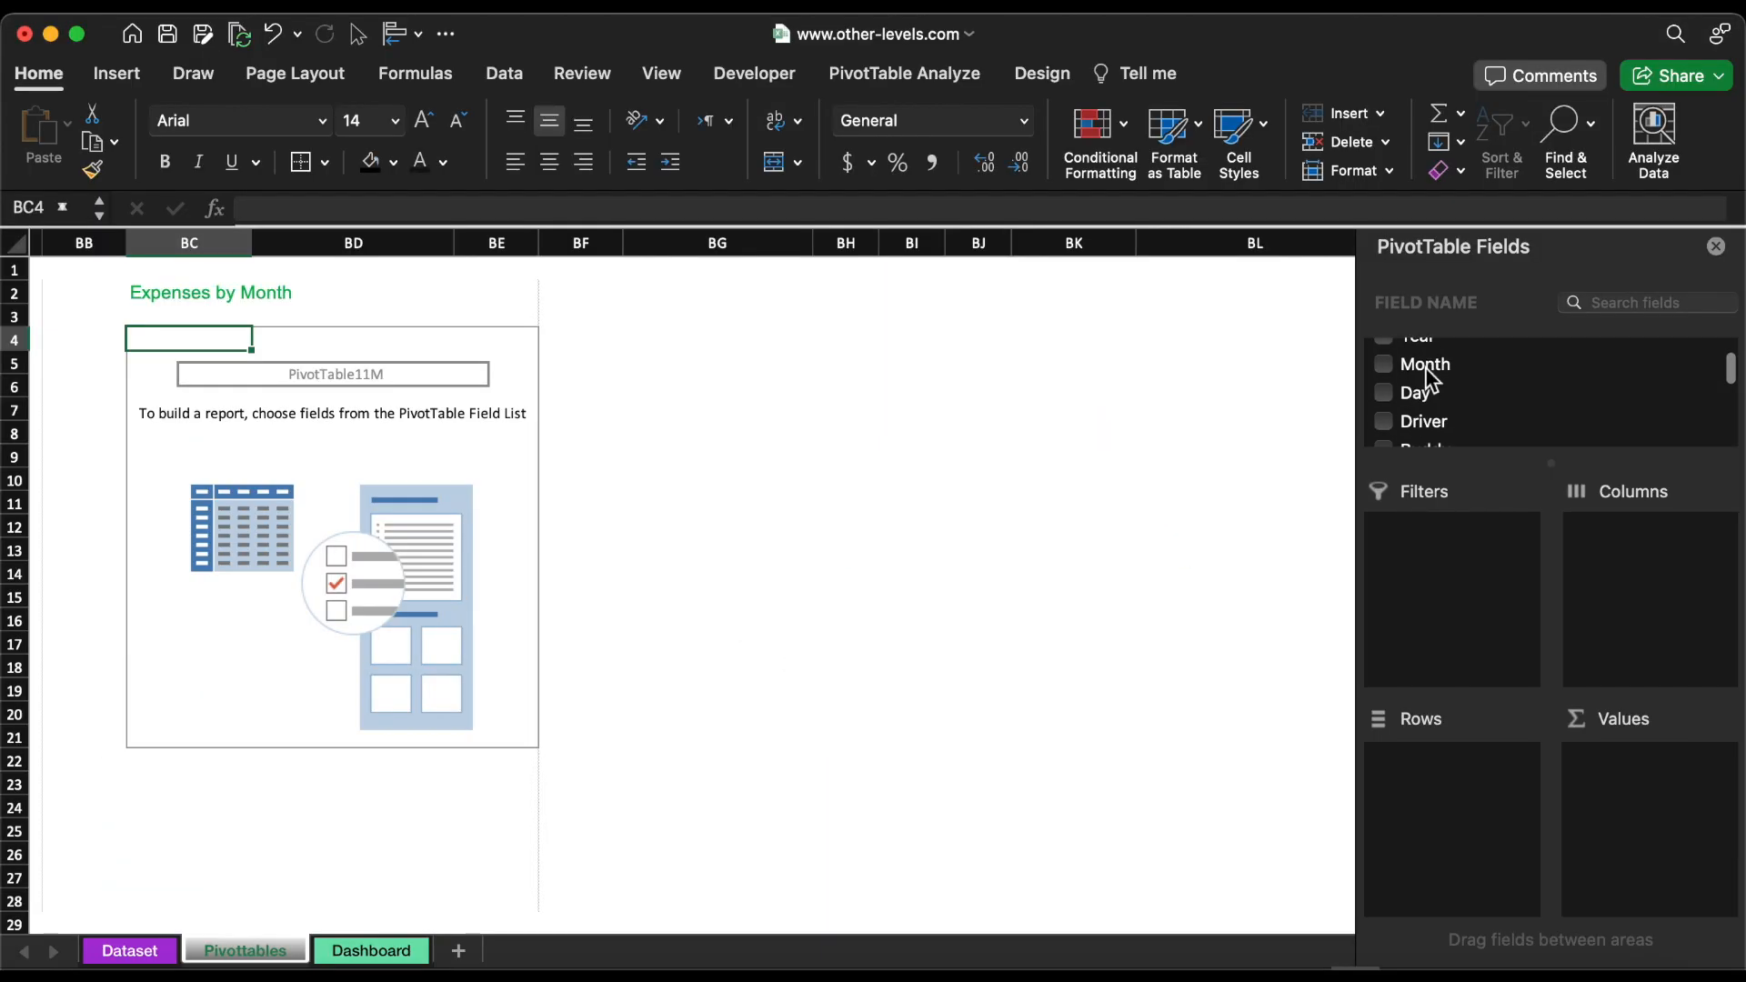
Step: Build the Expenses by Month pivot table at BC4 with Month as rows and Total Expenses as summed values
{"action": "left_click_drag", "start_coordinate": [1426, 366], "coordinate": [1433, 838]}
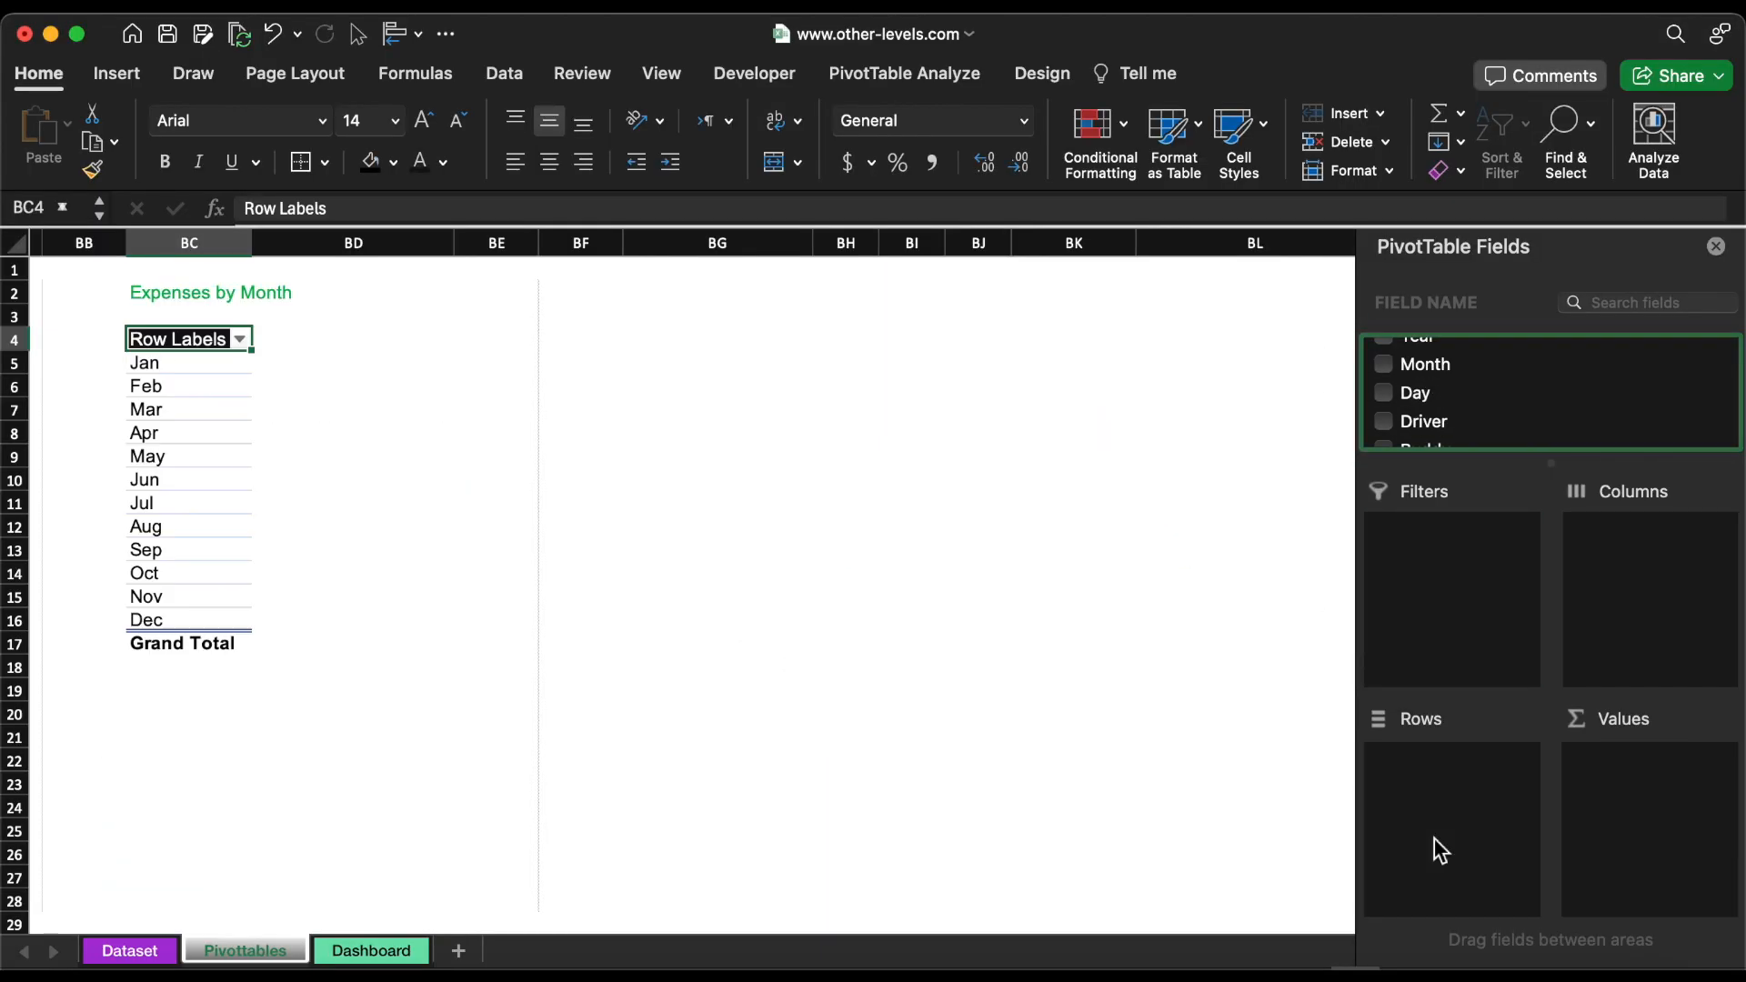
{"action": "scroll", "coordinate": [1521, 423], "scroll_direction": "down", "scroll_amount": 1}
{"action": "scroll", "coordinate": [1520, 423], "scroll_direction": "down", "scroll_amount": 3}
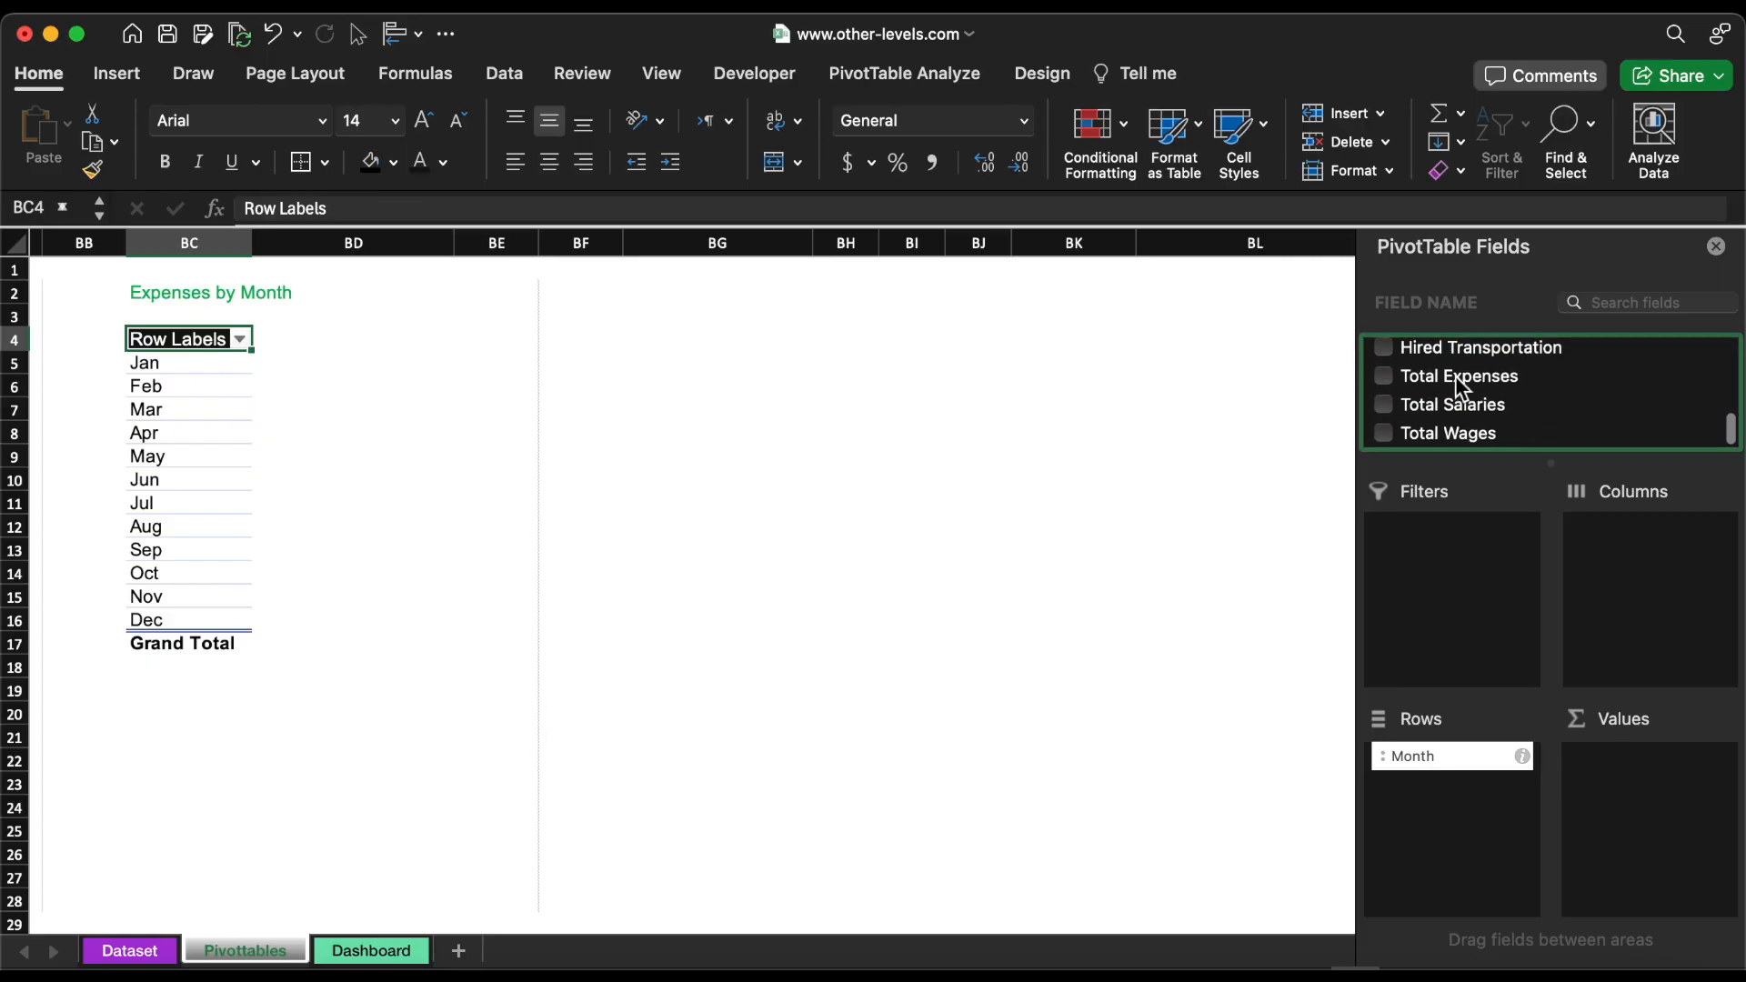
{"action": "left_click_drag", "start_coordinate": [1459, 375], "coordinate": [1640, 816]}
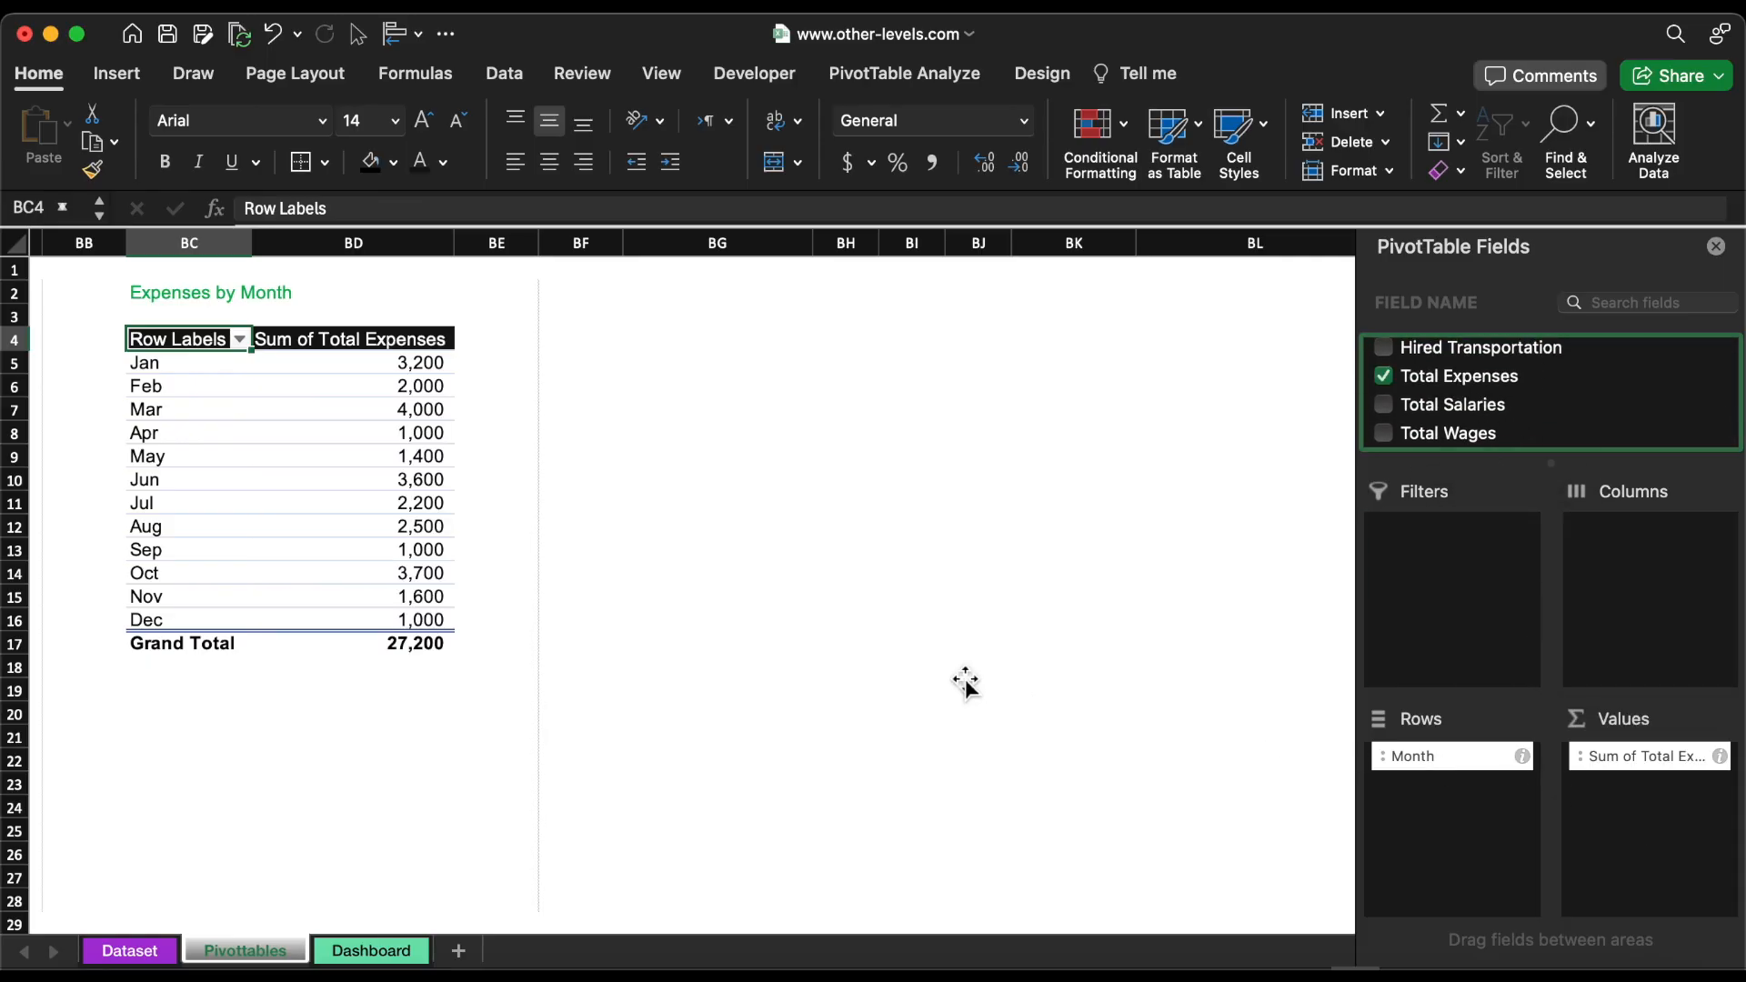
Step: Insert a 2-D clustered column PivotChart from the Expenses by Month table, delete its legend and shrink the chart
{"action": "left_click", "coordinate": [116, 72]}
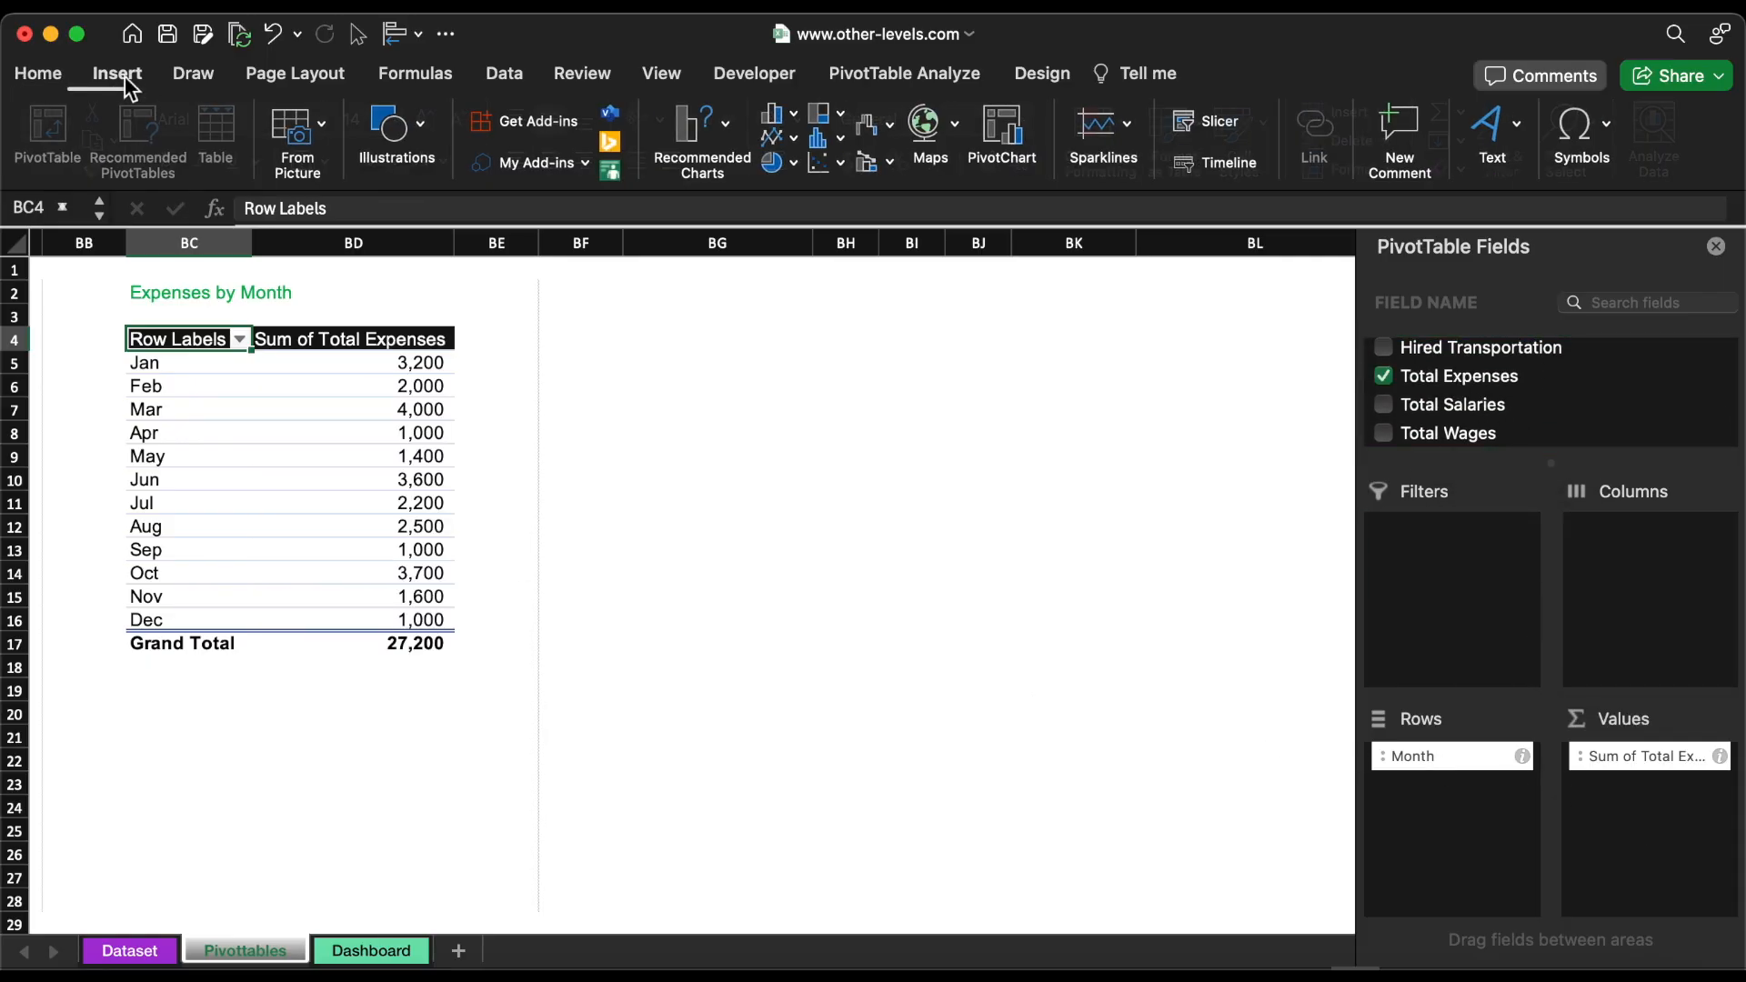
{"action": "left_click", "coordinate": [778, 111]}
{"action": "left_click", "coordinate": [823, 235]}
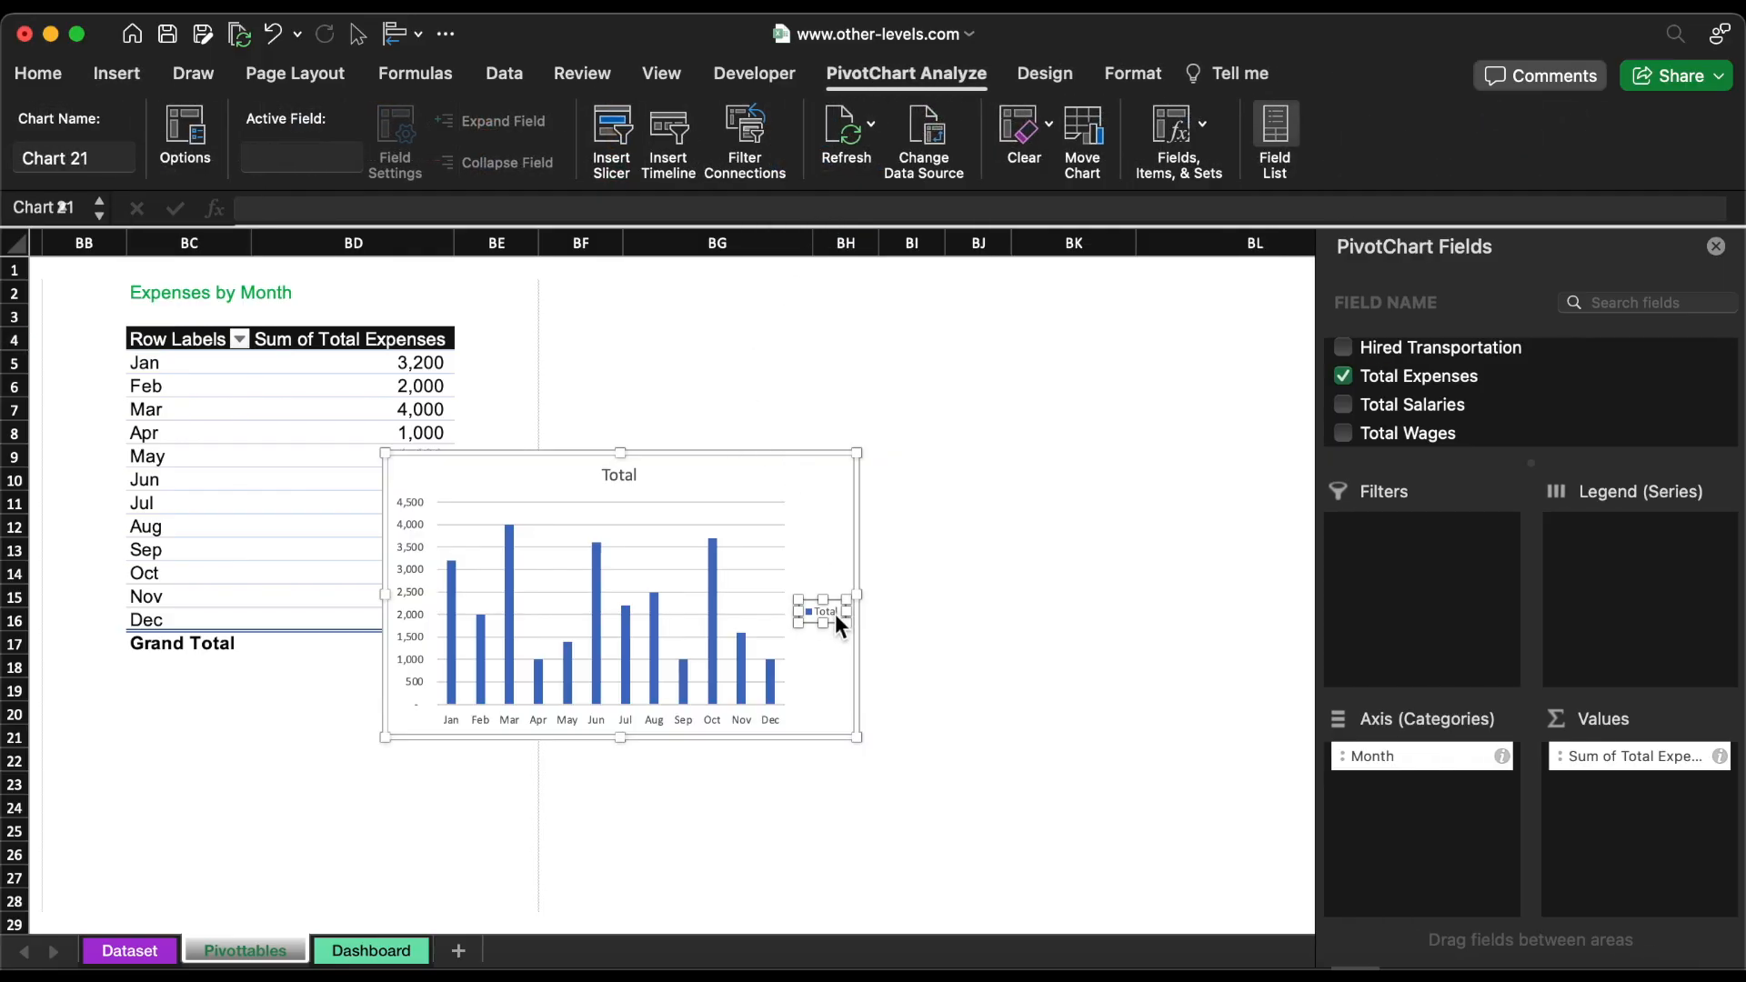
{"action": "key", "text": "Delete"}
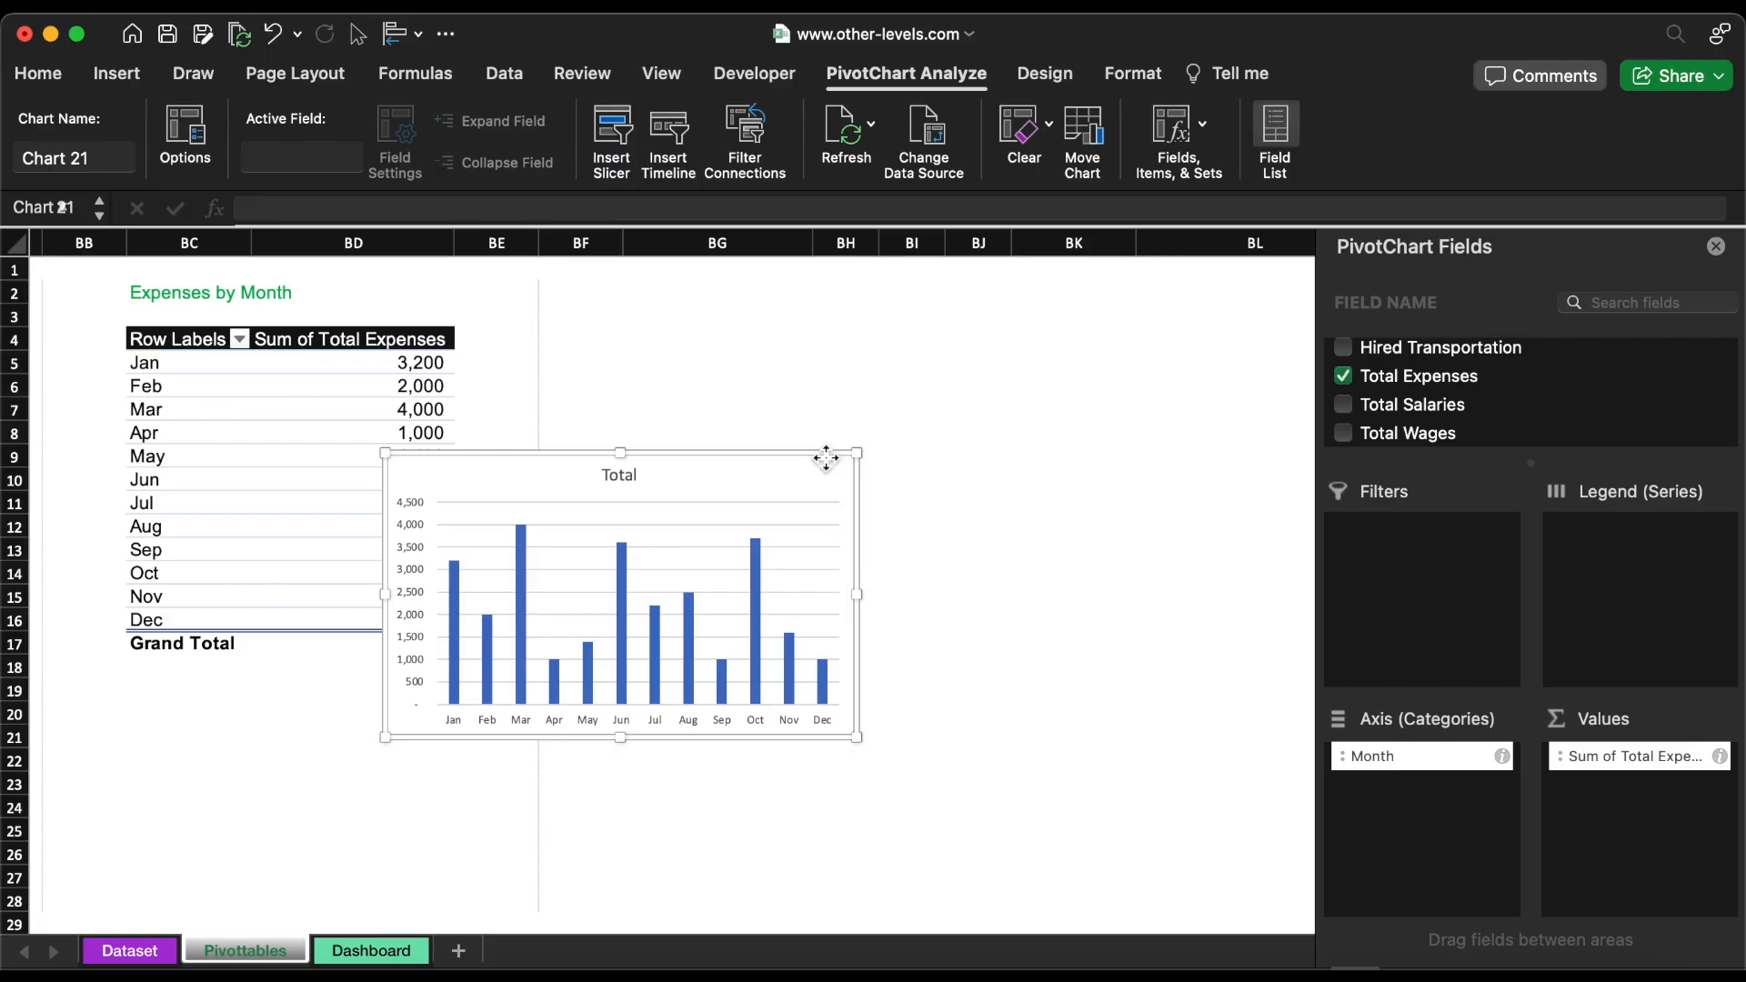
{"action": "left_click_drag", "start_coordinate": [855, 461], "coordinate": [522, 689]}
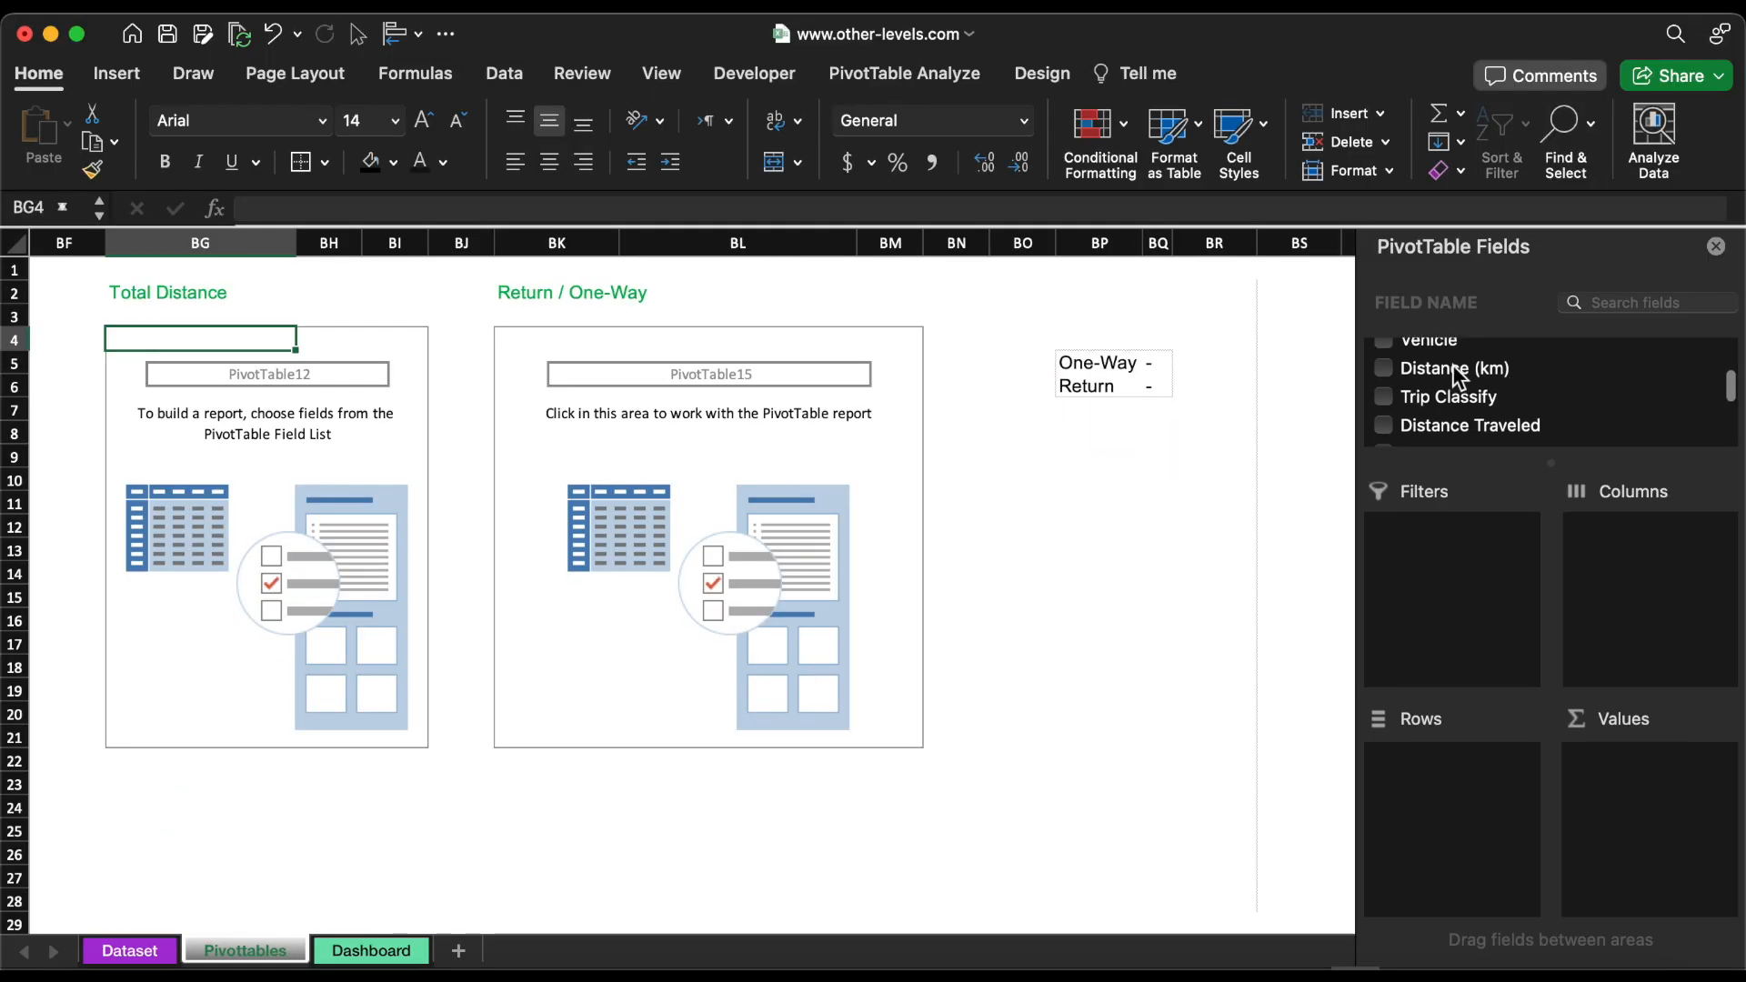
Step: Add Distance (km) as a summed value to the BG4 pivot table, and Distance Traveled as rows and counted values to the BK4 pivot table
{"action": "left_click_drag", "start_coordinate": [1458, 376], "coordinate": [1614, 808]}
{"action": "left_click", "coordinate": [537, 346]}
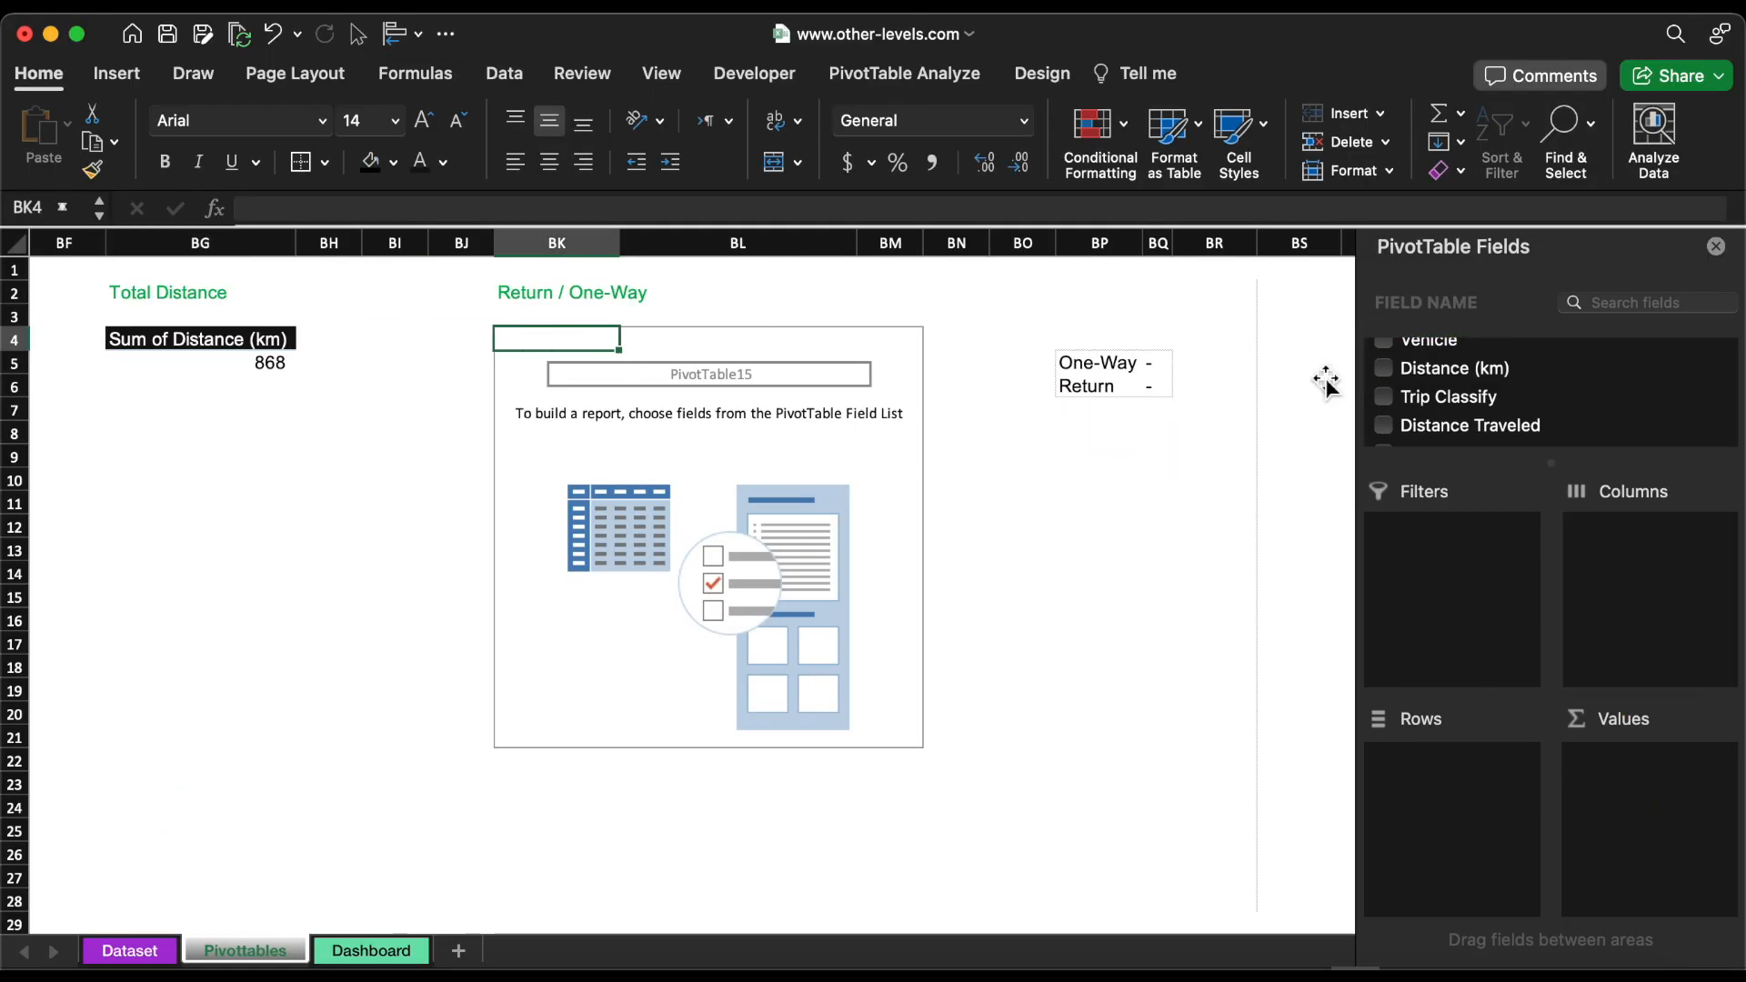
{"action": "left_click_drag", "start_coordinate": [1455, 424], "coordinate": [1466, 808]}
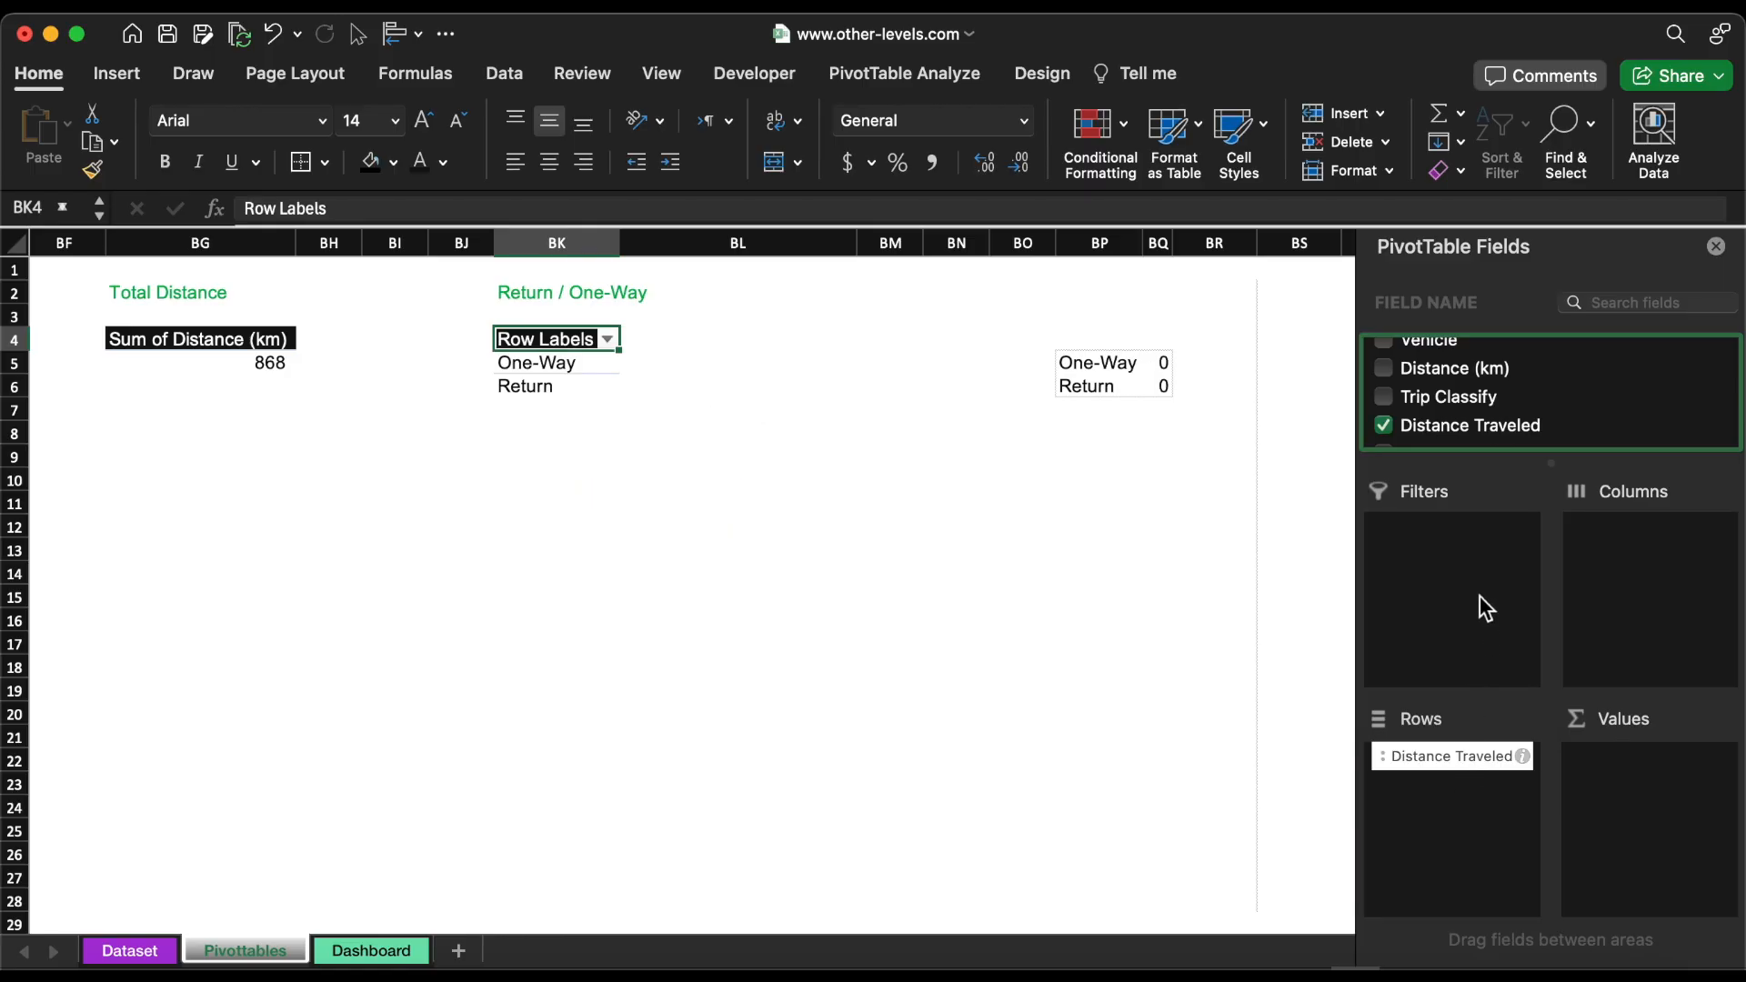
{"action": "left_click_drag", "start_coordinate": [1446, 427], "coordinate": [1657, 827]}
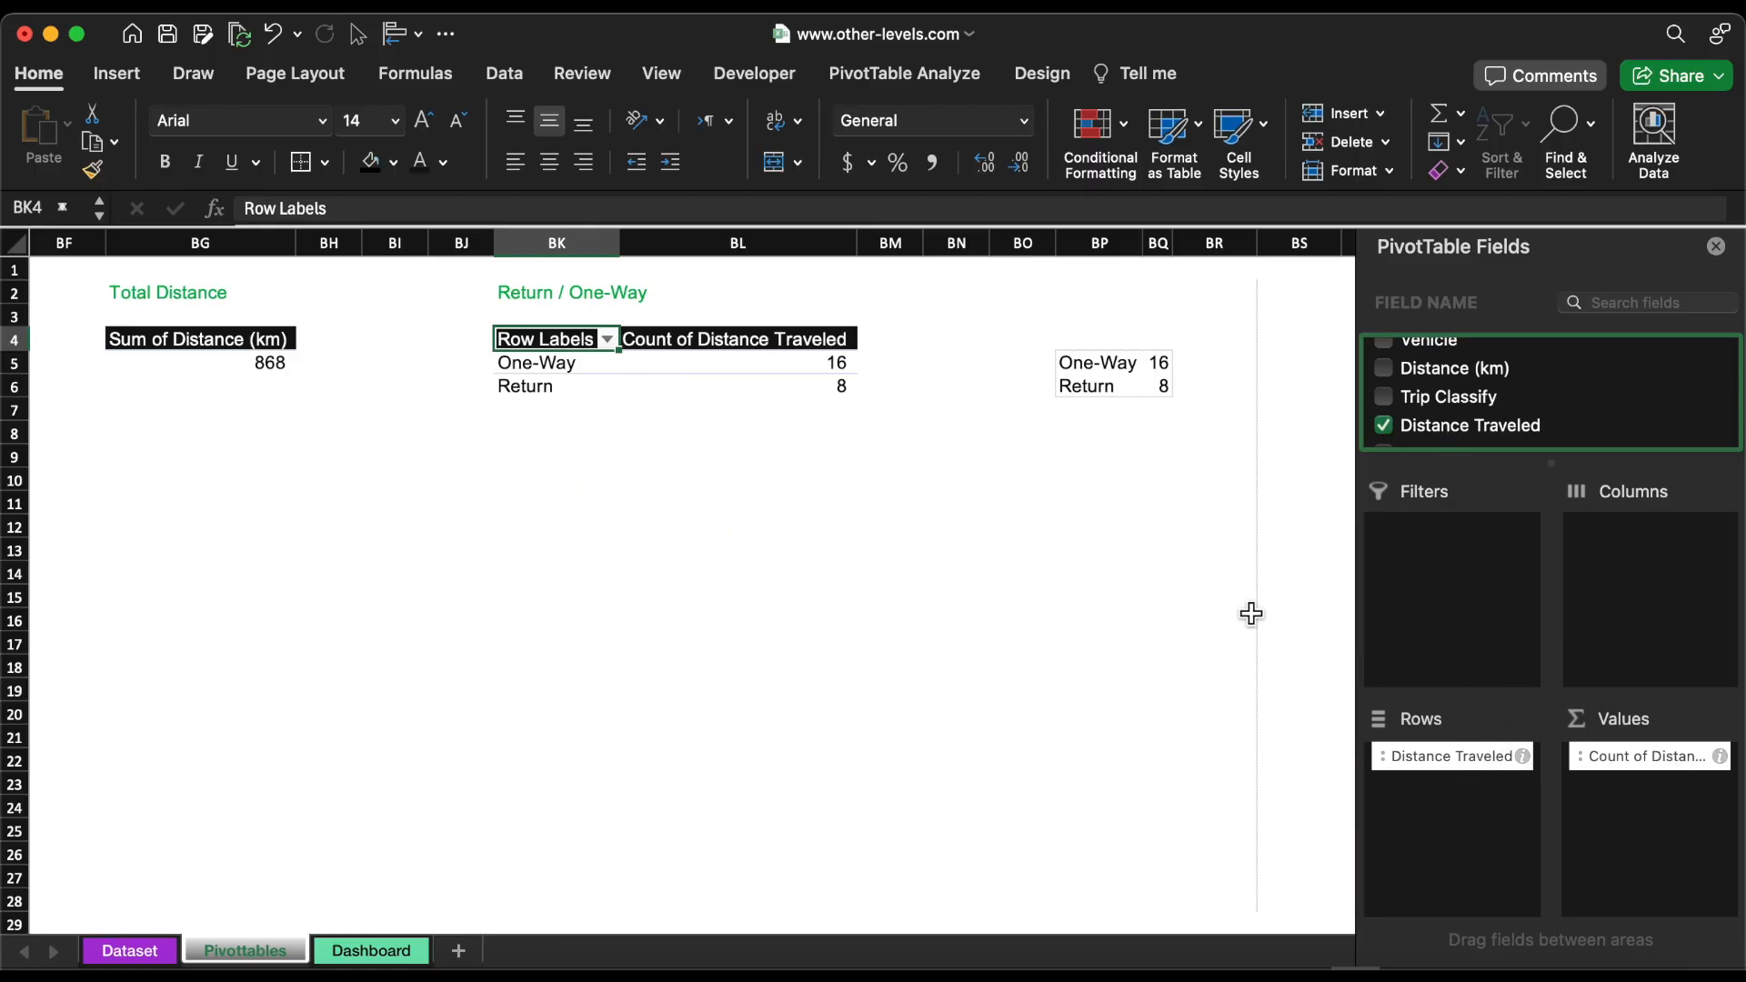
Step: Build the Trips by Month pivot table at BT4 with Month as both its rows and its counted values
{"action": "scroll", "coordinate": [1153, 461], "scroll_direction": "right", "scroll_amount": 10}
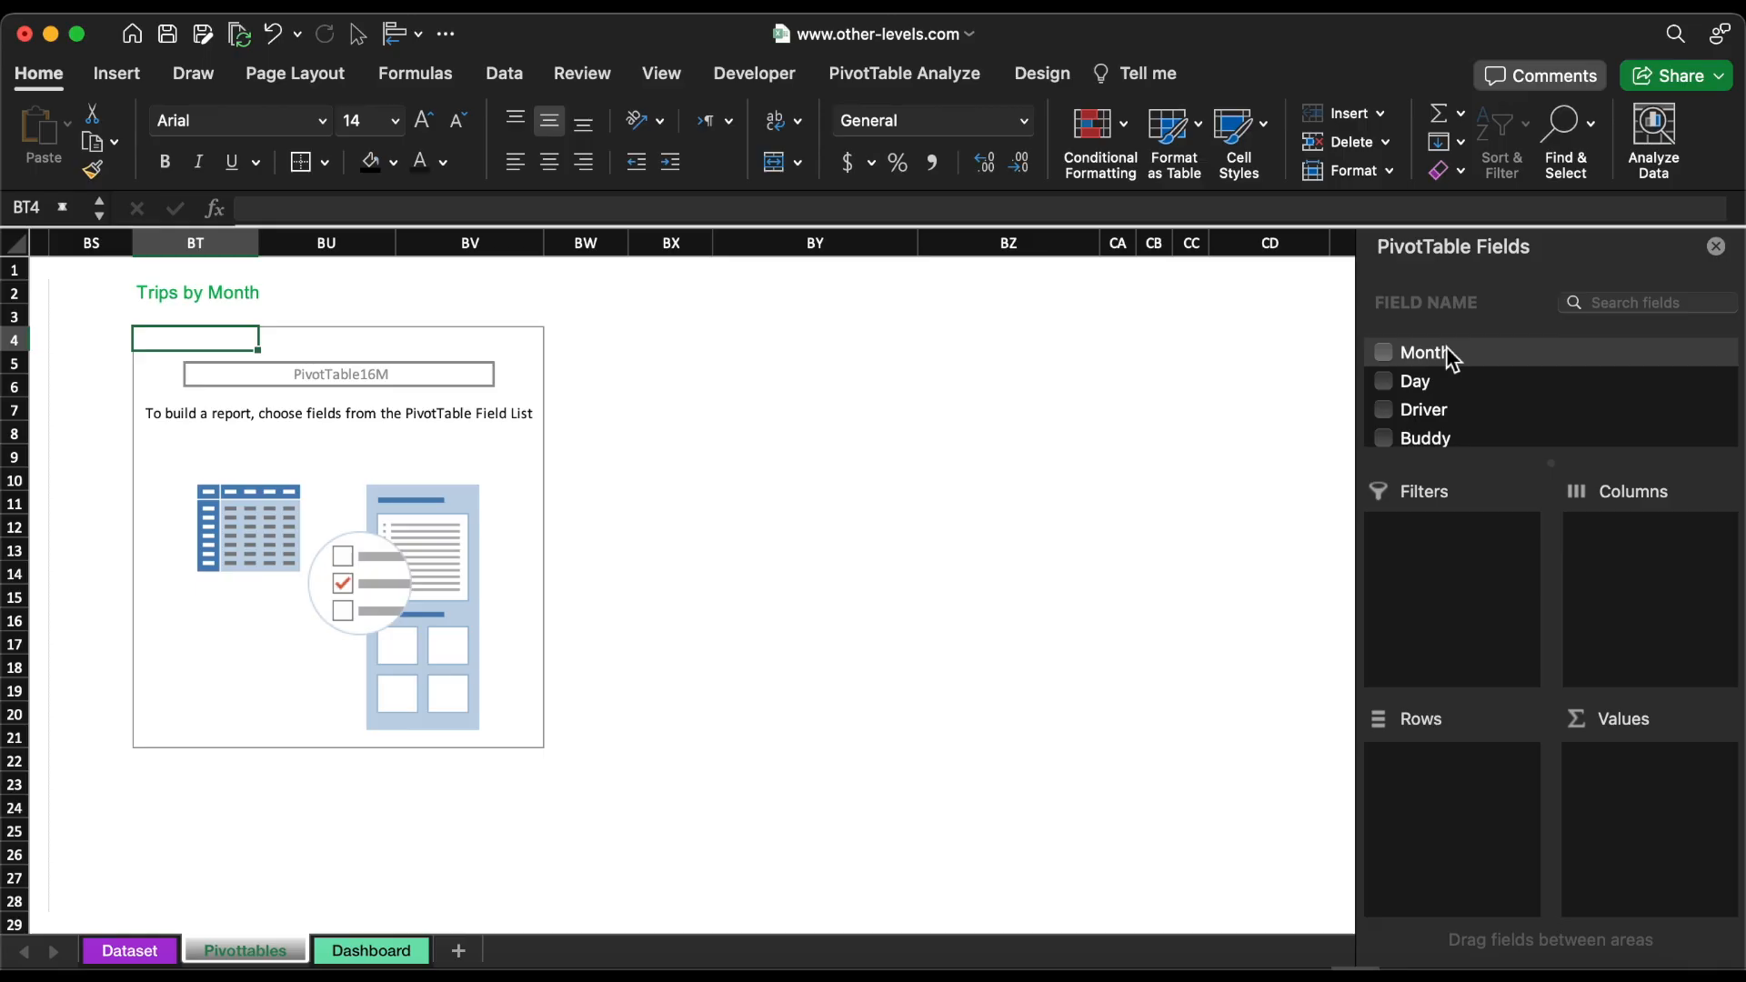
{"action": "left_click_drag", "start_coordinate": [1446, 351], "coordinate": [1448, 817]}
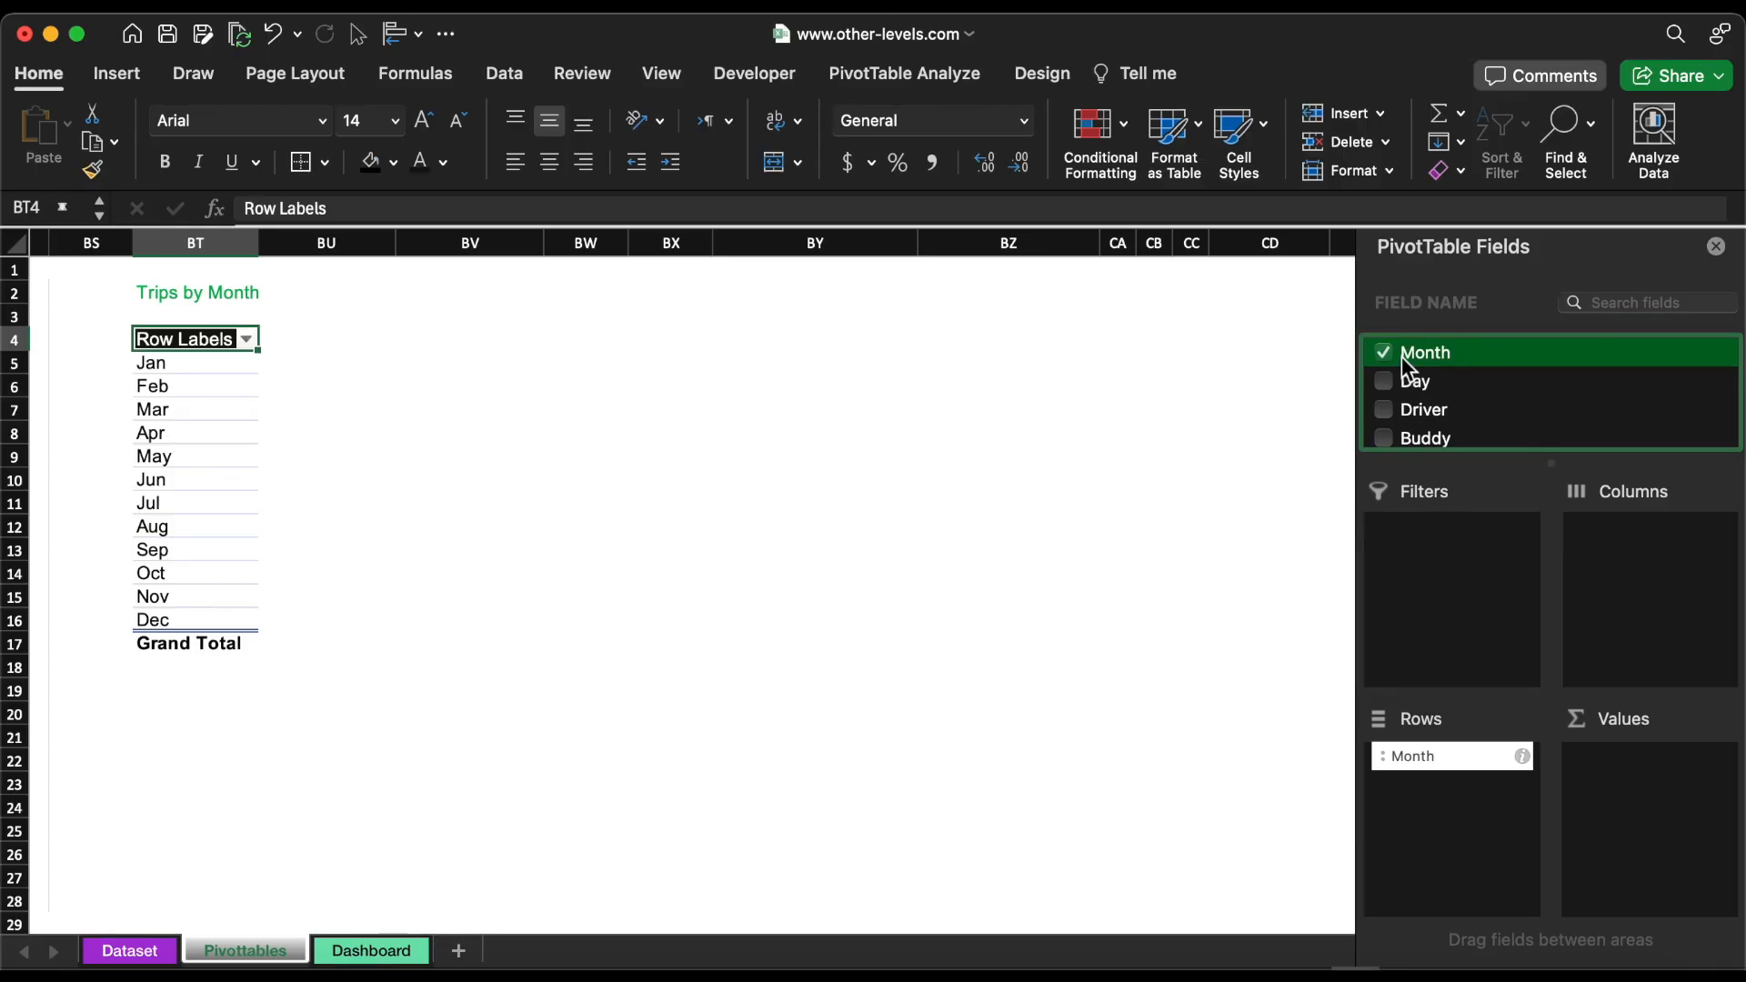
{"action": "left_click_drag", "start_coordinate": [1461, 427], "coordinate": [1628, 786]}
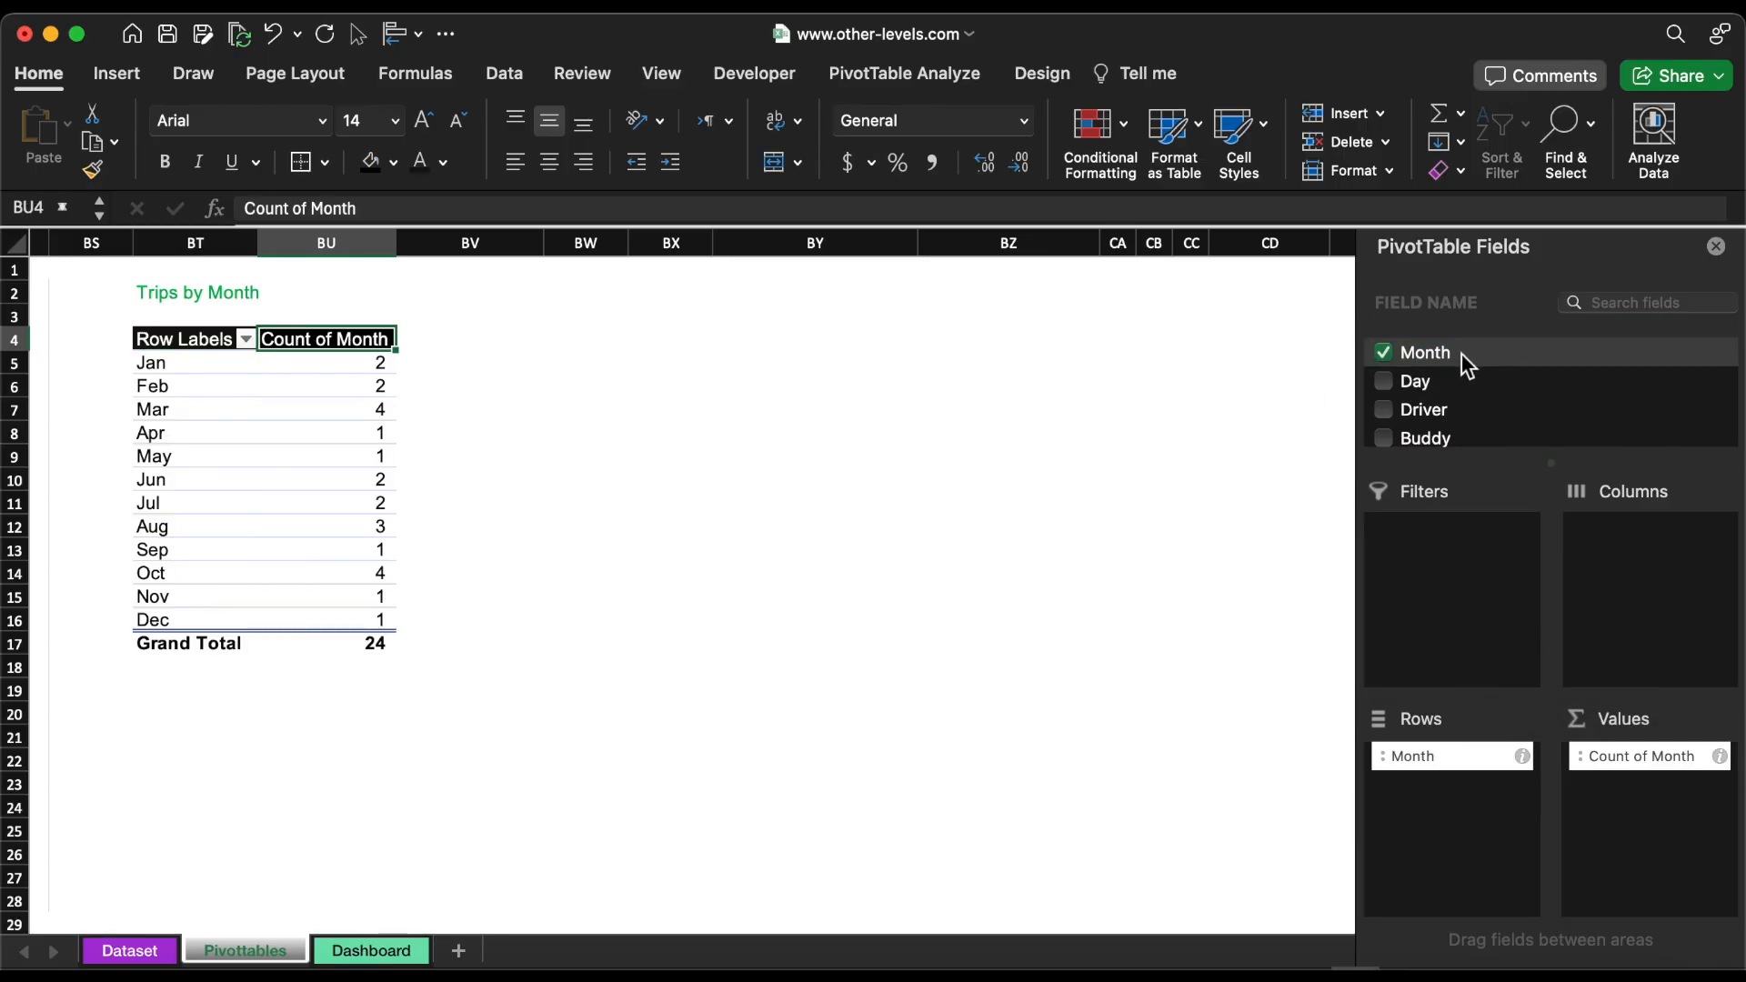
Step: Add a second Month count to the Trips by Month pivot table, shown as % Difference From the previous Month with no decimals
{"action": "left_click_drag", "start_coordinate": [1461, 352], "coordinate": [1716, 798]}
{"action": "left_click", "coordinate": [1719, 784]}
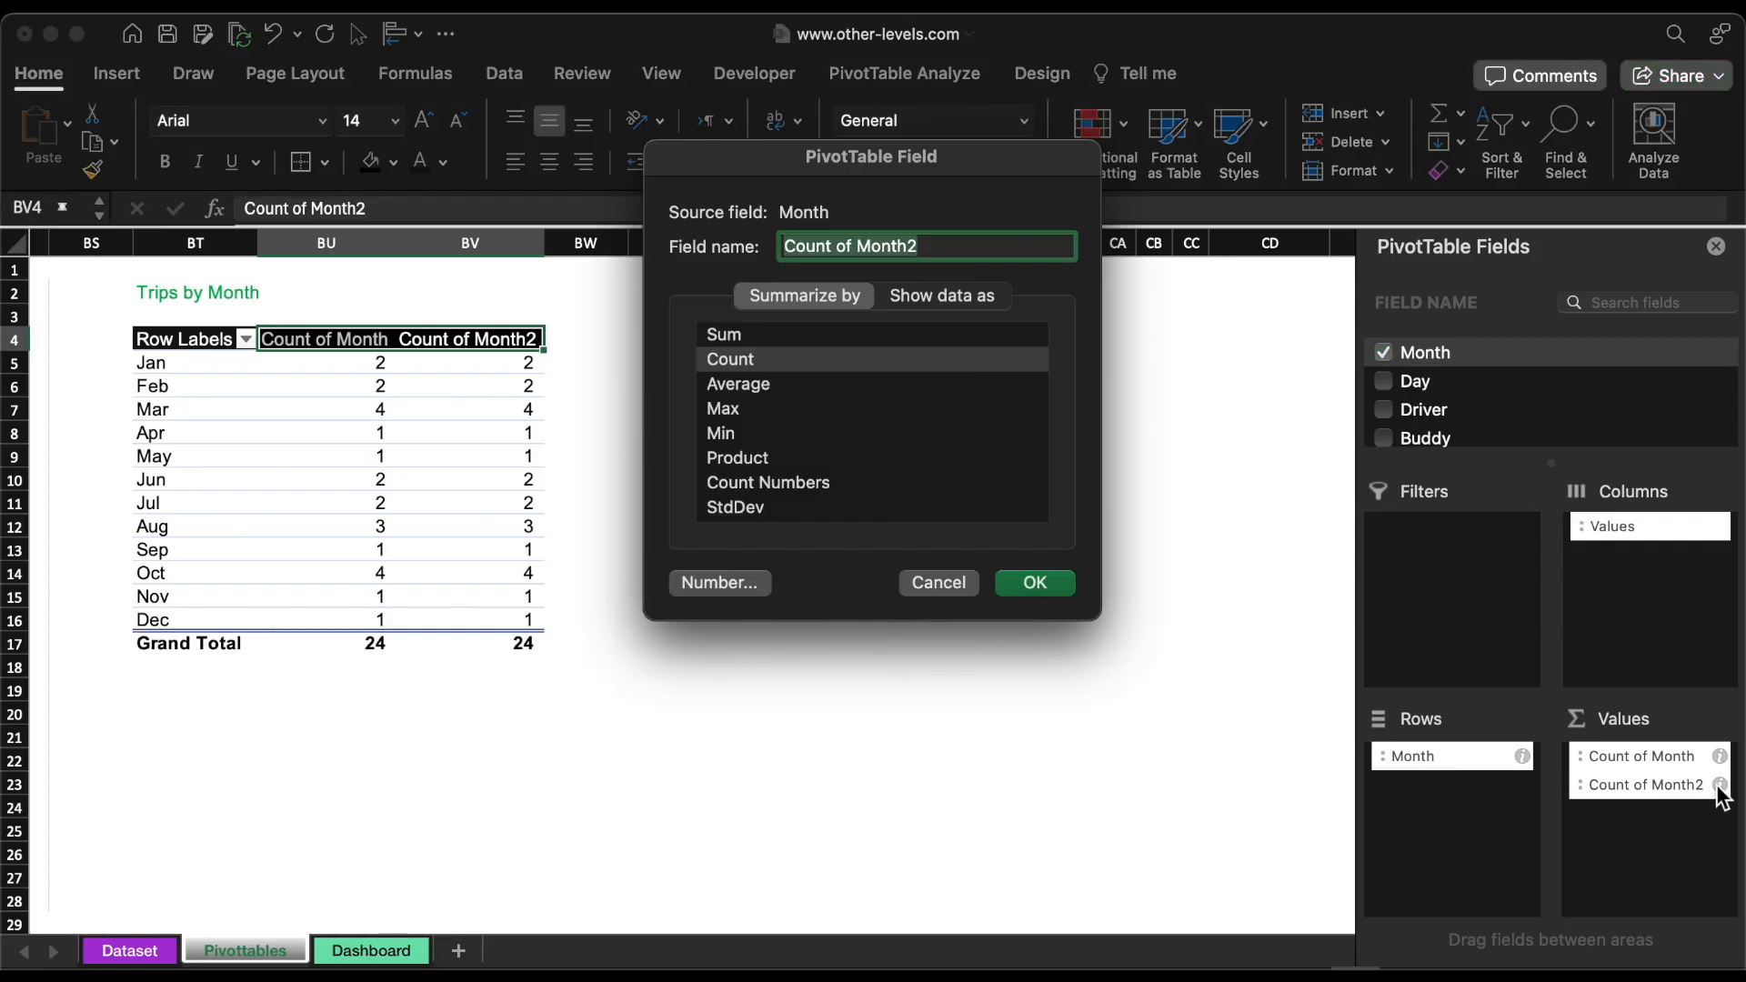
{"action": "left_click", "coordinate": [966, 297]}
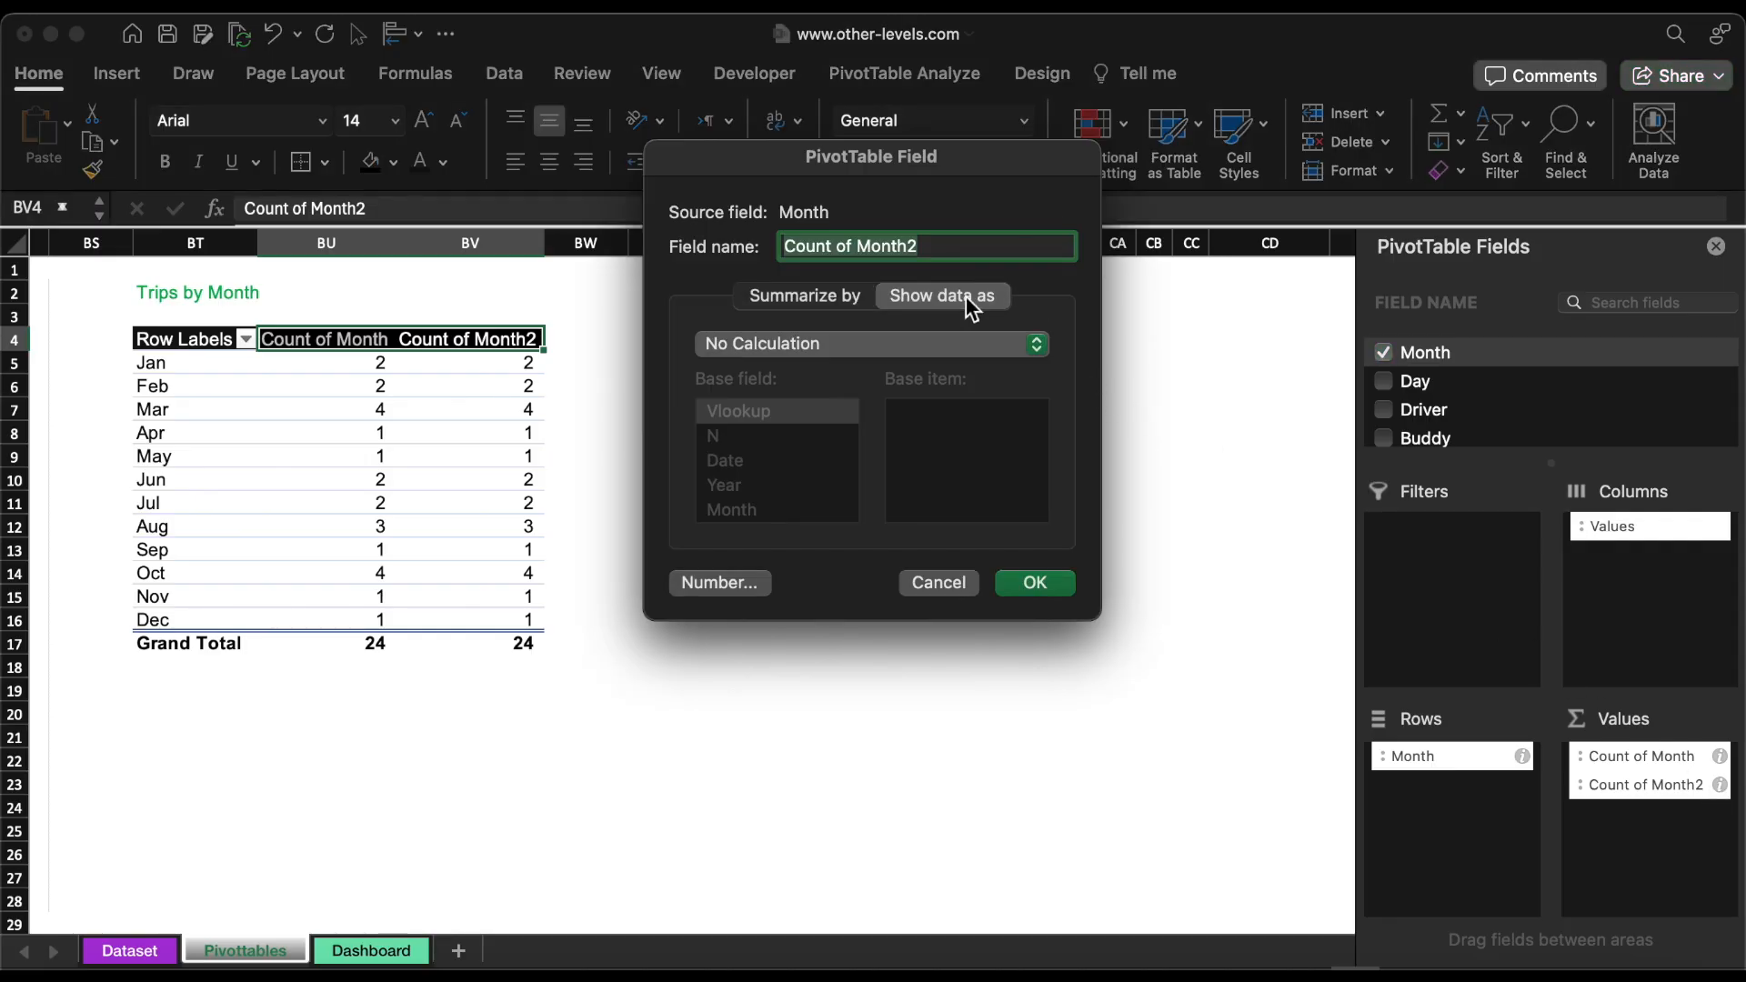
{"action": "left_click", "coordinate": [897, 346]}
{"action": "left_click", "coordinate": [831, 430]}
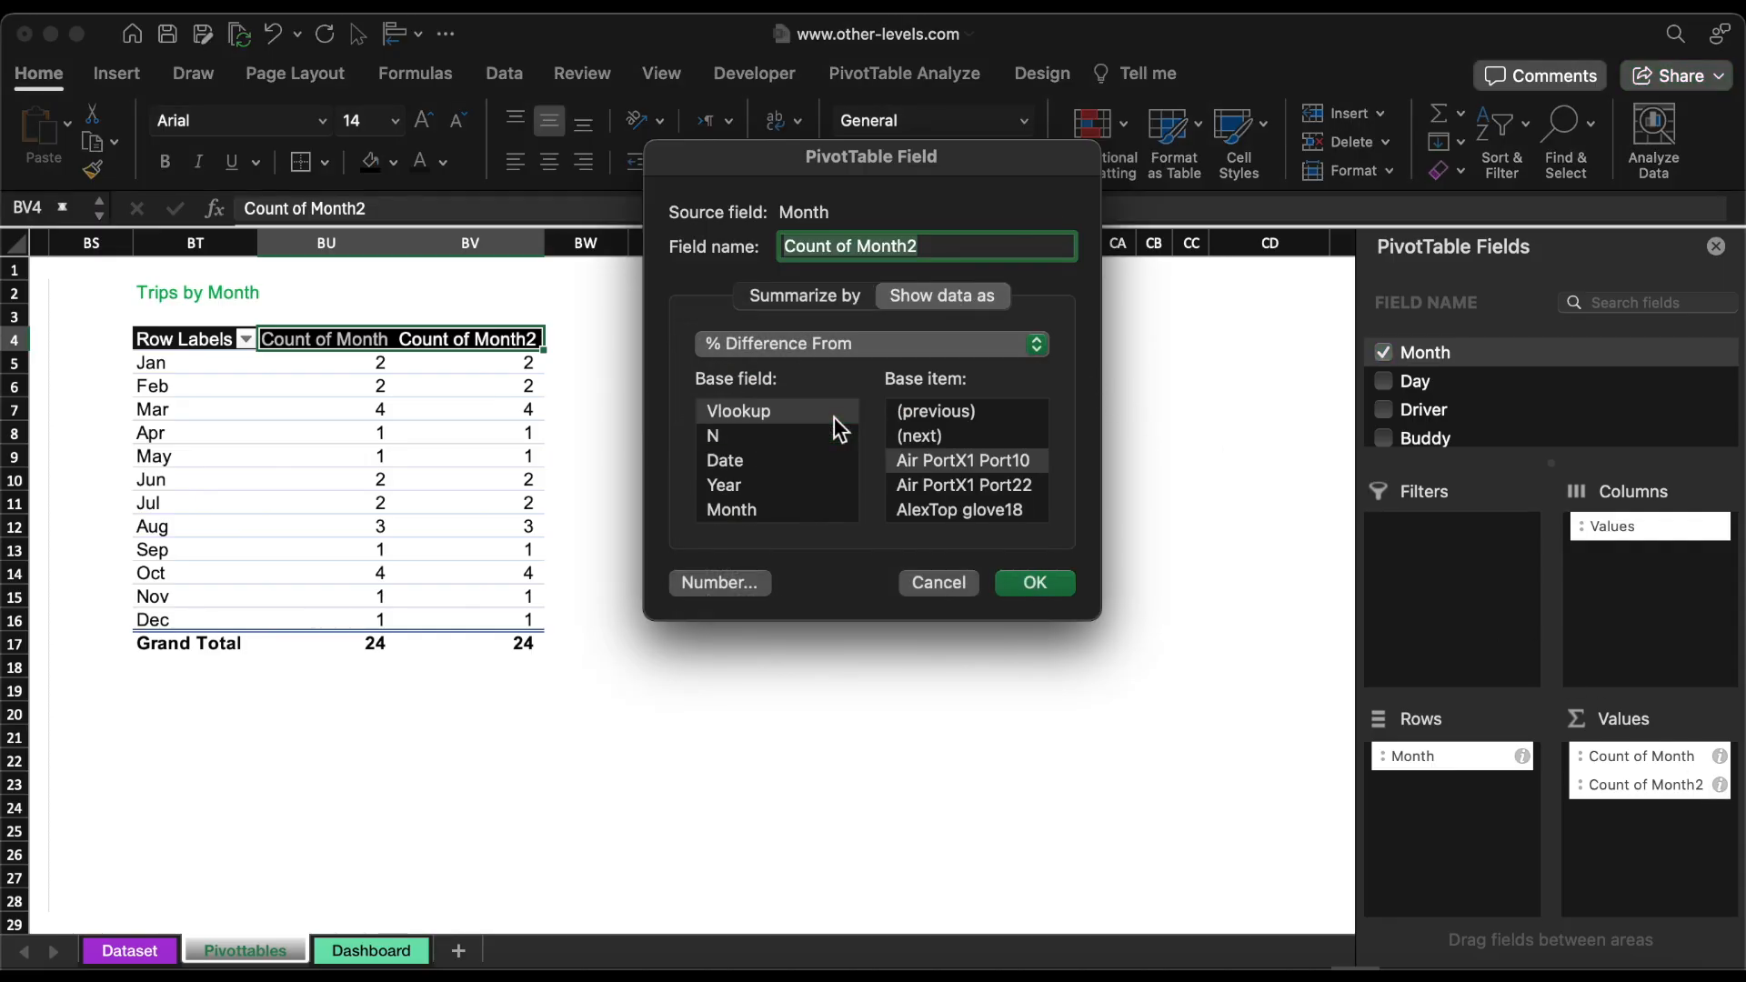
{"action": "left_click", "coordinate": [766, 509]}
{"action": "left_click", "coordinate": [939, 414]}
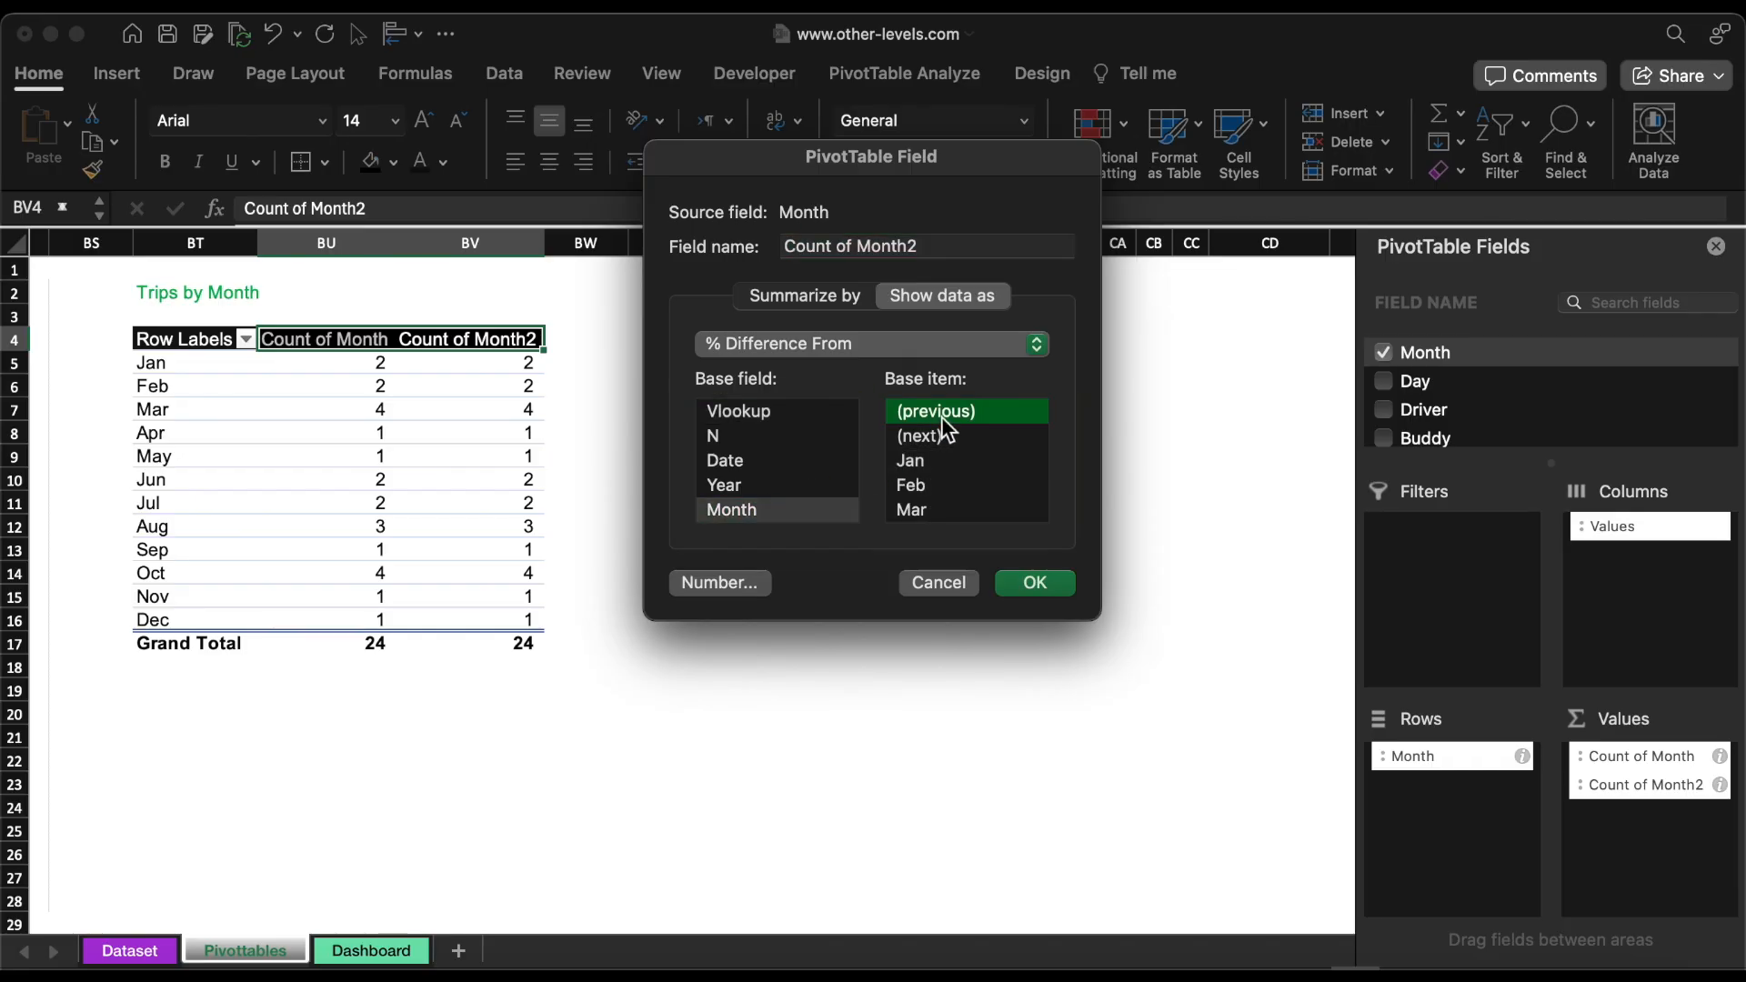
{"action": "left_click", "coordinate": [1062, 582]}
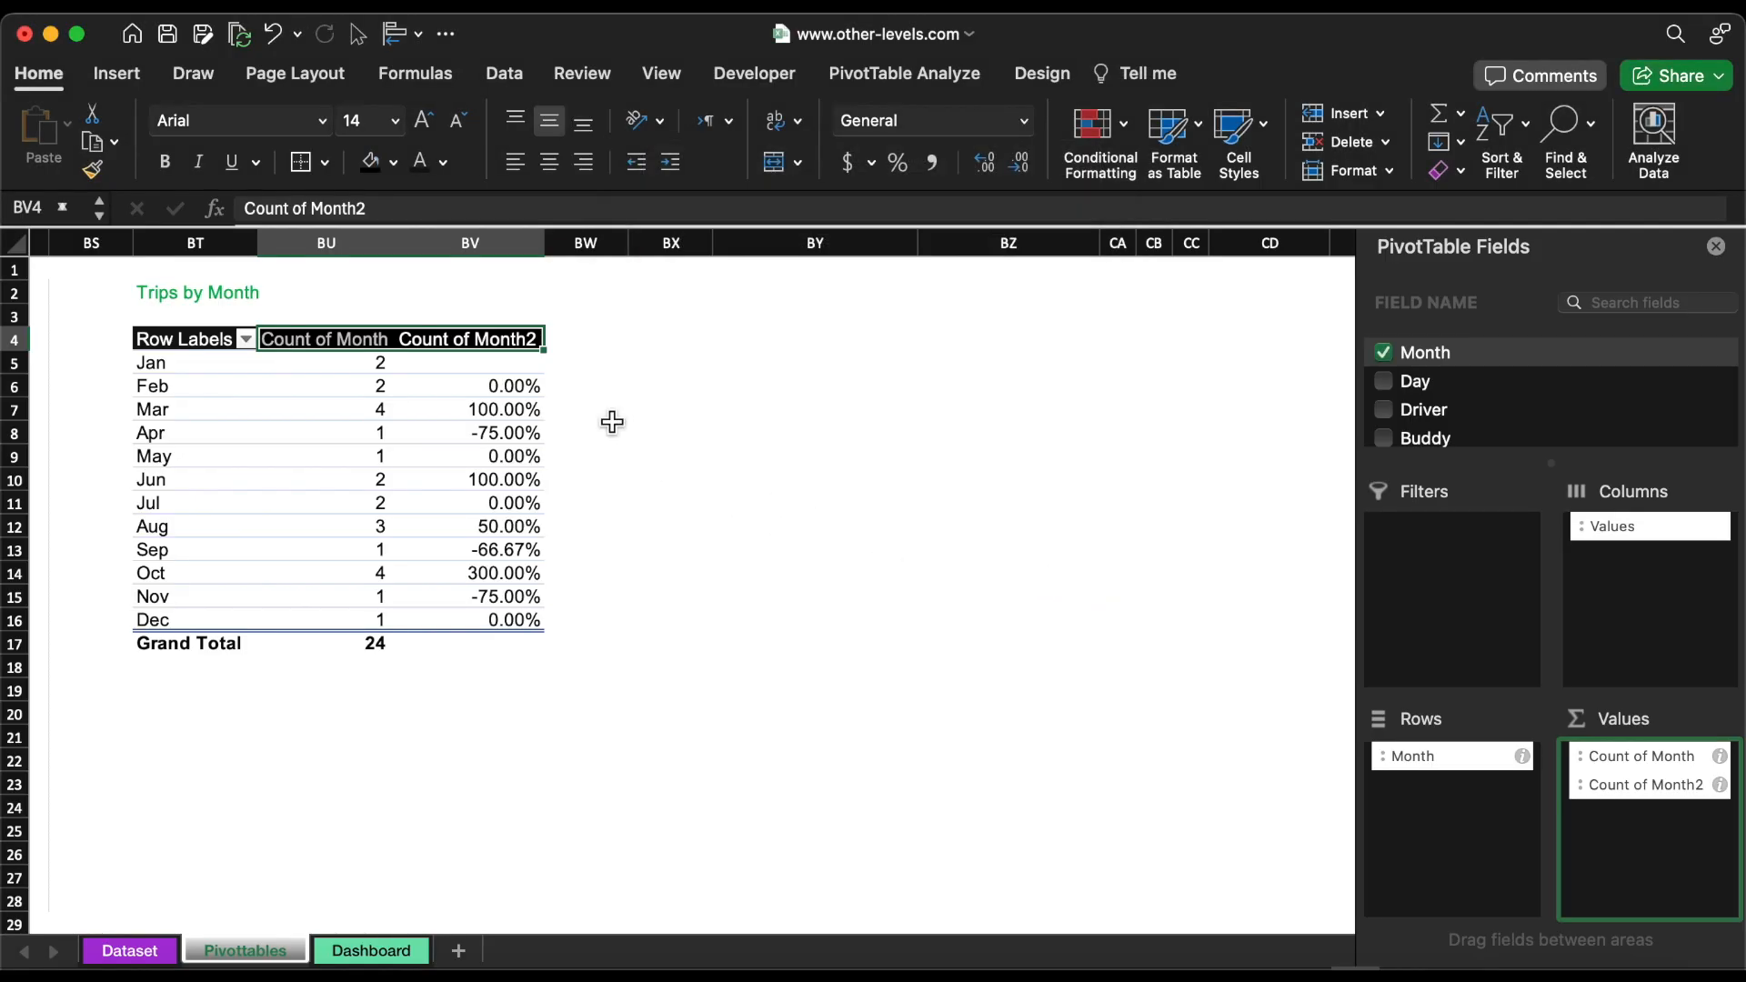
{"action": "left_click_drag", "start_coordinate": [527, 393], "coordinate": [525, 622]}
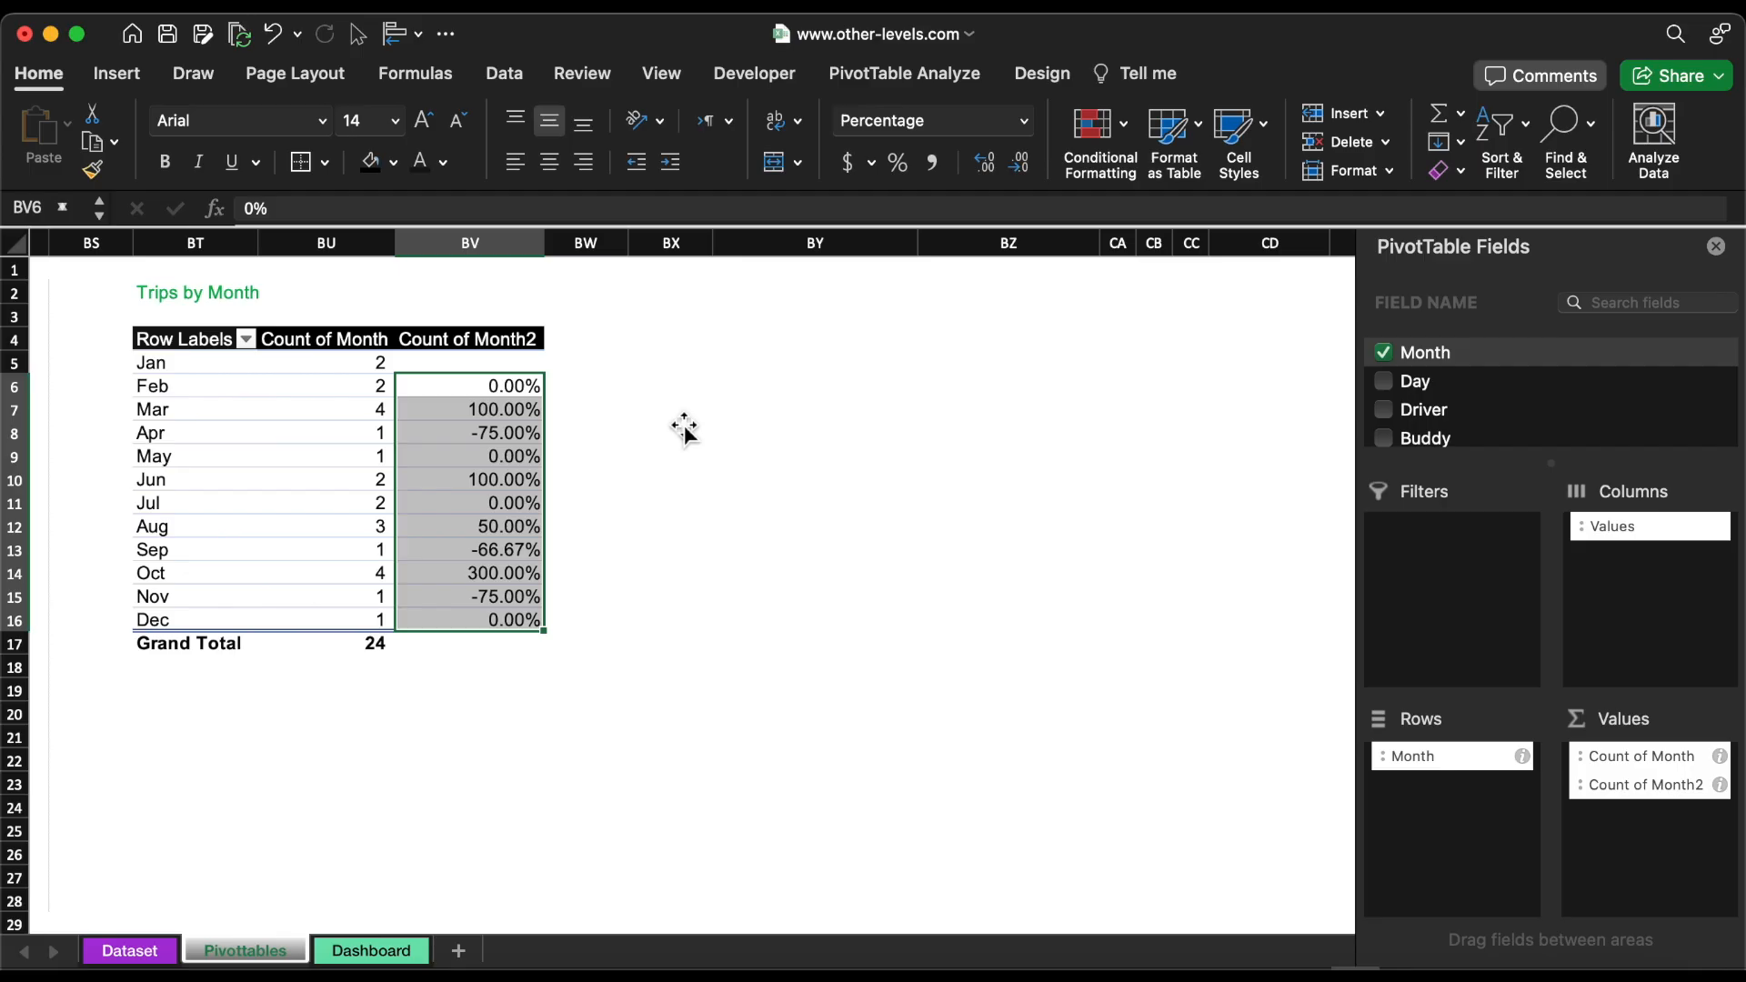
{"action": "left_click", "coordinate": [1017, 167]}
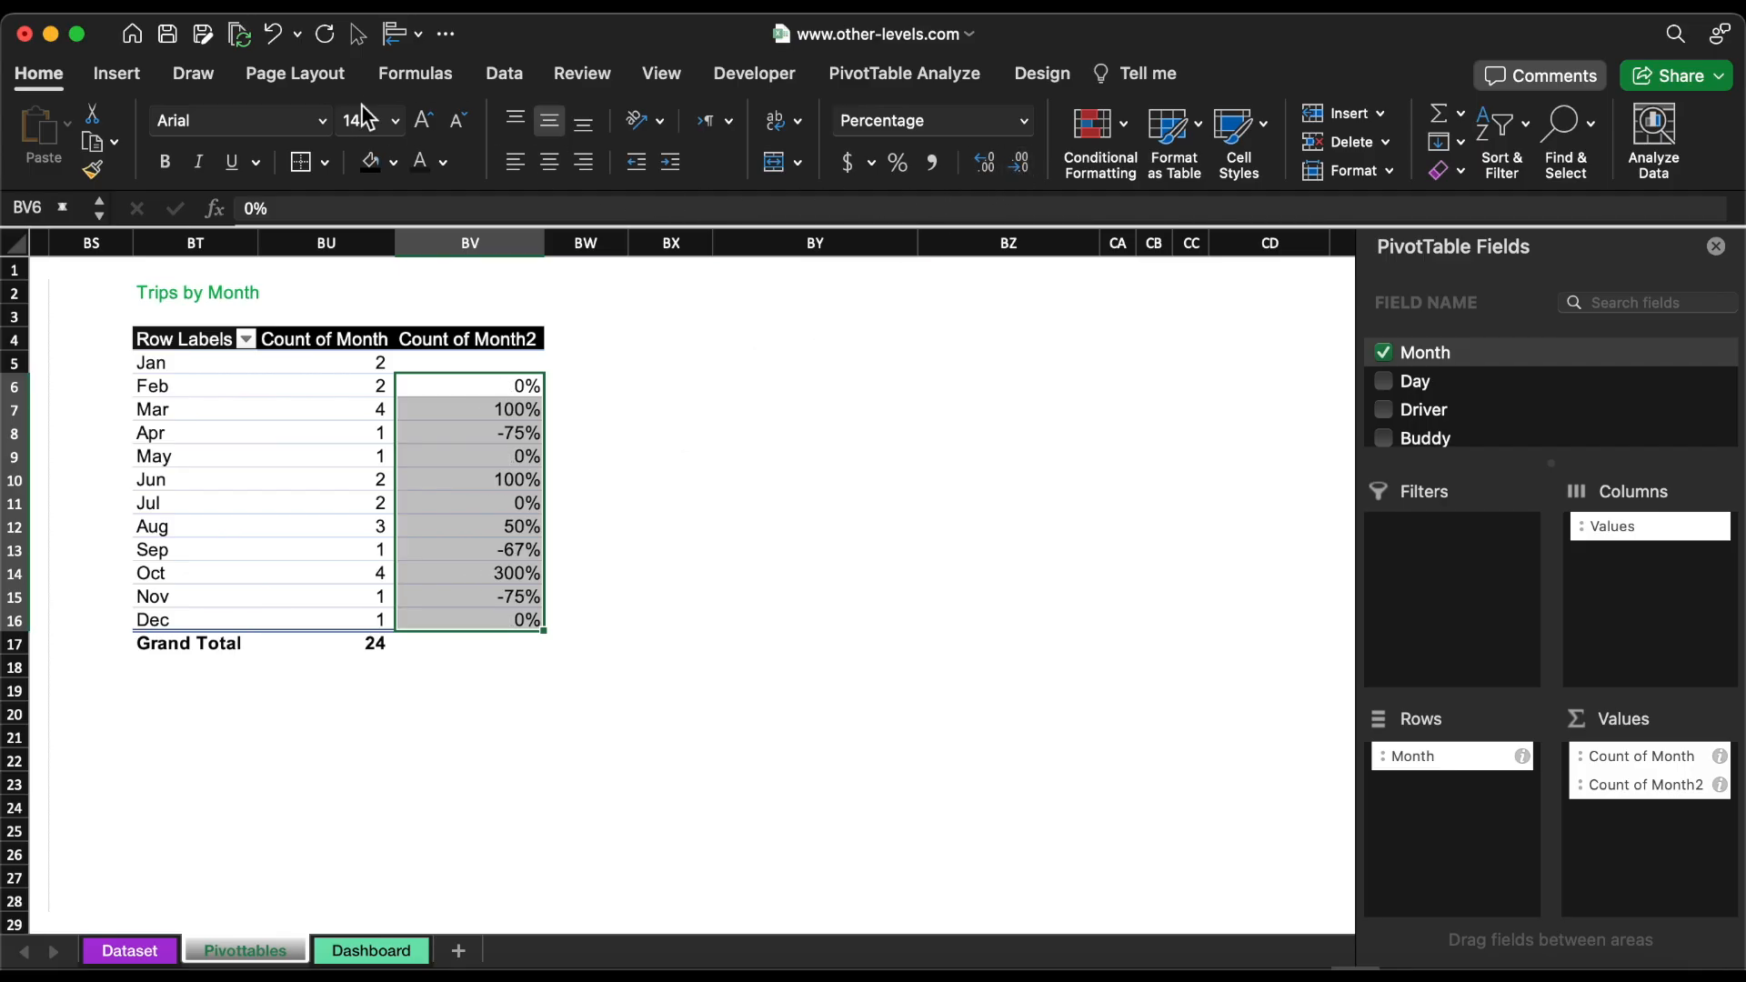
Step: Insert a line PivotChart from the Trips by Month pivot table and move it lower on the sheet
{"action": "left_click", "coordinate": [137, 76]}
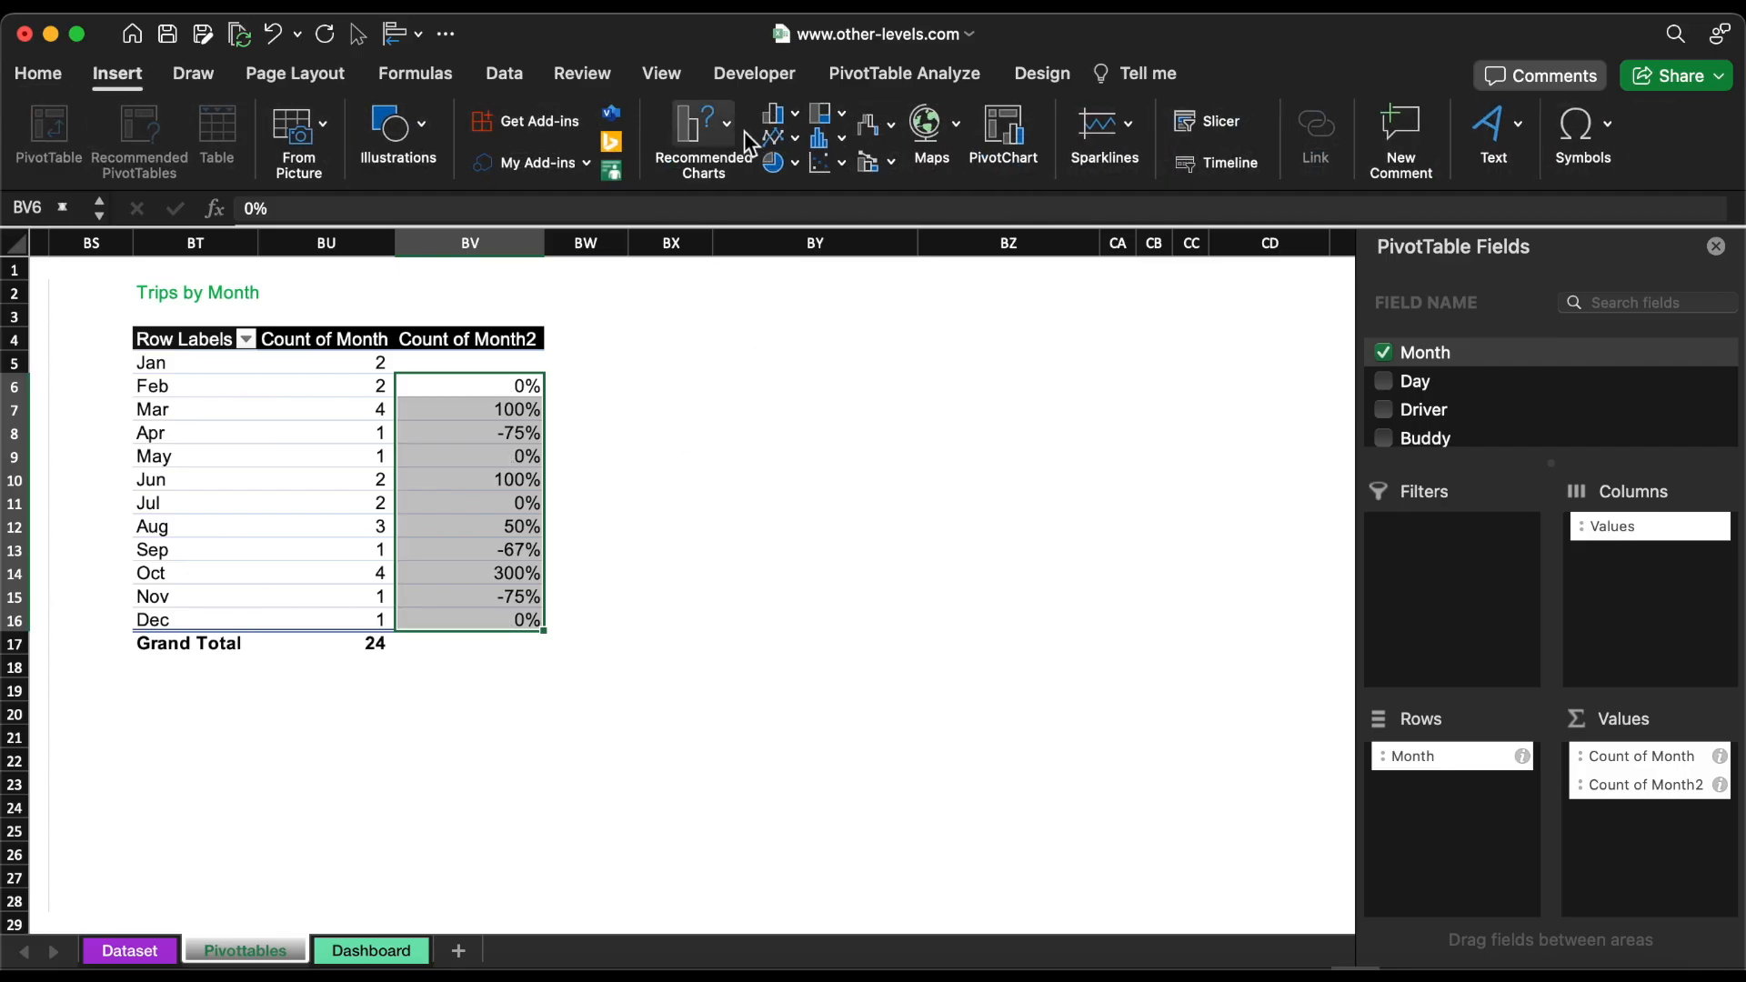
{"action": "left_click", "coordinate": [779, 141]}
{"action": "left_click", "coordinate": [824, 260]}
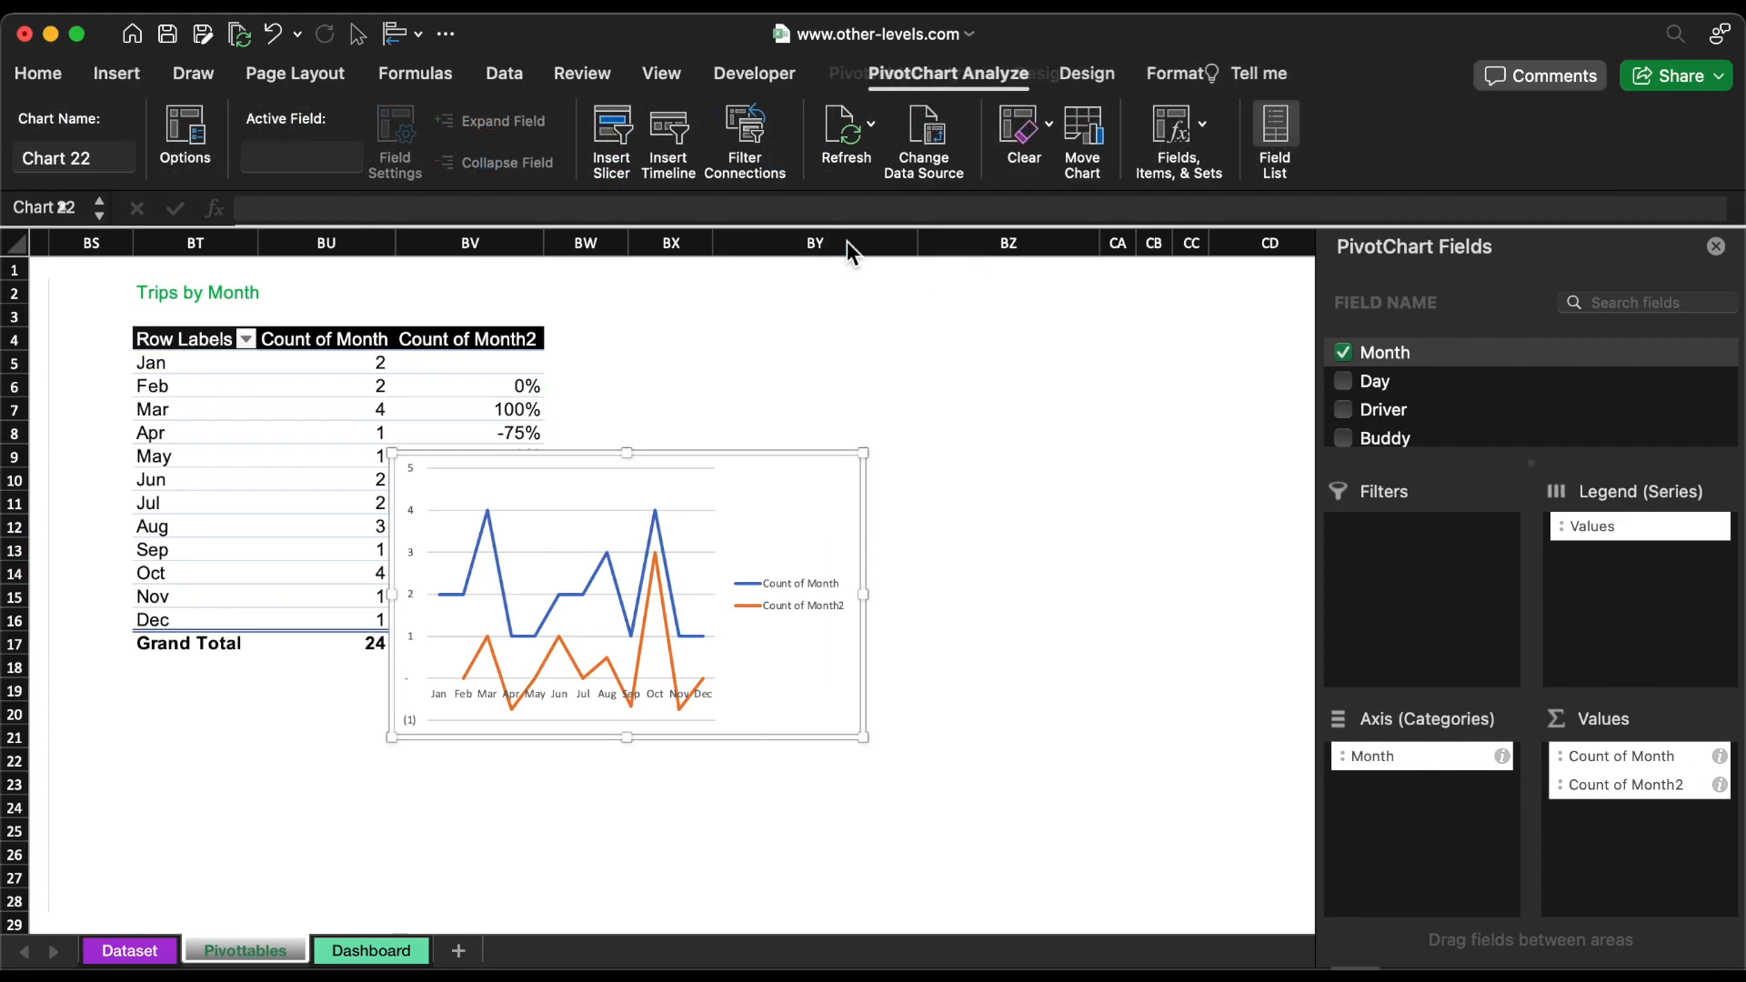
{"action": "left_click_drag", "start_coordinate": [824, 461], "coordinate": [646, 675]}
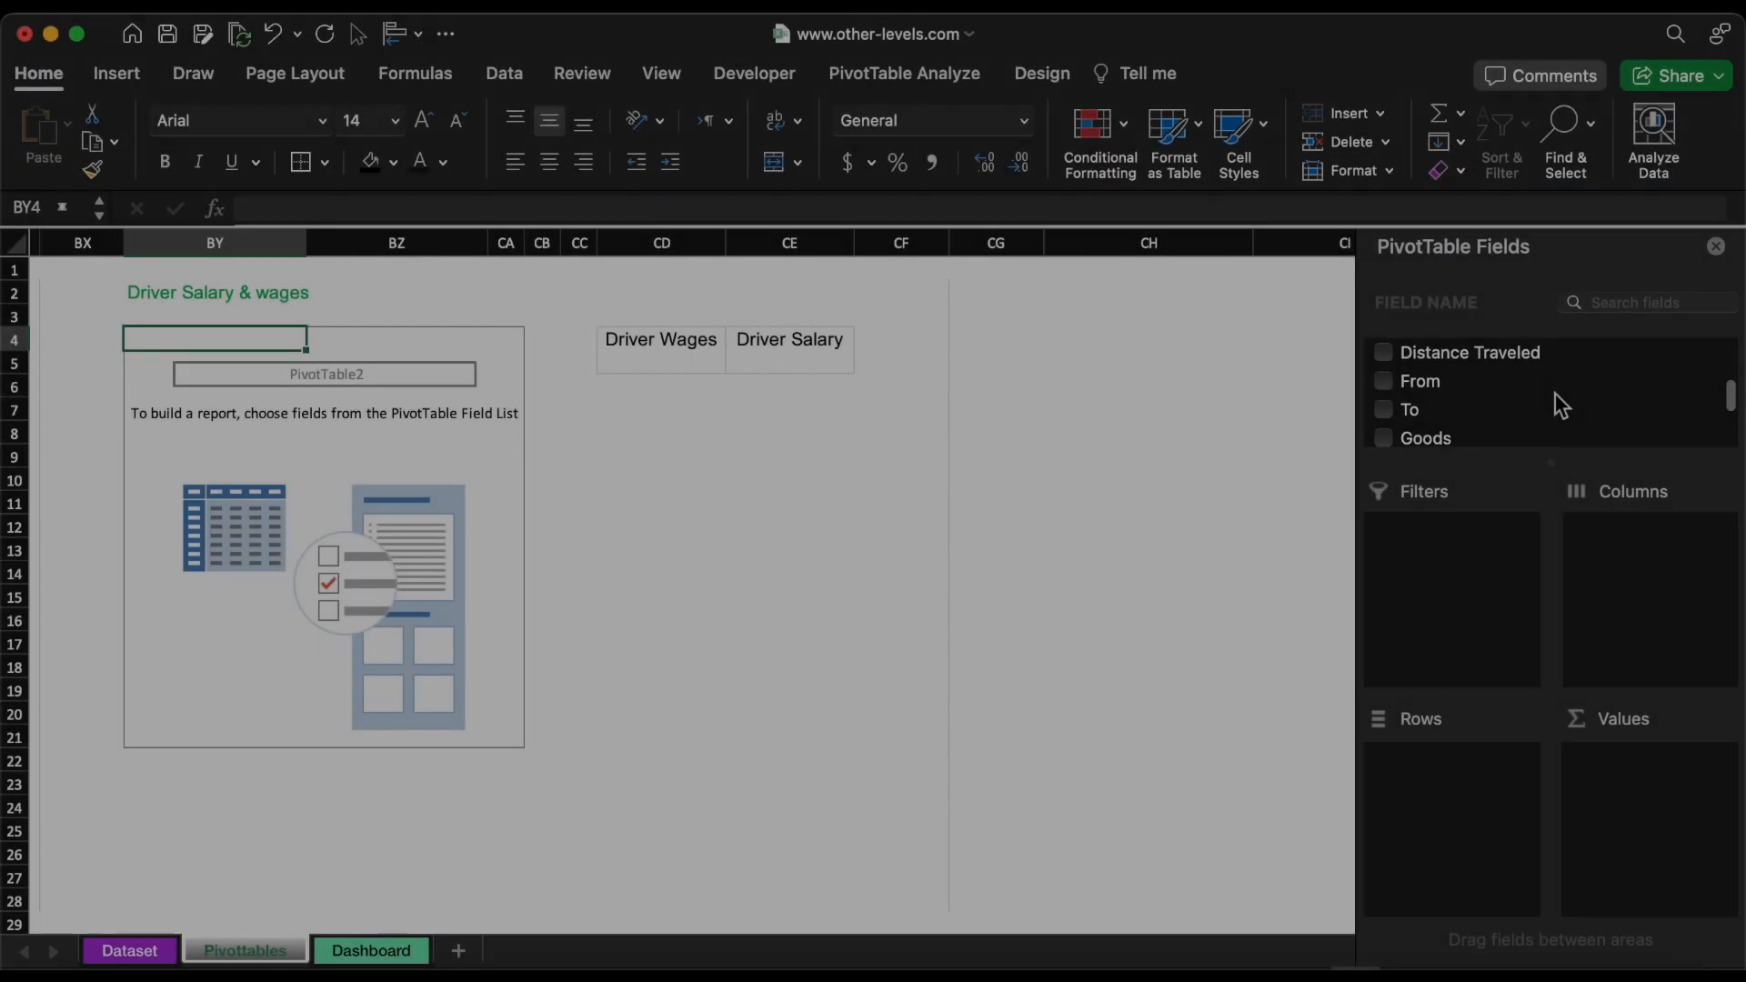
Step: Add Driver wage/trip and Driver Salary as summed values to the pivot table at BY4
{"action": "scroll", "coordinate": [1562, 405], "scroll_direction": "down", "scroll_amount": 2}
{"action": "left_click_drag", "start_coordinate": [1469, 377], "coordinate": [1646, 837]}
{"action": "left_click_drag", "start_coordinate": [1455, 433], "coordinate": [1645, 800]}
Step: Link the Driver Wages cell CD5 and the Driver Salary cell CE5 to their sums in the driver pivot table
{"action": "left_click", "coordinate": [686, 367]}
{"action": "type", "text": "="}
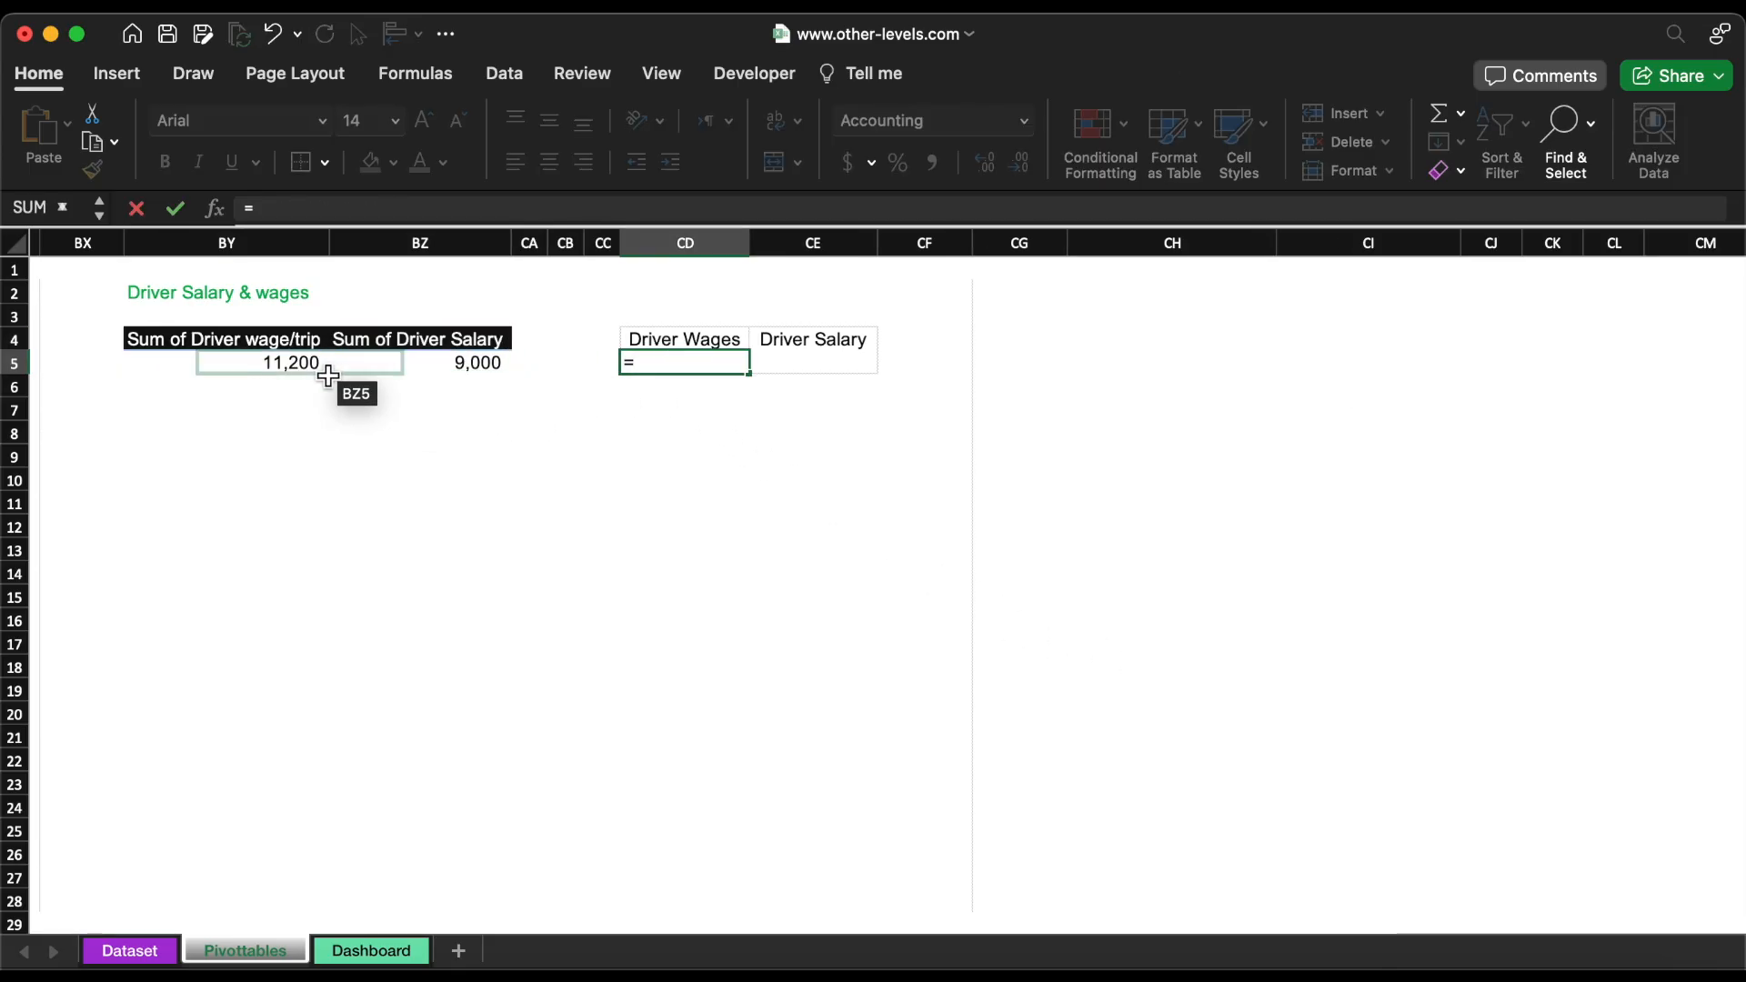
{"action": "left_click", "coordinate": [300, 369]}
{"action": "key", "text": "Return"}
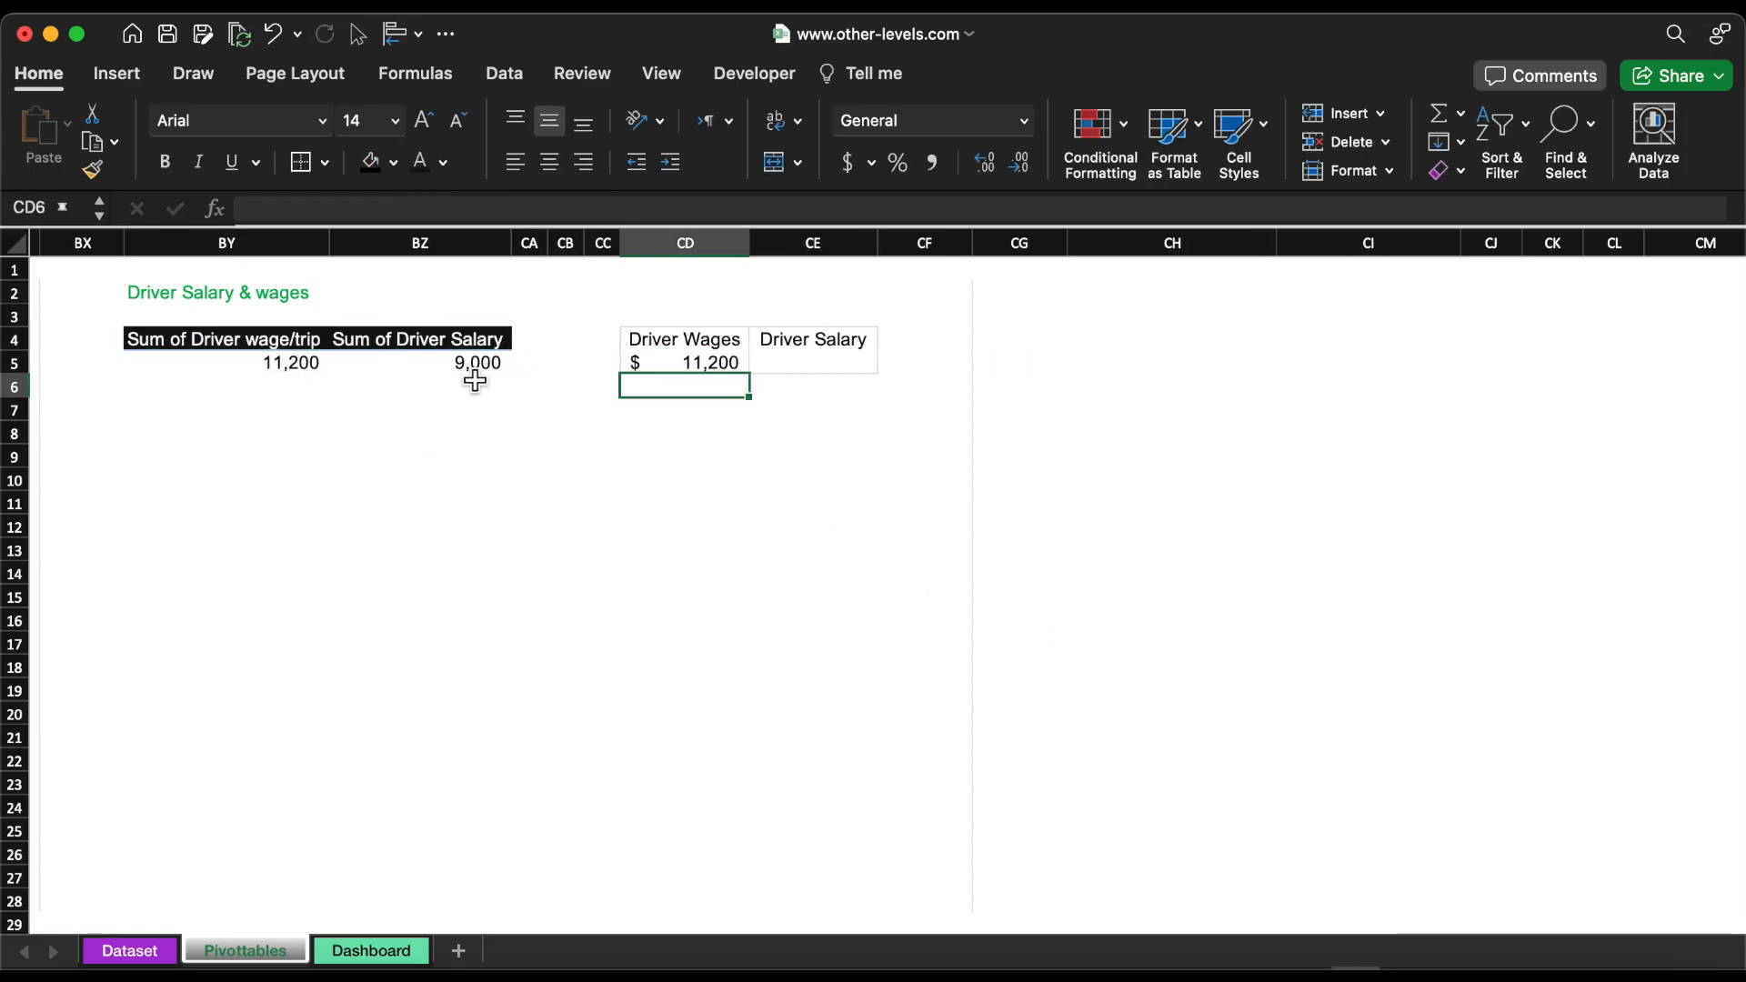
{"action": "left_click", "coordinate": [800, 367]}
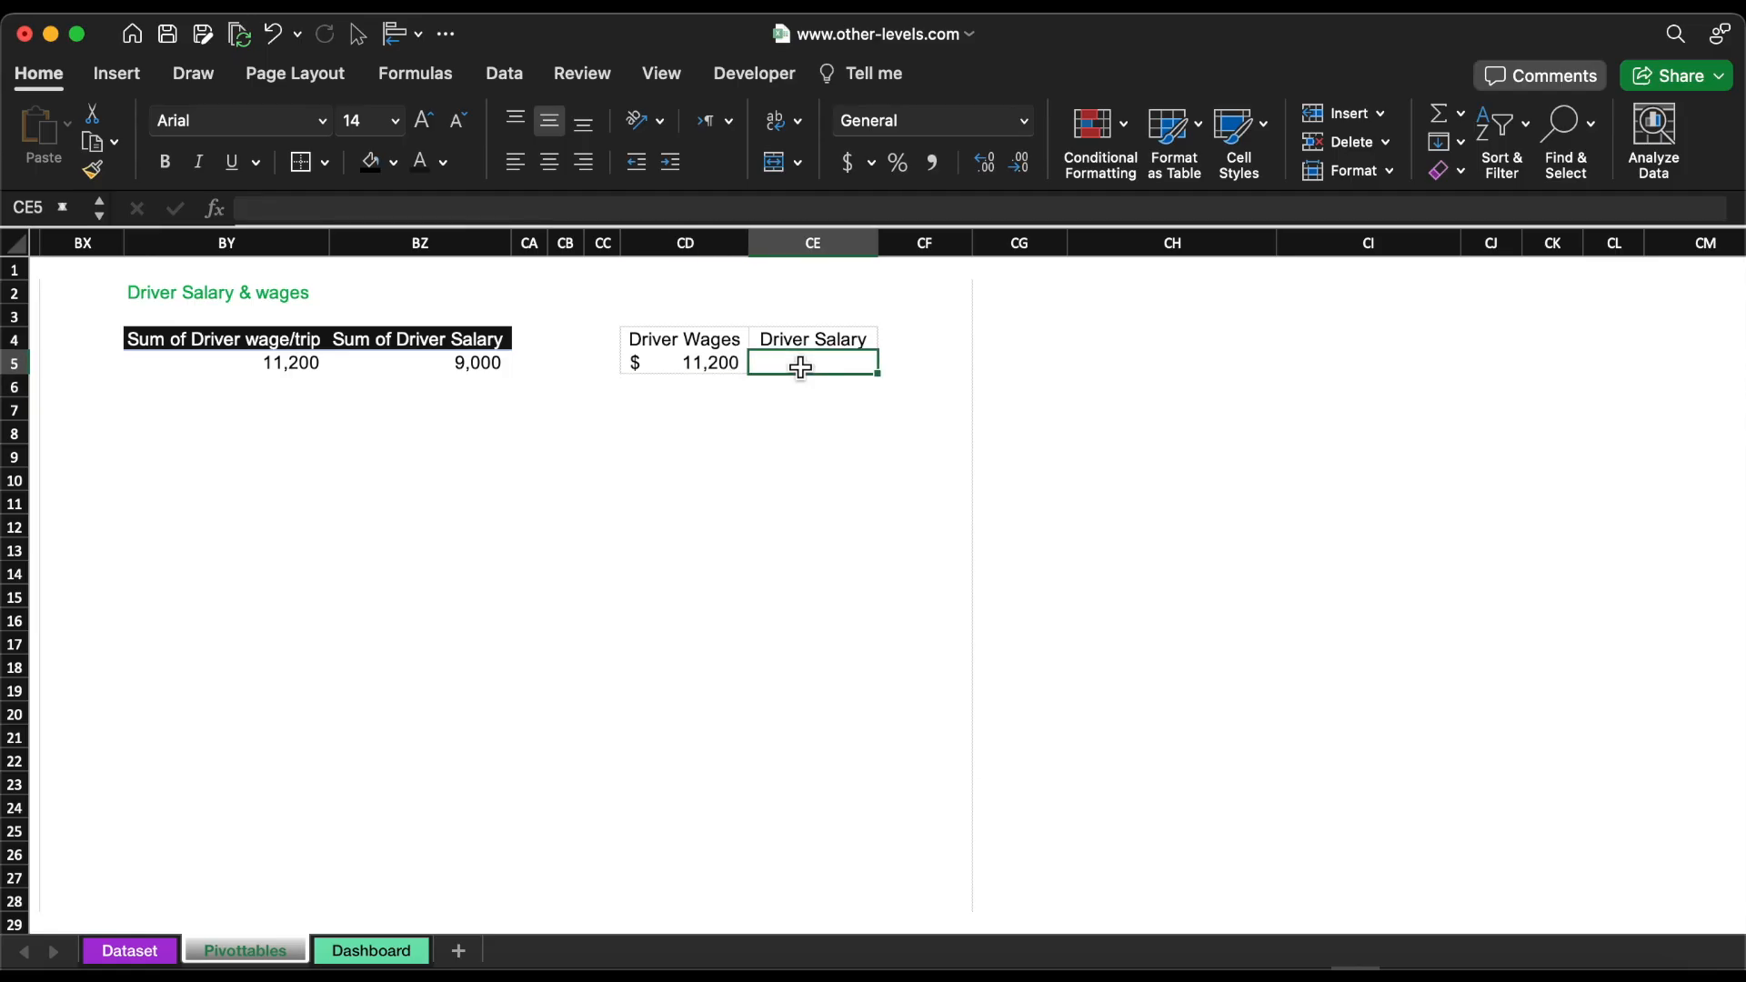
{"action": "left_click", "coordinate": [483, 367]}
{"action": "key", "text": "Return"}
Step: Add Buddy wage/trip and Buddy Salary as summed values to the pivot table at CH4
{"action": "scroll", "coordinate": [830, 378], "scroll_direction": "right", "scroll_amount": 5}
{"action": "key", "text": "Up"}
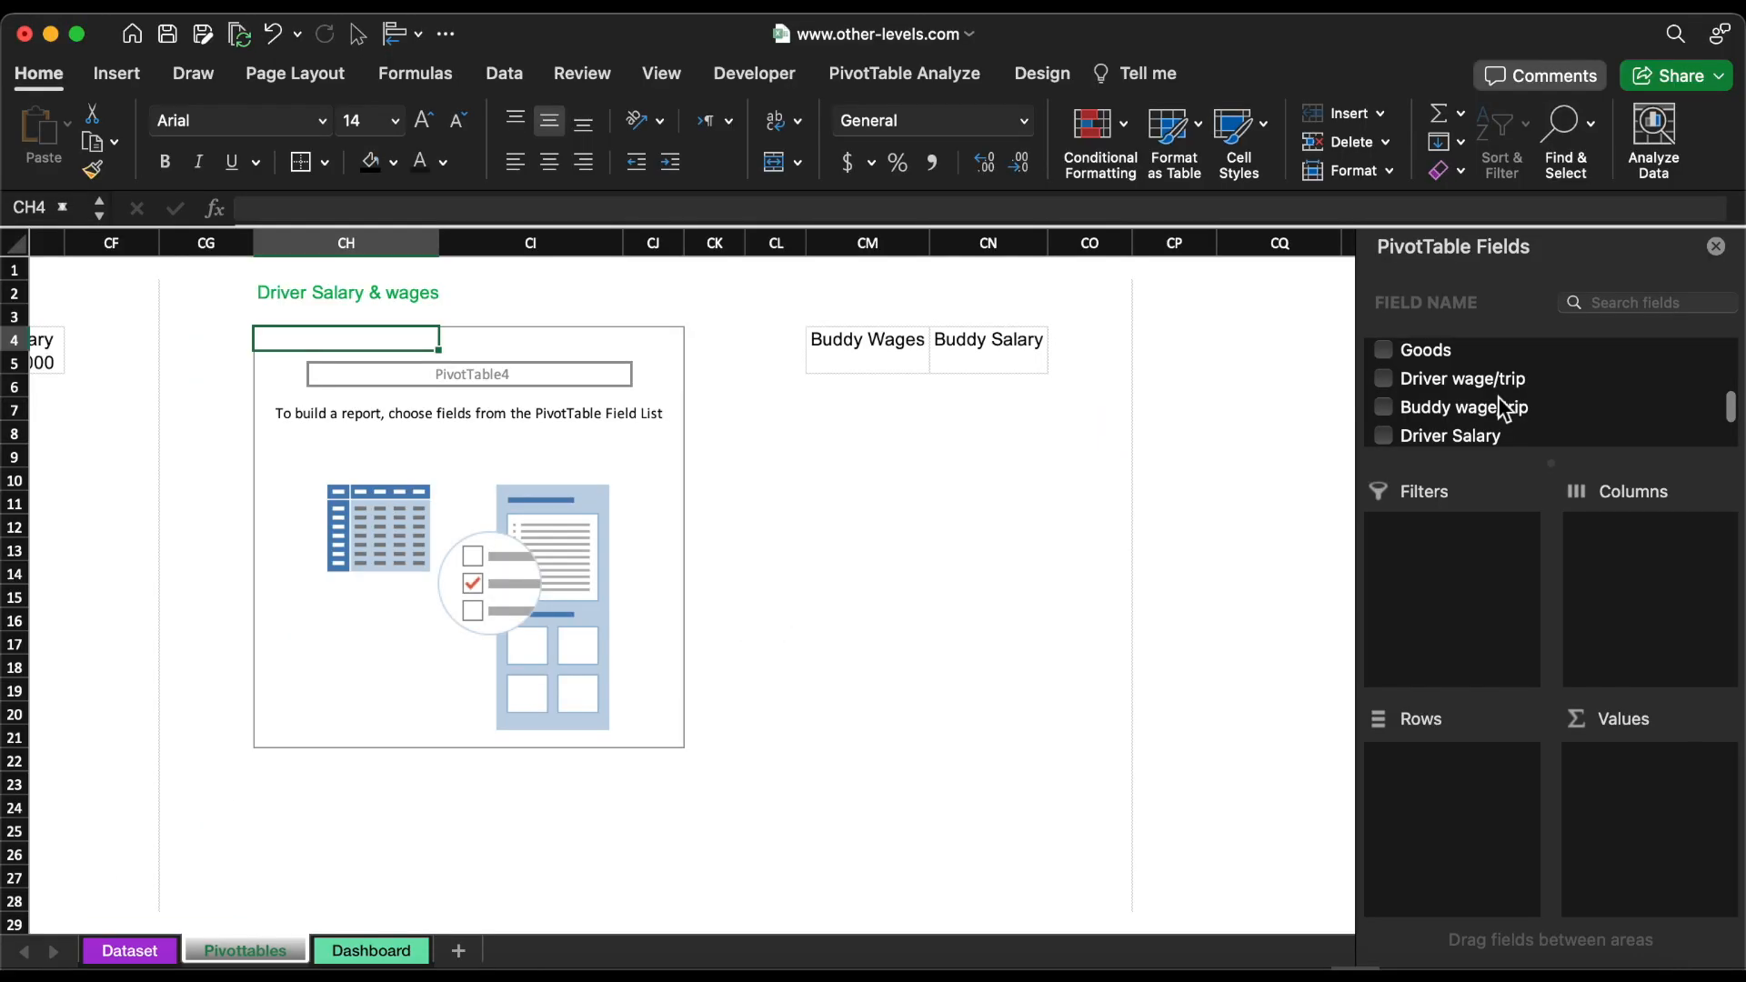
{"action": "scroll", "coordinate": [1498, 396], "scroll_direction": "down", "scroll_amount": 2}
{"action": "left_click_drag", "start_coordinate": [1481, 374], "coordinate": [1651, 824]}
{"action": "left_click_drag", "start_coordinate": [1458, 420], "coordinate": [1657, 810]}
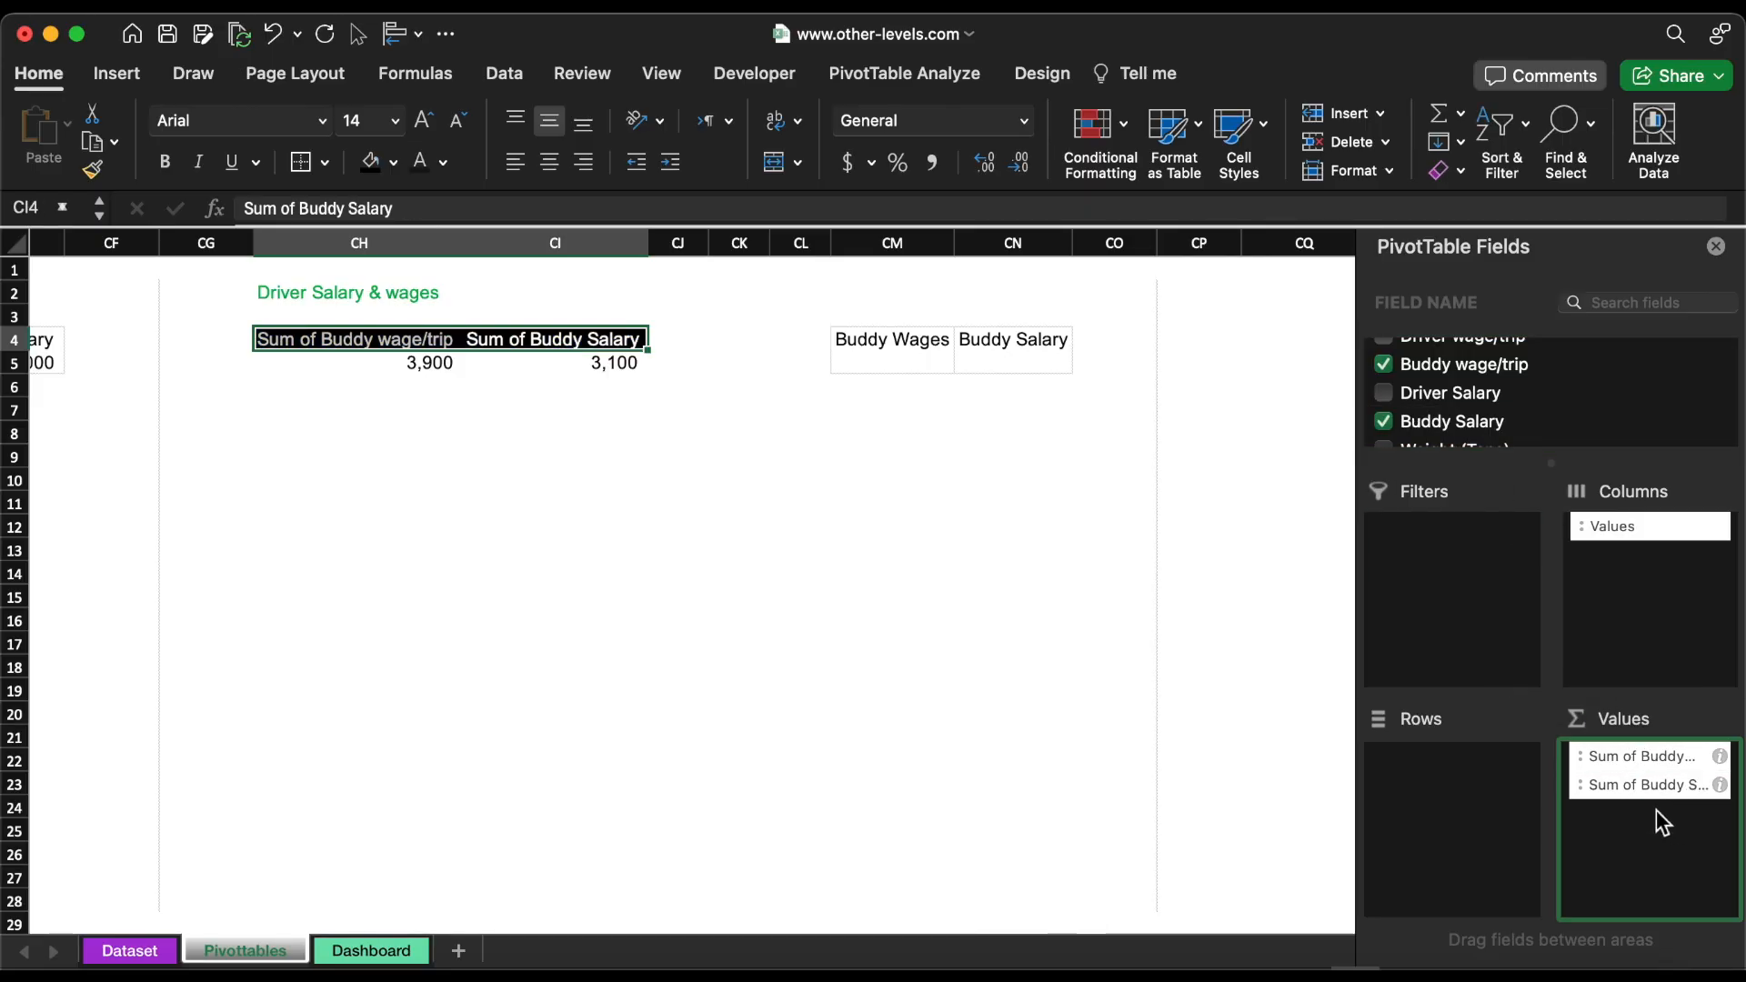
Step: Link the Buddy Wages cell CM5 and the Buddy Salary cell CN5 to their sums in the buddy pivot table
{"action": "left_click", "coordinate": [912, 372]}
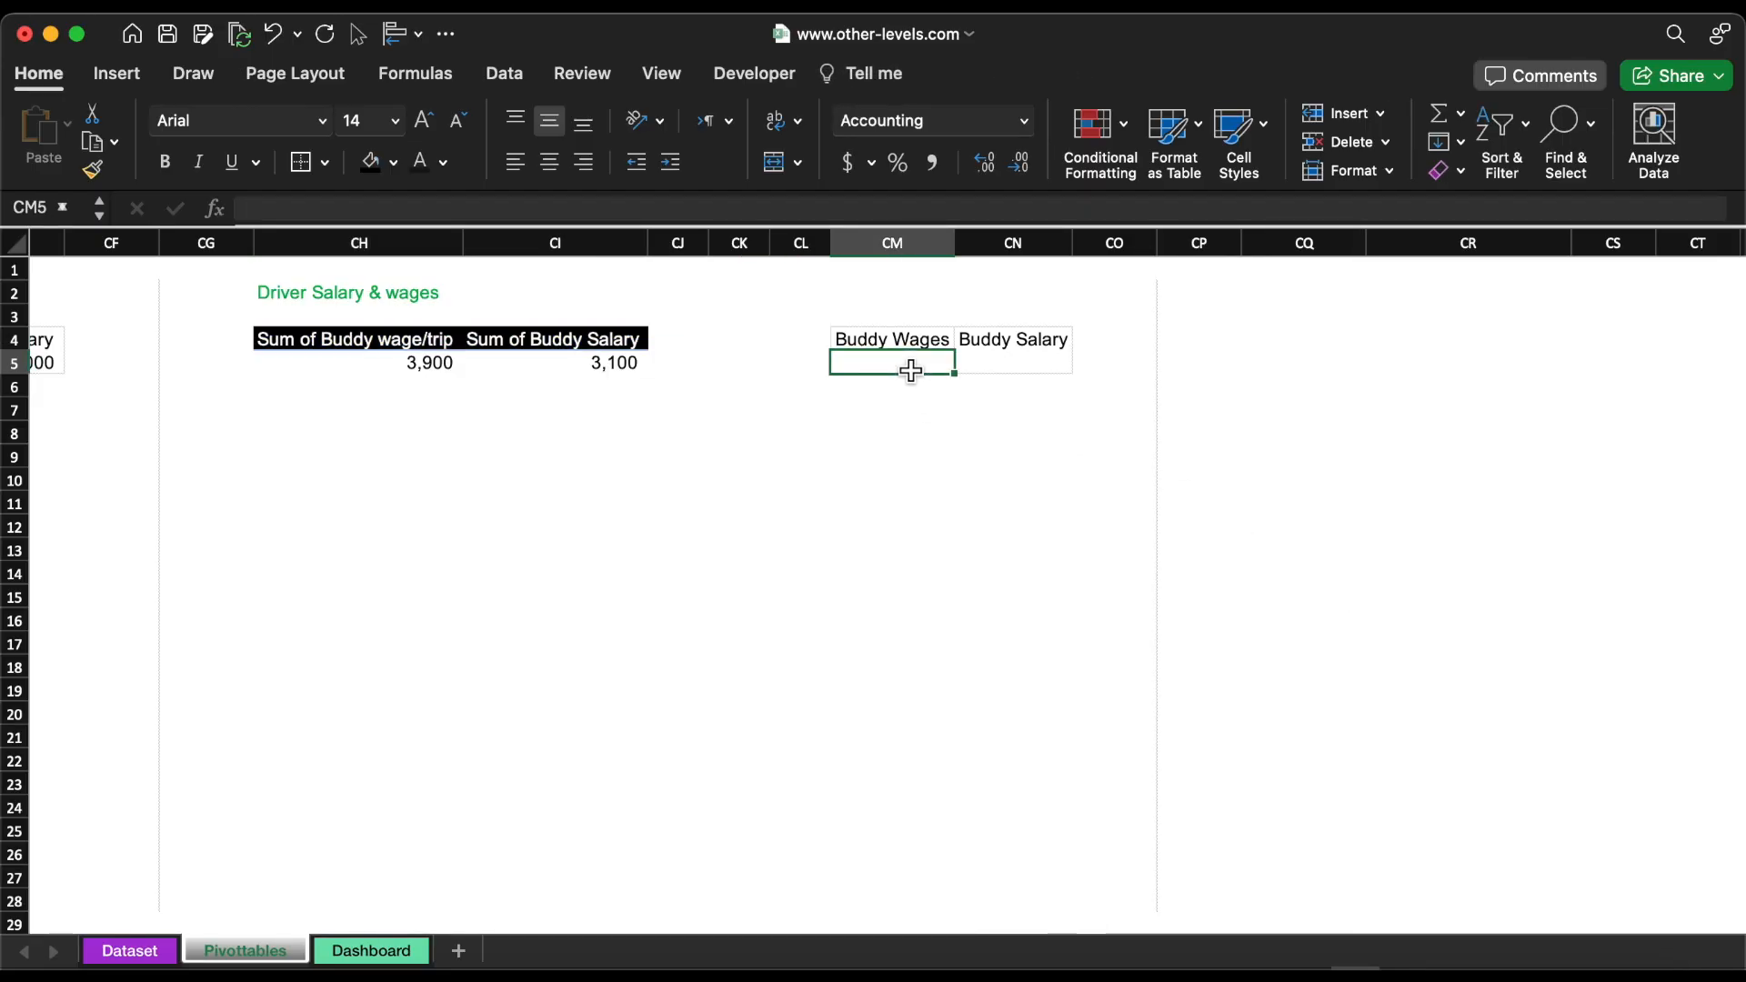
{"action": "type", "text": "="}
{"action": "left_click", "coordinate": [415, 364]}
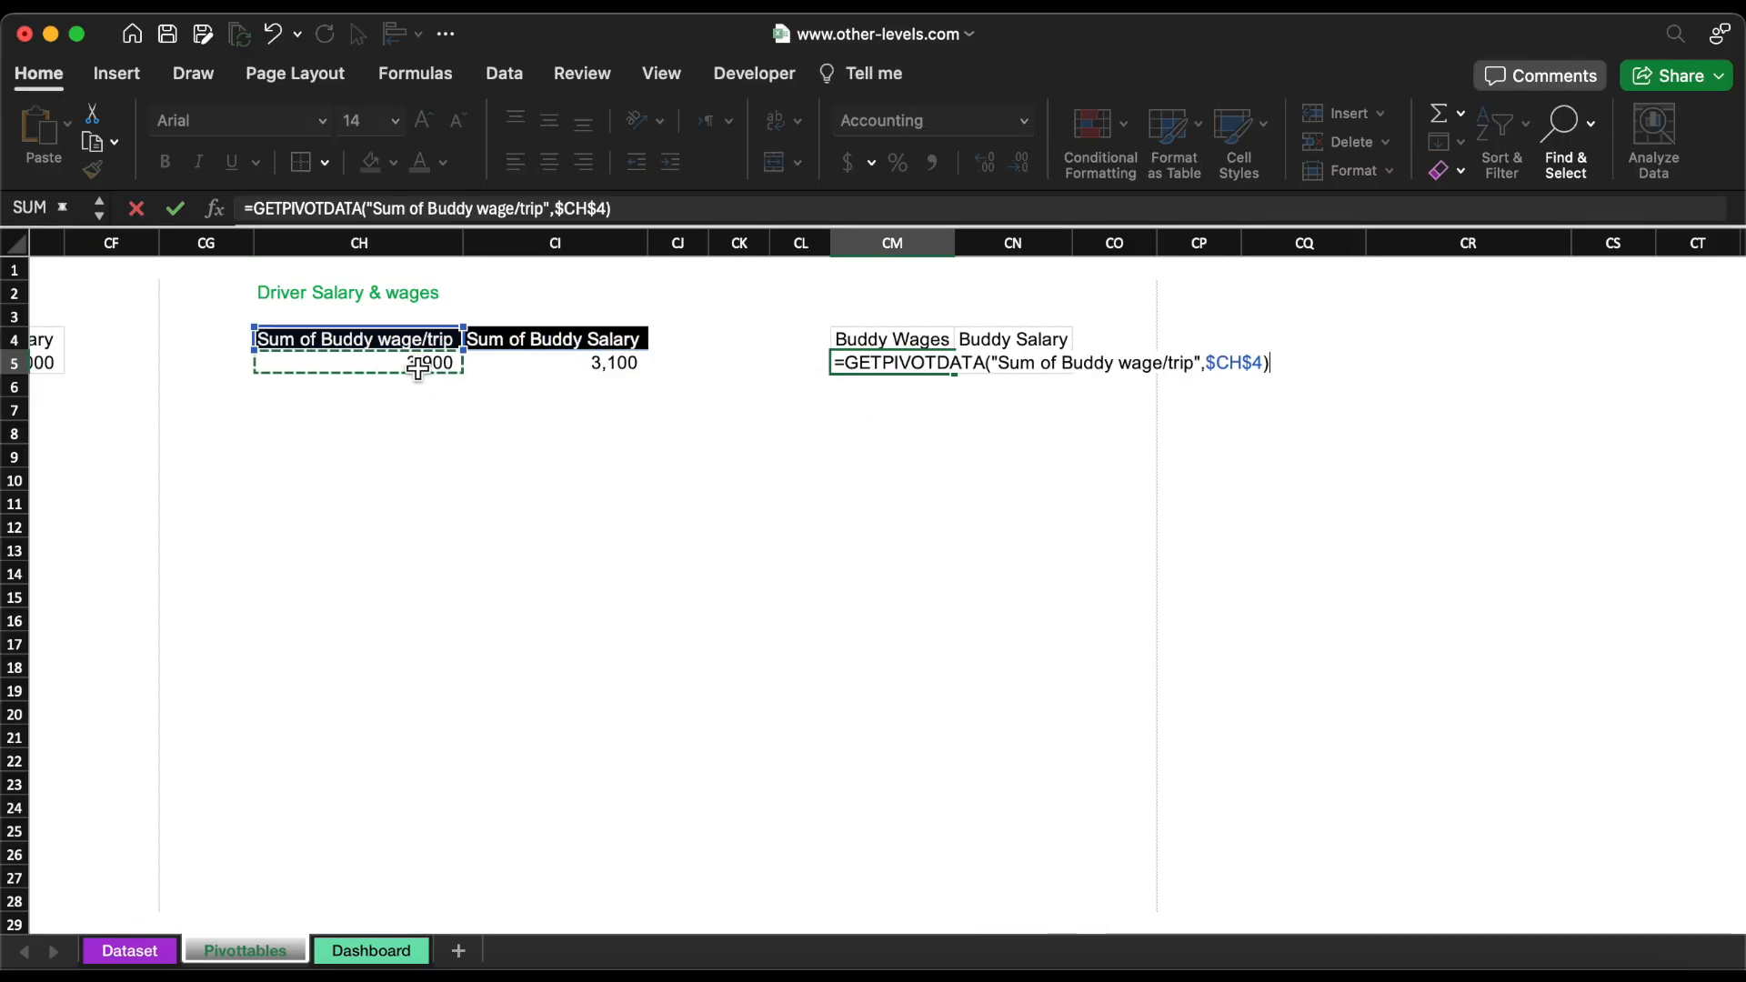
{"action": "key", "text": "Return"}
{"action": "left_click", "coordinate": [1028, 367]}
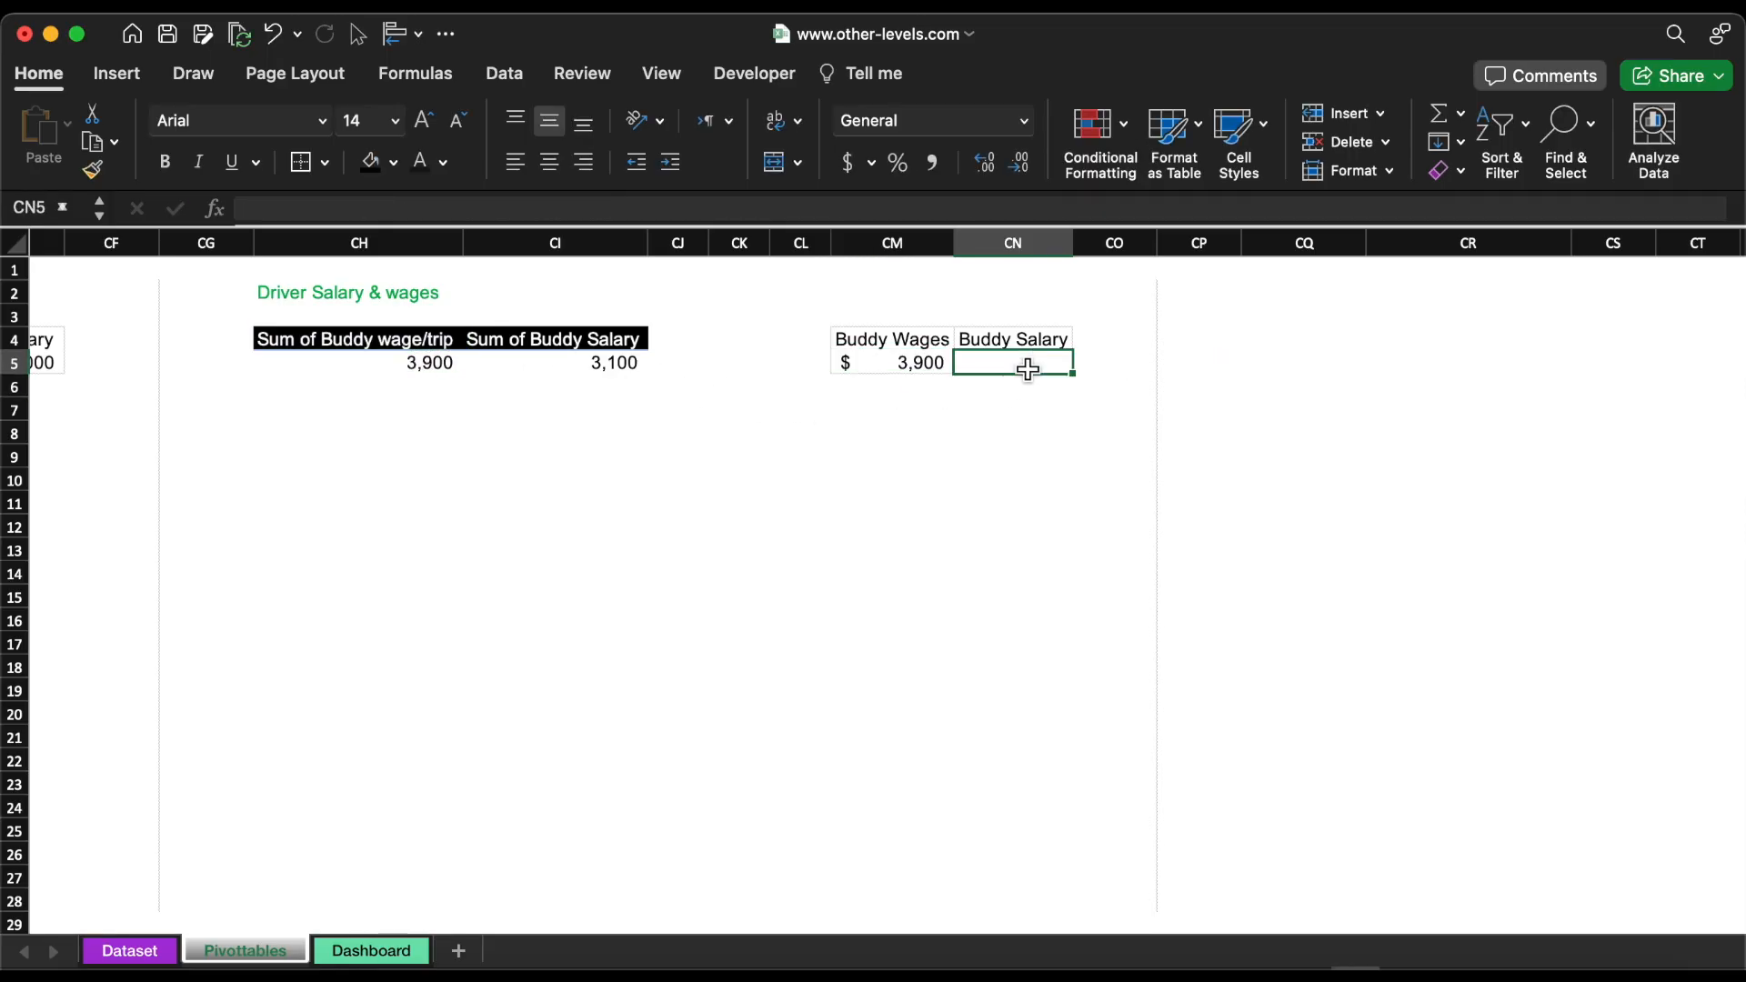
{"action": "type", "text": "="}
{"action": "left_click", "coordinate": [627, 366]}
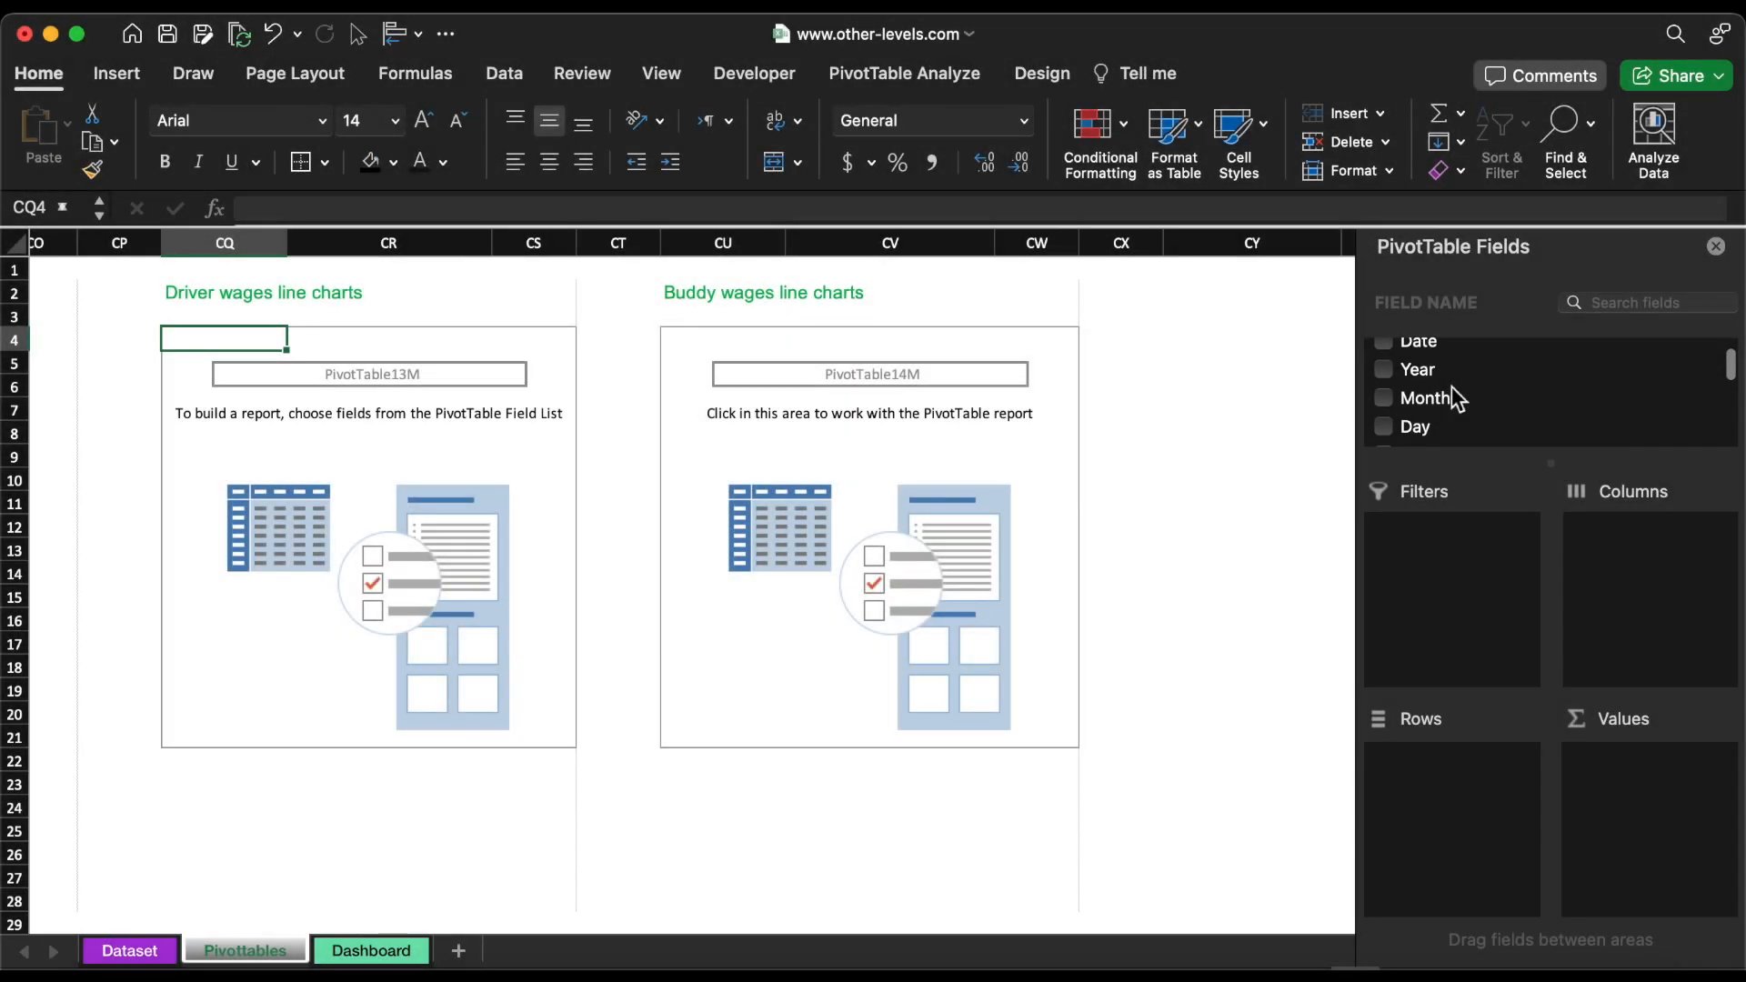
Step: Build the driver wages pivot table at CQ4 with Month as rows and Driver wage/trip as summed values
{"action": "left_click_drag", "start_coordinate": [1452, 397], "coordinate": [1443, 784]}
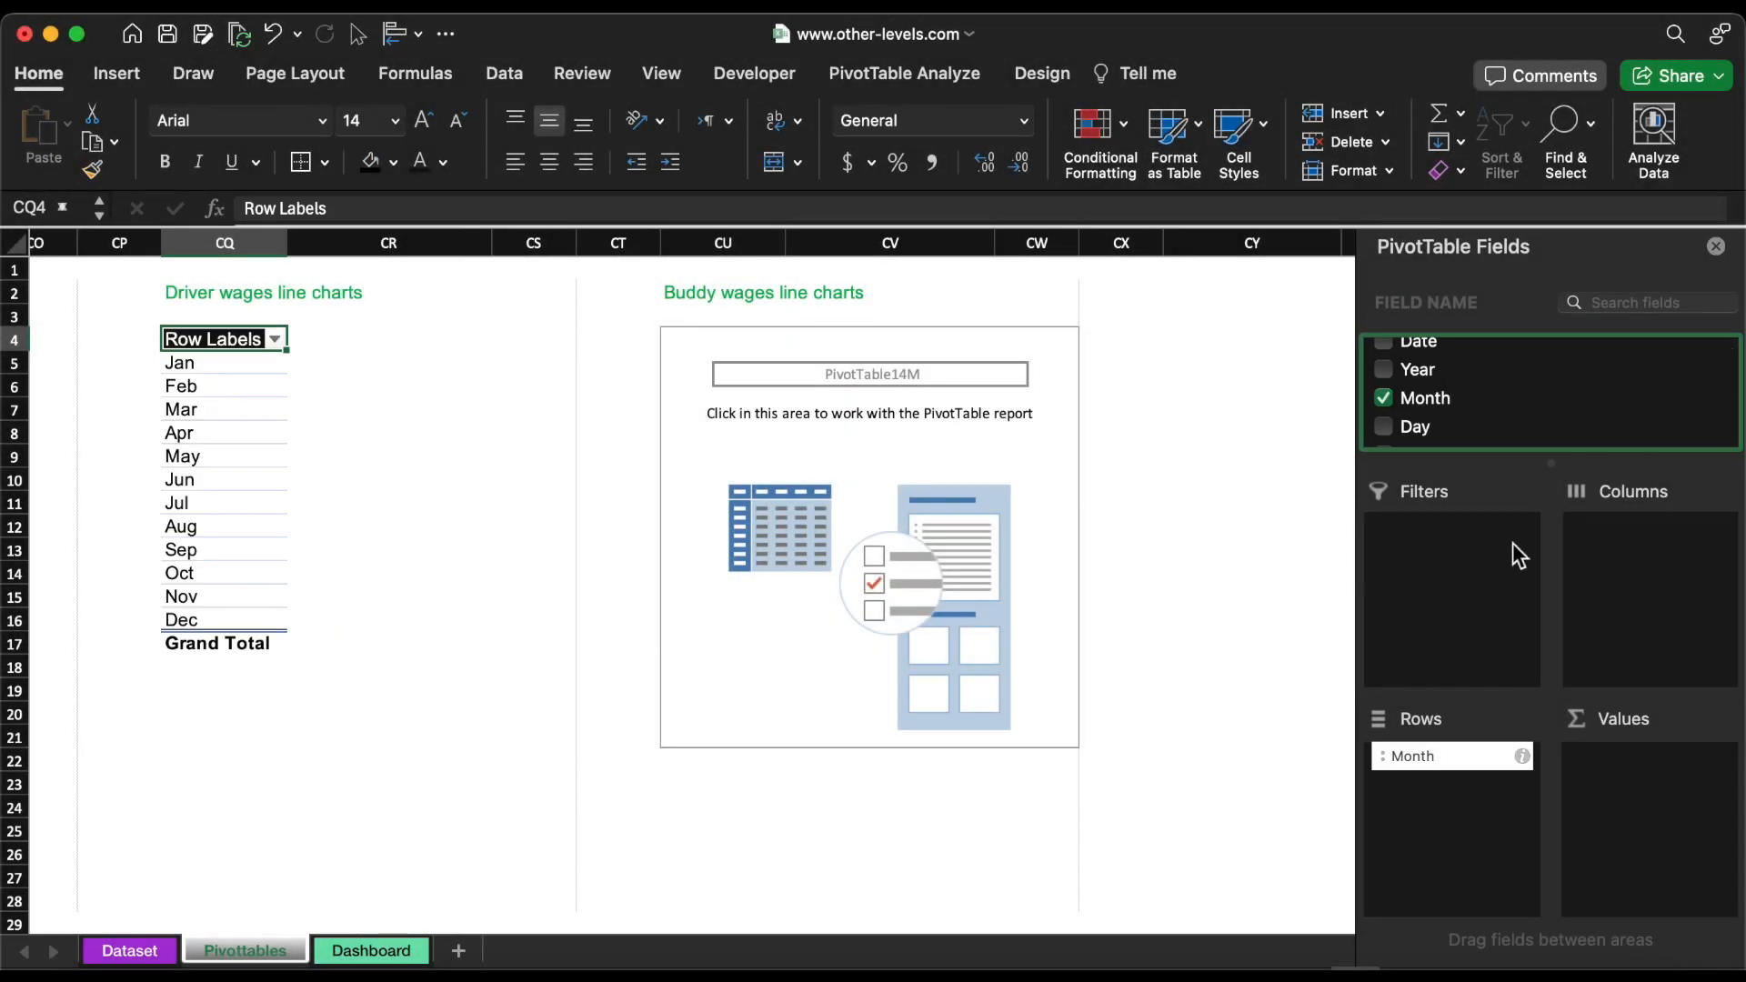
{"action": "scroll", "coordinate": [1547, 396], "scroll_direction": "down", "scroll_amount": 5}
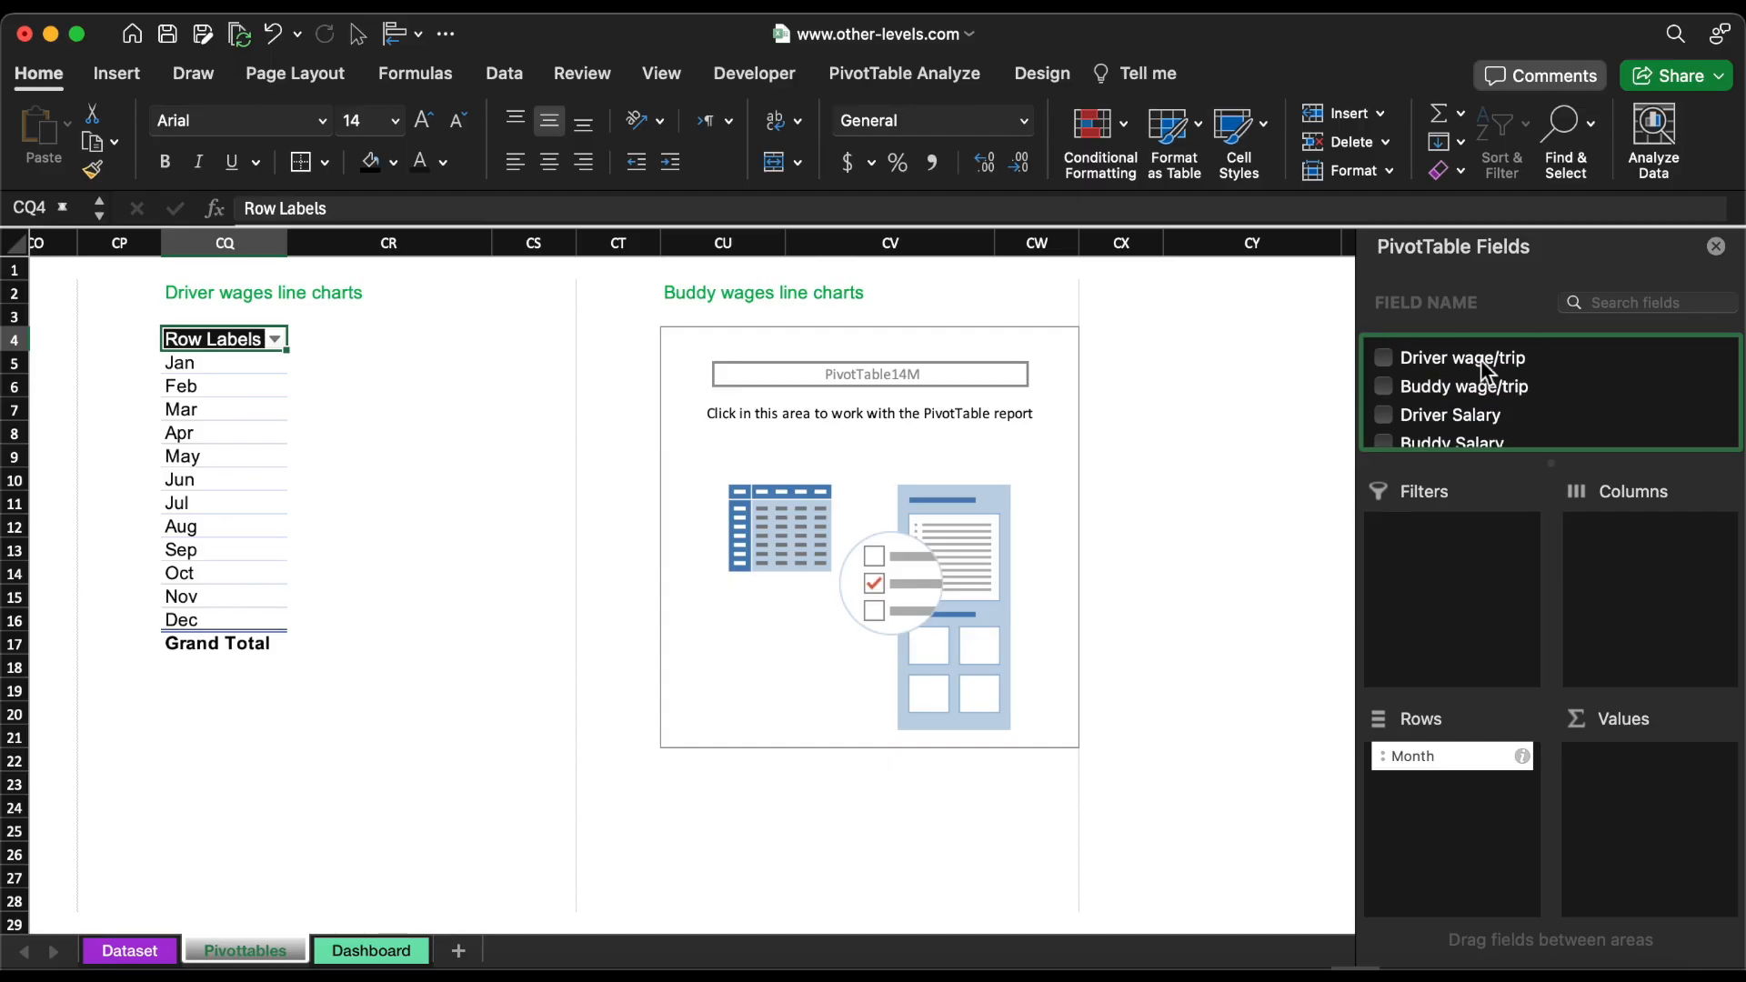
{"action": "left_click_drag", "start_coordinate": [1492, 361], "coordinate": [1626, 794]}
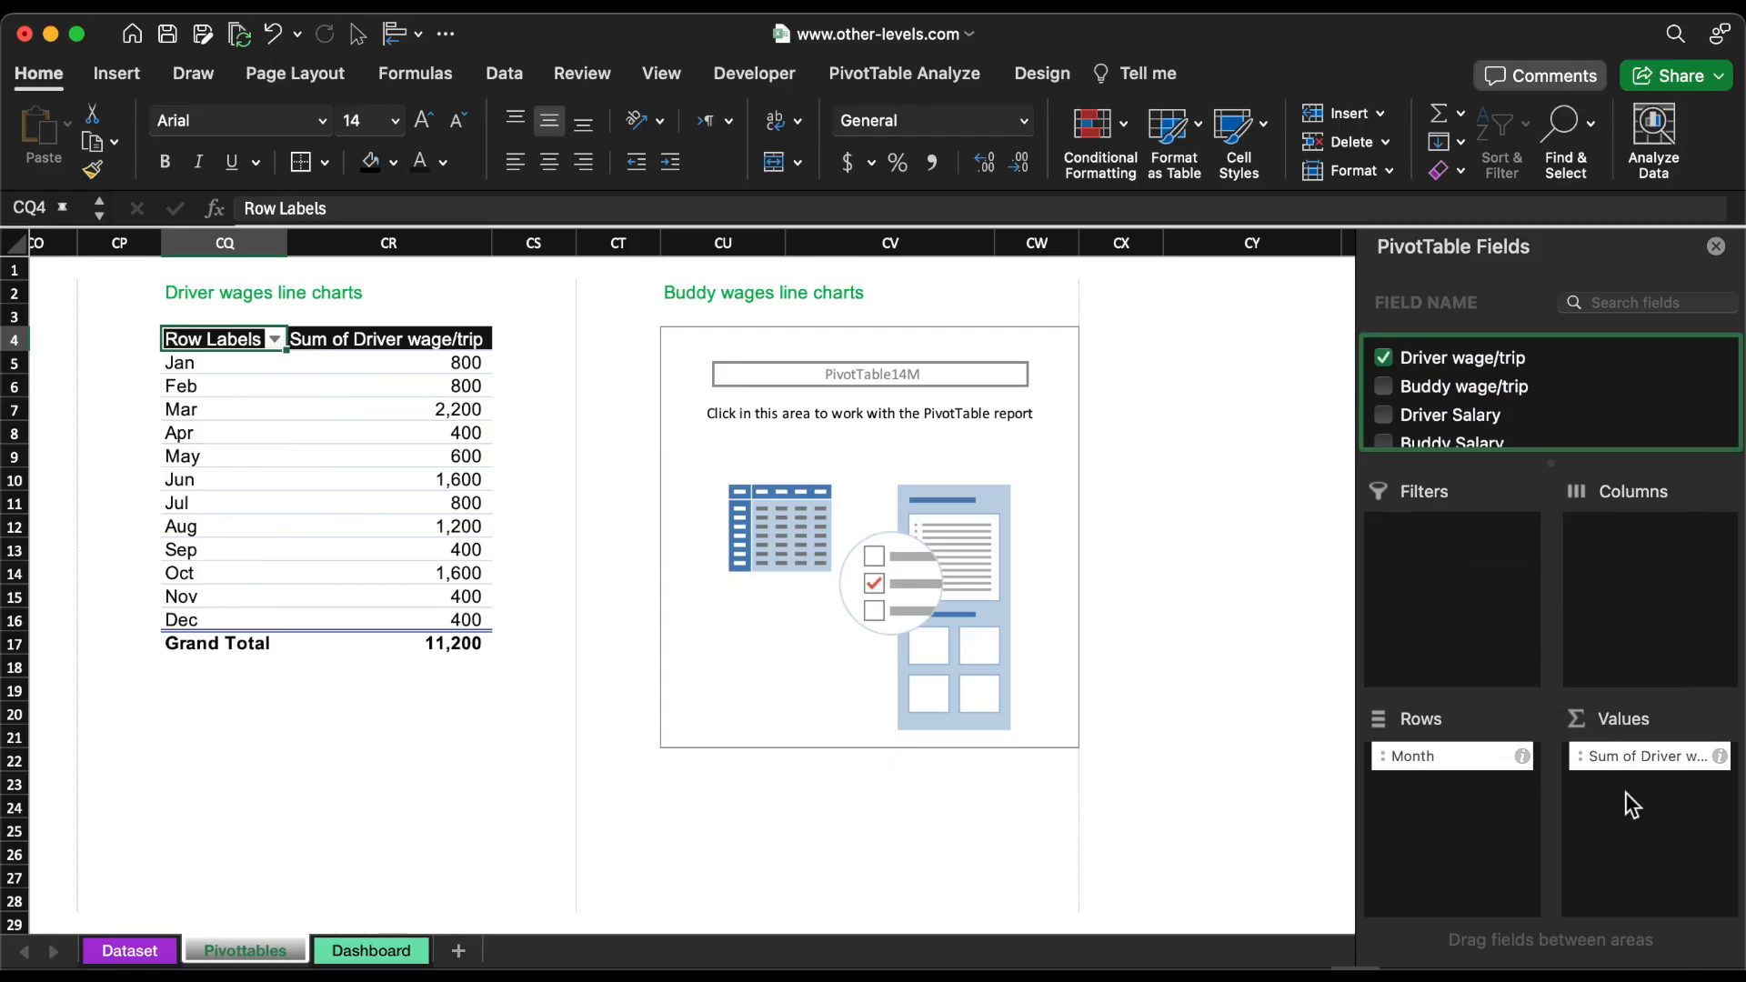
Step: Build the buddy wages pivot table at CU4 with Month as rows and Buddy wage/trip as summed values
{"action": "left_click", "coordinate": [745, 349]}
{"action": "left_click_drag", "start_coordinate": [1412, 394], "coordinate": [1608, 791]}
{"action": "scroll", "coordinate": [1503, 397], "scroll_direction": "down", "scroll_amount": 3}
{"action": "scroll", "coordinate": [1502, 397], "scroll_direction": "up", "scroll_amount": 3}
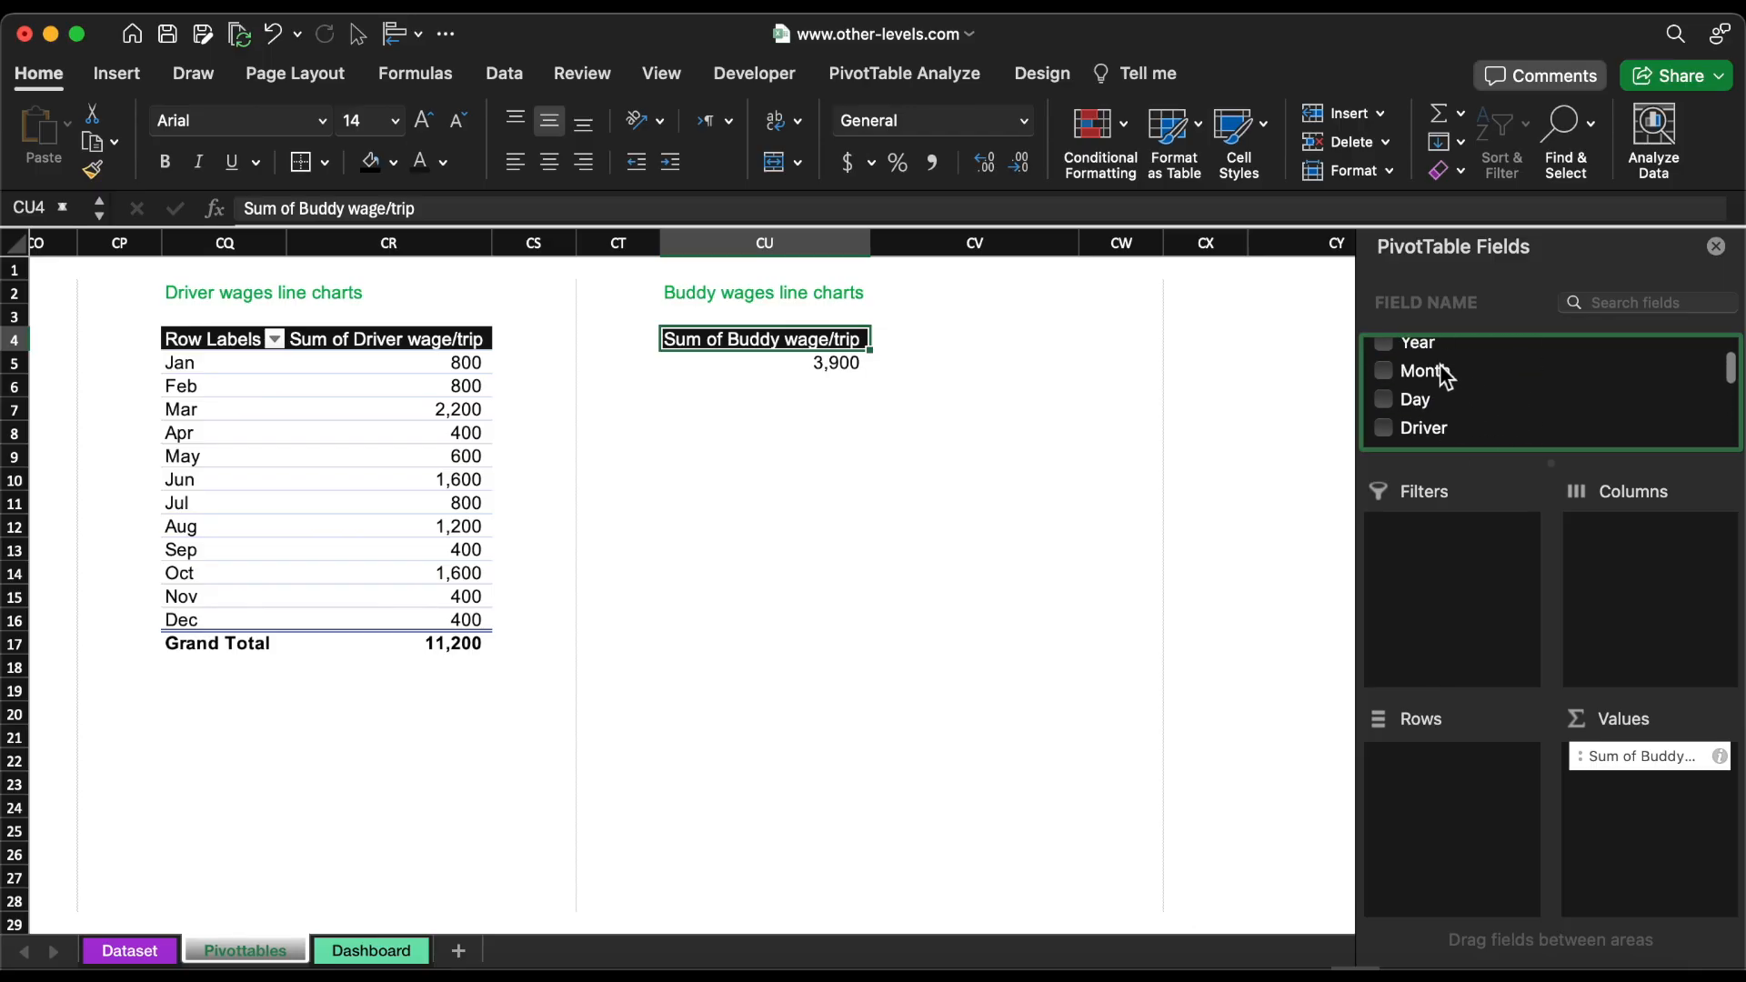
{"action": "left_click_drag", "start_coordinate": [1442, 373], "coordinate": [1450, 788]}
Step: Insert a line PivotChart from the driver wages pivot table and place it below the table
{"action": "left_click", "coordinate": [397, 386]}
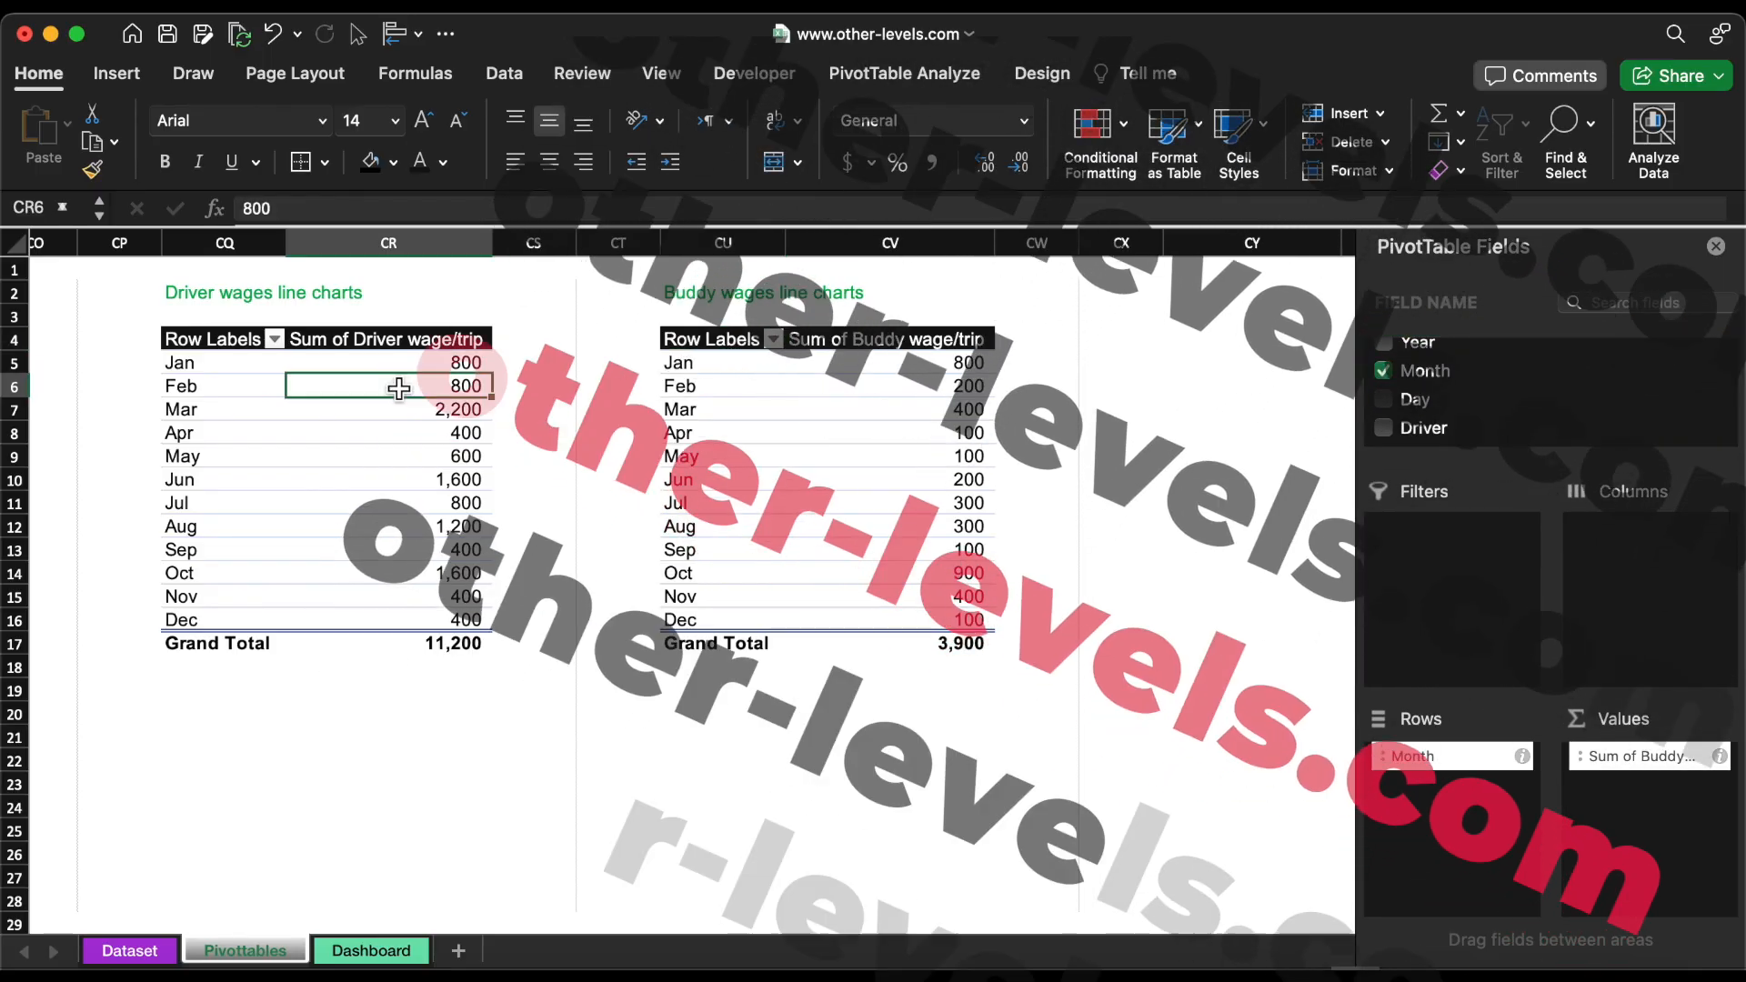
{"action": "left_click", "coordinate": [126, 75]}
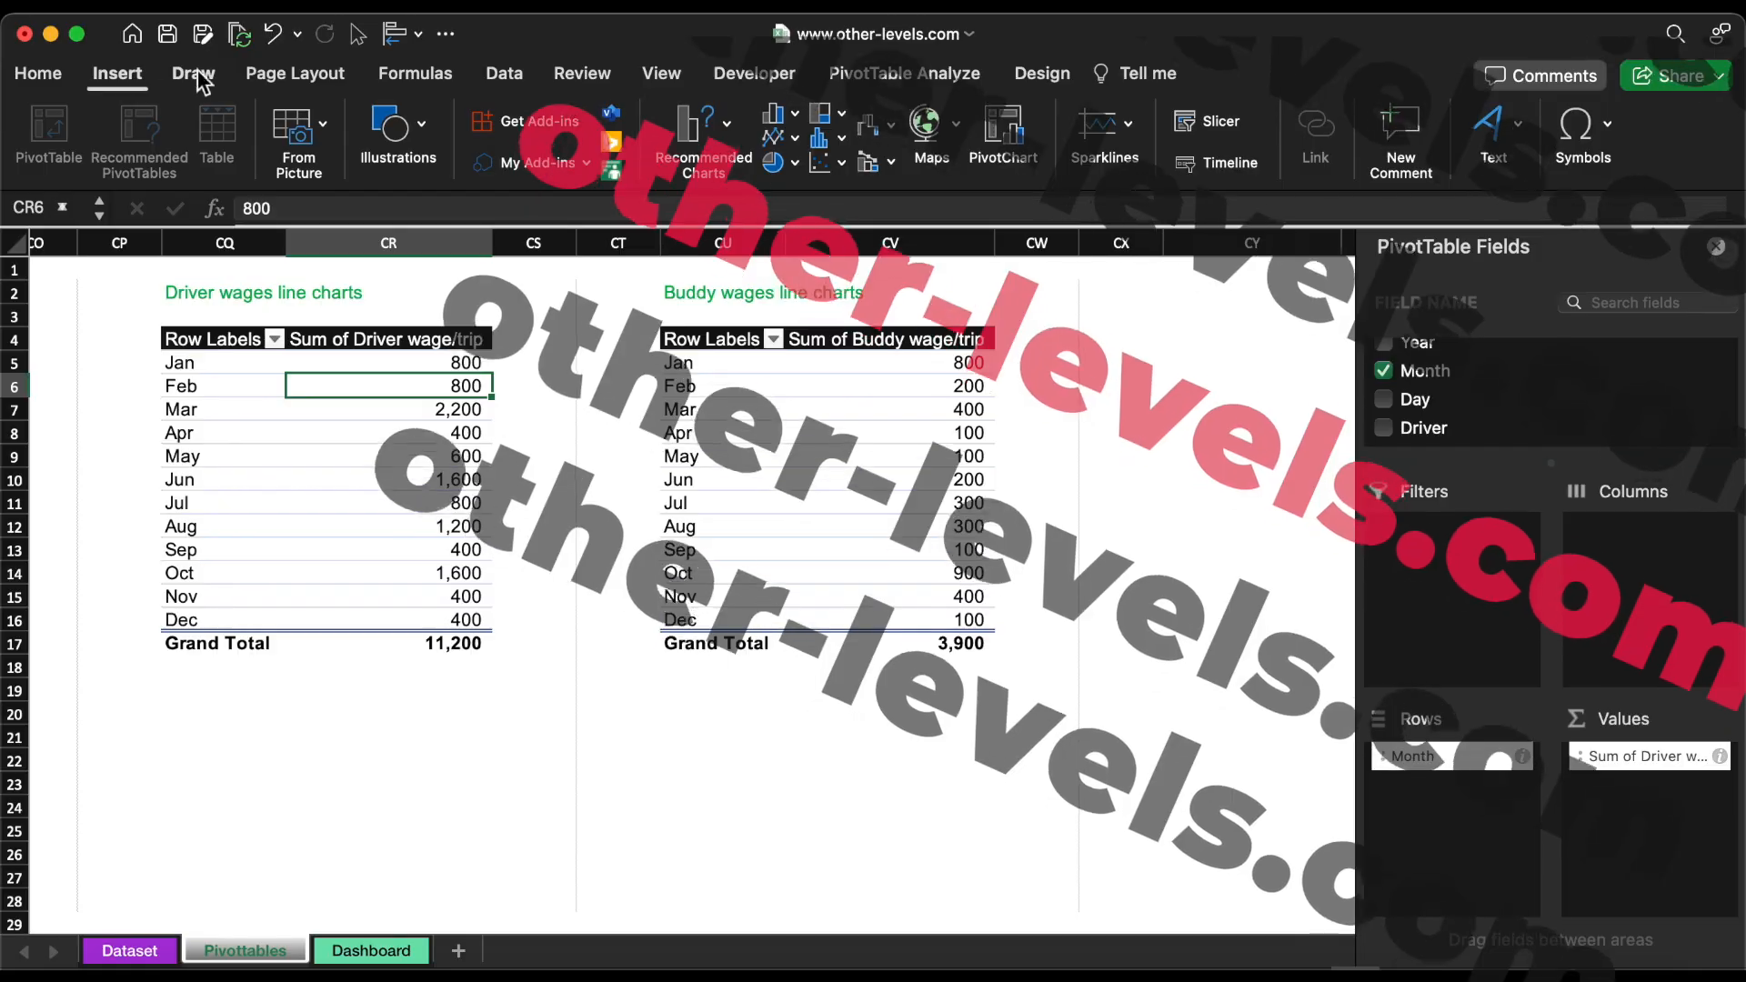
{"action": "left_click", "coordinate": [793, 138]}
{"action": "left_click", "coordinate": [801, 267]}
{"action": "left_click_drag", "start_coordinate": [568, 644], "coordinate": [472, 673]}
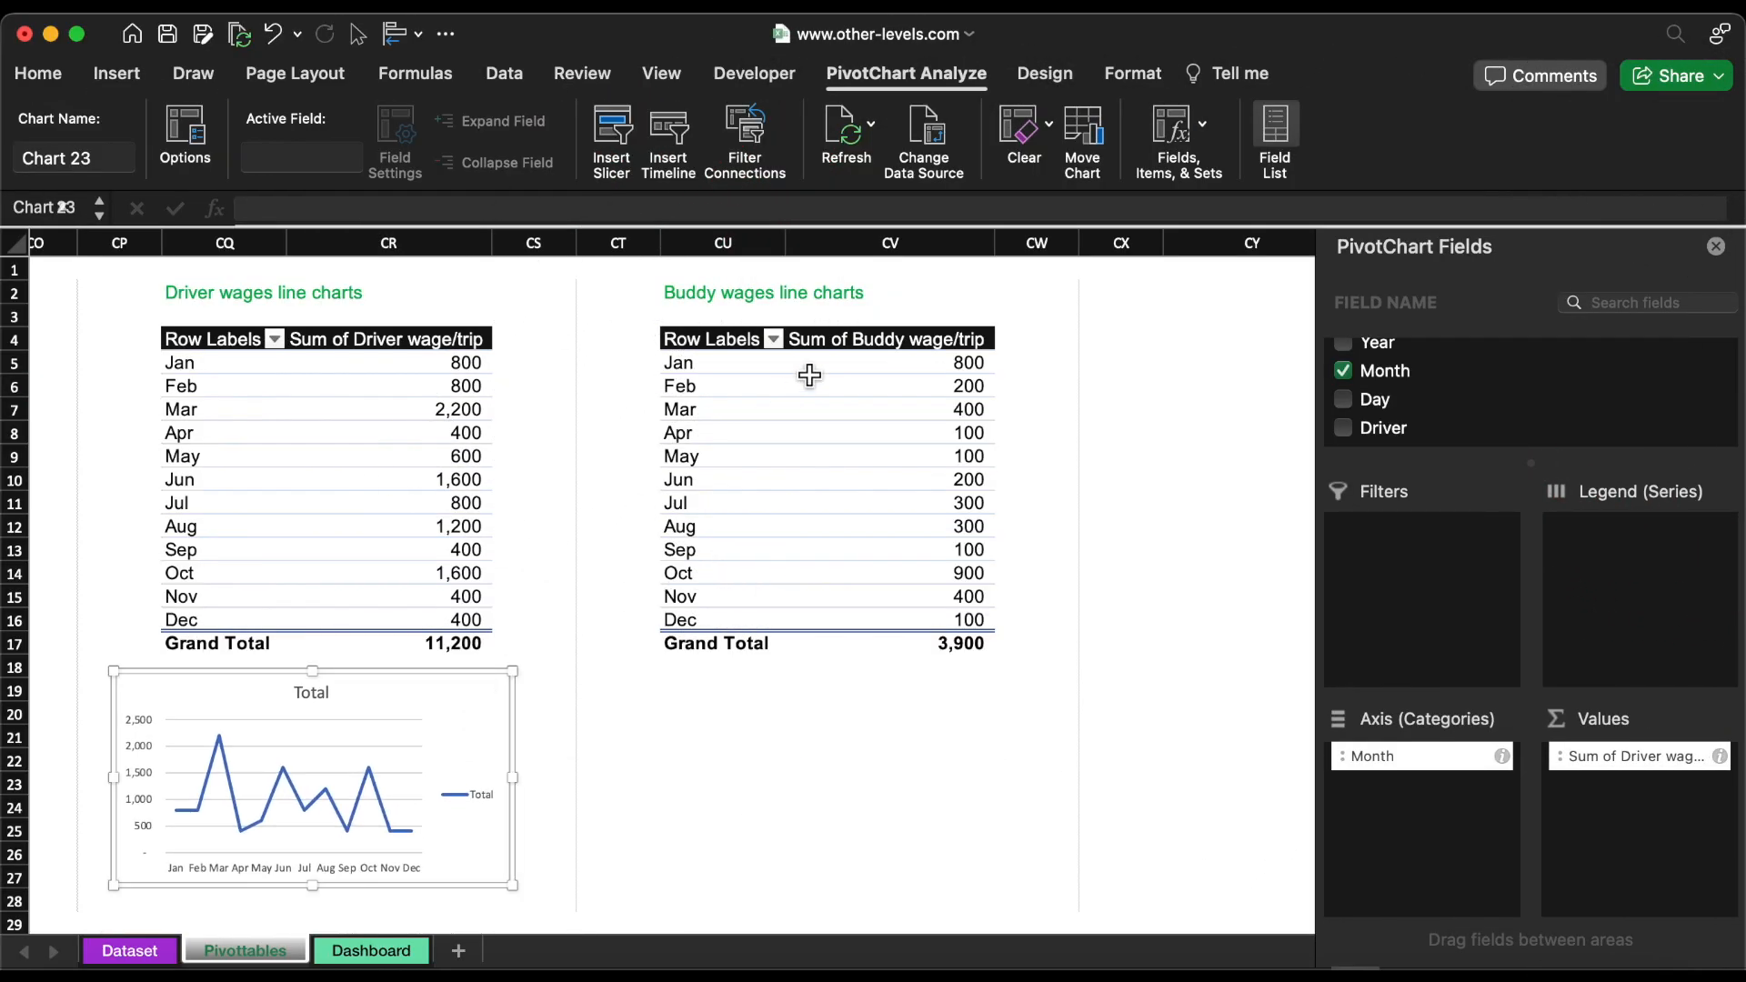
Step: Insert a line PivotChart from the buddy wages pivot table and place it below the table
{"action": "left_click", "coordinate": [823, 363]}
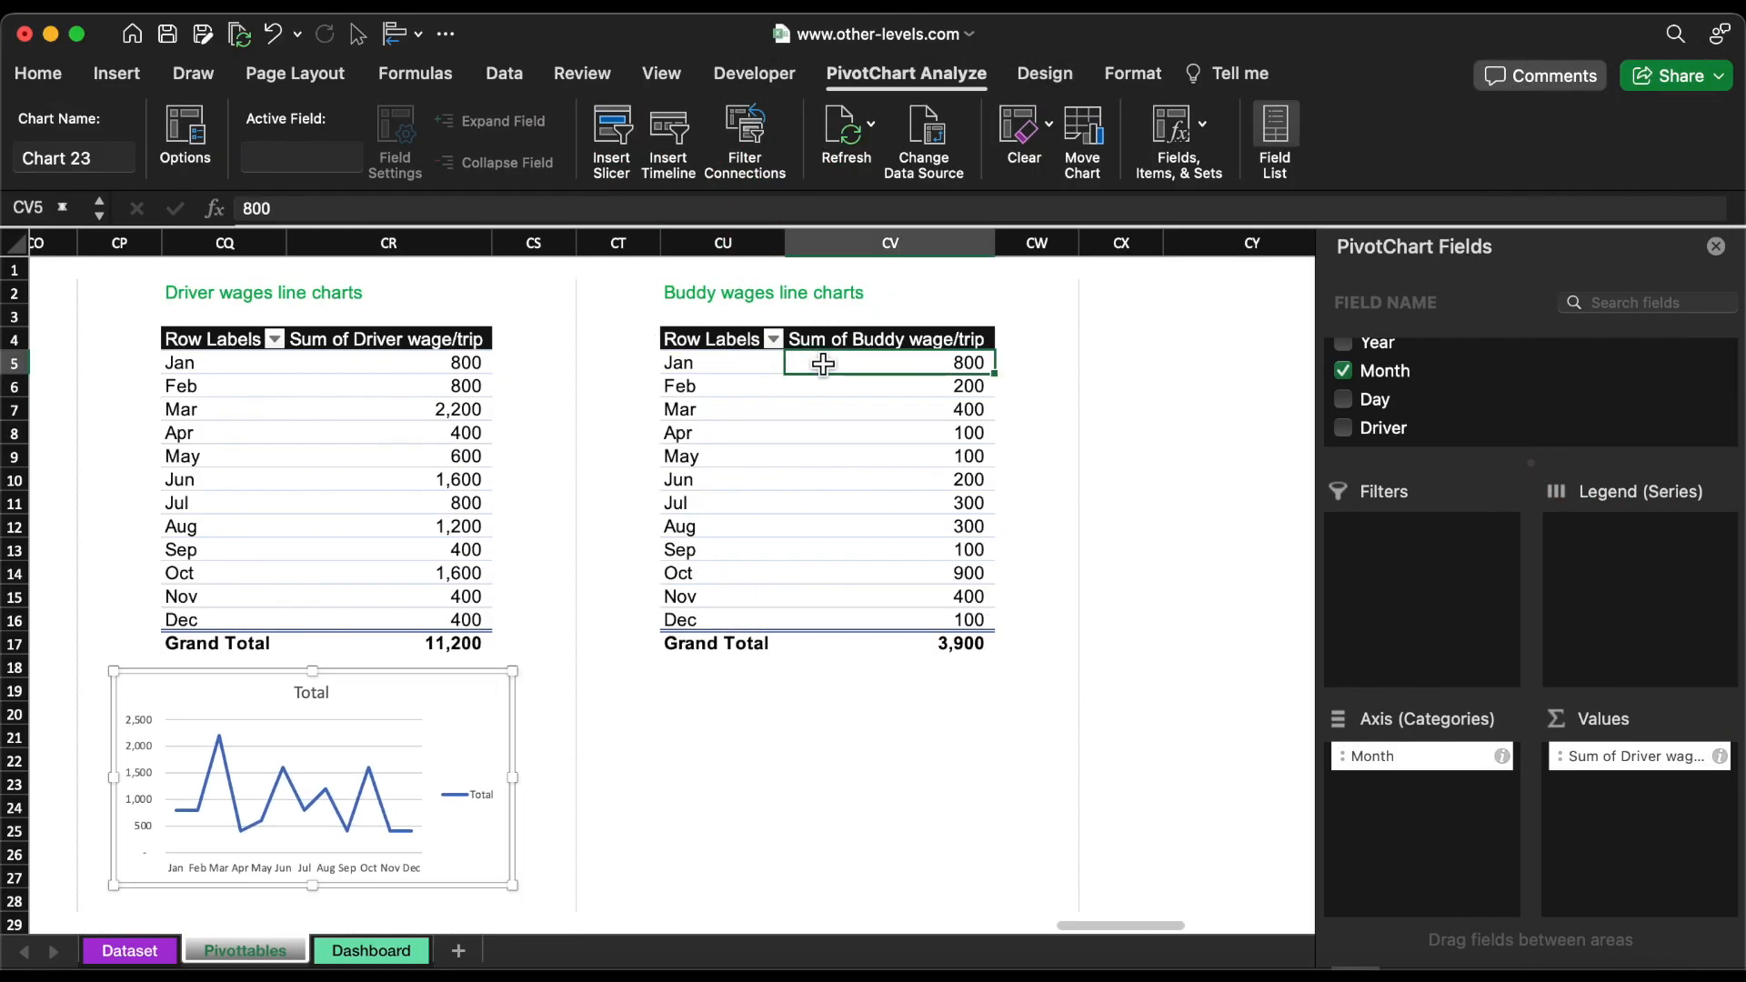
{"action": "left_click", "coordinate": [124, 79]}
{"action": "left_click", "coordinate": [790, 136]}
{"action": "left_click", "coordinate": [803, 267]}
{"action": "left_click_drag", "start_coordinate": [853, 662], "coordinate": [918, 684]}
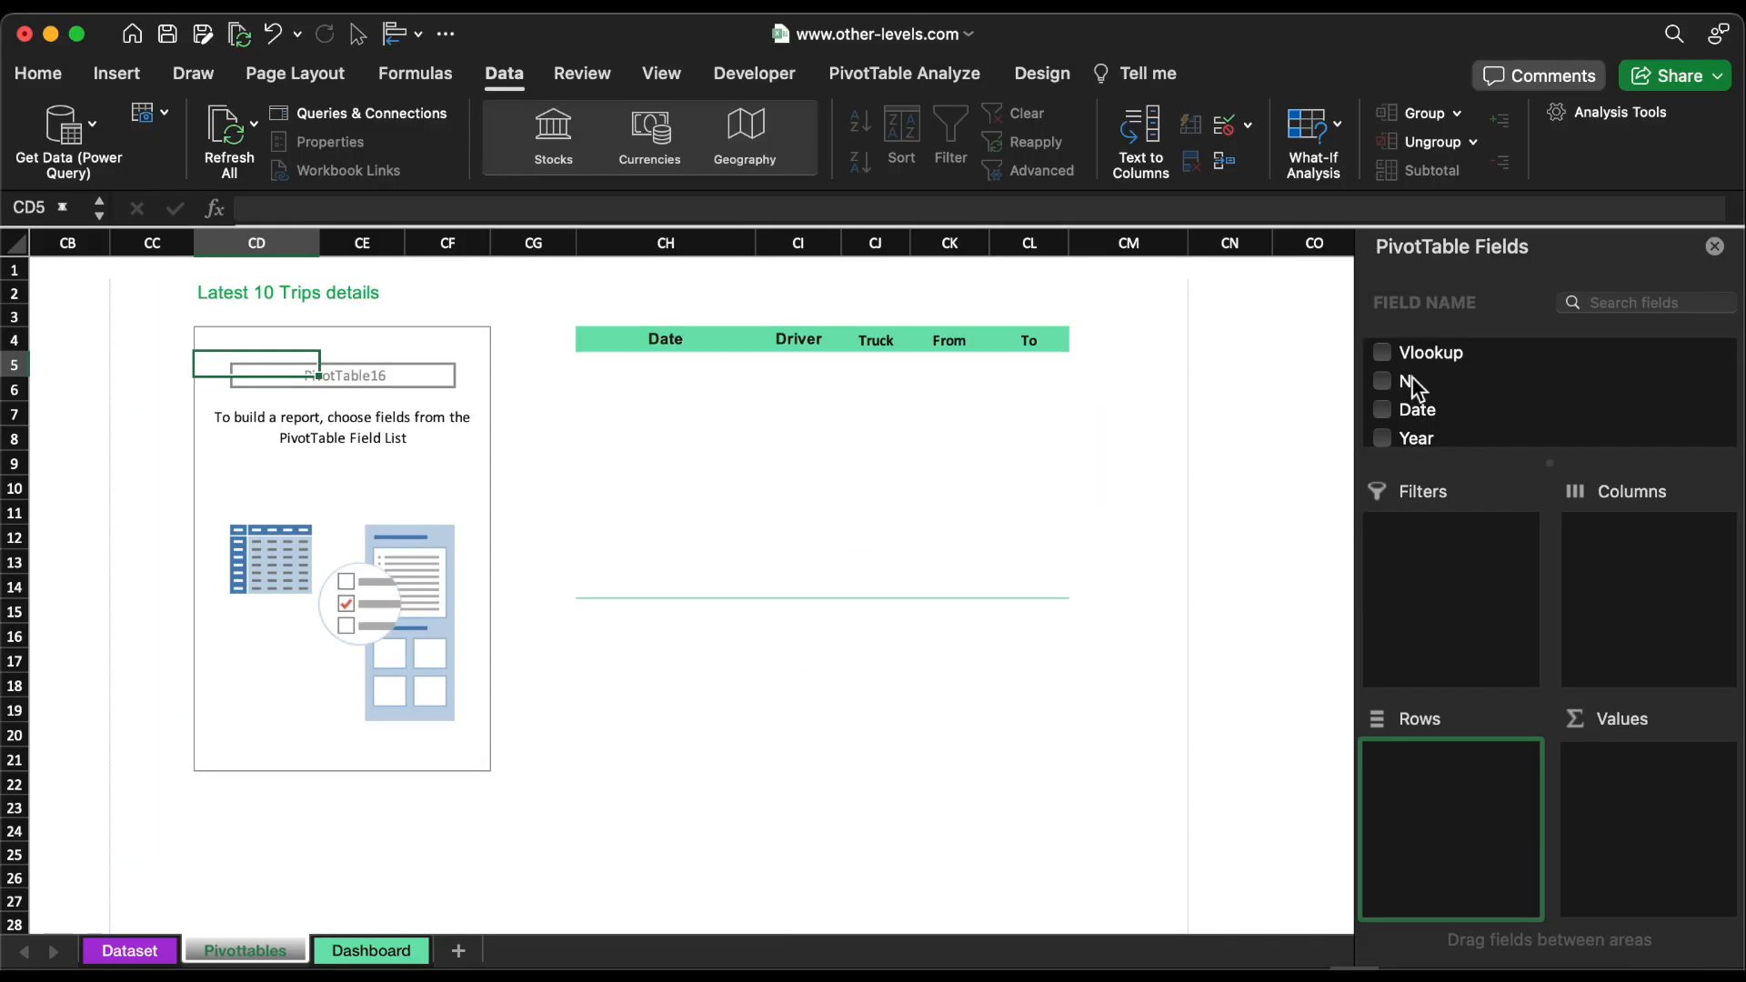
Step: Add N as rows to the Latest 10 Trips details pivot table and sort it in descending order
{"action": "left_click_drag", "start_coordinate": [1412, 377], "coordinate": [1437, 798]}
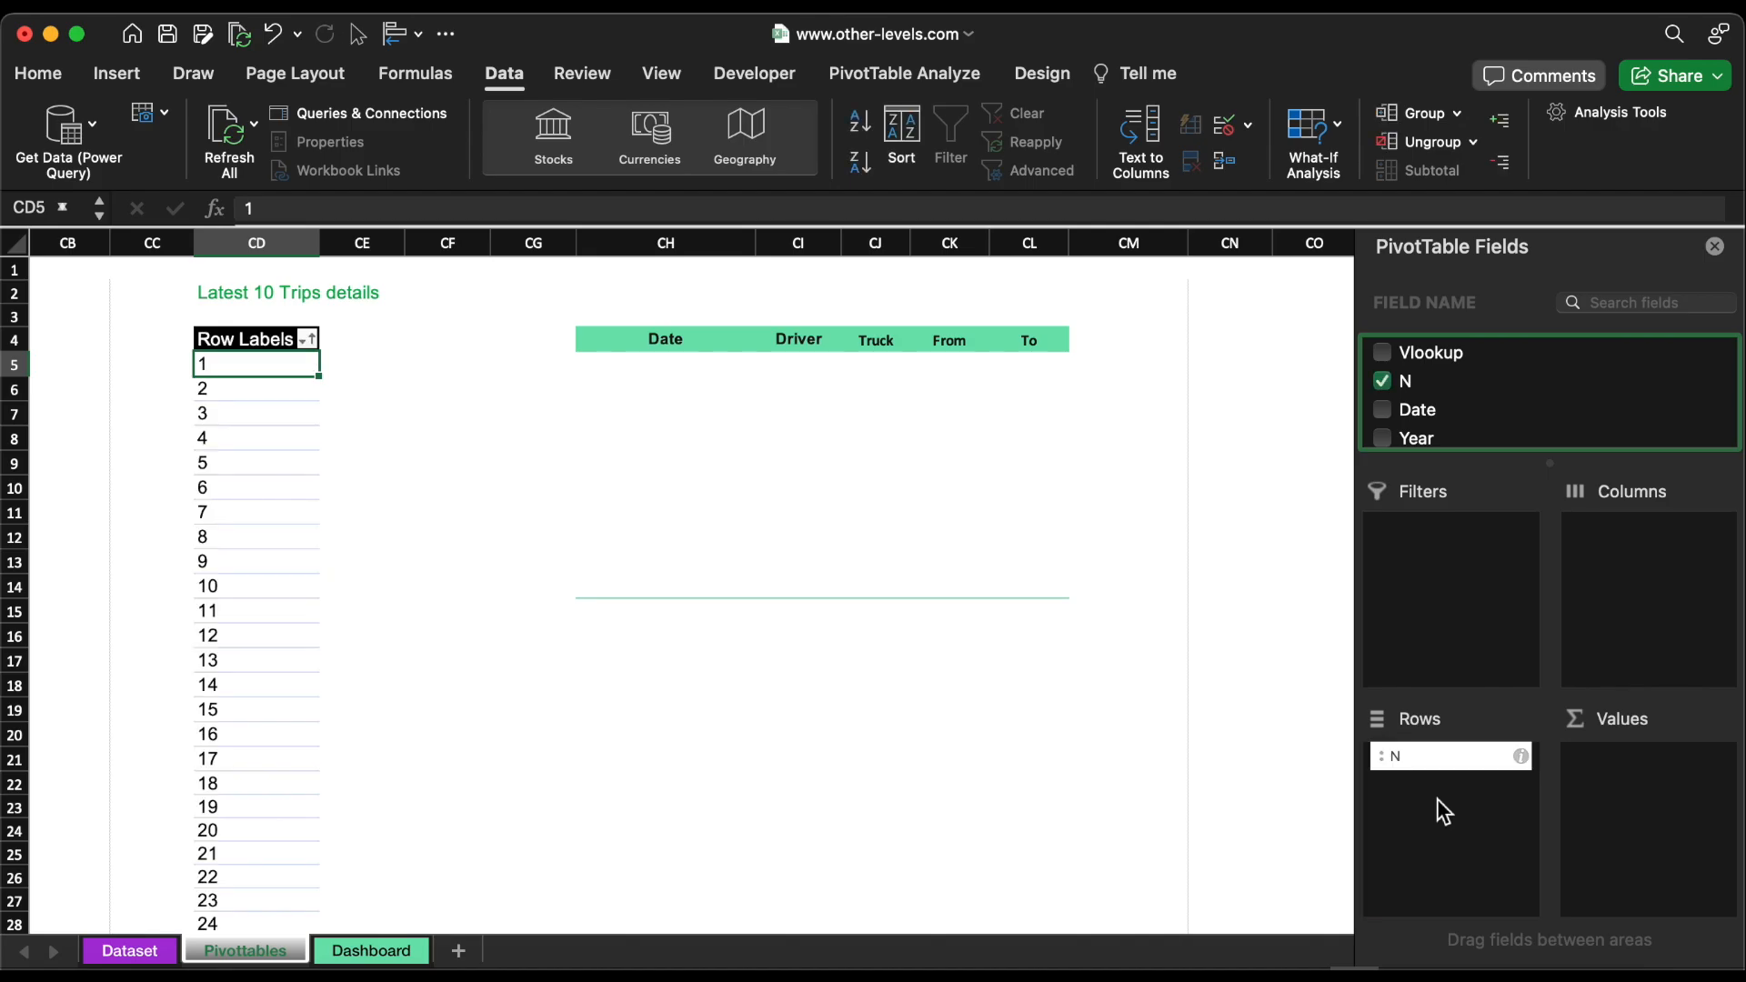
{"action": "left_click", "coordinate": [860, 165]}
Step: Enter =VLOOKUP(CD5,Table1,2,TRUE) in the first Date cell, CH5, of the latest trips table
{"action": "left_click", "coordinate": [682, 373]}
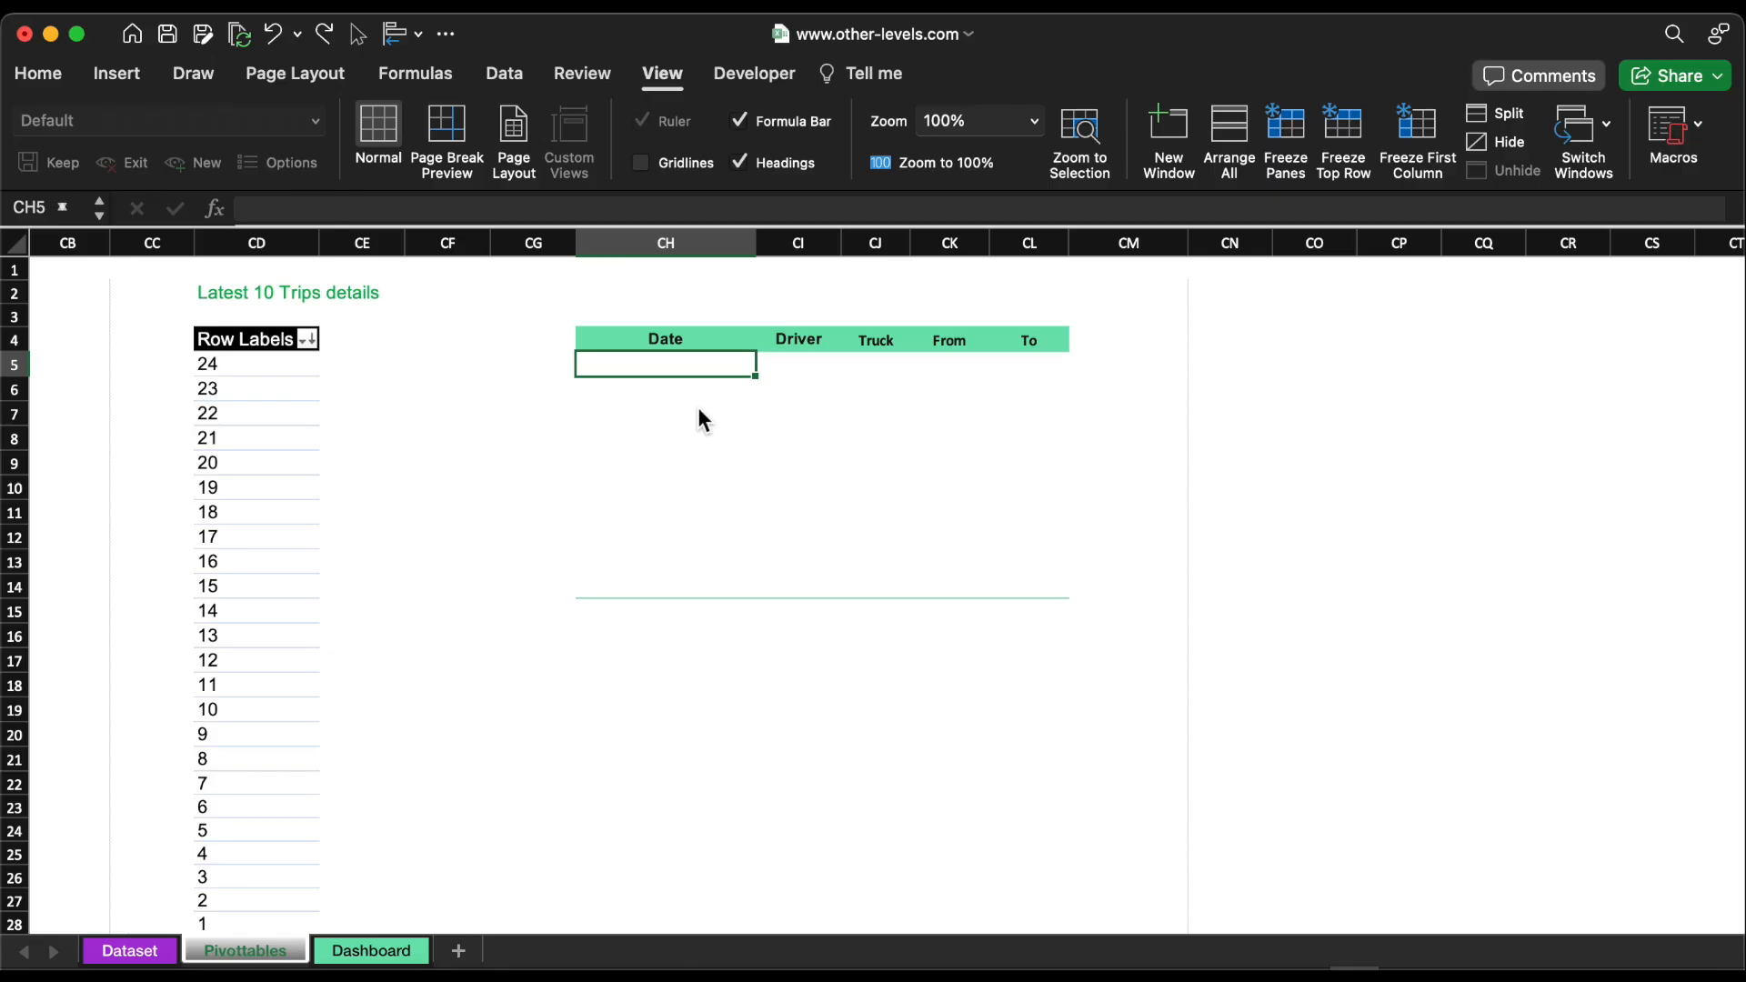
{"action": "type", "text": "=vl"}
{"action": "double_click", "coordinate": [664, 411]}
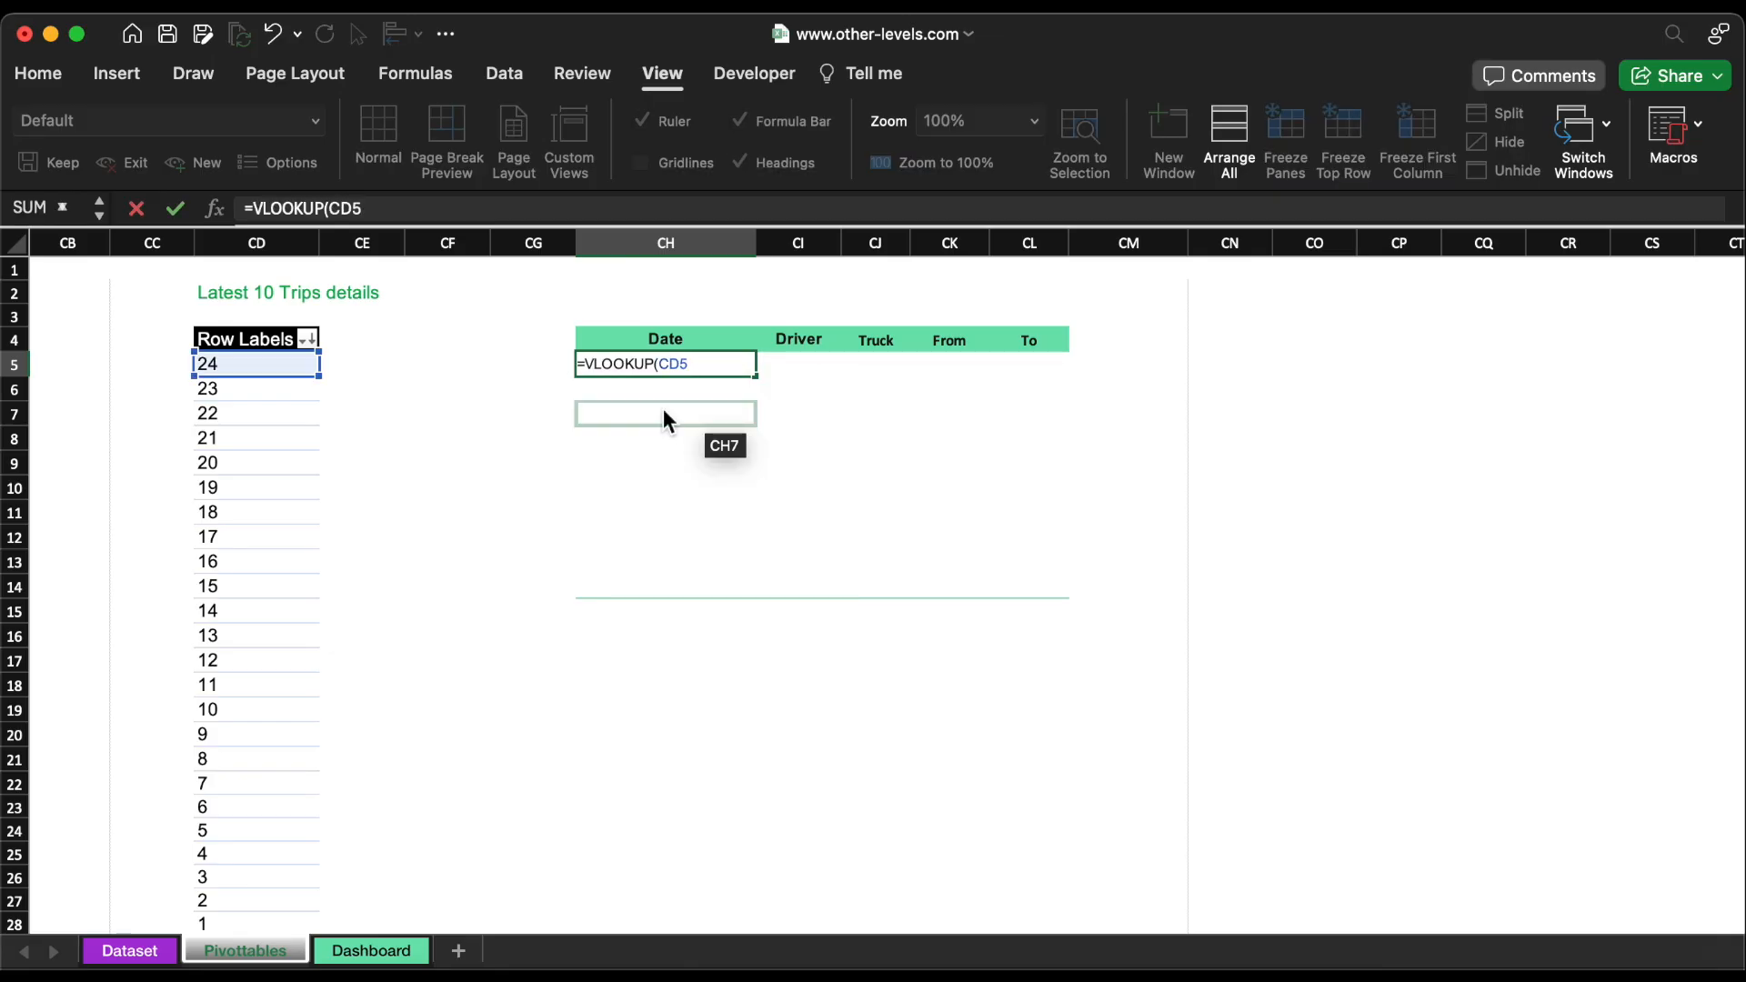
{"action": "type", "text": "CD5,Tab"}
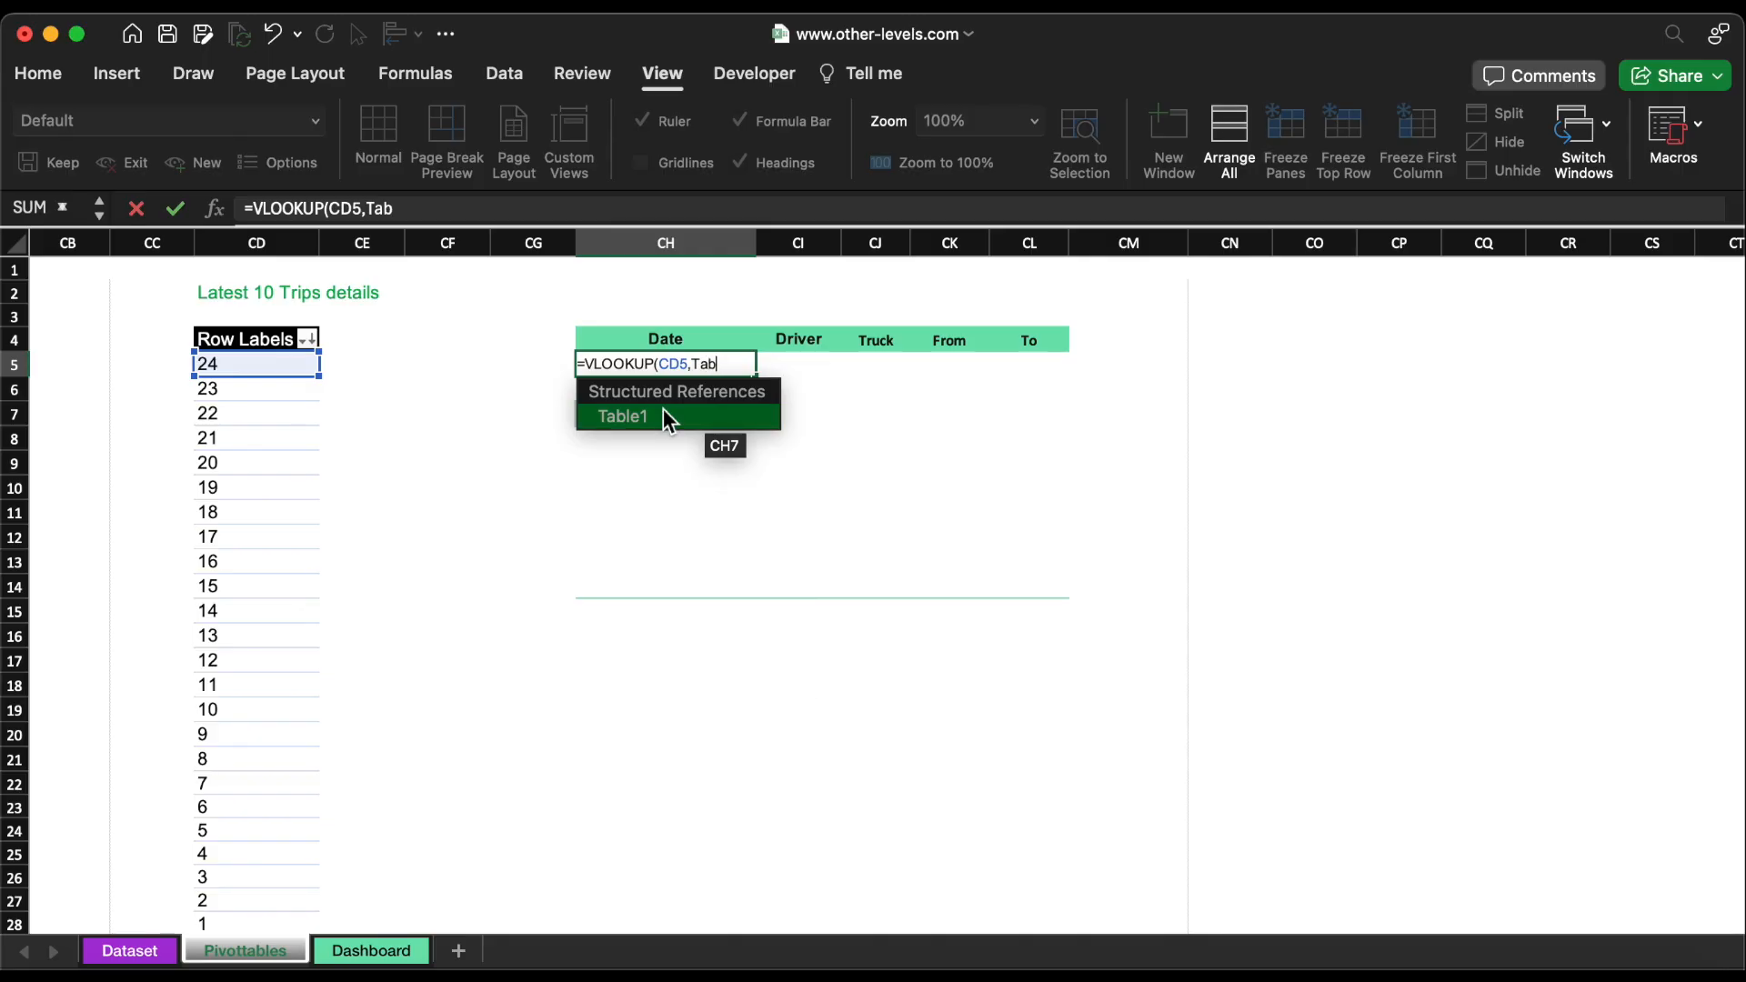
{"action": "type", "text": "le1,2,"}
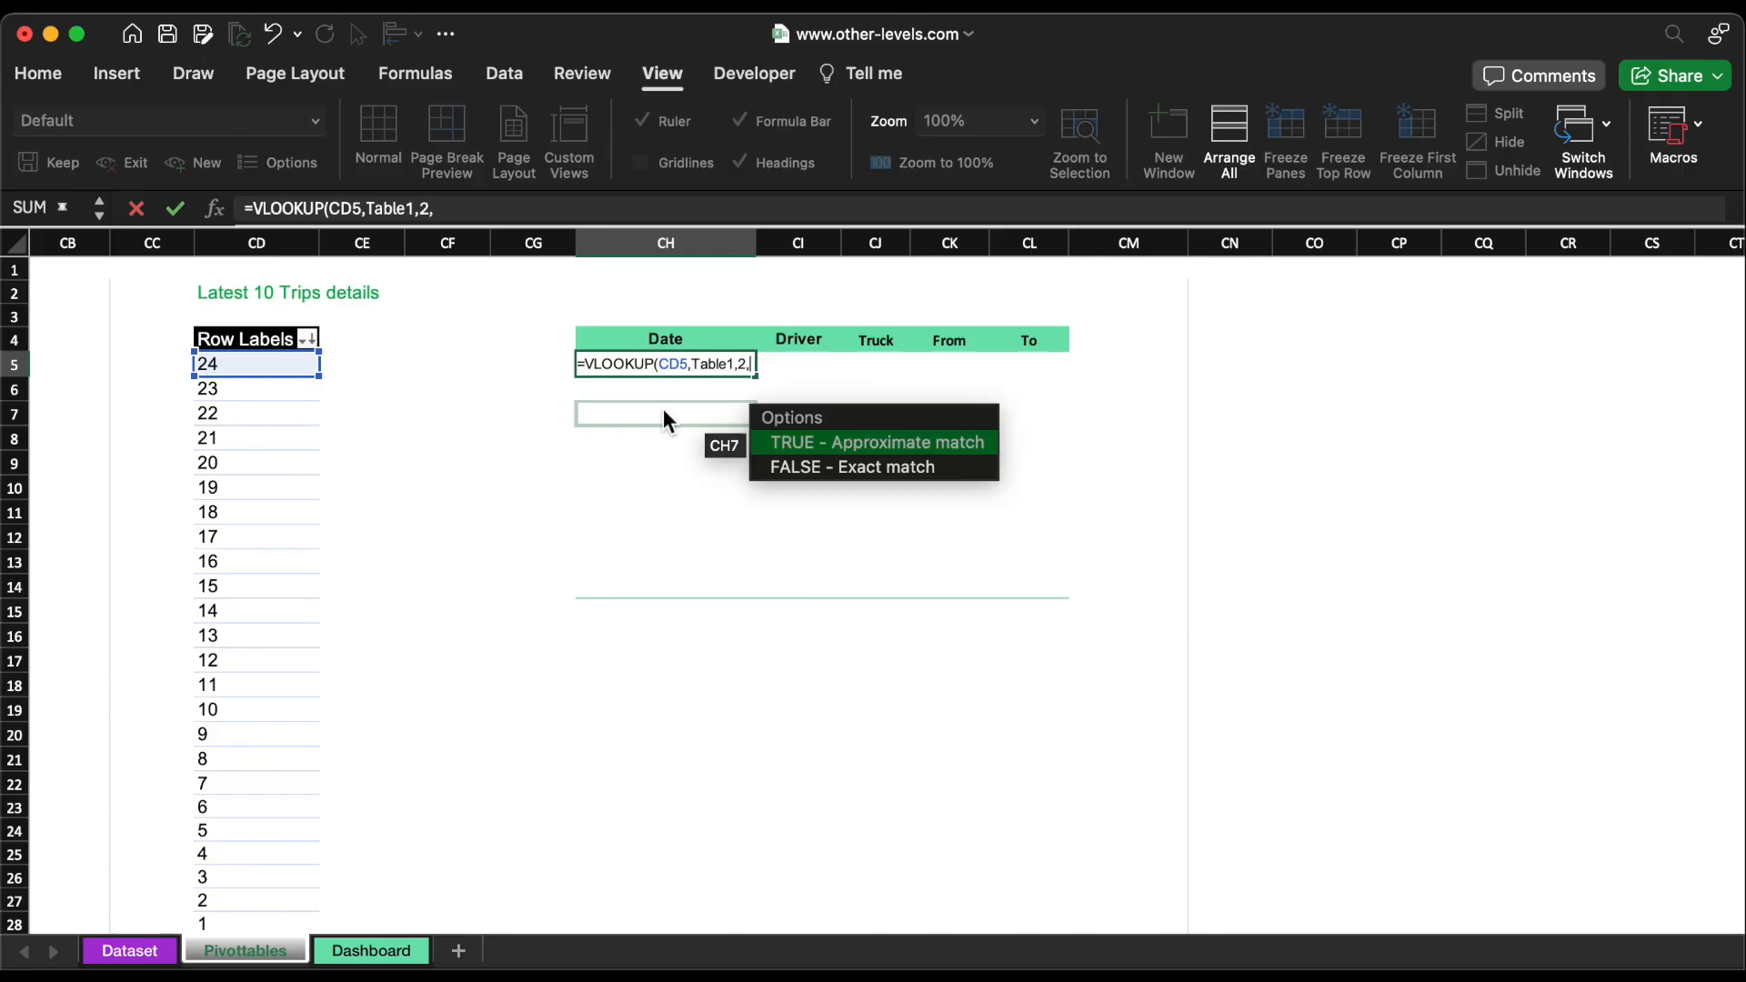
{"action": "double_click", "coordinate": [886, 445]}
{"action": "type", "text": ")"}
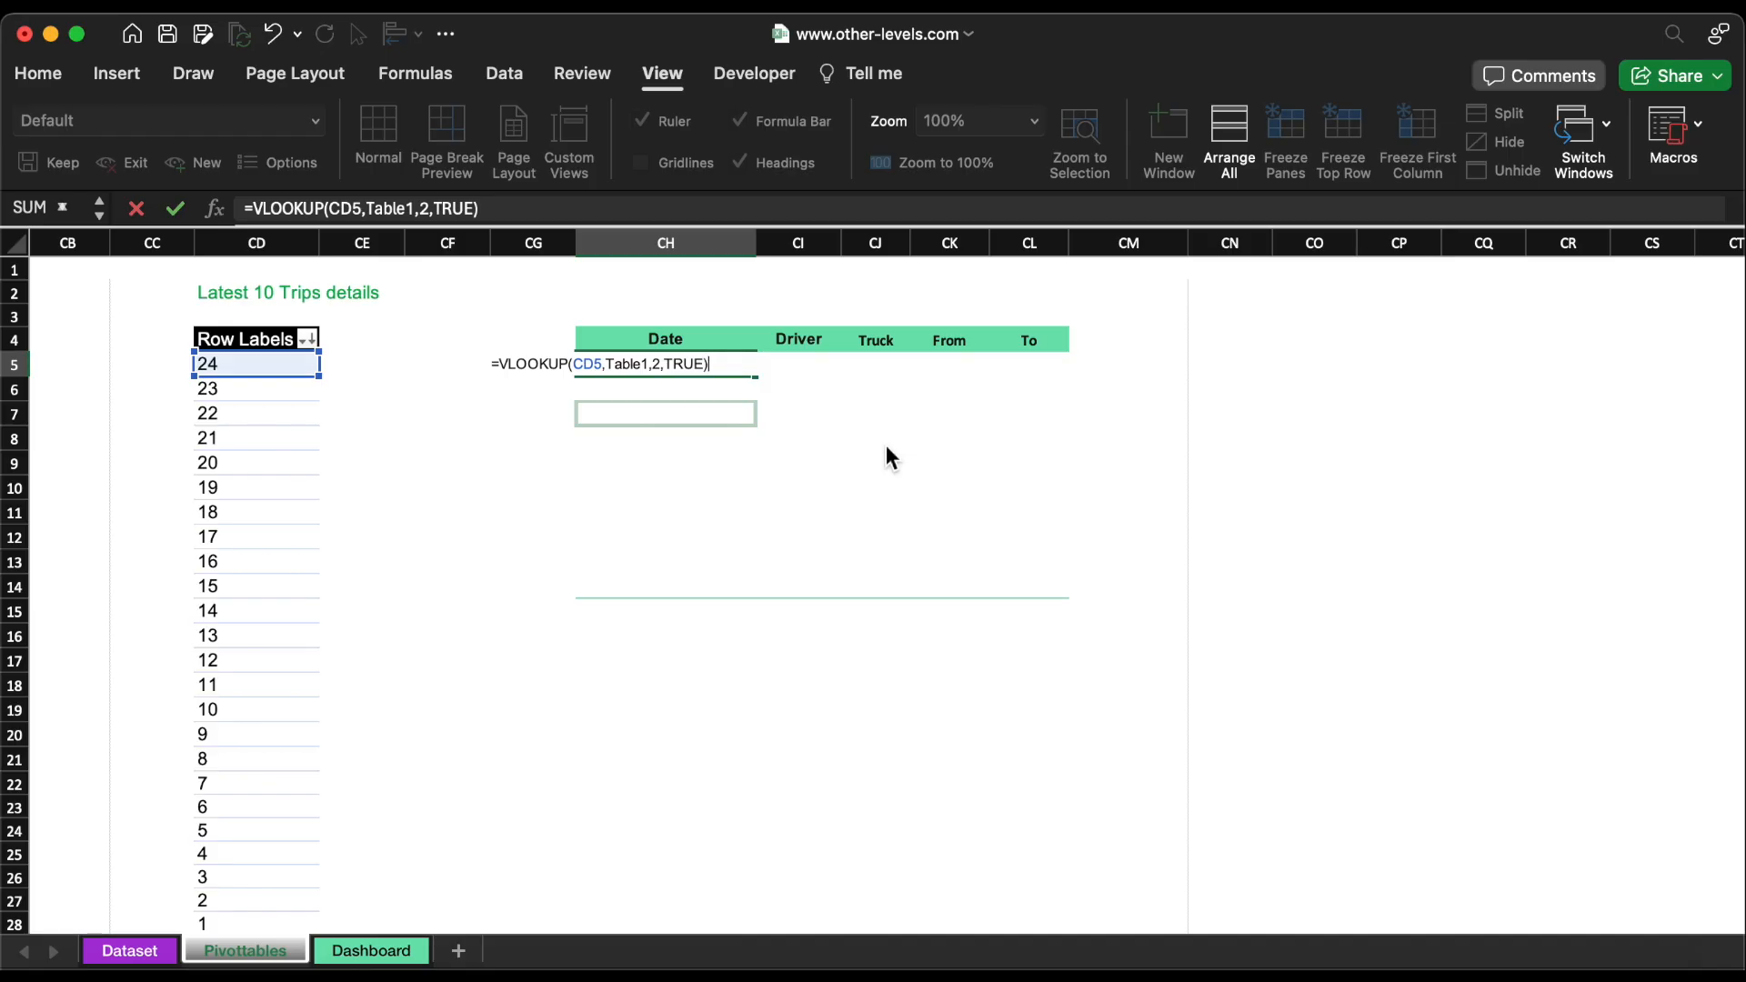
{"action": "key", "text": "Return"}
{"action": "left_click", "coordinate": [739, 371]}
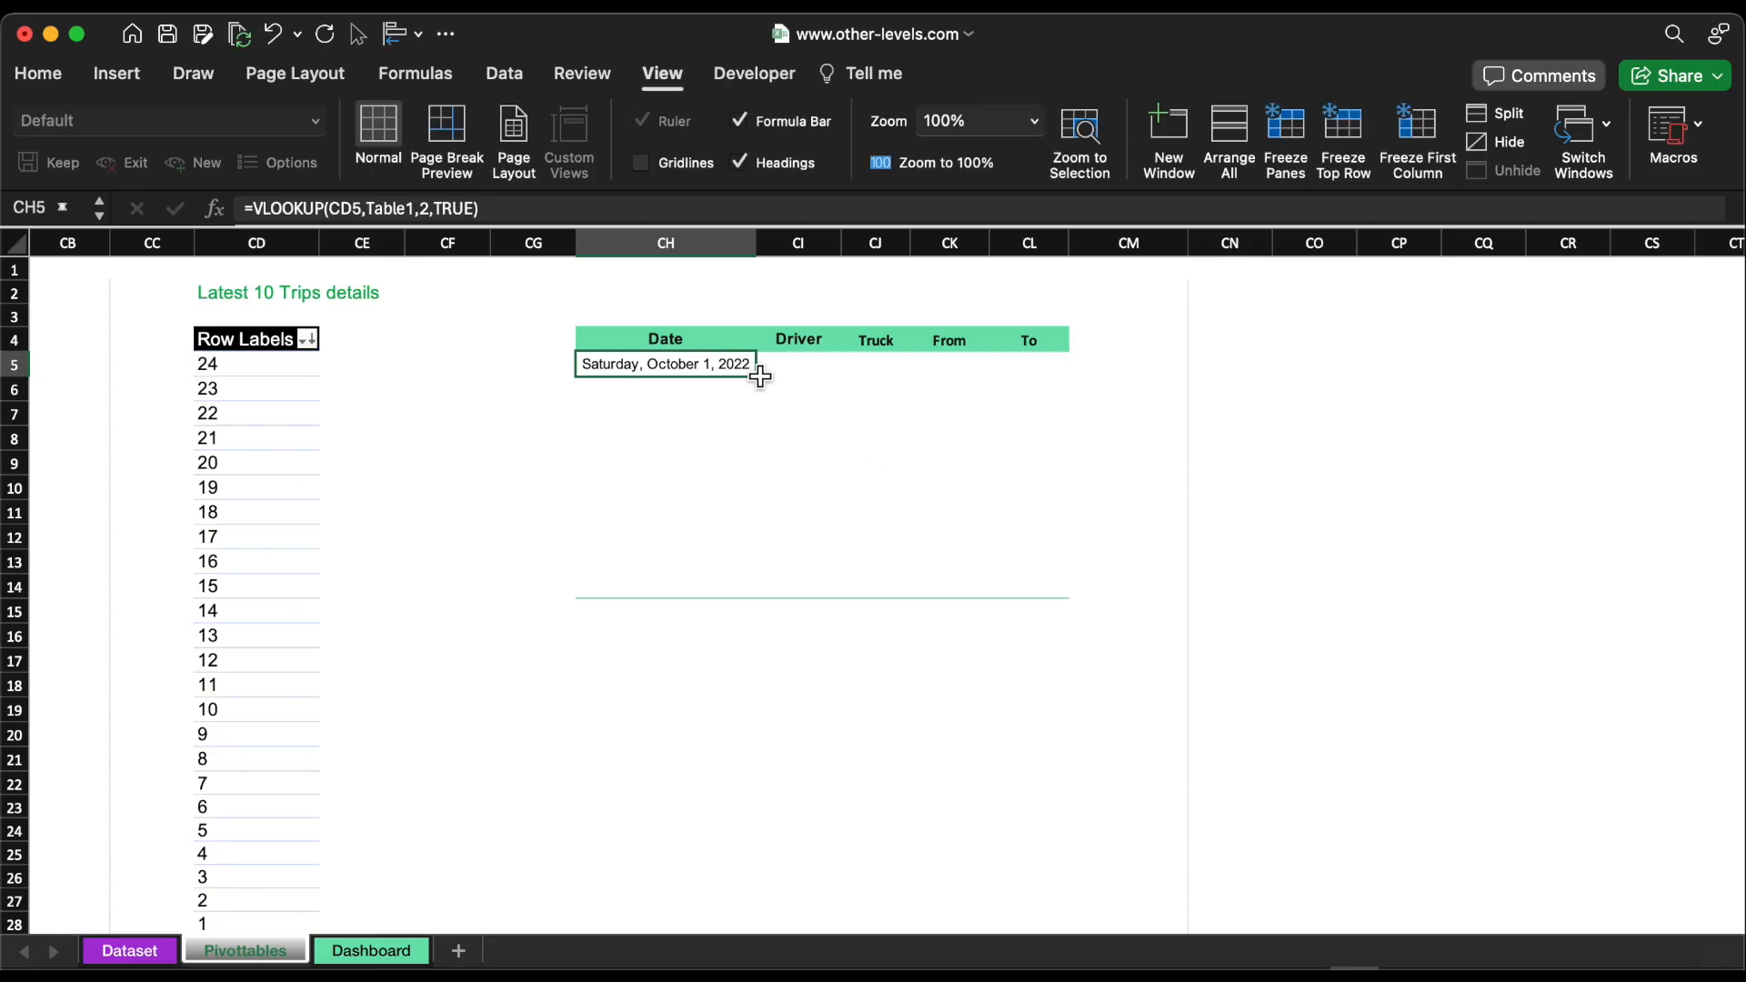
Step: Fill the Date lookup =VLOOKUP(CD5,Table1,2,0) down to row 14 and copy its formula into the first Driver cell, CI5
{"action": "left_click_drag", "start_coordinate": [762, 382], "coordinate": [741, 598]}
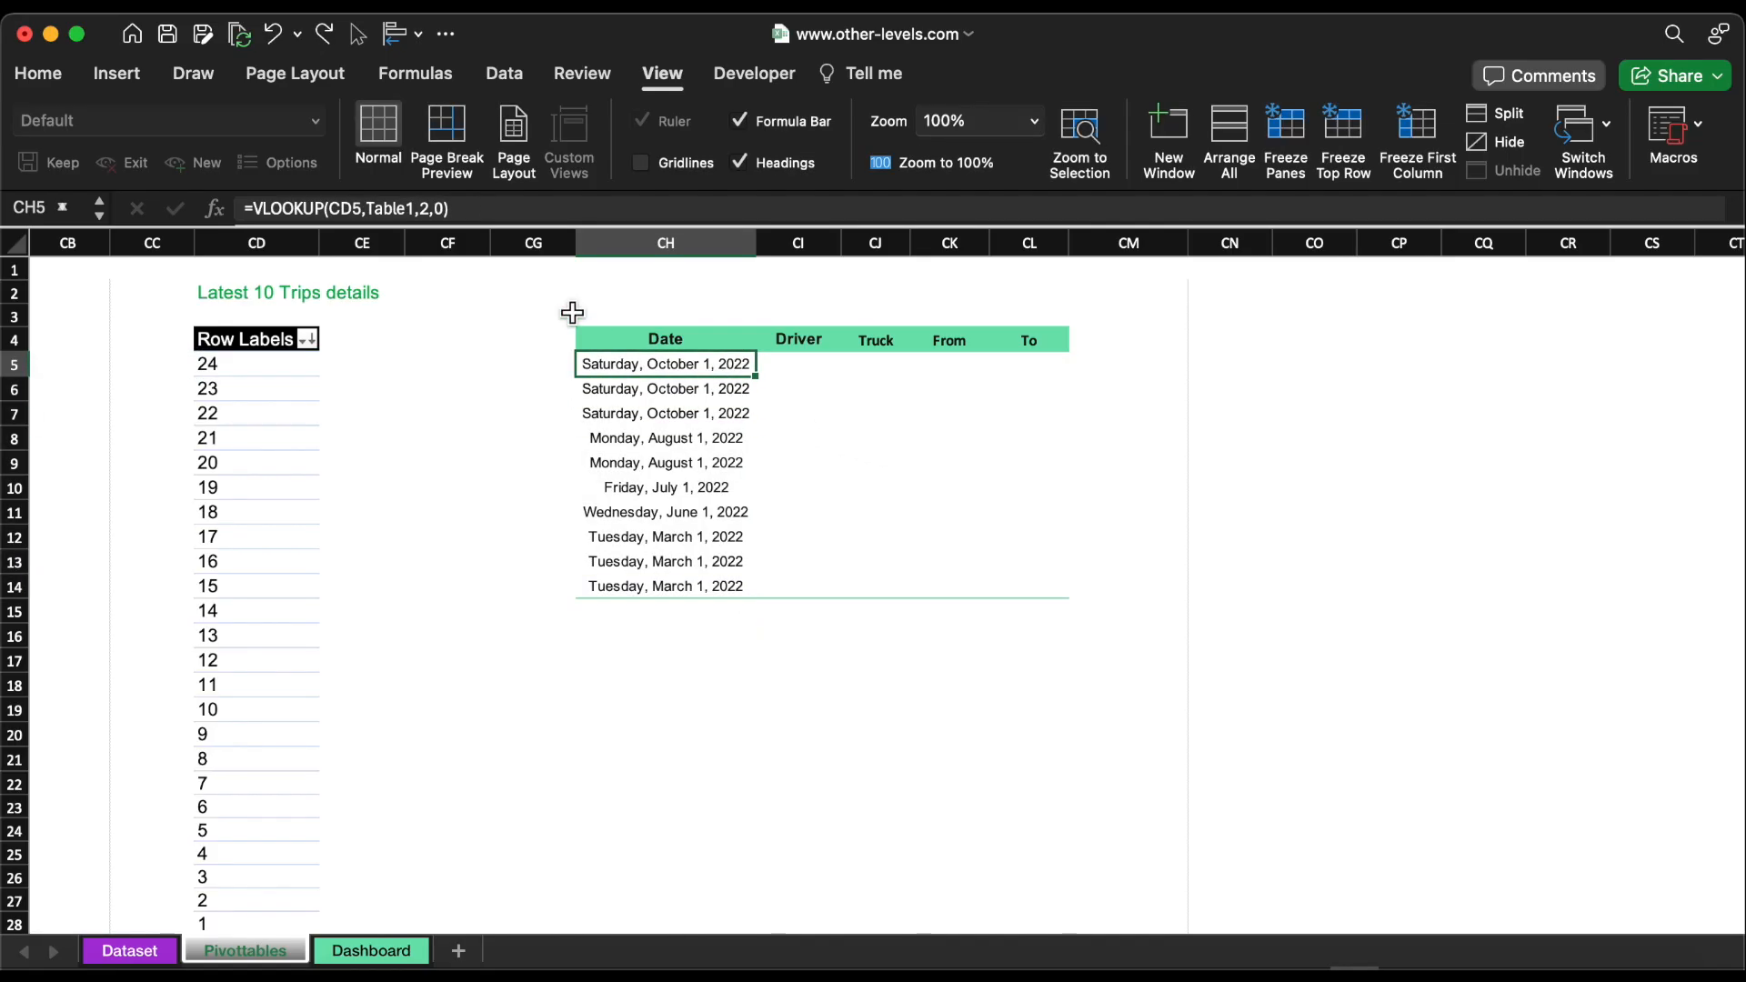
{"action": "left_click", "coordinate": [489, 214]}
{"action": "key", "text": "super+a"}
{"action": "key", "text": "super+c"}
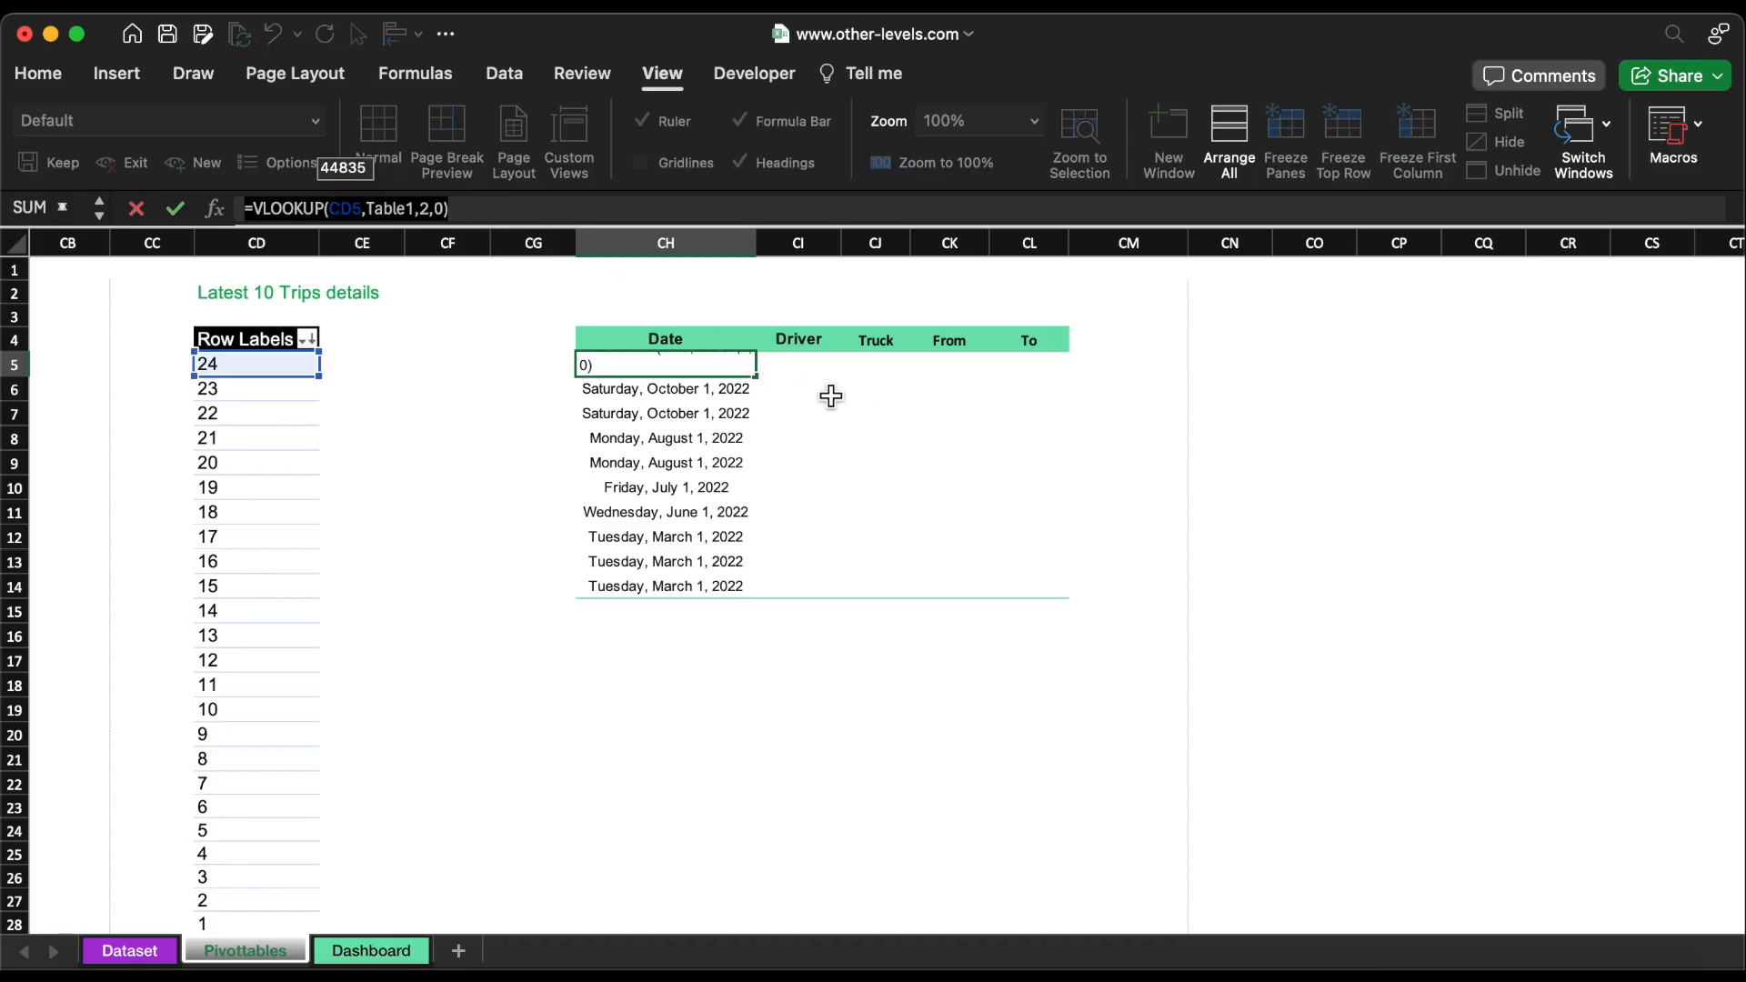
{"action": "left_click", "coordinate": [799, 365]}
{"action": "key", "text": "super+v"}
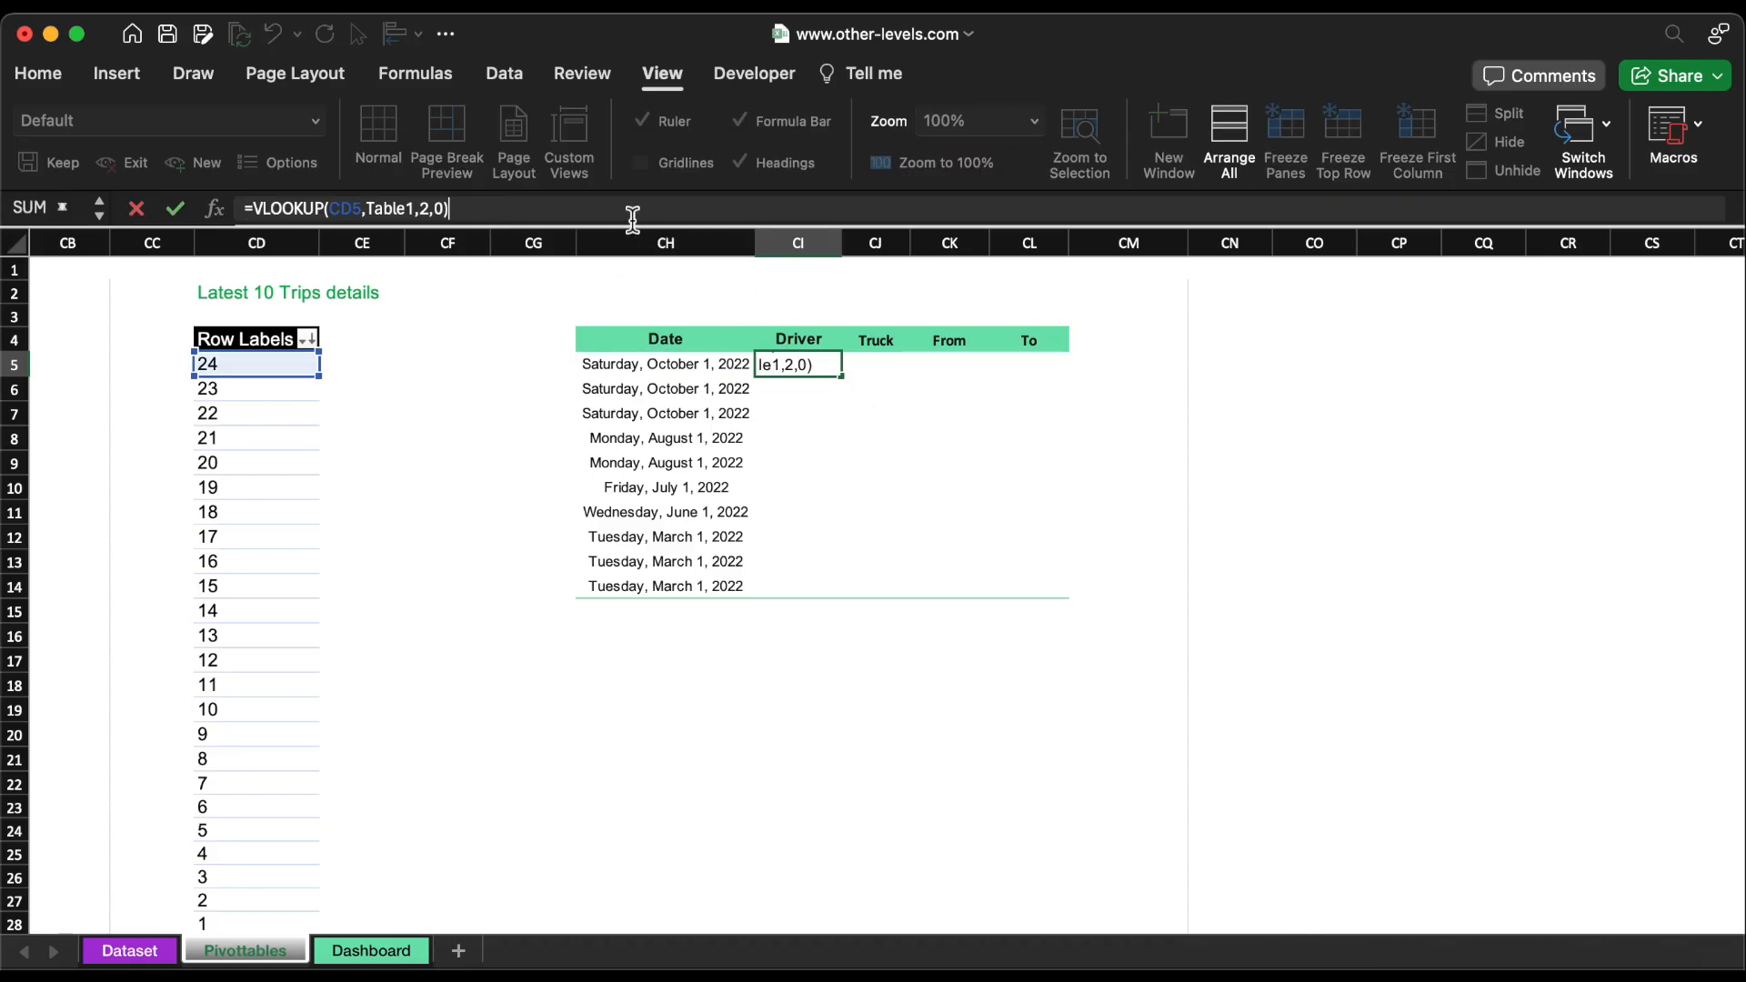
{"action": "key", "text": "Return"}
Step: Copy the same lookup formula into the first Truck, From and To cells, CJ5, CK5 and CL5
{"action": "key", "text": "Up"}
{"action": "key", "text": "Right"}
{"action": "key", "text": "super+v"}
{"action": "key", "text": "Return"}
{"action": "key", "text": "Up"}
{"action": "key", "text": "Right"}
{"action": "left_click", "coordinate": [632, 211]}
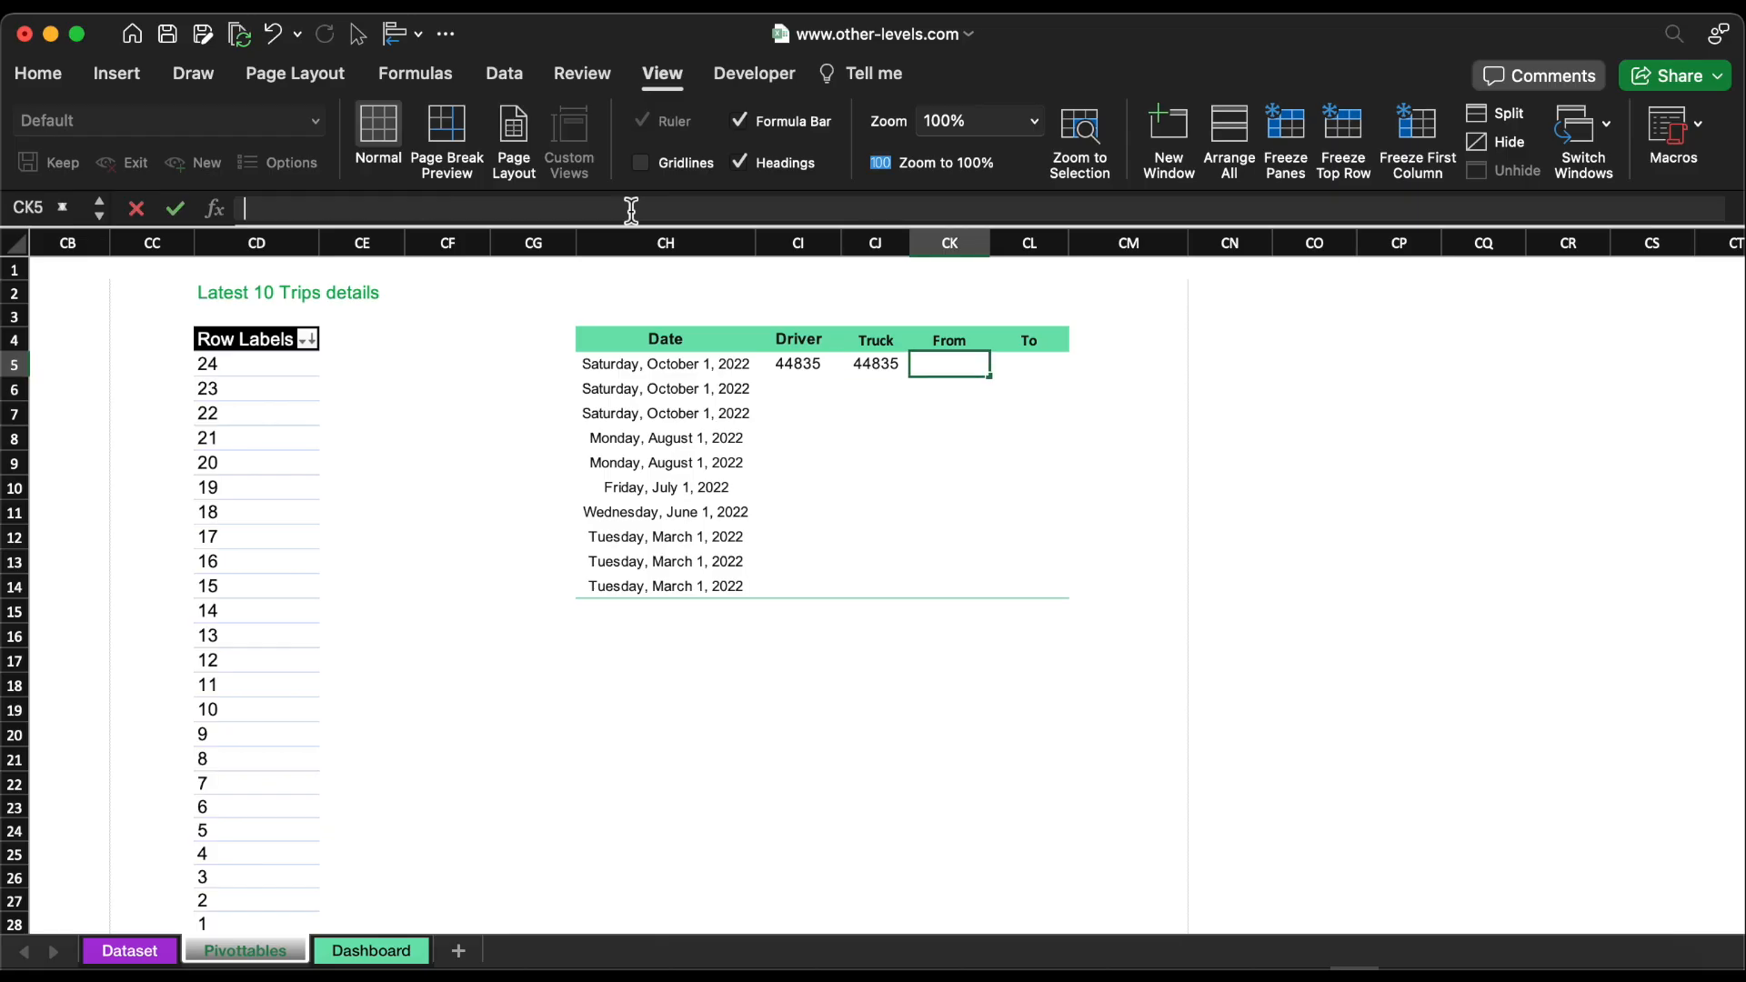
{"action": "key", "text": "super+v"}
{"action": "key", "text": "Return"}
{"action": "key", "text": "Up"}
{"action": "key", "text": "Right"}
{"action": "left_click", "coordinate": [632, 211]}
{"action": "key", "text": "super+v"}
{"action": "key", "text": "Return"}
Step: Set the column index of the Driver lookup in CI5 to 7
{"action": "key", "text": "Up"}
{"action": "key", "text": "Left"}
{"action": "key", "text": "Left"}
{"action": "key", "text": "Left"}
{"action": "double_click", "coordinate": [428, 207]}
{"action": "type", "text": "7"}
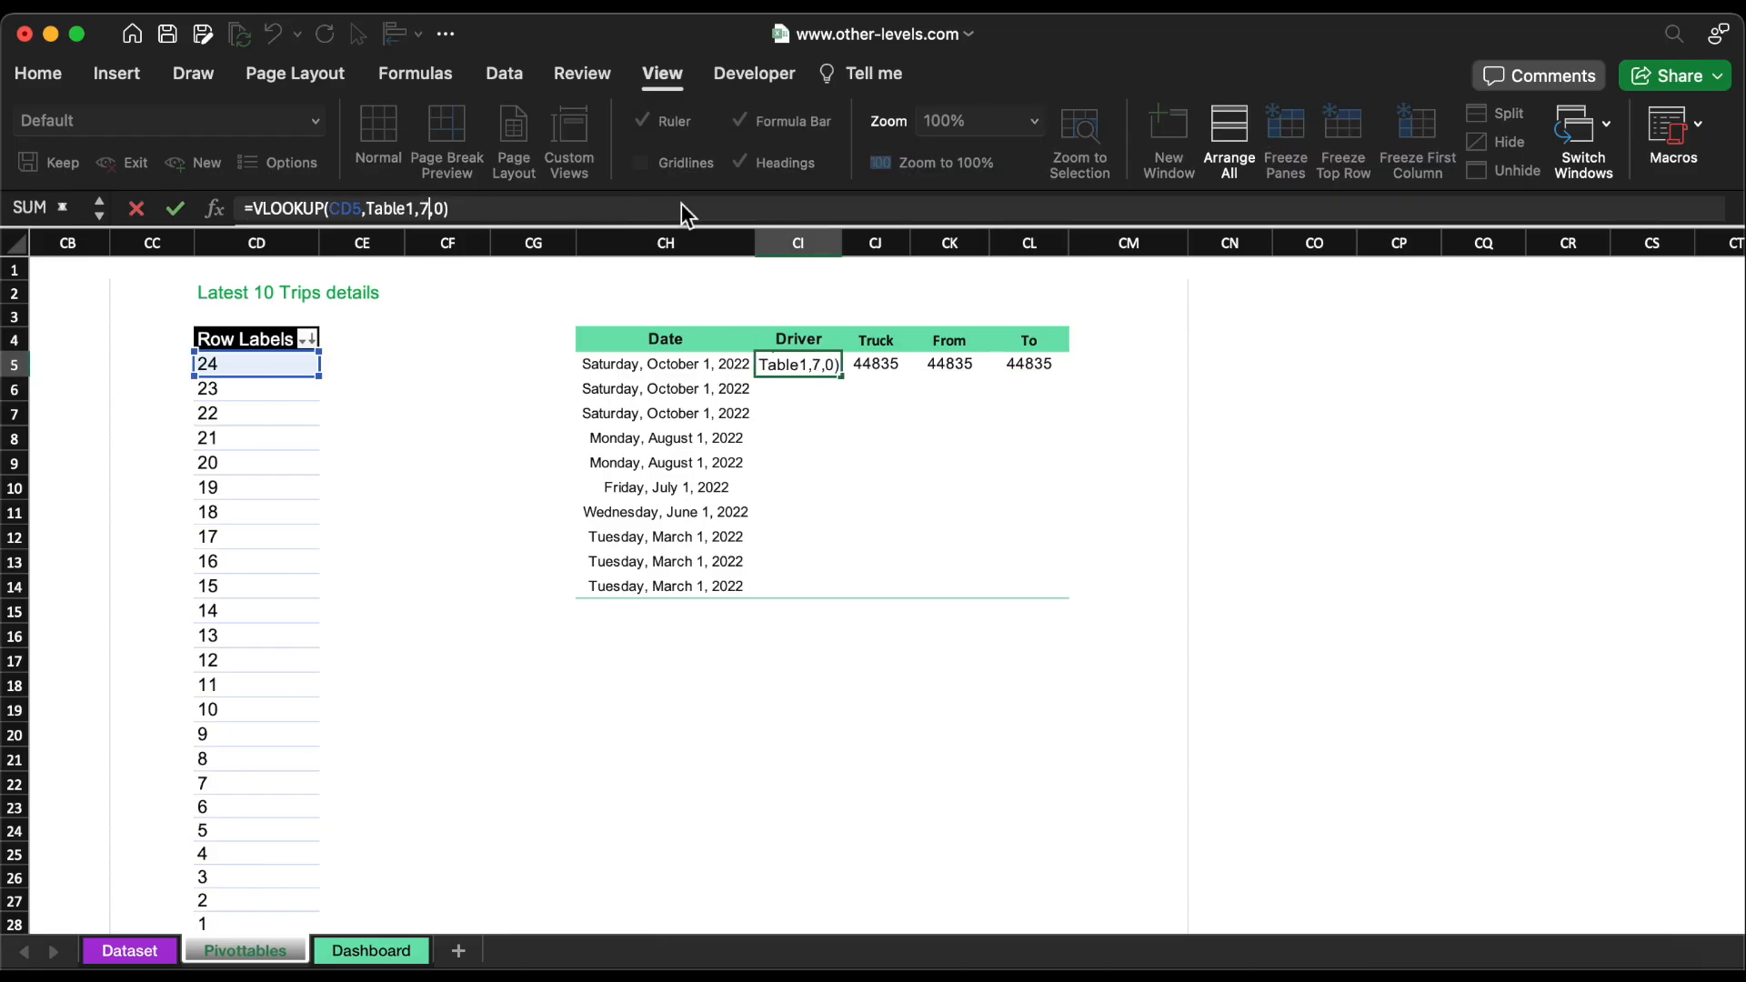
{"action": "key", "text": "Return"}
Step: Set the column index of the Truck lookup in CJ5 to 8
{"action": "key", "text": "Up"}
{"action": "key", "text": "Right"}
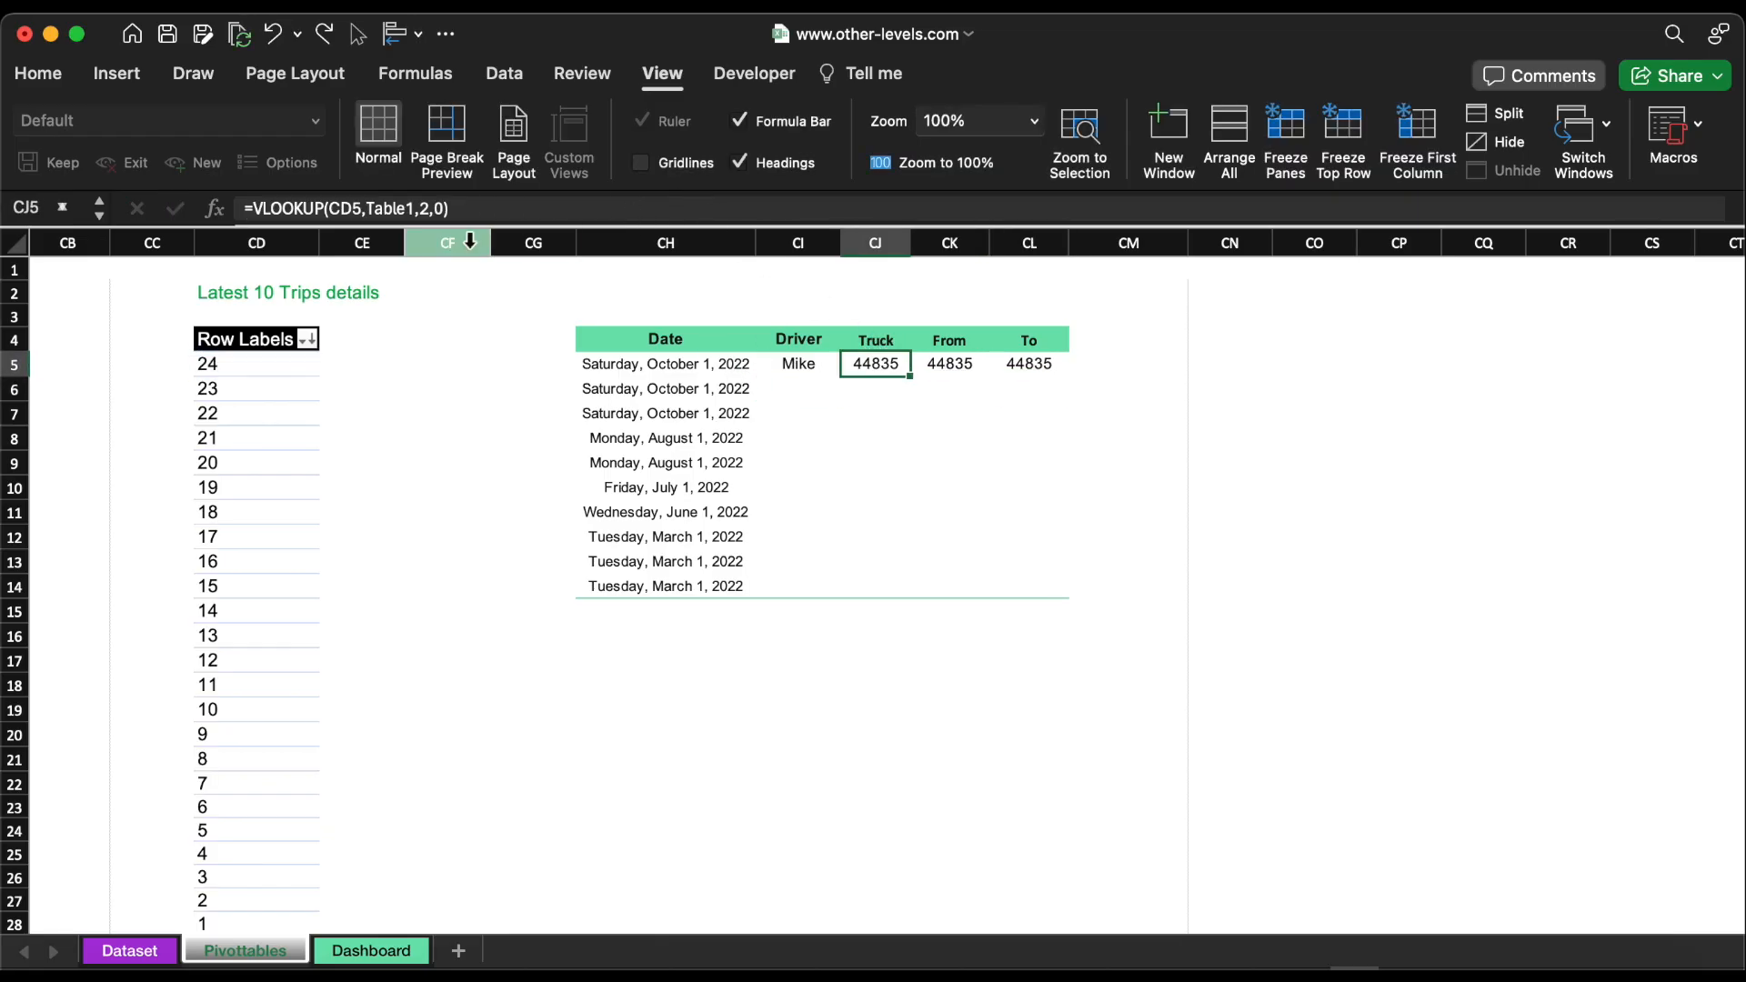
{"action": "left_click", "coordinate": [432, 208]}
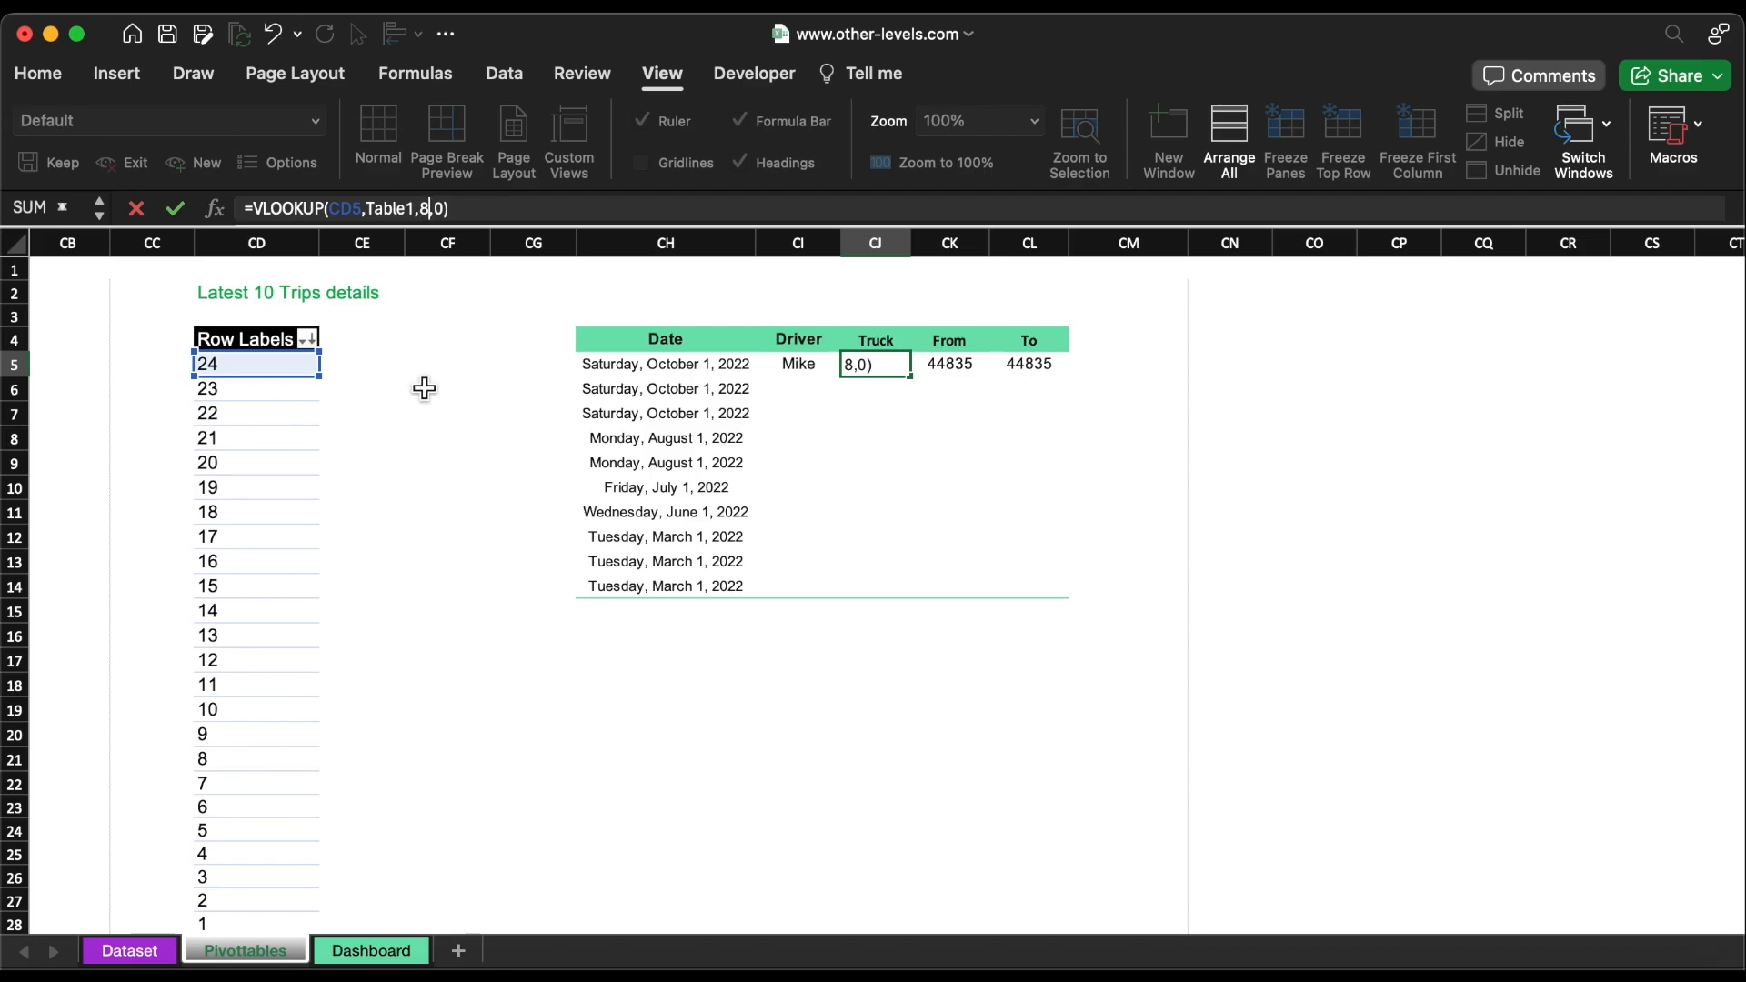
{"action": "type", "text": "8"}
{"action": "key", "text": "Return"}
Step: Set the column index of the From lookup in CK5 to 13
{"action": "left_click", "coordinate": [950, 368]}
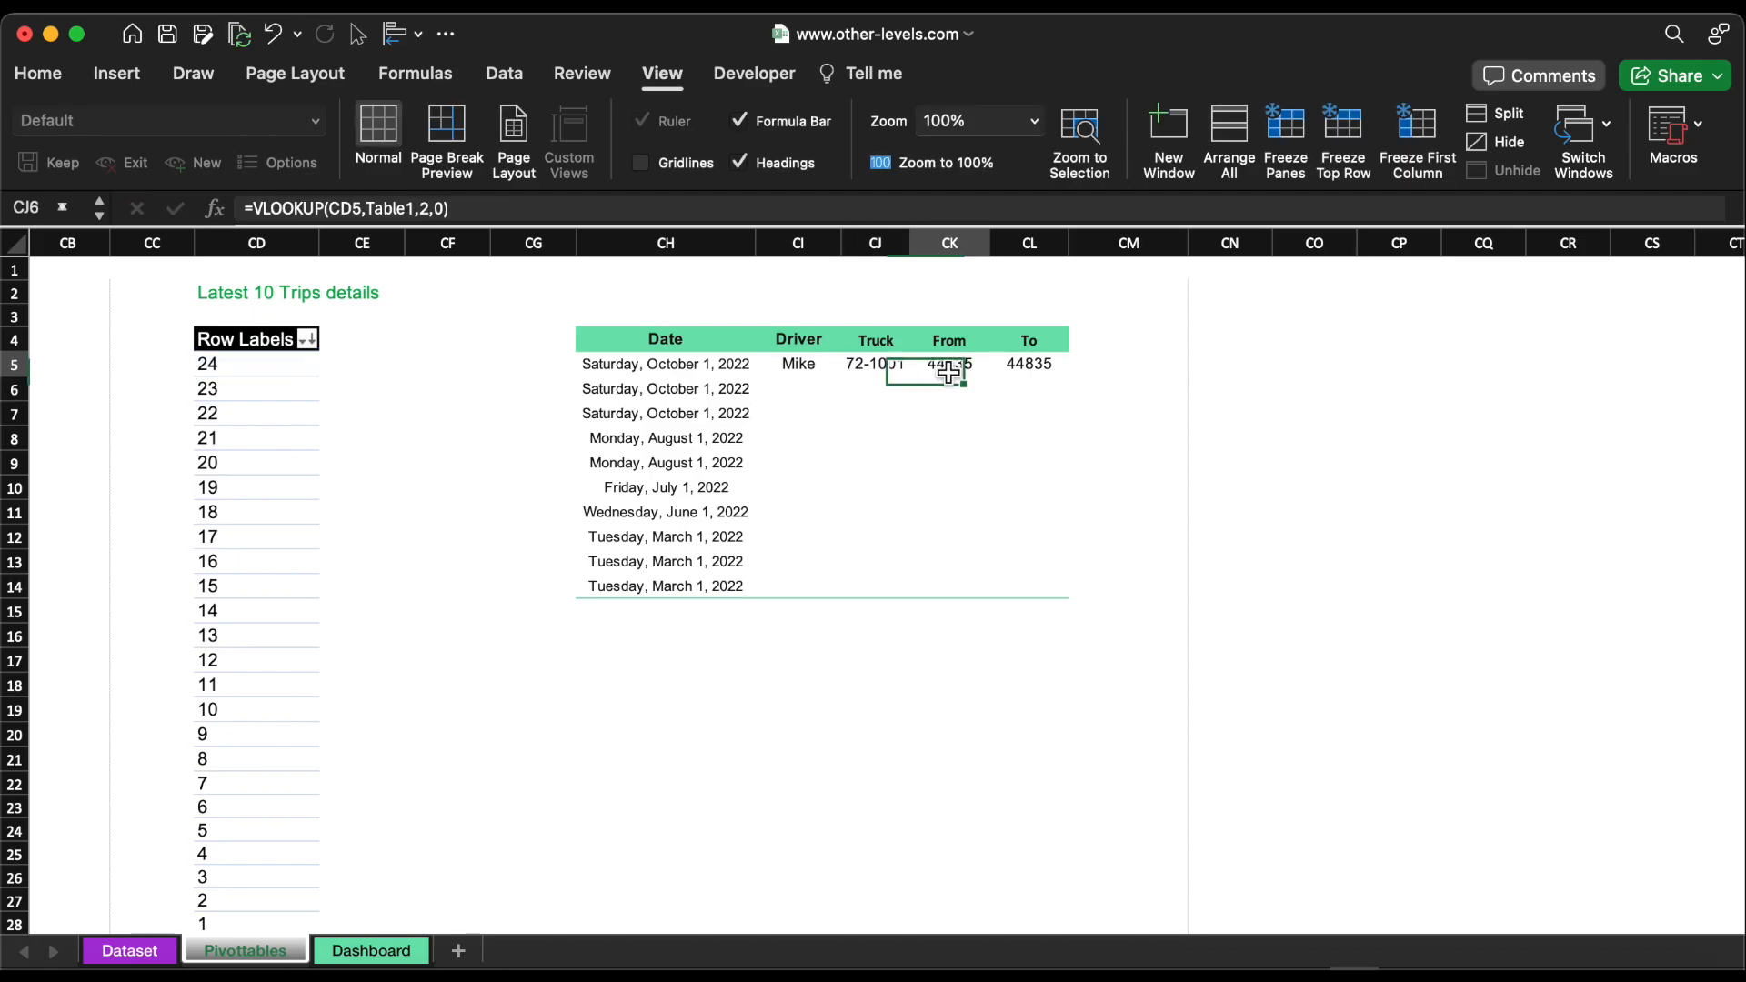
{"action": "left_click", "coordinate": [438, 209]}
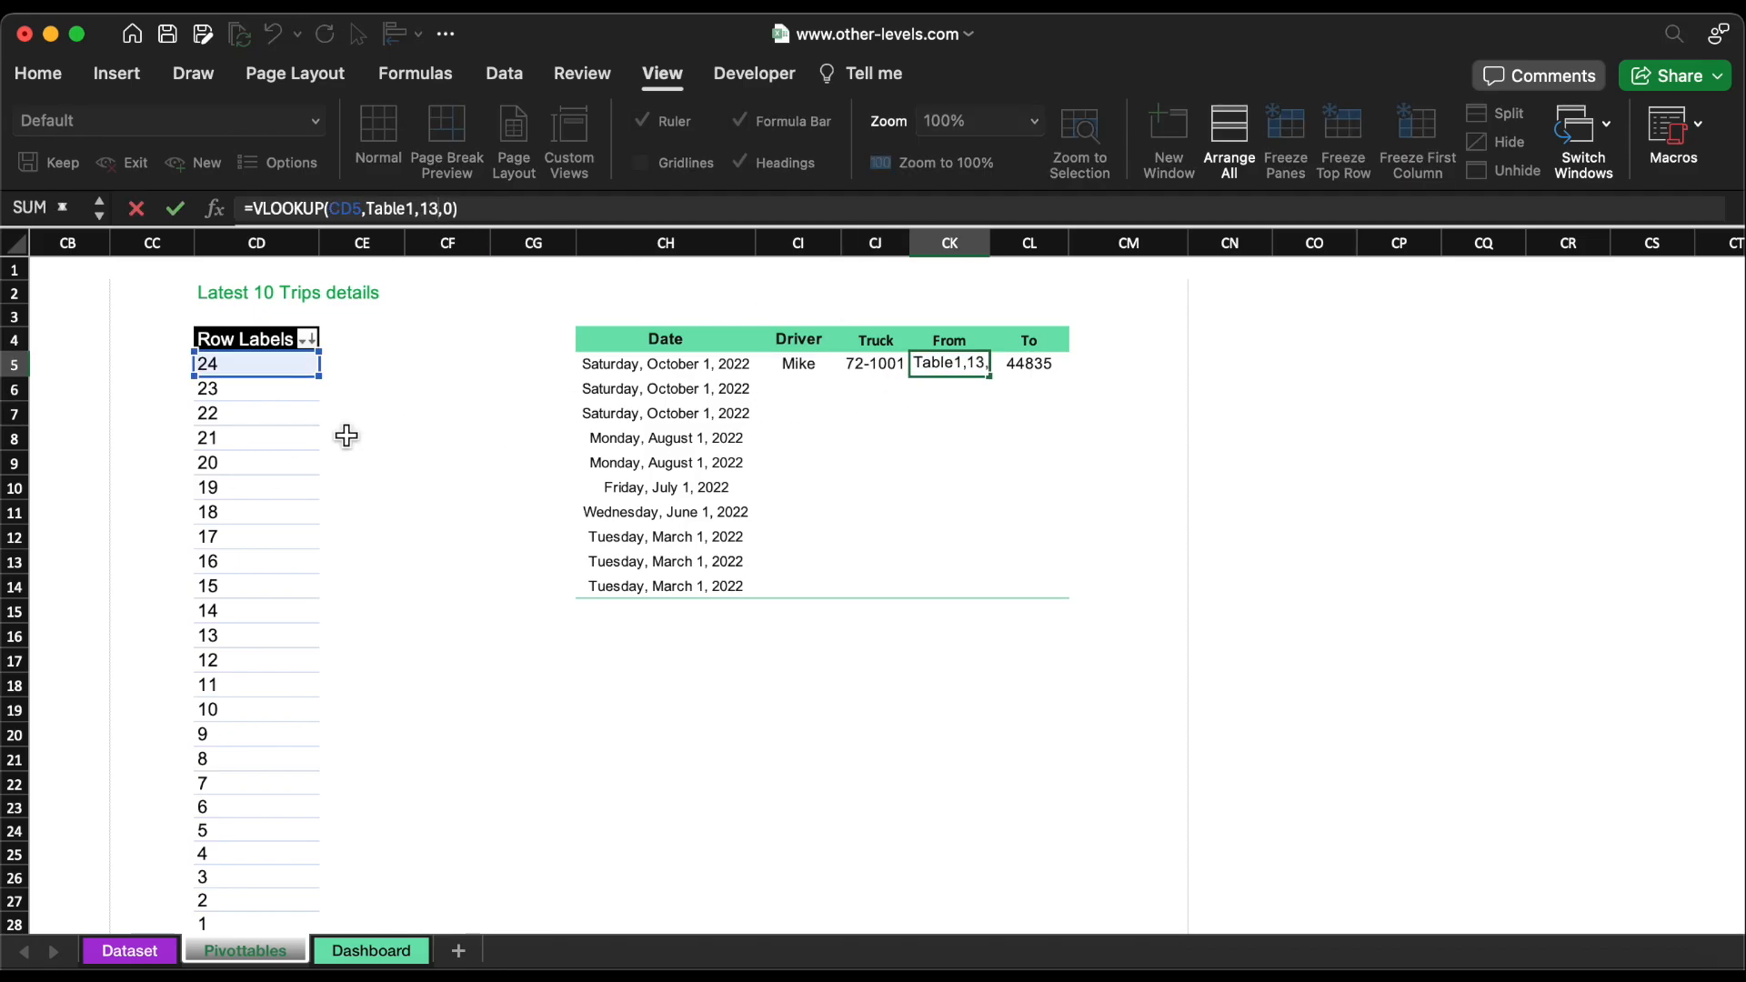
{"action": "key", "text": "Return"}
Step: Point the To lookup in CL5 at the destination column and fill the Driver through To lookups down to row 14
{"action": "left_click", "coordinate": [1046, 371]}
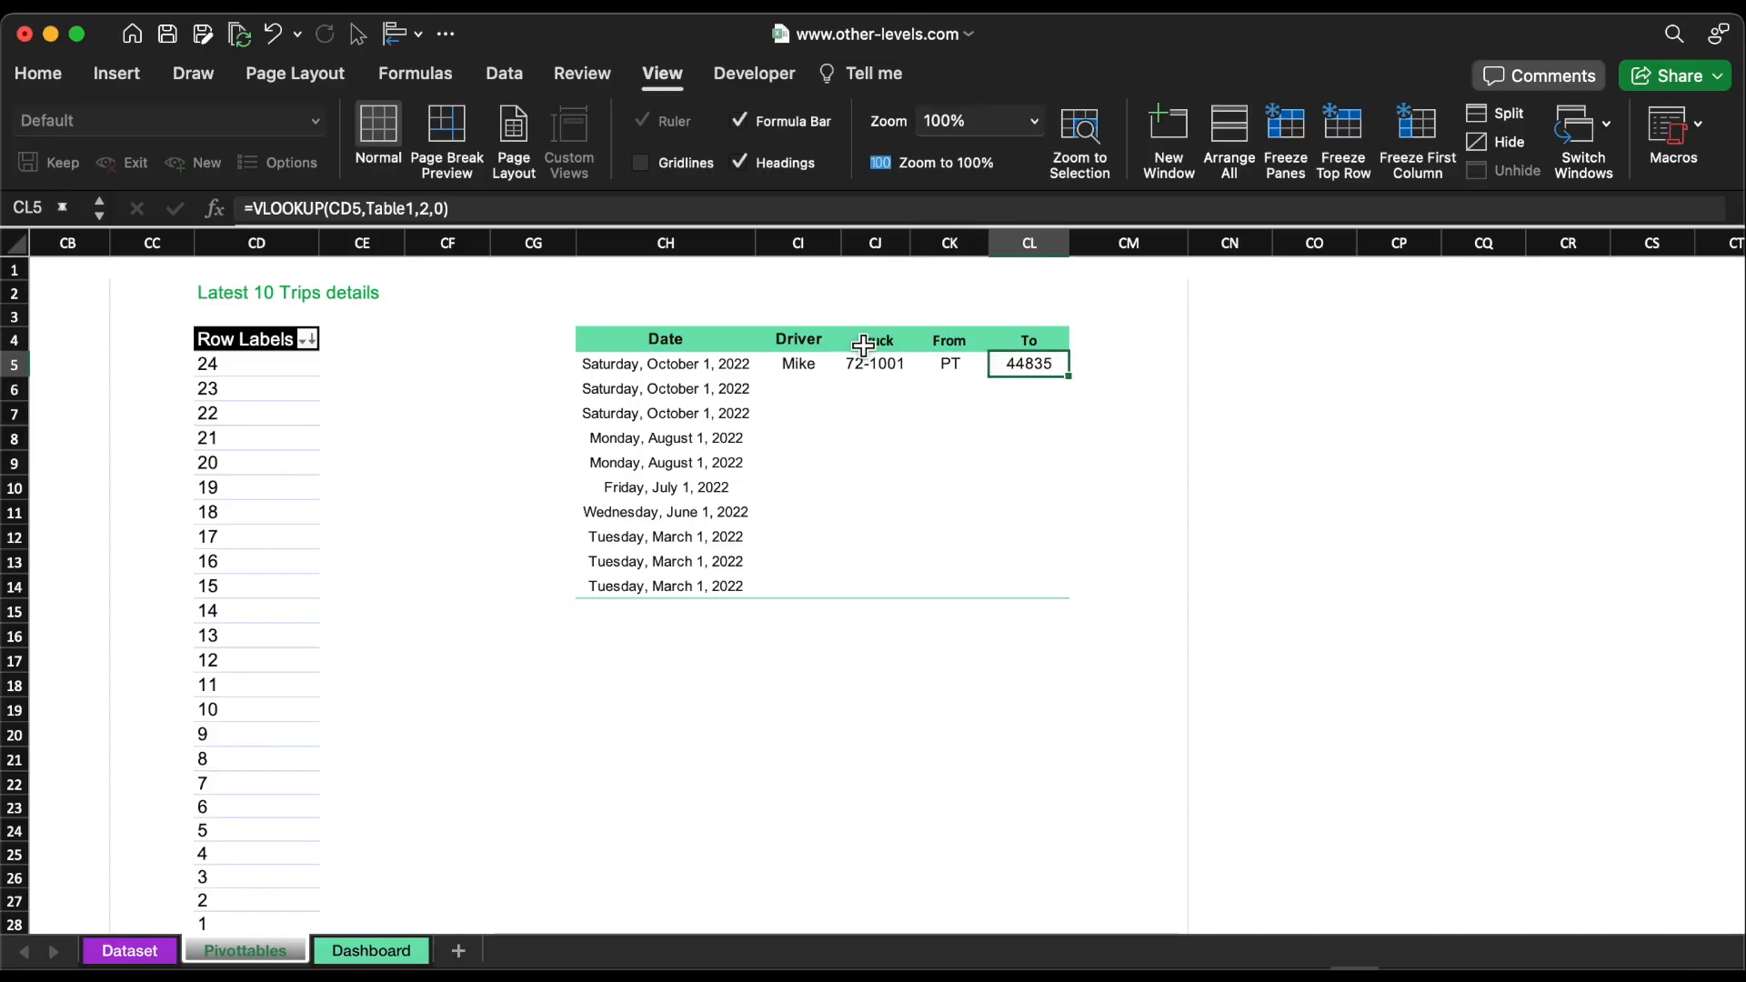
{"action": "left_click", "coordinate": [431, 208]}
{"action": "type", "text": "1"}
{"action": "key", "text": "Return"}
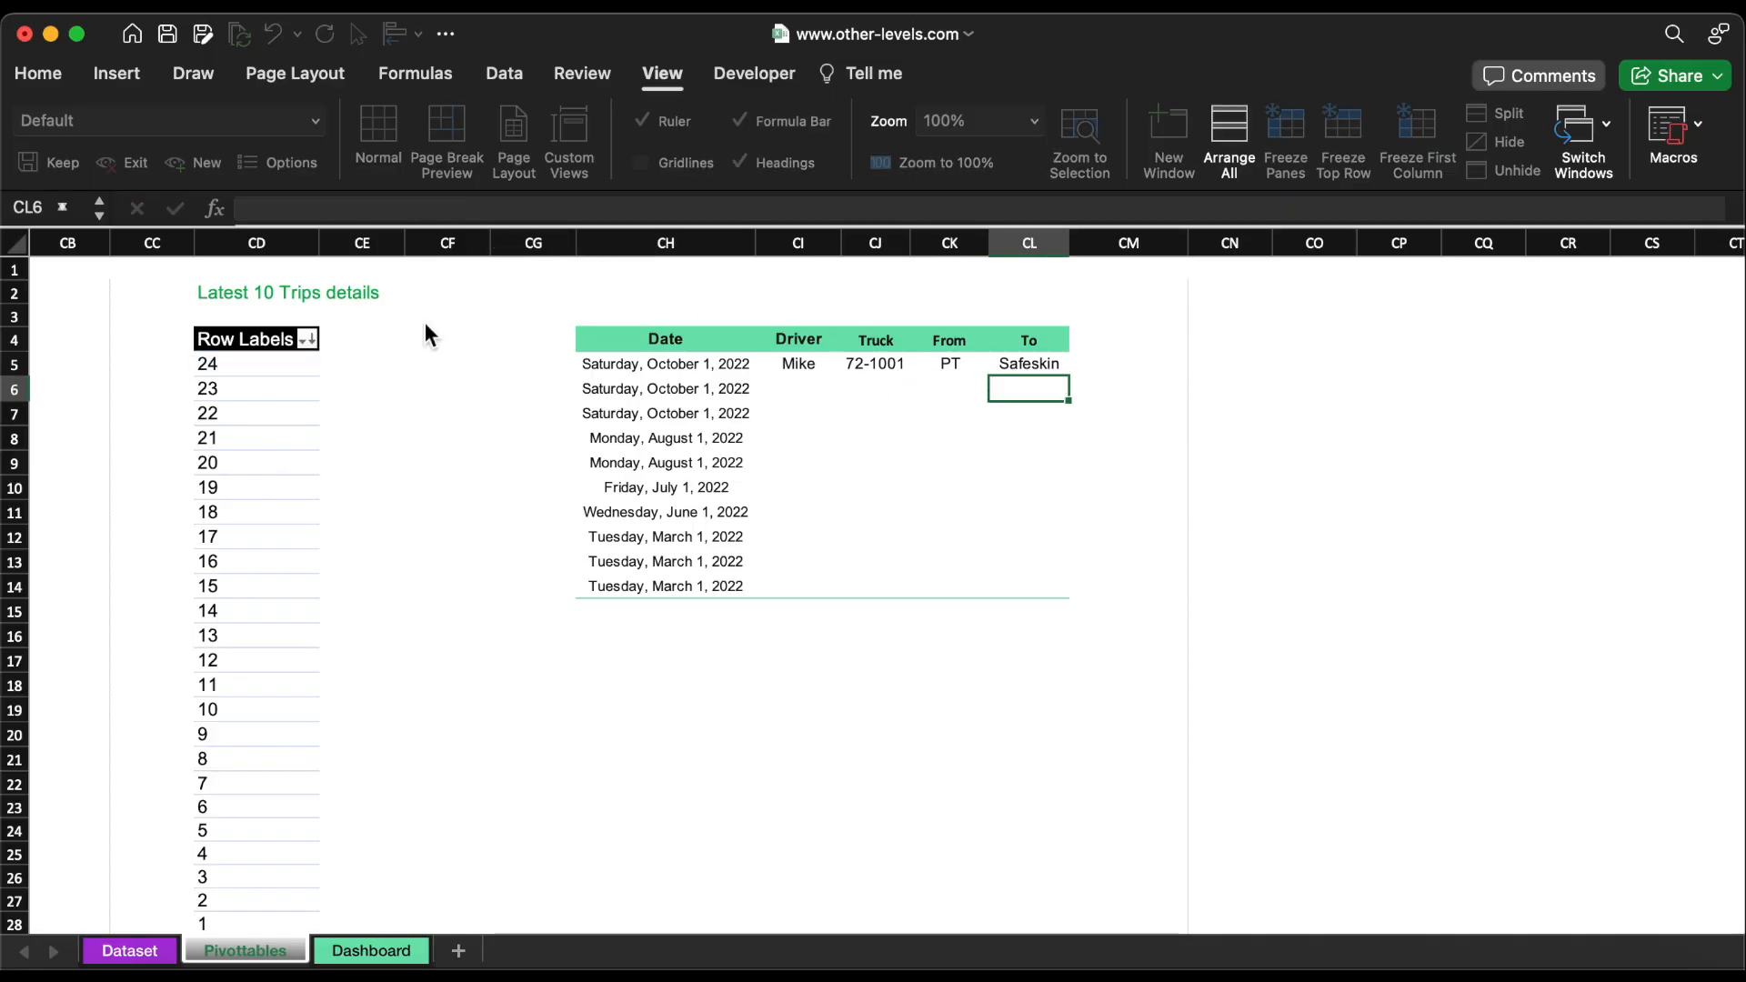
{"action": "left_click_drag", "start_coordinate": [817, 373], "coordinate": [1070, 600]}
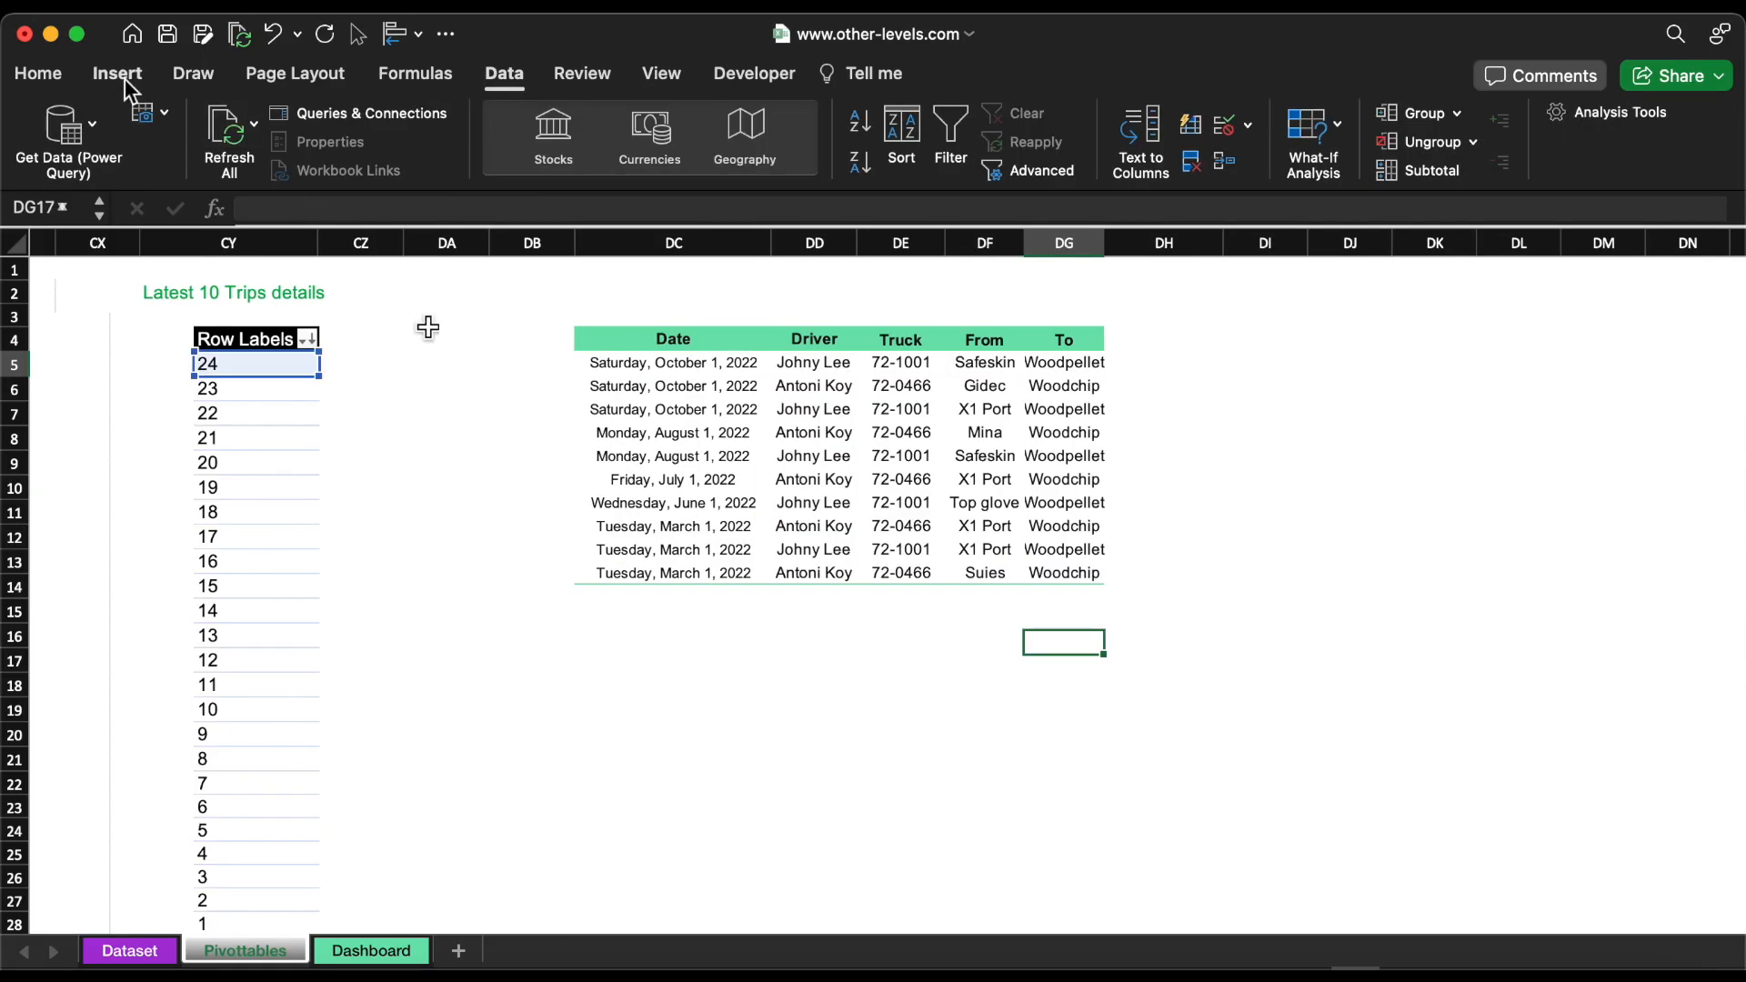
Step: Draw a text box below the latest trips table and link it to the first Date cell, =$DC$5
{"action": "left_click", "coordinate": [124, 76]}
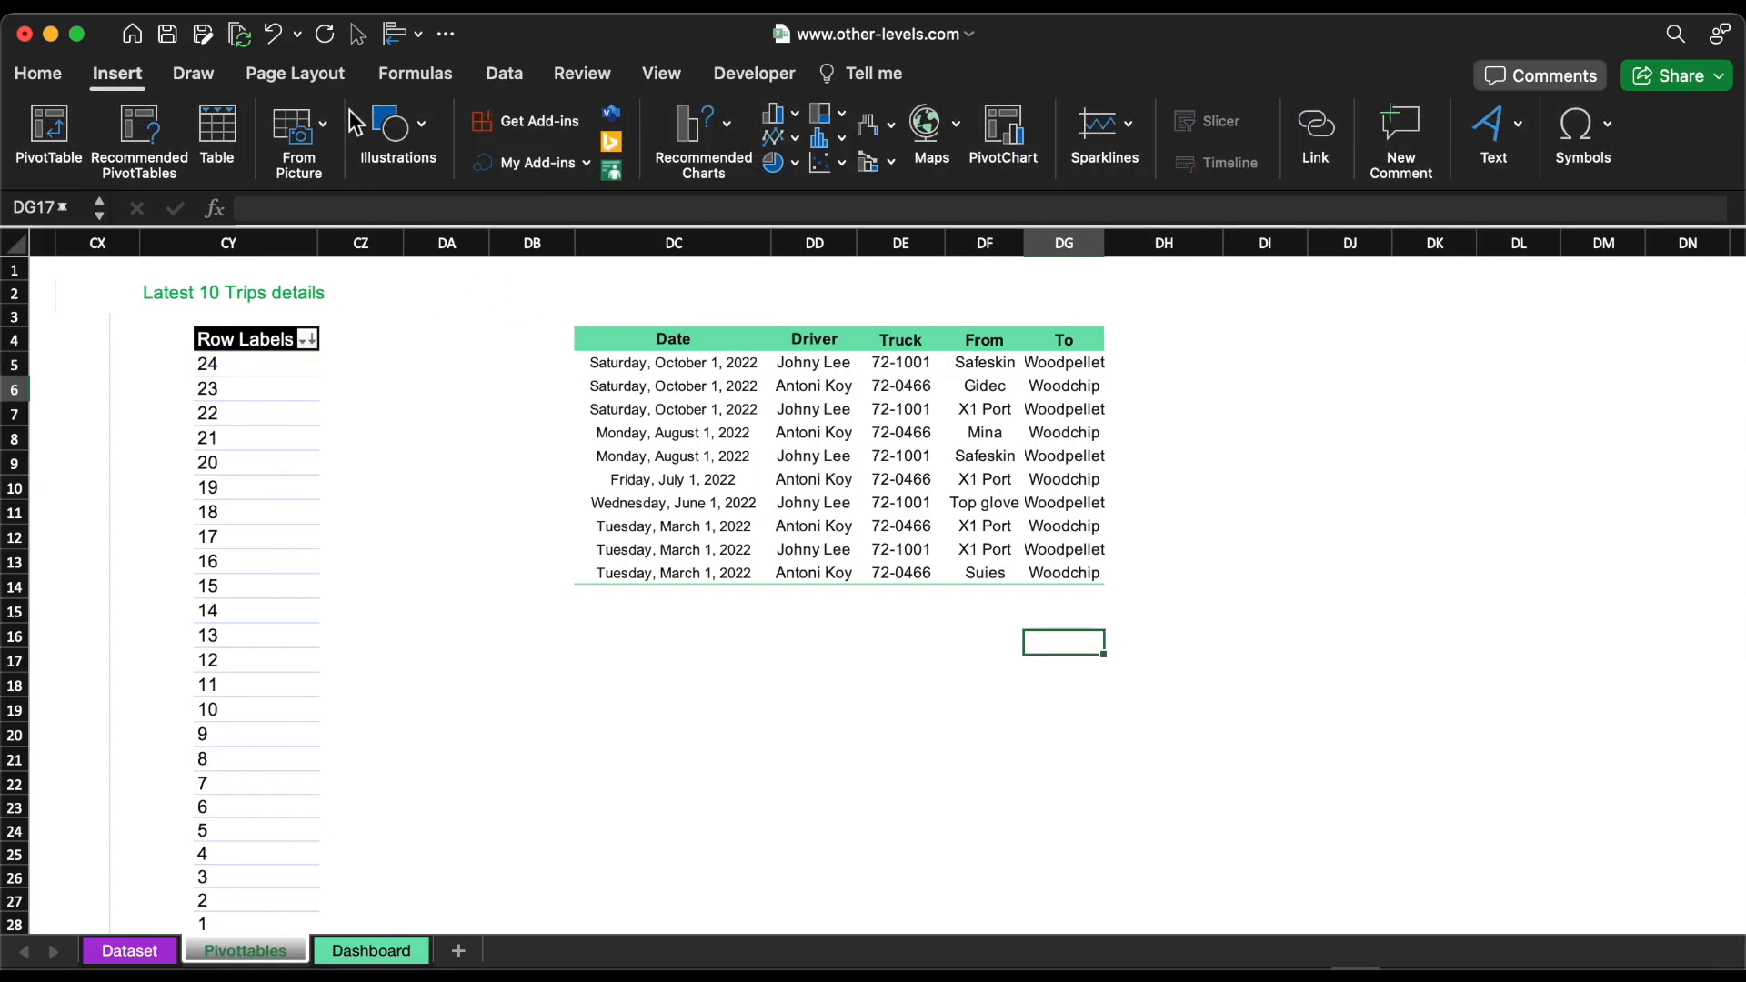
{"action": "left_click", "coordinate": [393, 129]}
{"action": "left_click", "coordinate": [291, 211]}
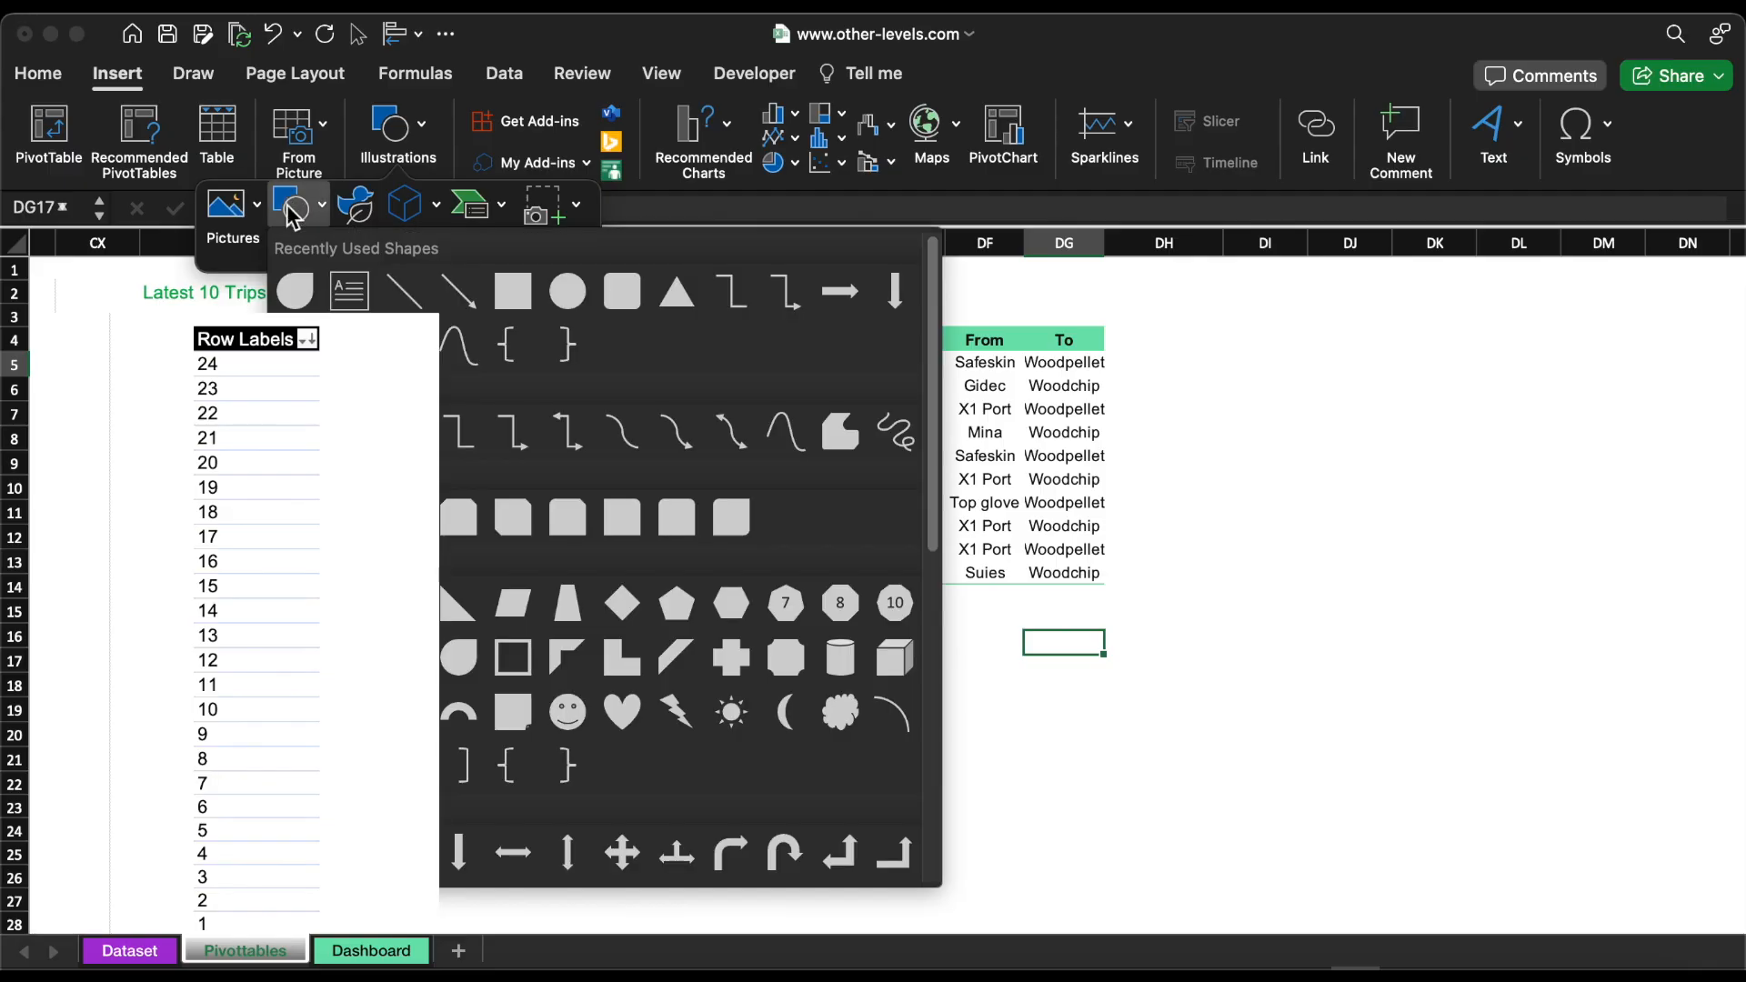
{"action": "left_click", "coordinate": [293, 293]}
{"action": "left_click_drag", "start_coordinate": [645, 721], "coordinate": [690, 702]}
{"action": "left_click", "coordinate": [445, 215]}
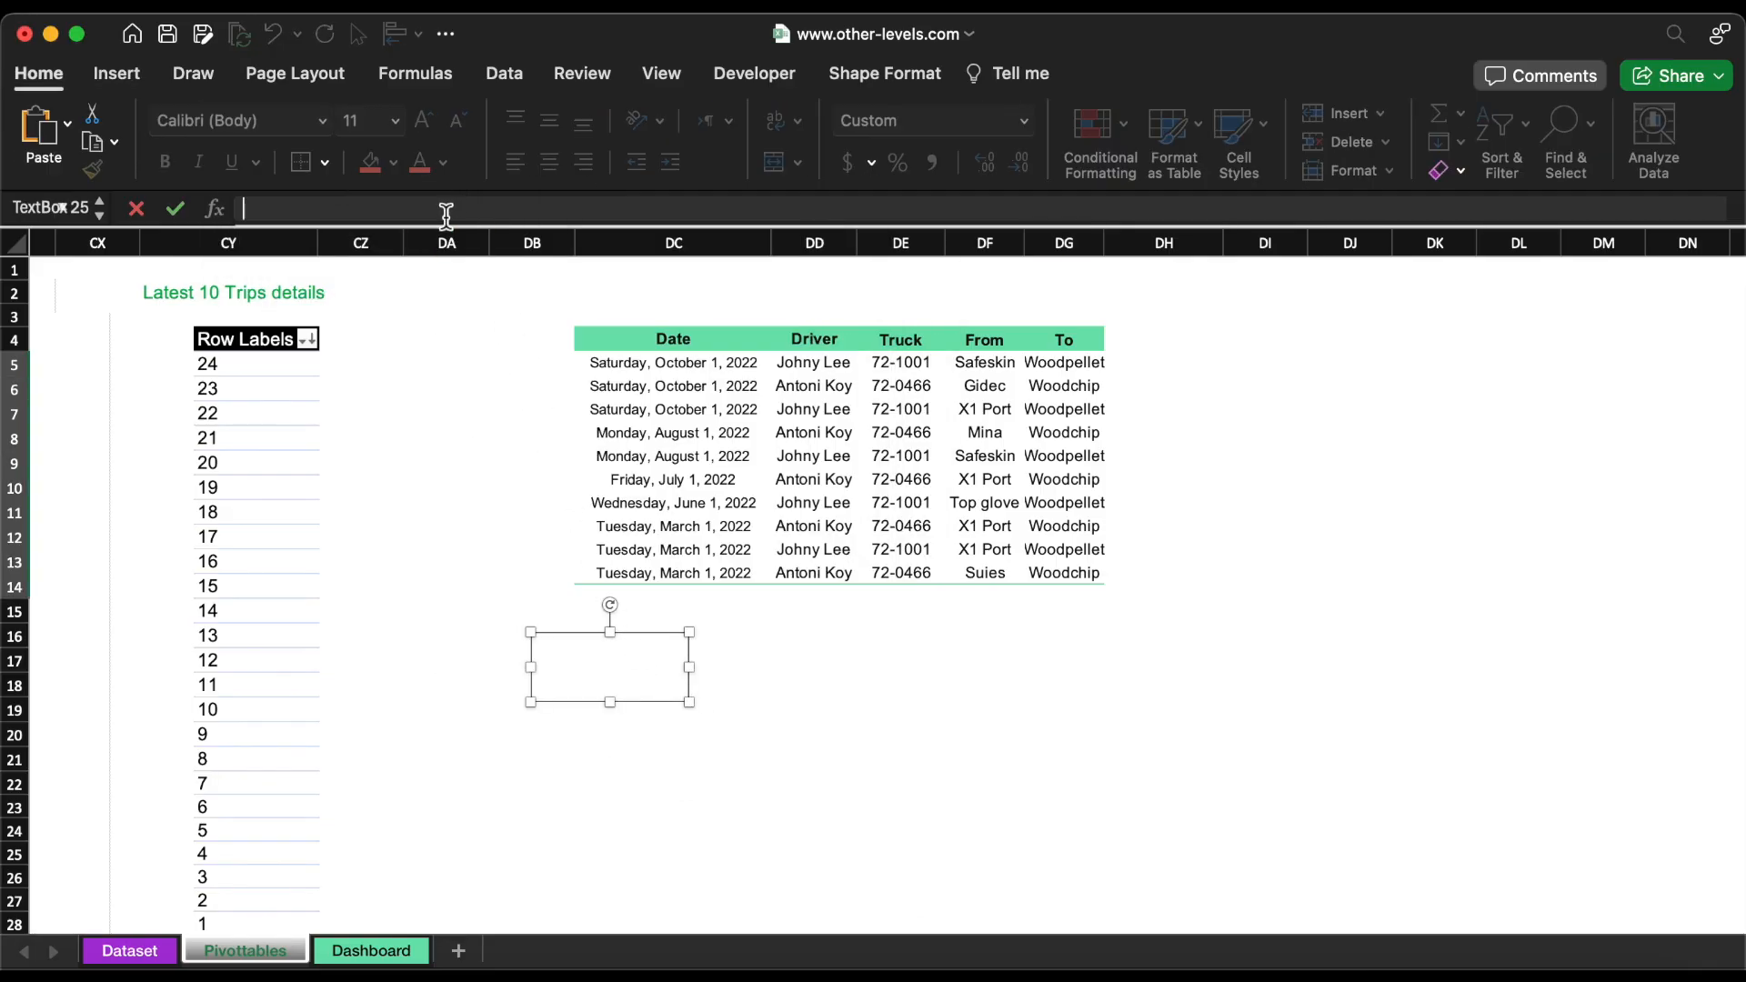
{"action": "type", "text": "="}
{"action": "left_click", "coordinate": [664, 368]}
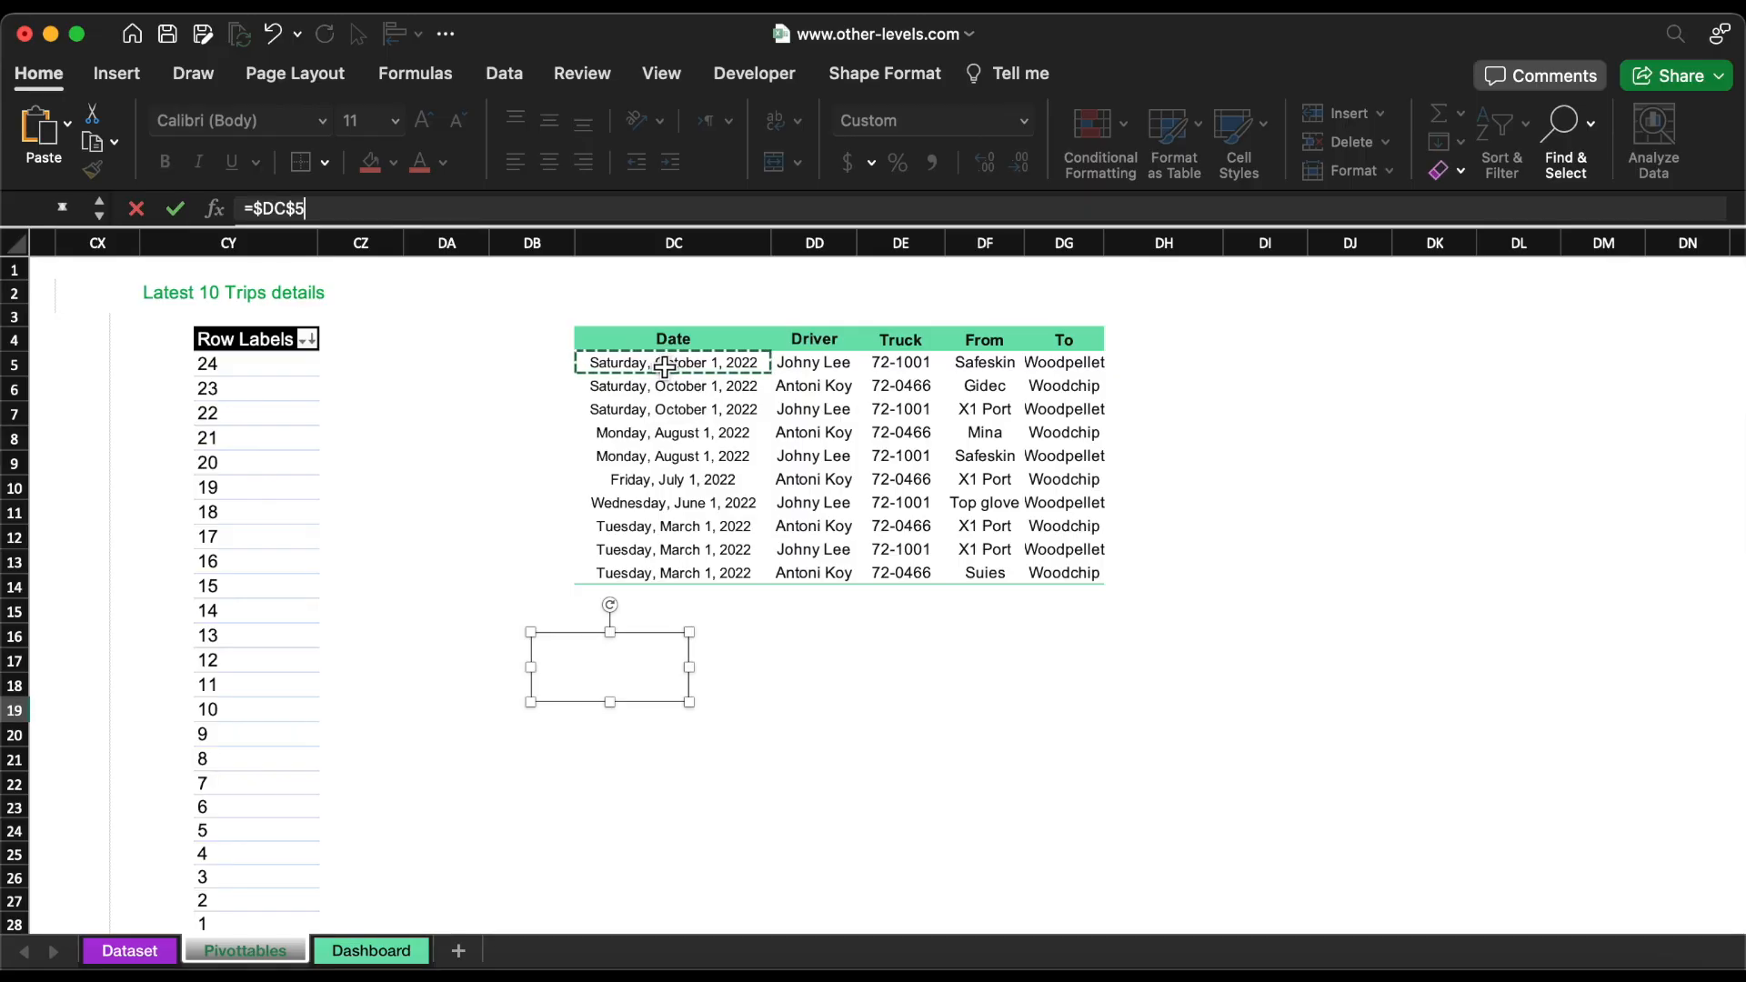
{"action": "key", "text": "Return"}
Step: Duplicate the date text box alongside the original and link the copy to the first Driver cell, =$DD$5
{"action": "left_click_drag", "start_coordinate": [689, 667], "coordinate": [891, 651]}
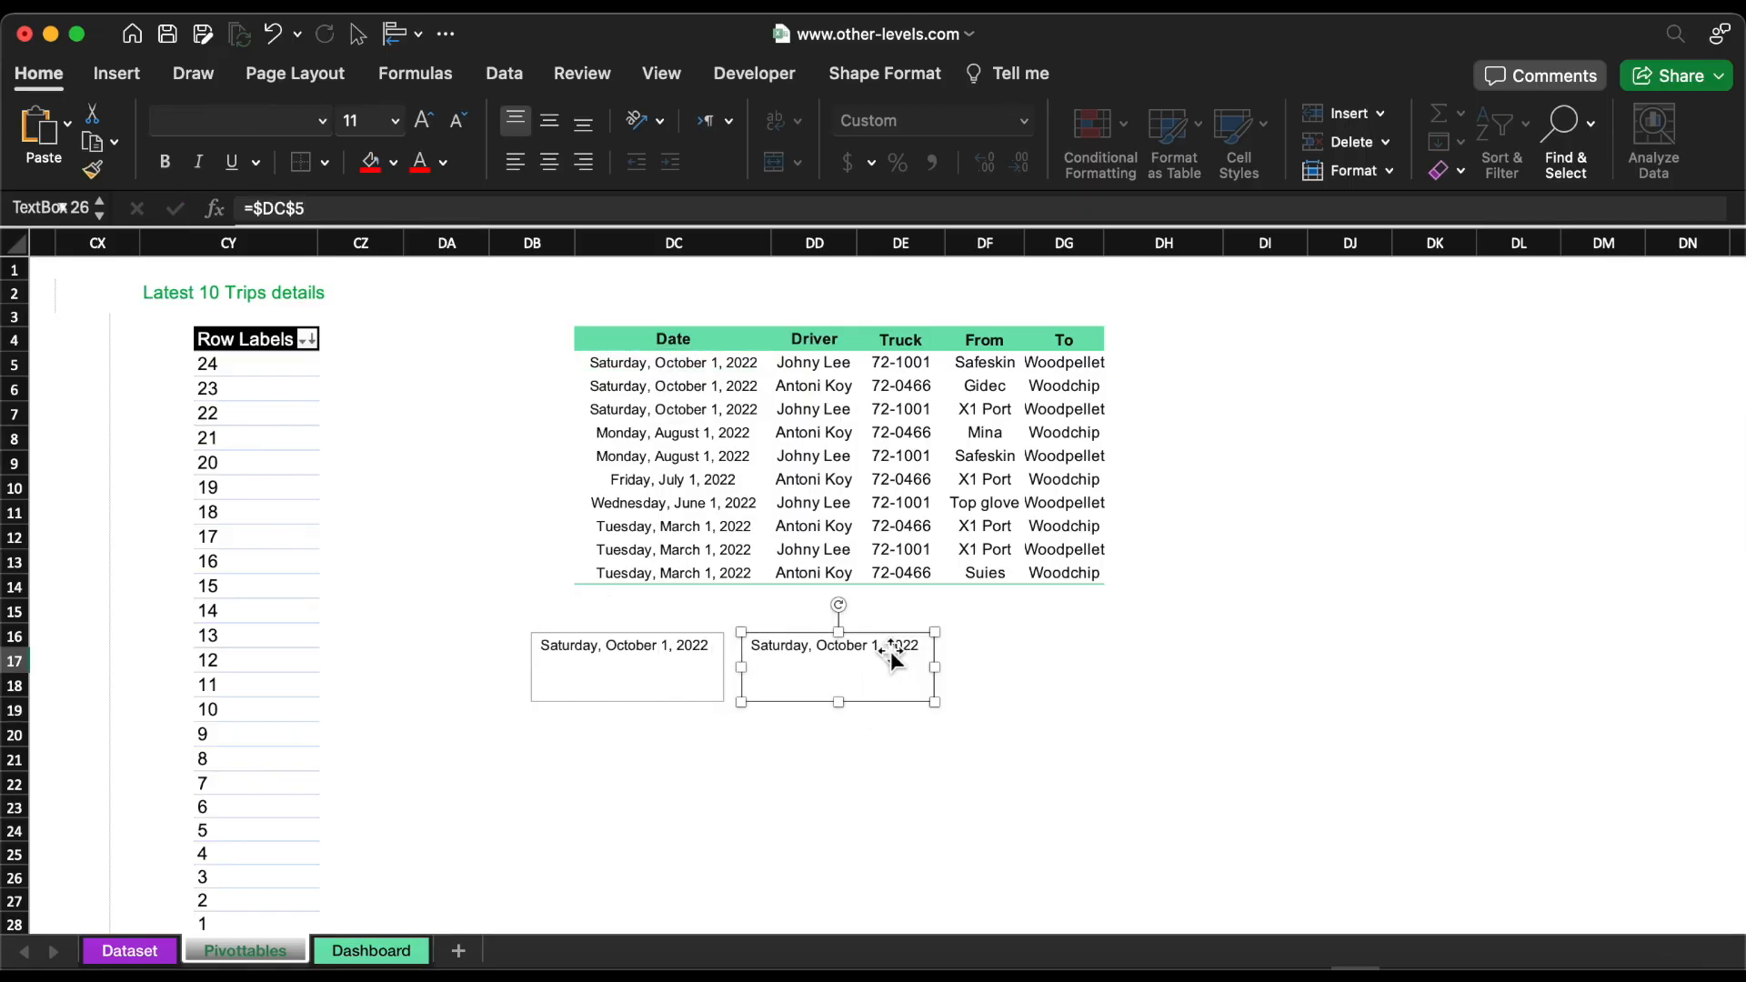
{"action": "left_click", "coordinate": [325, 209]}
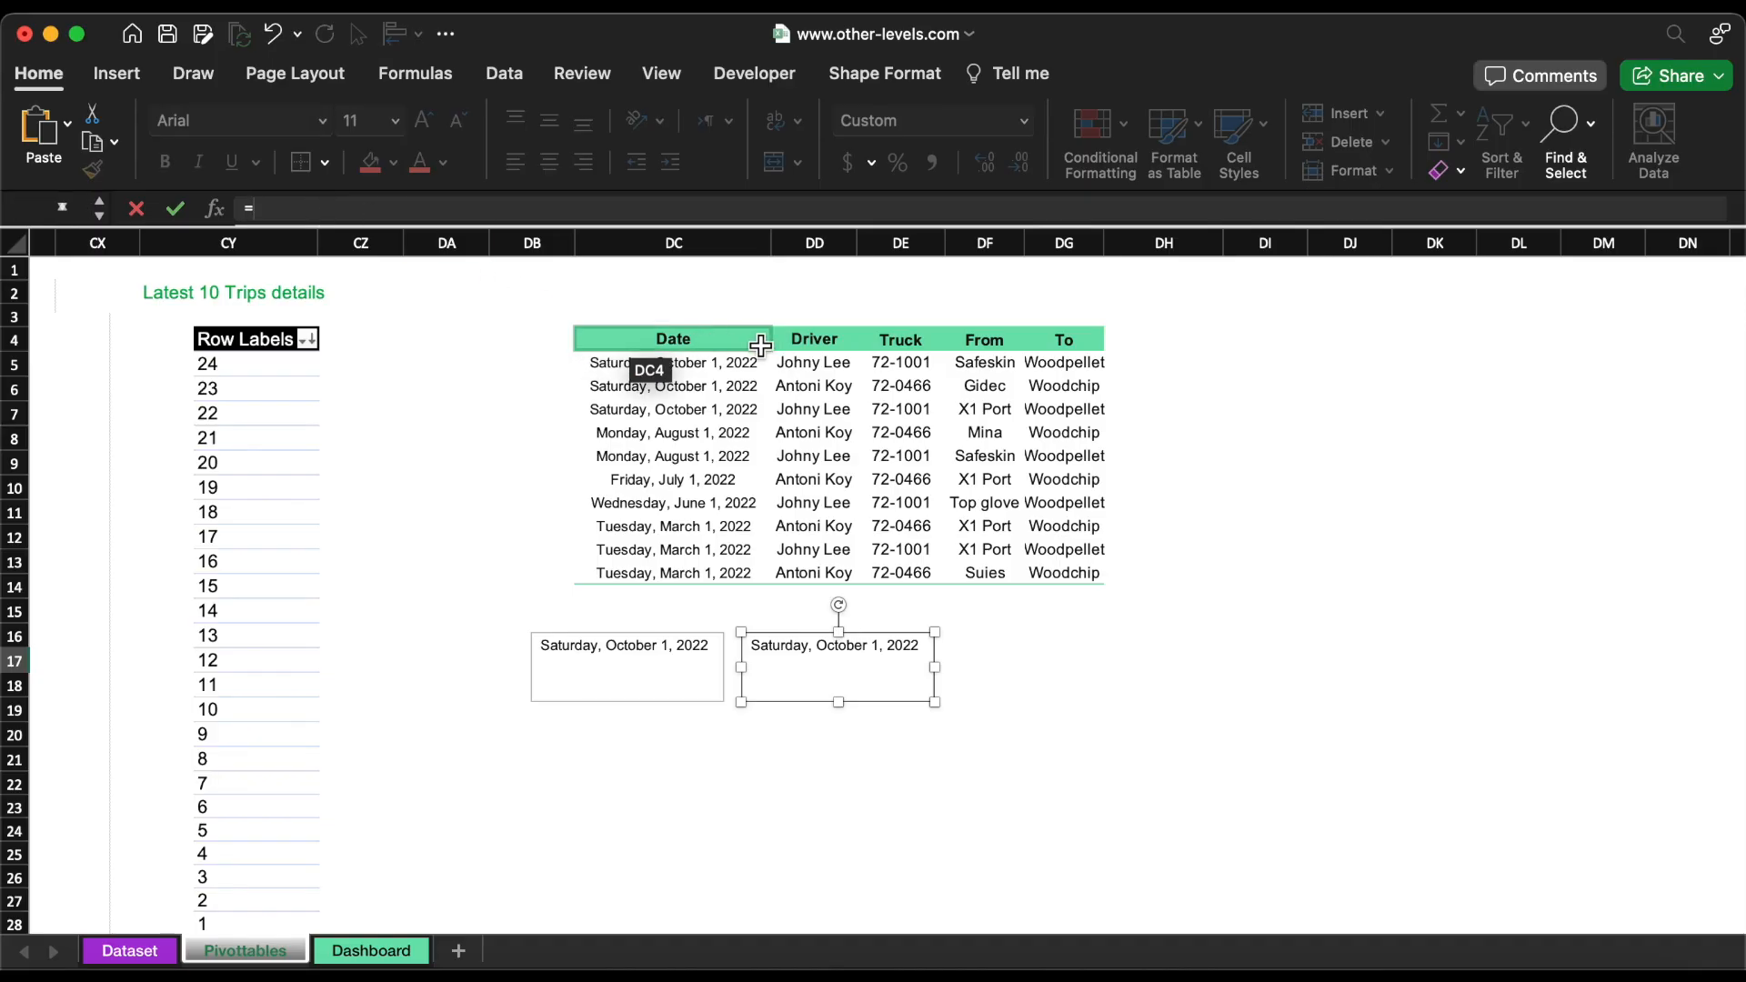
{"action": "left_click", "coordinate": [819, 364]}
{"action": "key", "text": "Return"}
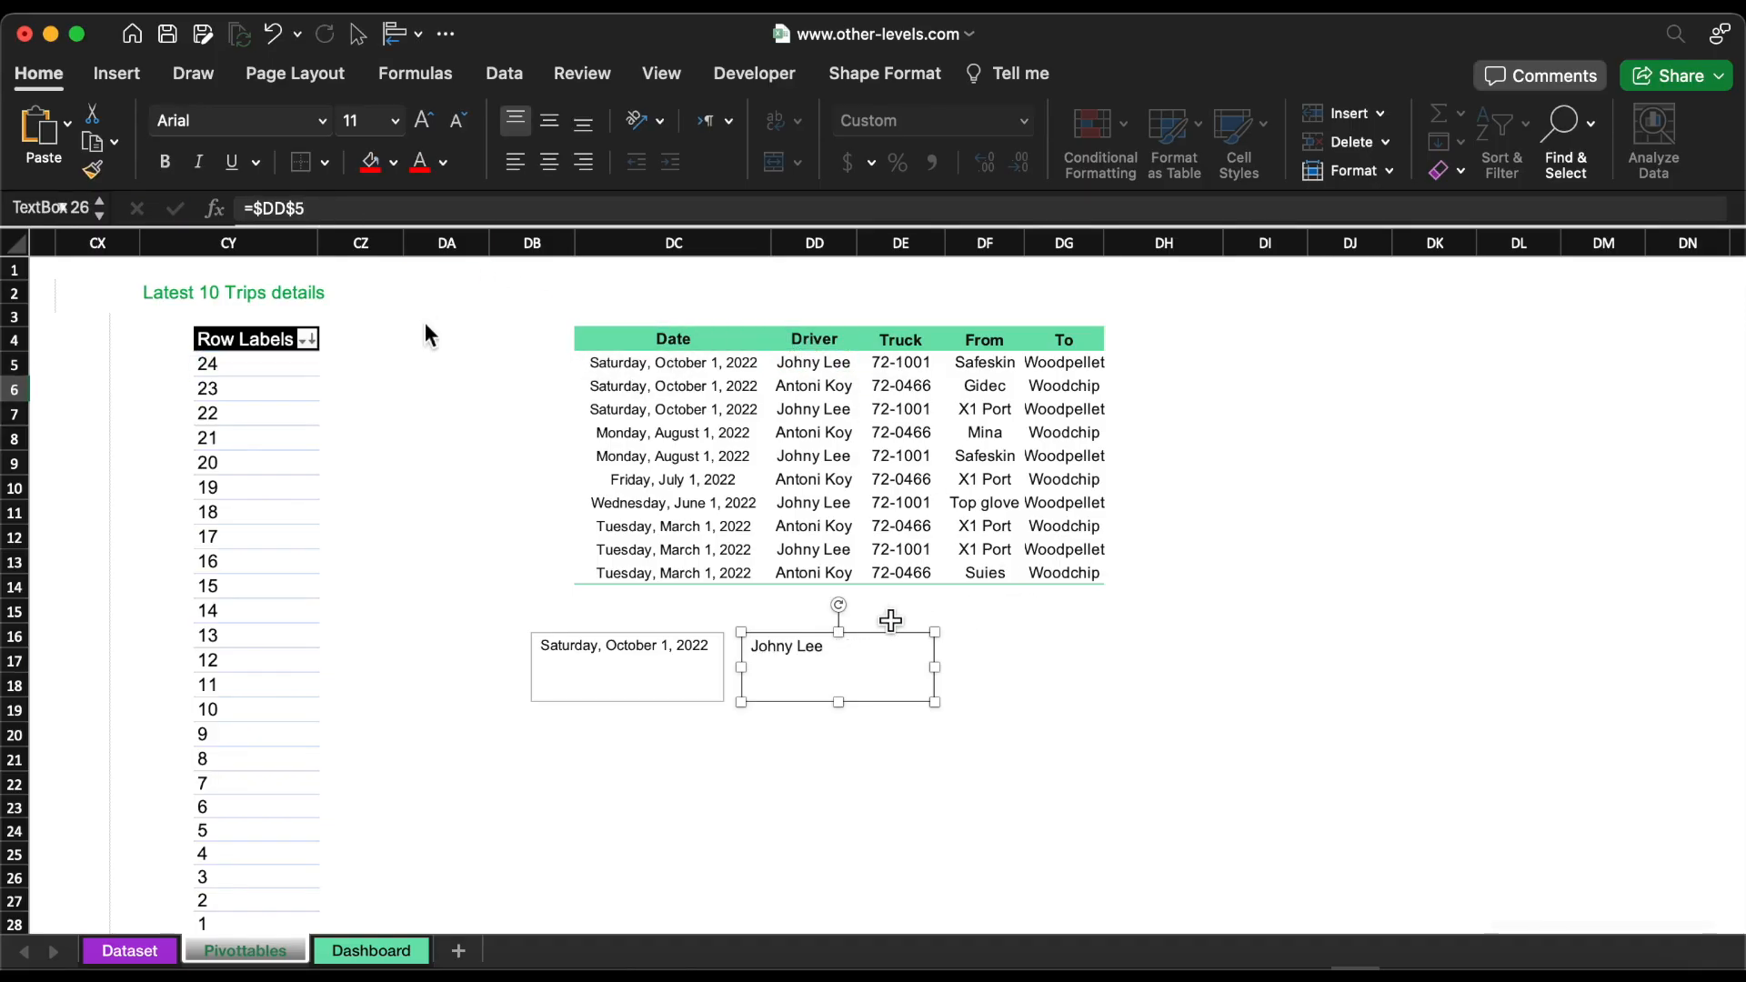
Step: Add three more text box copies in the same row and link them to the first Truck, From and To cells, DE5, DF5 and DG5
{"action": "left_click_drag", "start_coordinate": [800, 639], "coordinate": [1467, 671]}
{"action": "left_click", "coordinate": [359, 211]}
{"action": "left_click", "coordinate": [901, 363]}
{"action": "key", "text": "Return"}
{"action": "type", "text": "="}
{"action": "left_click", "coordinate": [985, 363]}
{"action": "key", "text": "Return"}
{"action": "type", "text": "="}
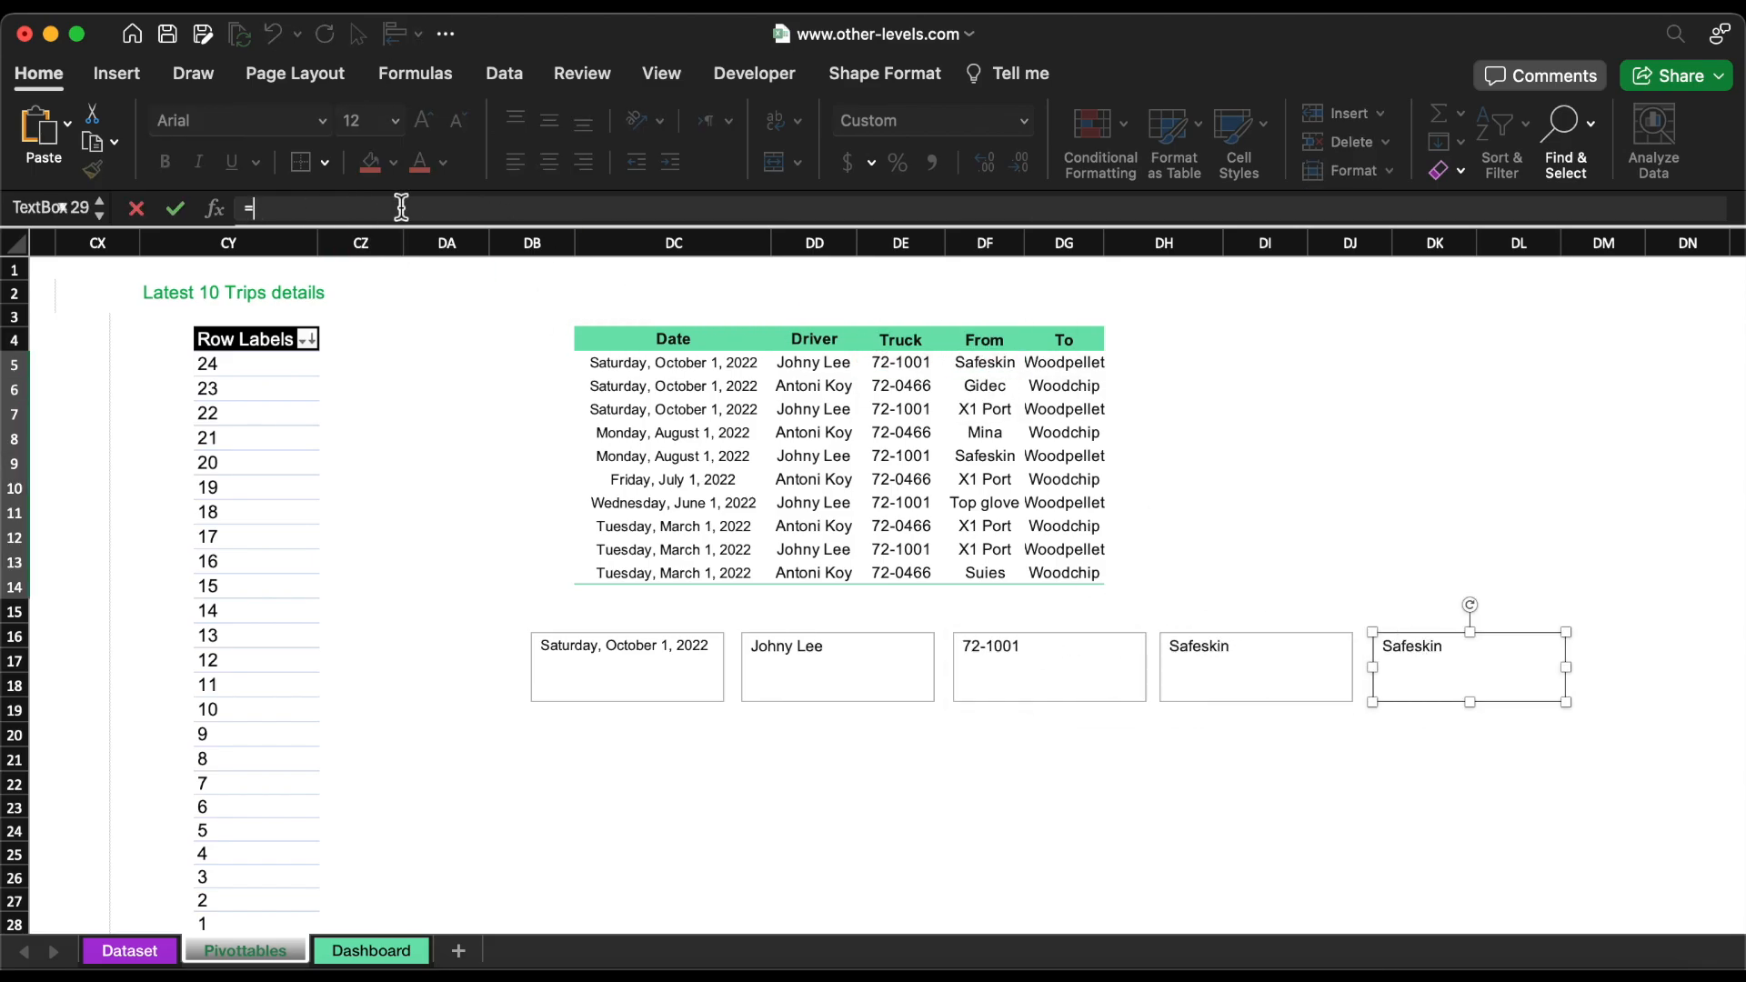
{"action": "left_click", "coordinate": [1051, 367]}
{"action": "key", "text": "Return"}
Step: Select all five linked trip text boxes and place copies of the row below them
{"action": "left_click", "coordinate": [1238, 671], "text": "shift"}
{"action": "left_click", "coordinate": [1046, 670], "text": "shift"}
{"action": "left_click", "coordinate": [835, 669], "text": "shift"}
{"action": "left_click", "coordinate": [600, 667], "text": "shift"}
{"action": "left_click_drag", "start_coordinate": [601, 684], "coordinate": [603, 864]}
{"action": "left_click_drag", "start_coordinate": [603, 828], "coordinate": [604, 909]}
Step: Draw a text box below the driver wages pivot table and link it to the Driver Wages cell, =$CD$5
{"action": "scroll", "coordinate": [970, 750], "scroll_direction": "left", "scroll_amount": 15}
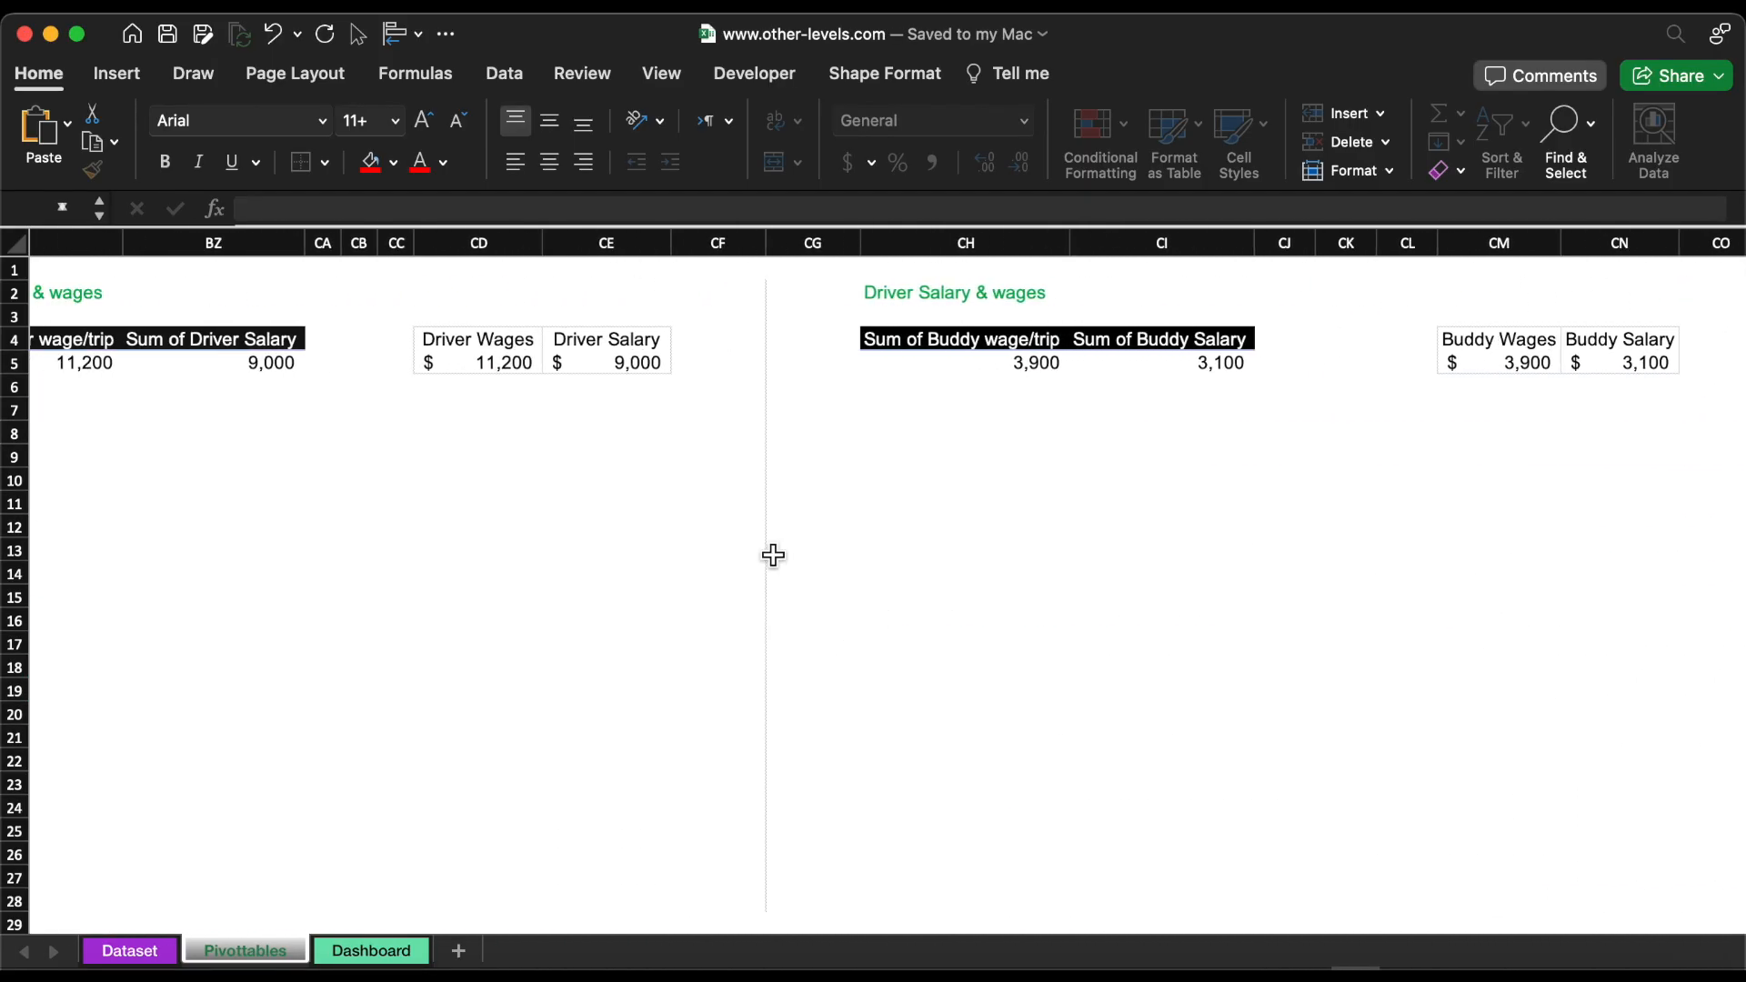
{"action": "left_click", "coordinate": [119, 74]}
{"action": "left_click", "coordinate": [397, 131]}
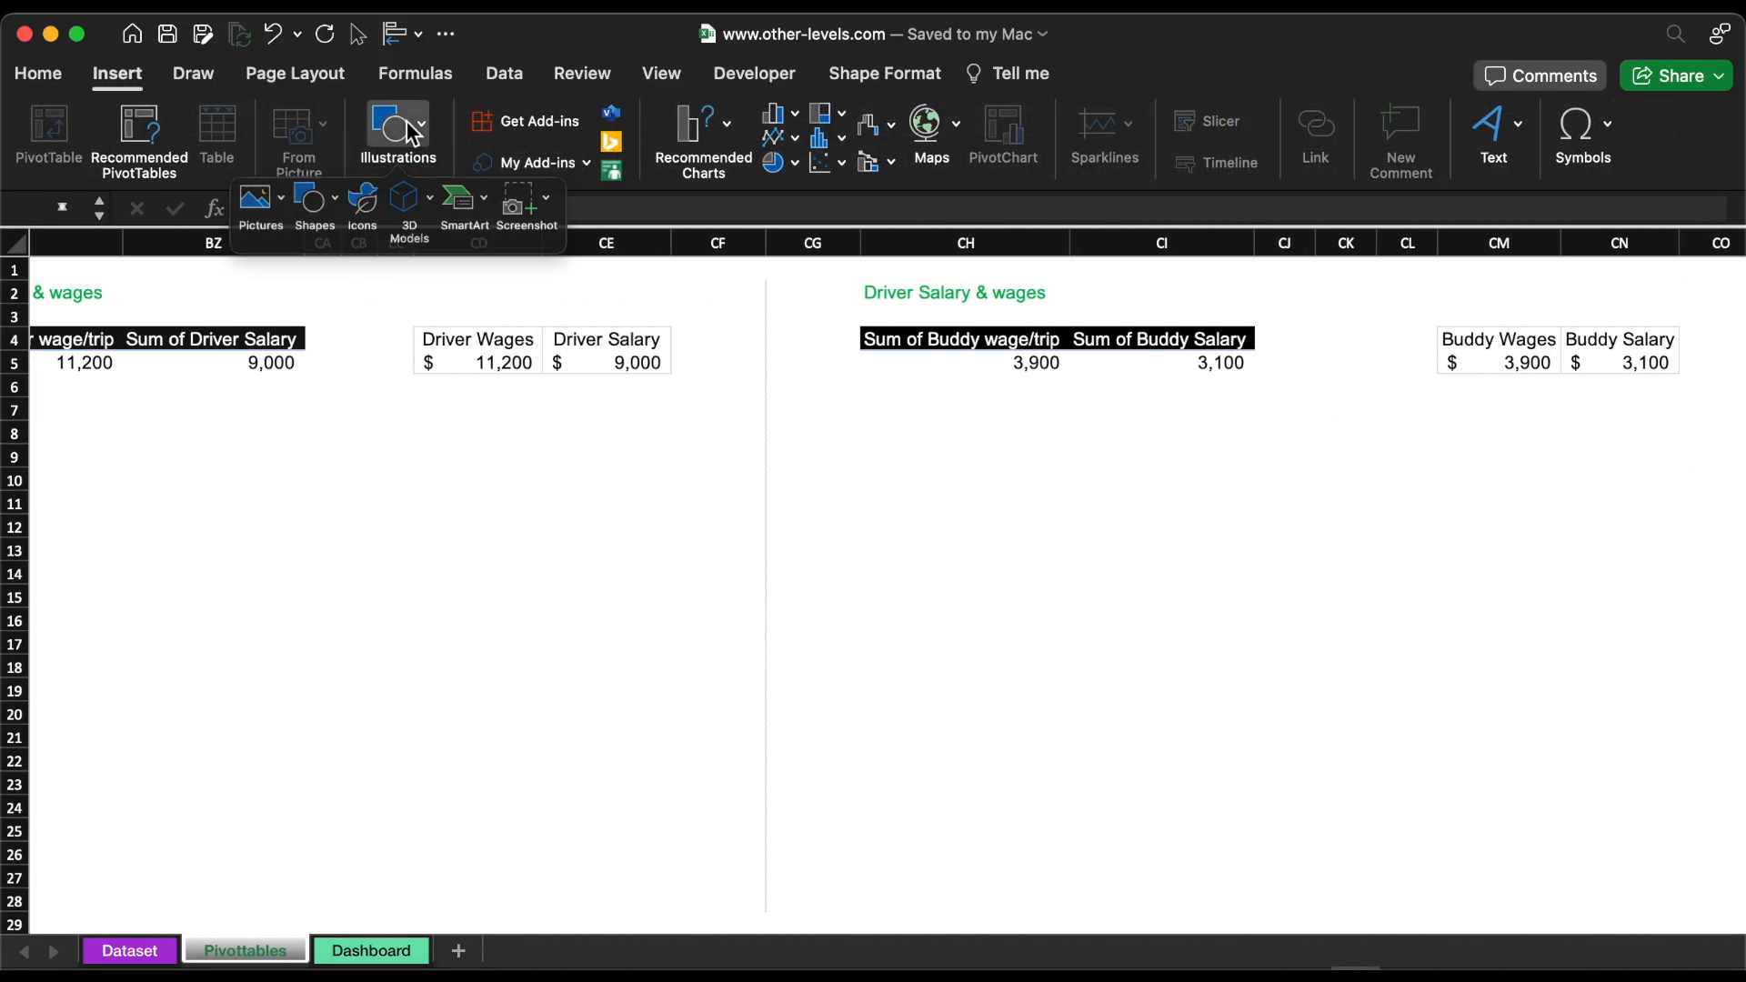
{"action": "left_click", "coordinate": [321, 204]}
{"action": "left_click", "coordinate": [347, 296]}
{"action": "left_click_drag", "start_coordinate": [327, 553], "coordinate": [502, 624]}
{"action": "left_click_drag", "start_coordinate": [440, 553], "coordinate": [310, 545]}
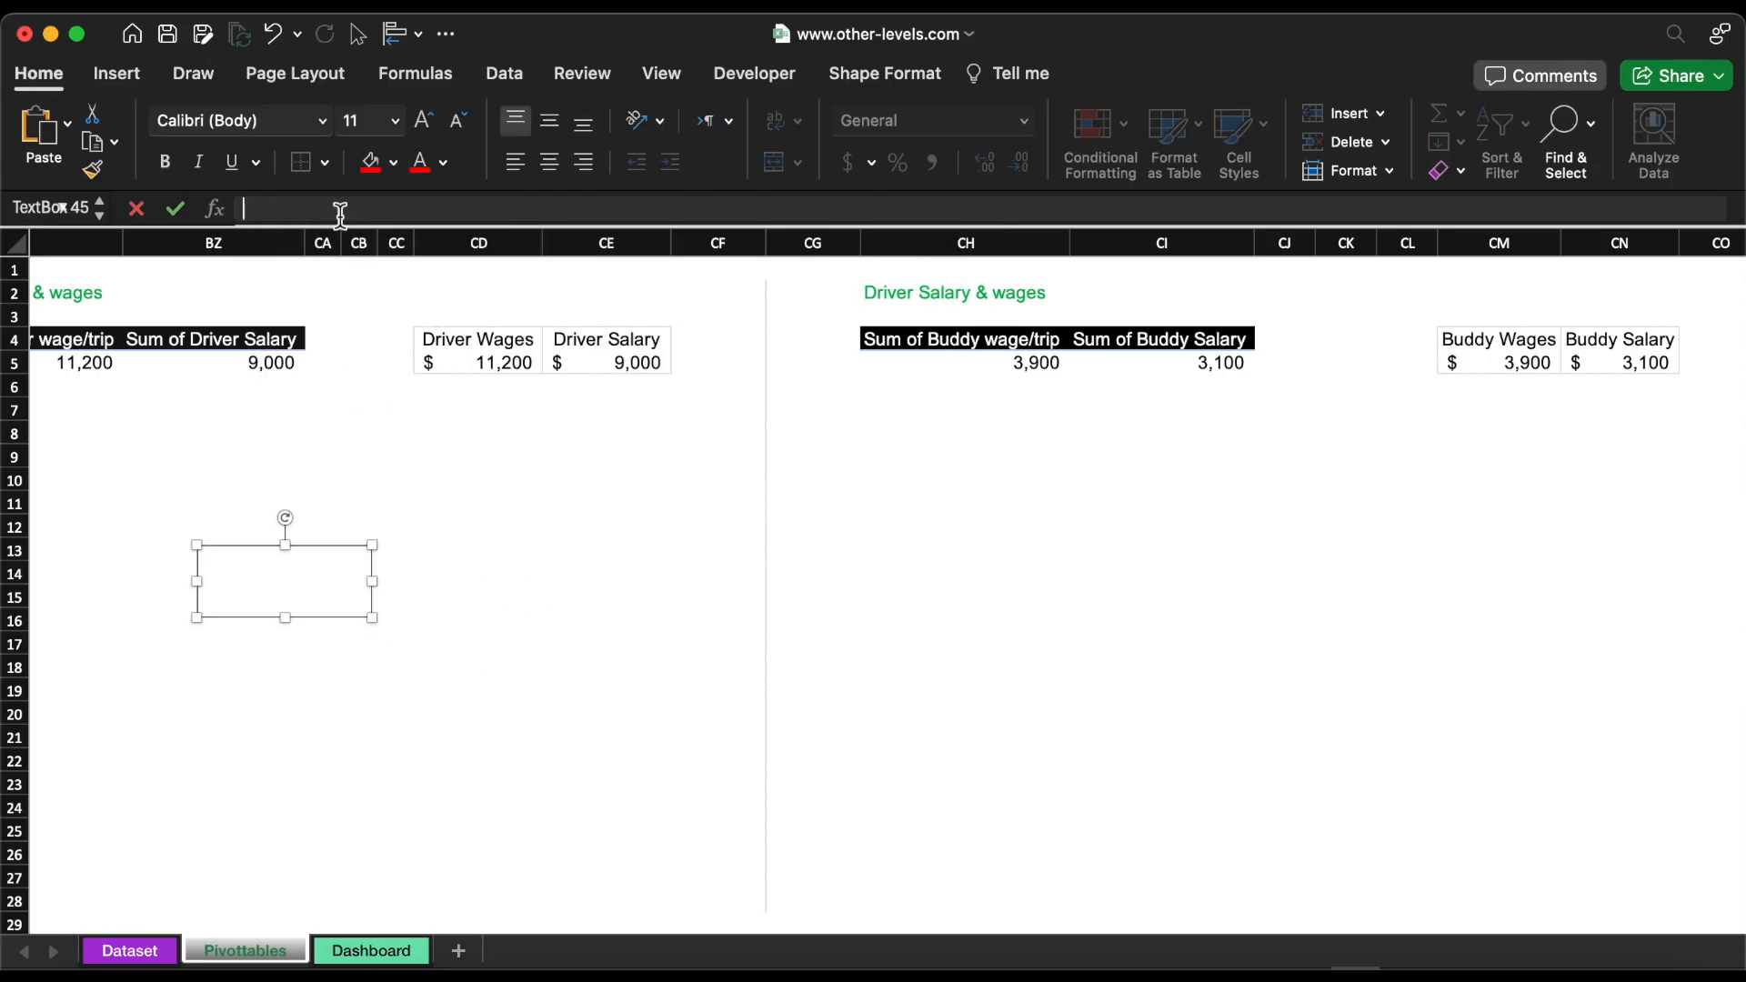
{"action": "type", "text": "="}
{"action": "left_click", "coordinate": [502, 364]}
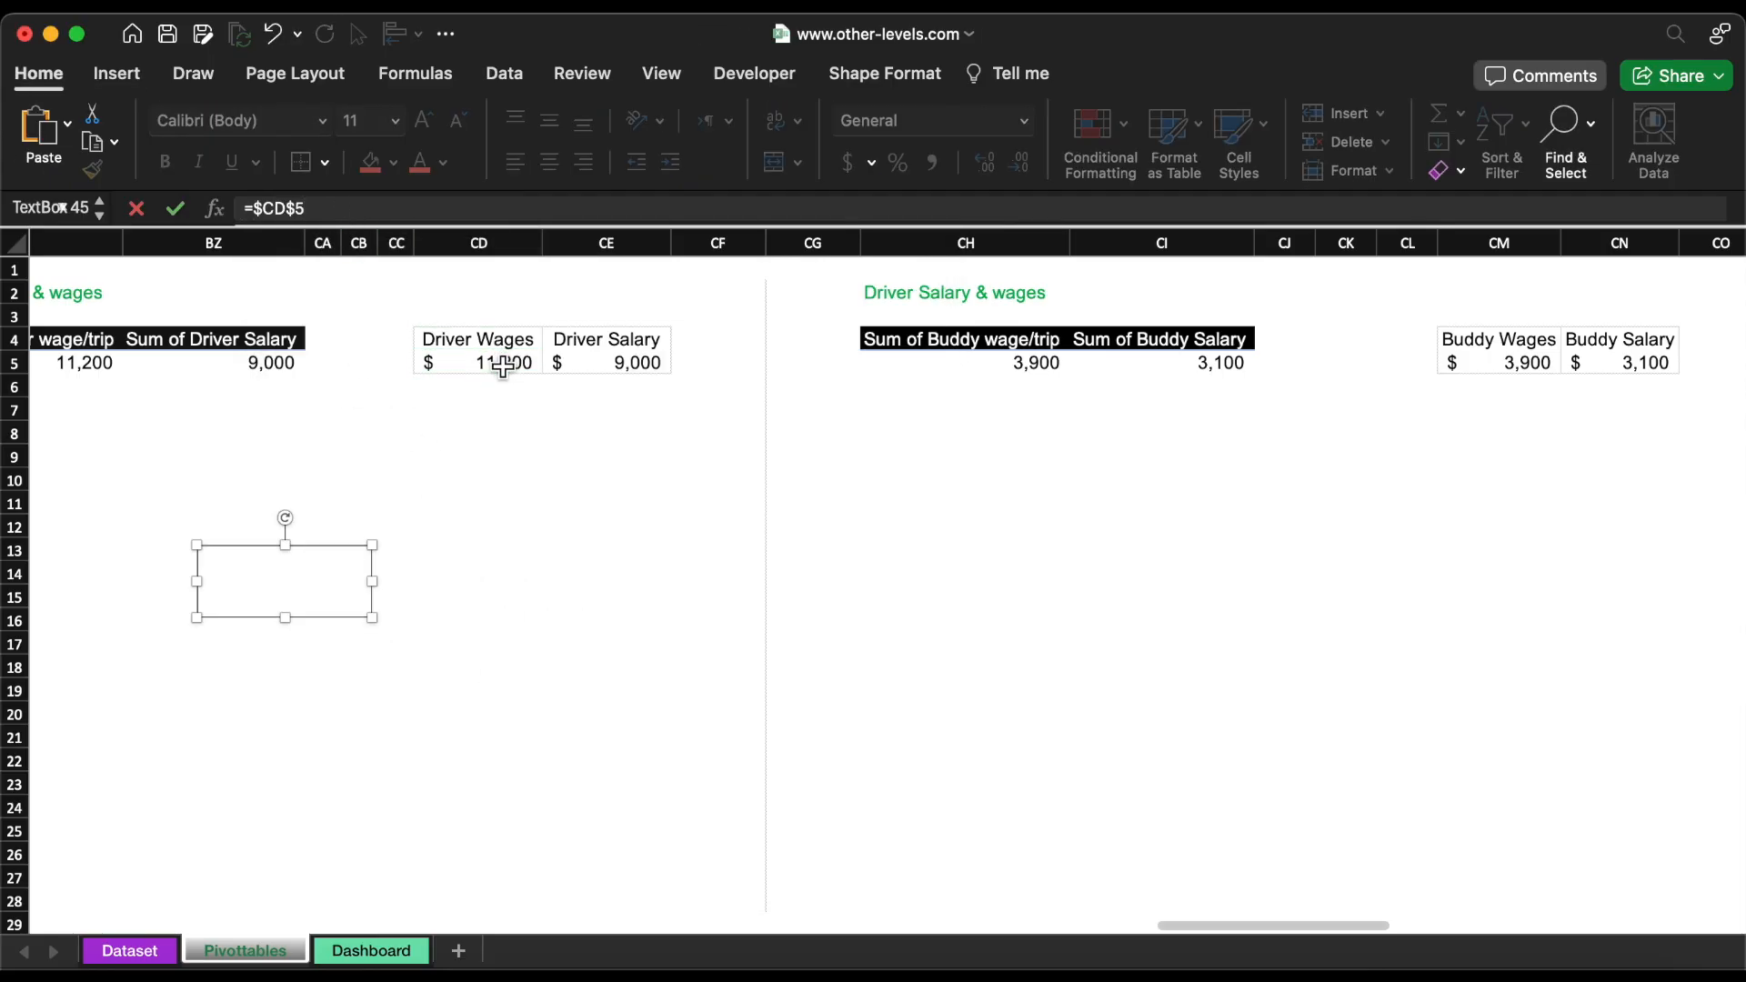
{"action": "key", "text": "Return"}
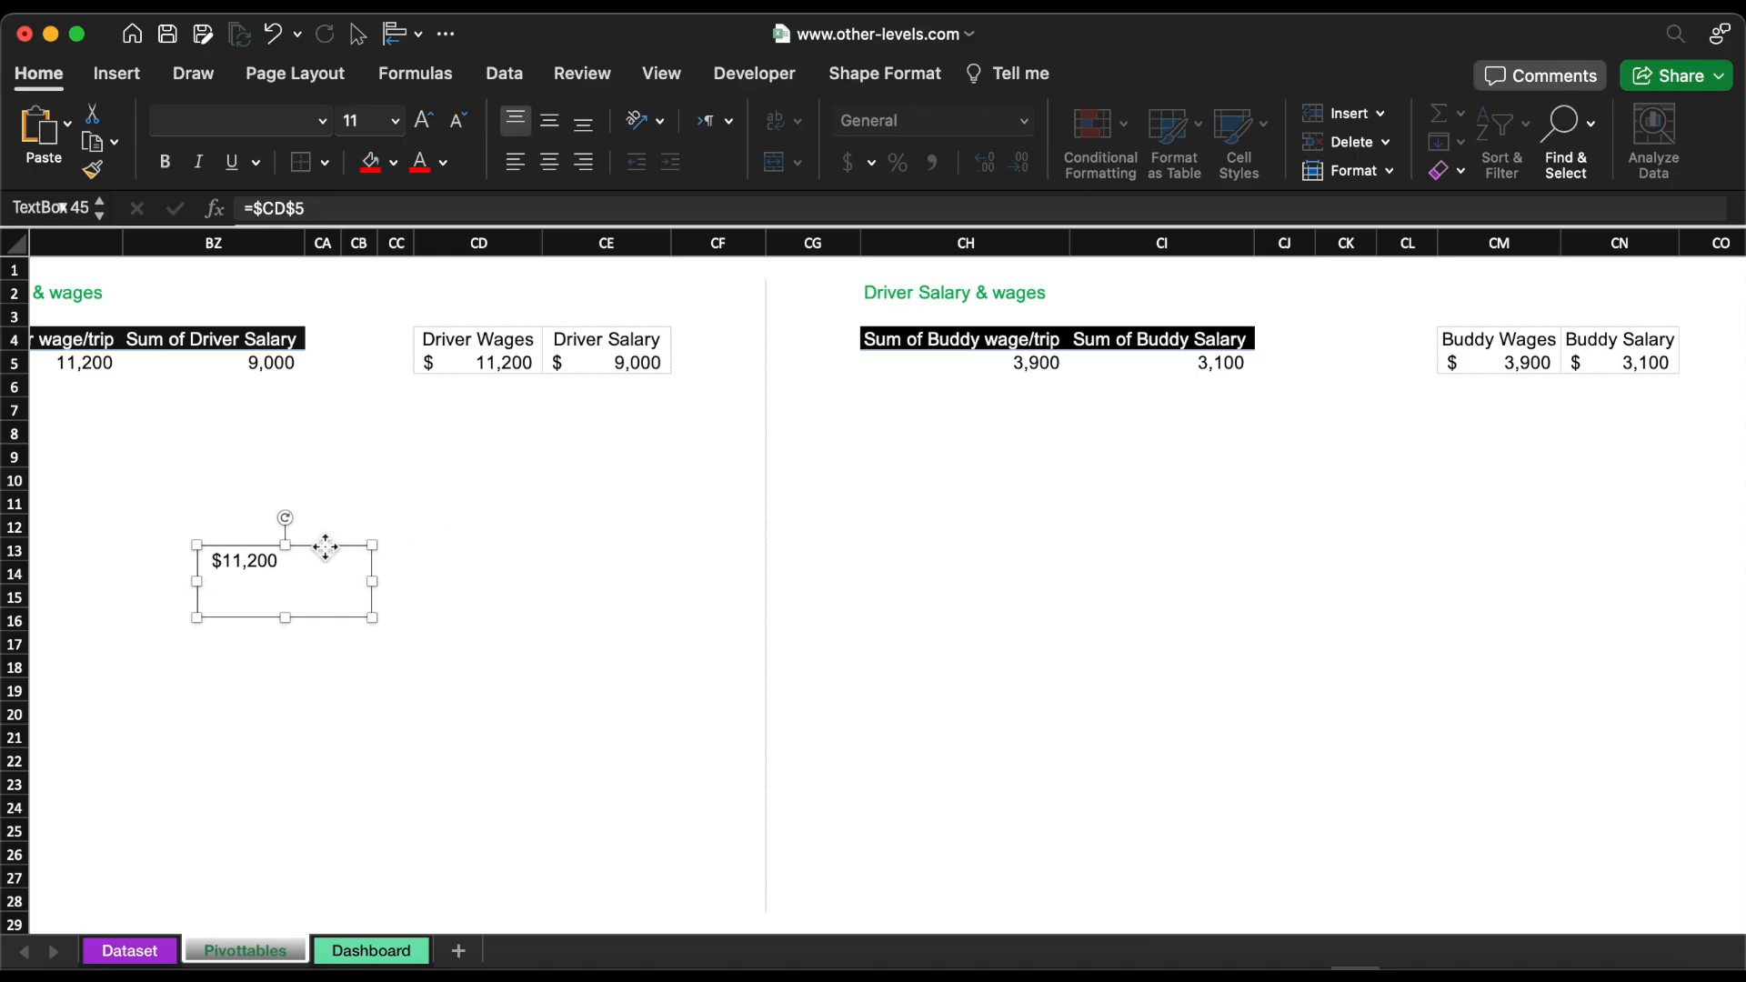
Step: Duplicate the driver wages text box and link the copy to the Driver Salary cell, =$CE$5
{"action": "left_click_drag", "start_coordinate": [326, 547], "coordinate": [539, 562]}
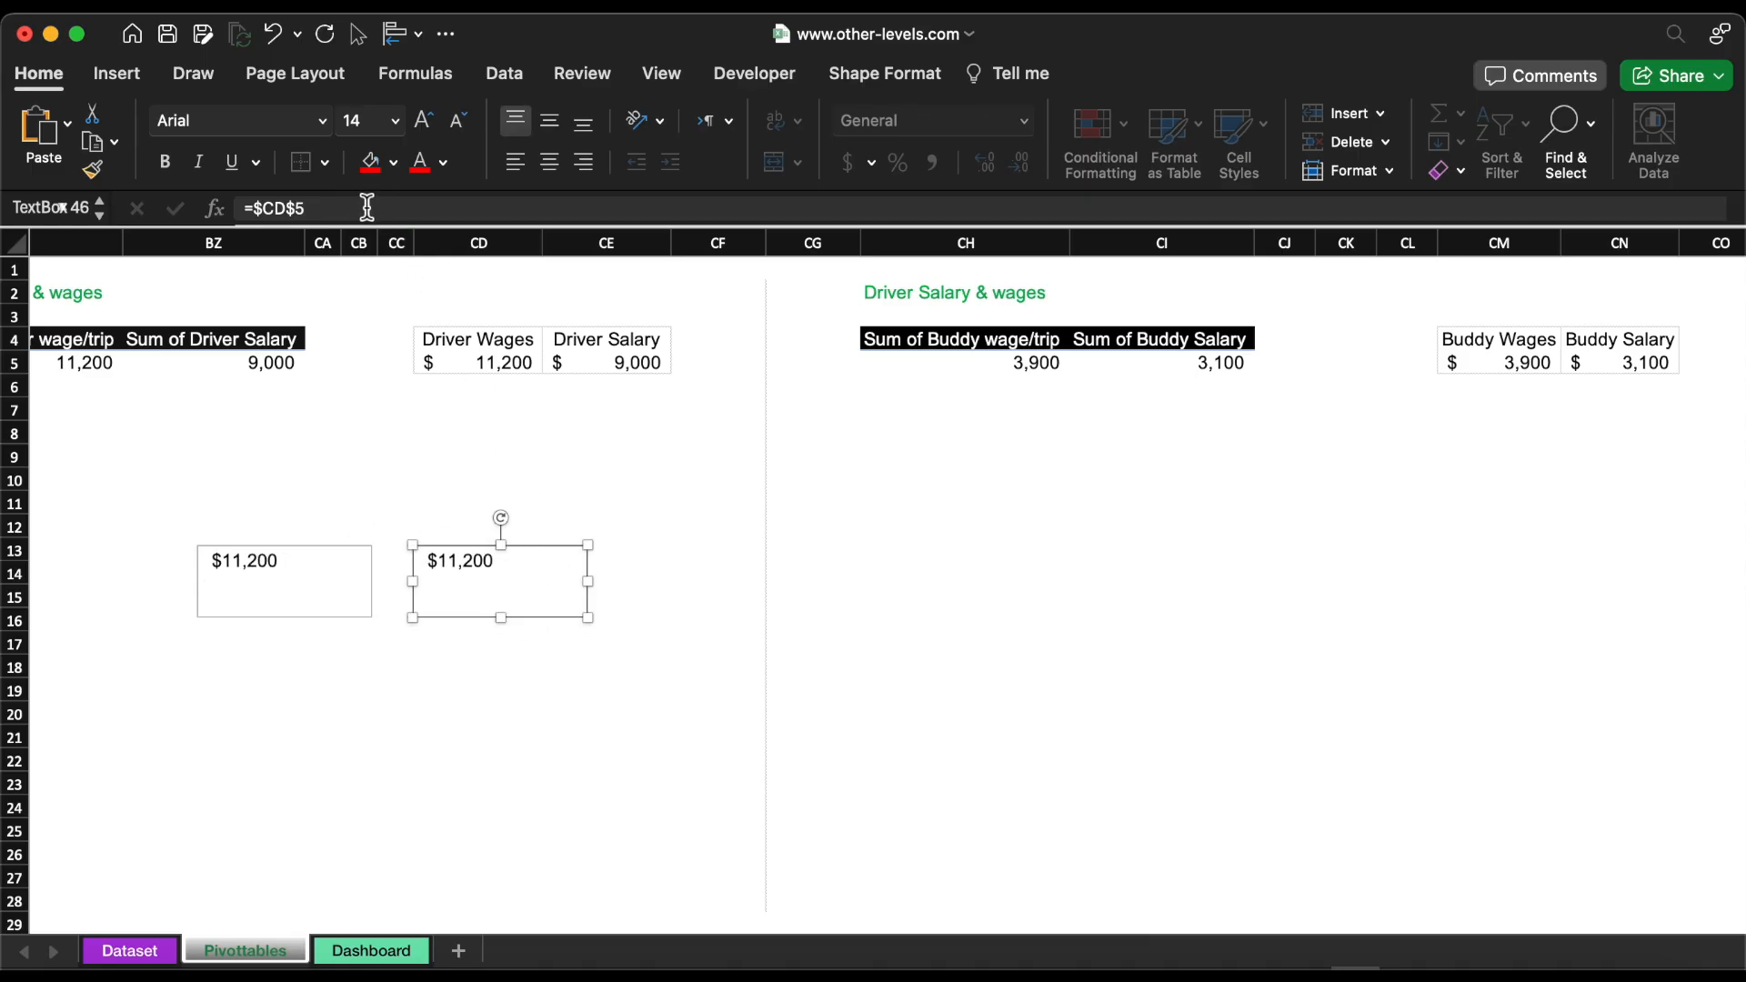
{"action": "left_click", "coordinate": [587, 362]}
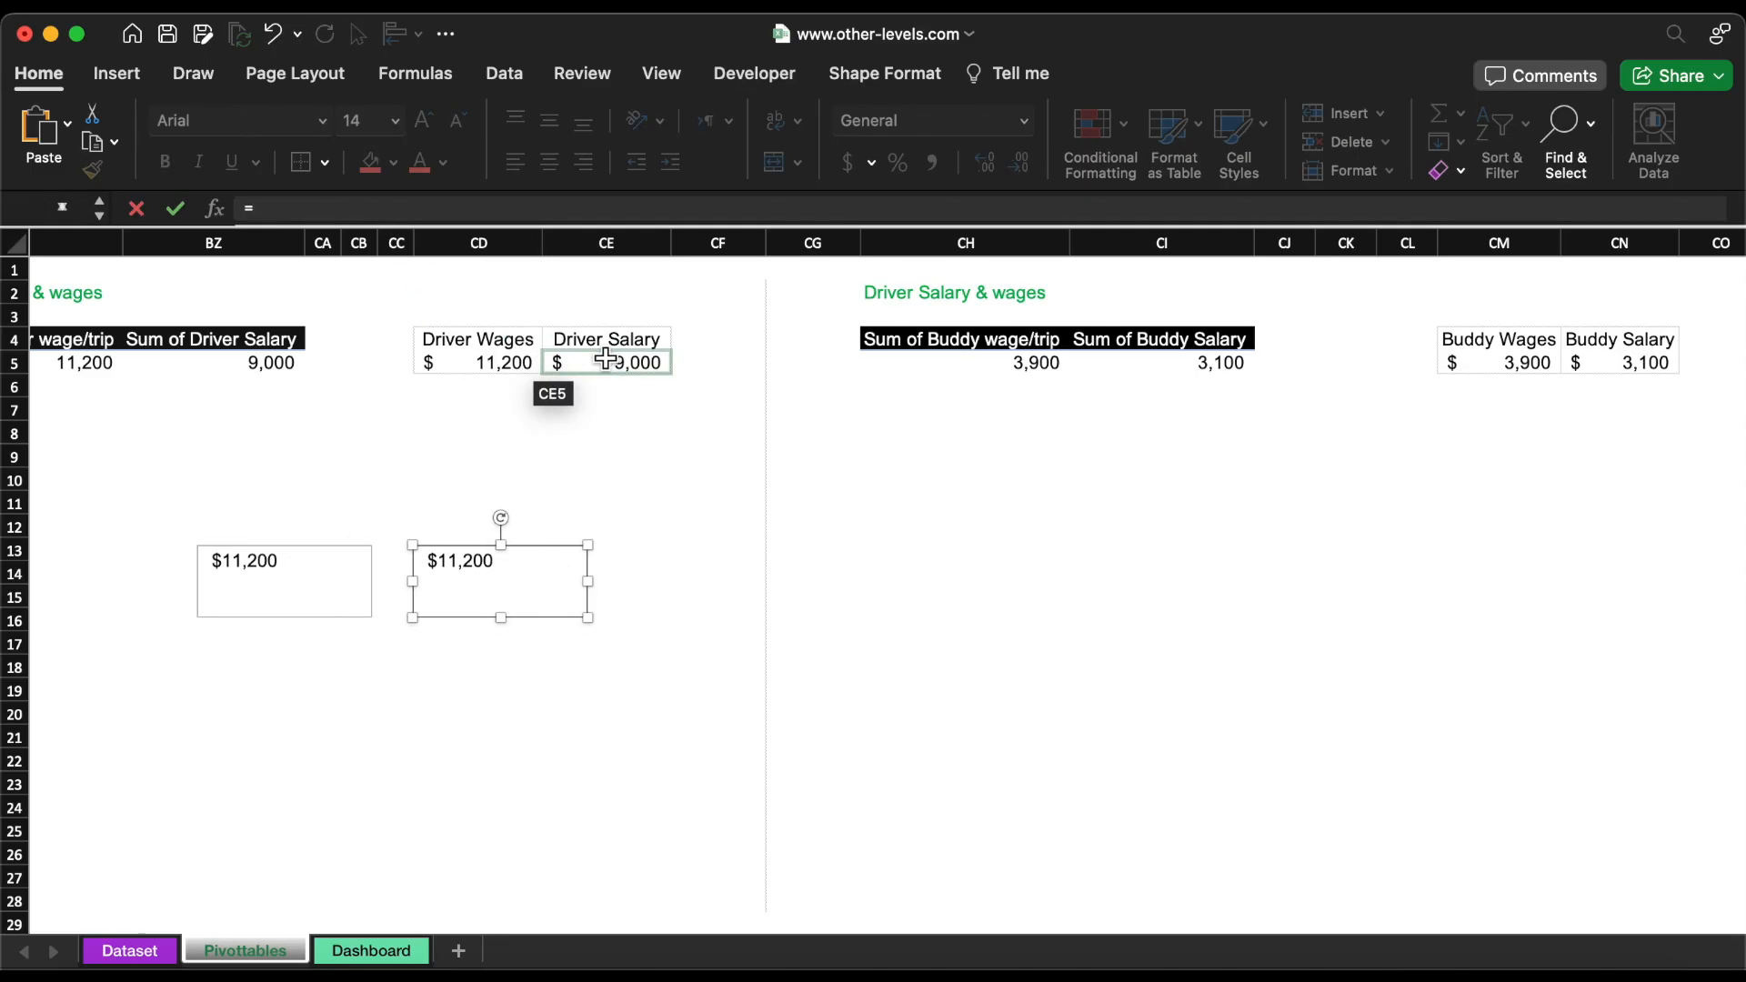
{"action": "key", "text": "Return"}
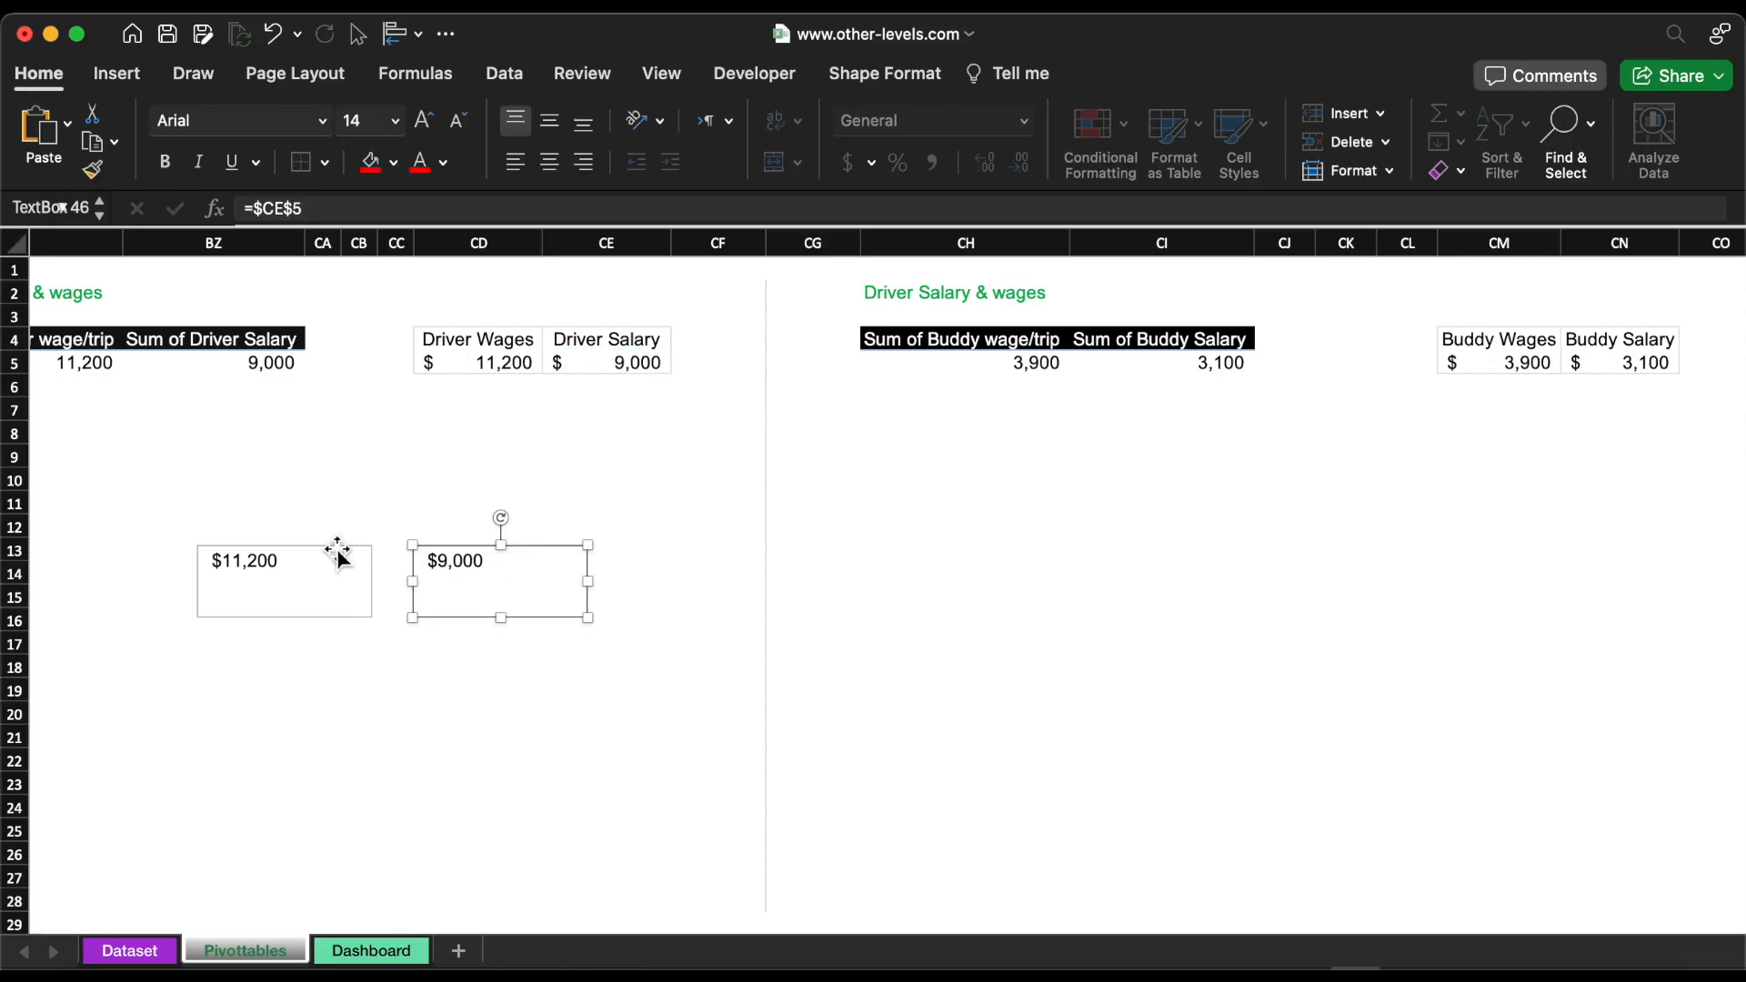
Step: Copy both driver text boxes into the buddy wages section and link the first copy to the Buddy Wages cell, =$CM$5
{"action": "left_click", "coordinate": [336, 548], "text": "shift"}
{"action": "left_click_drag", "start_coordinate": [336, 551], "coordinate": [1389, 551]}
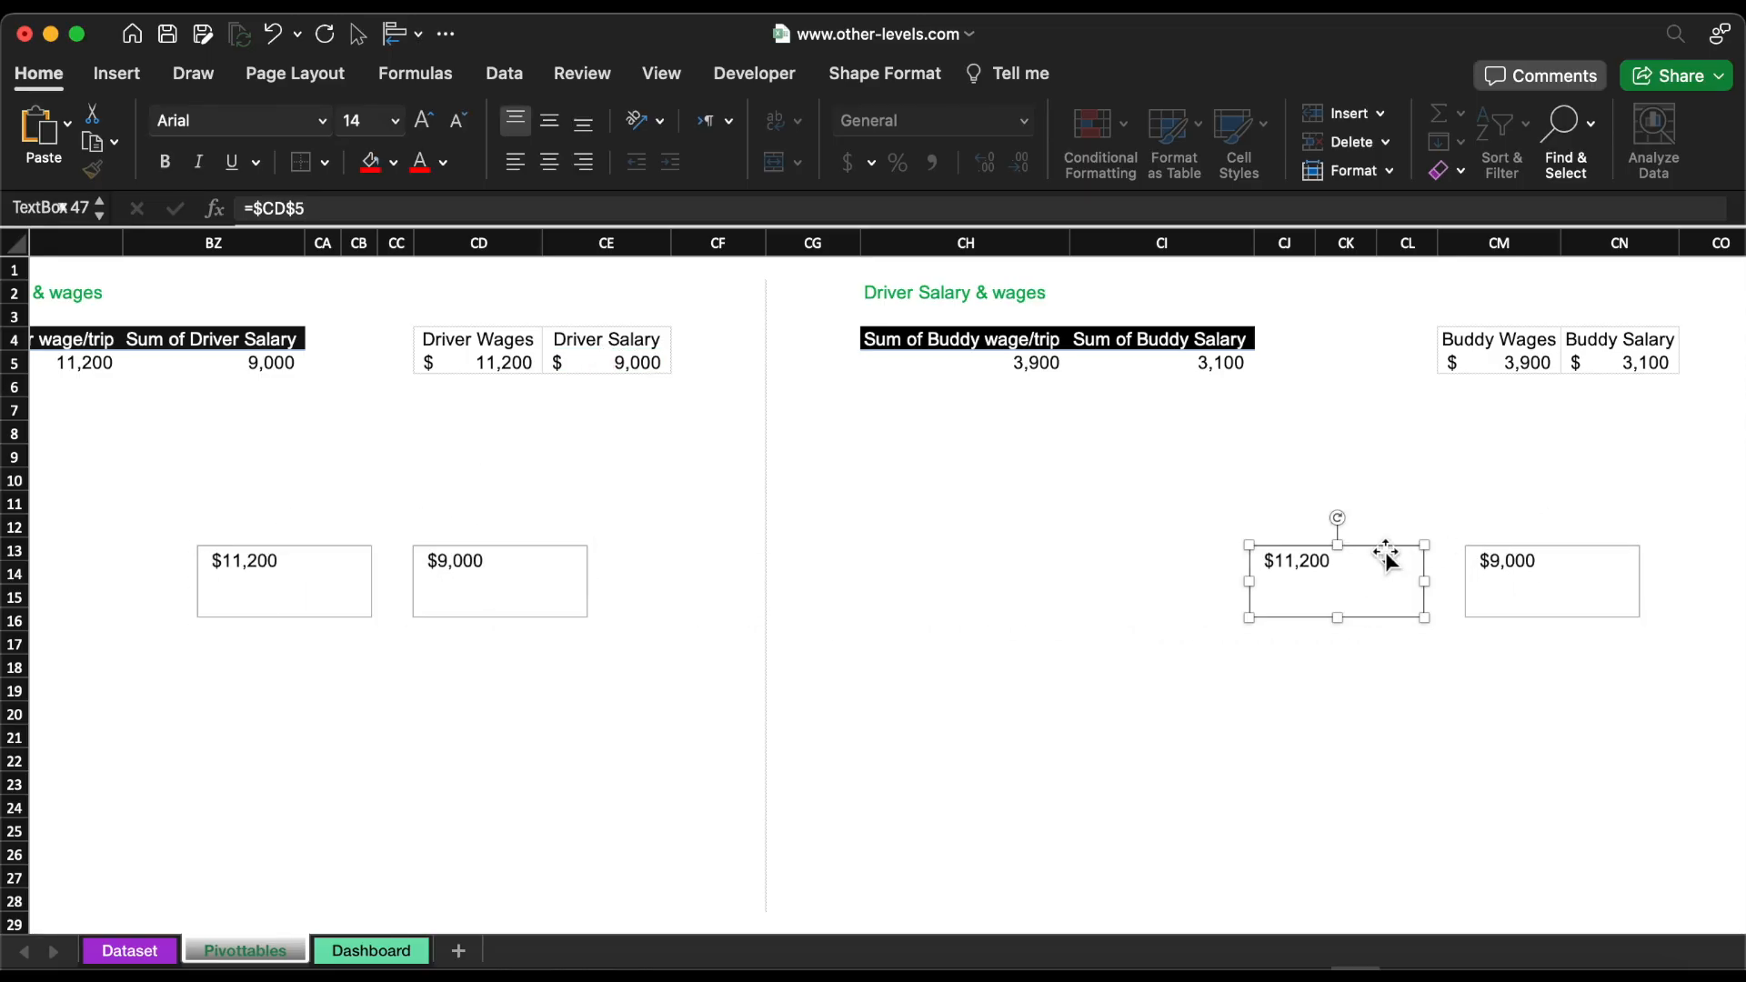
{"action": "left_click", "coordinate": [752, 205]}
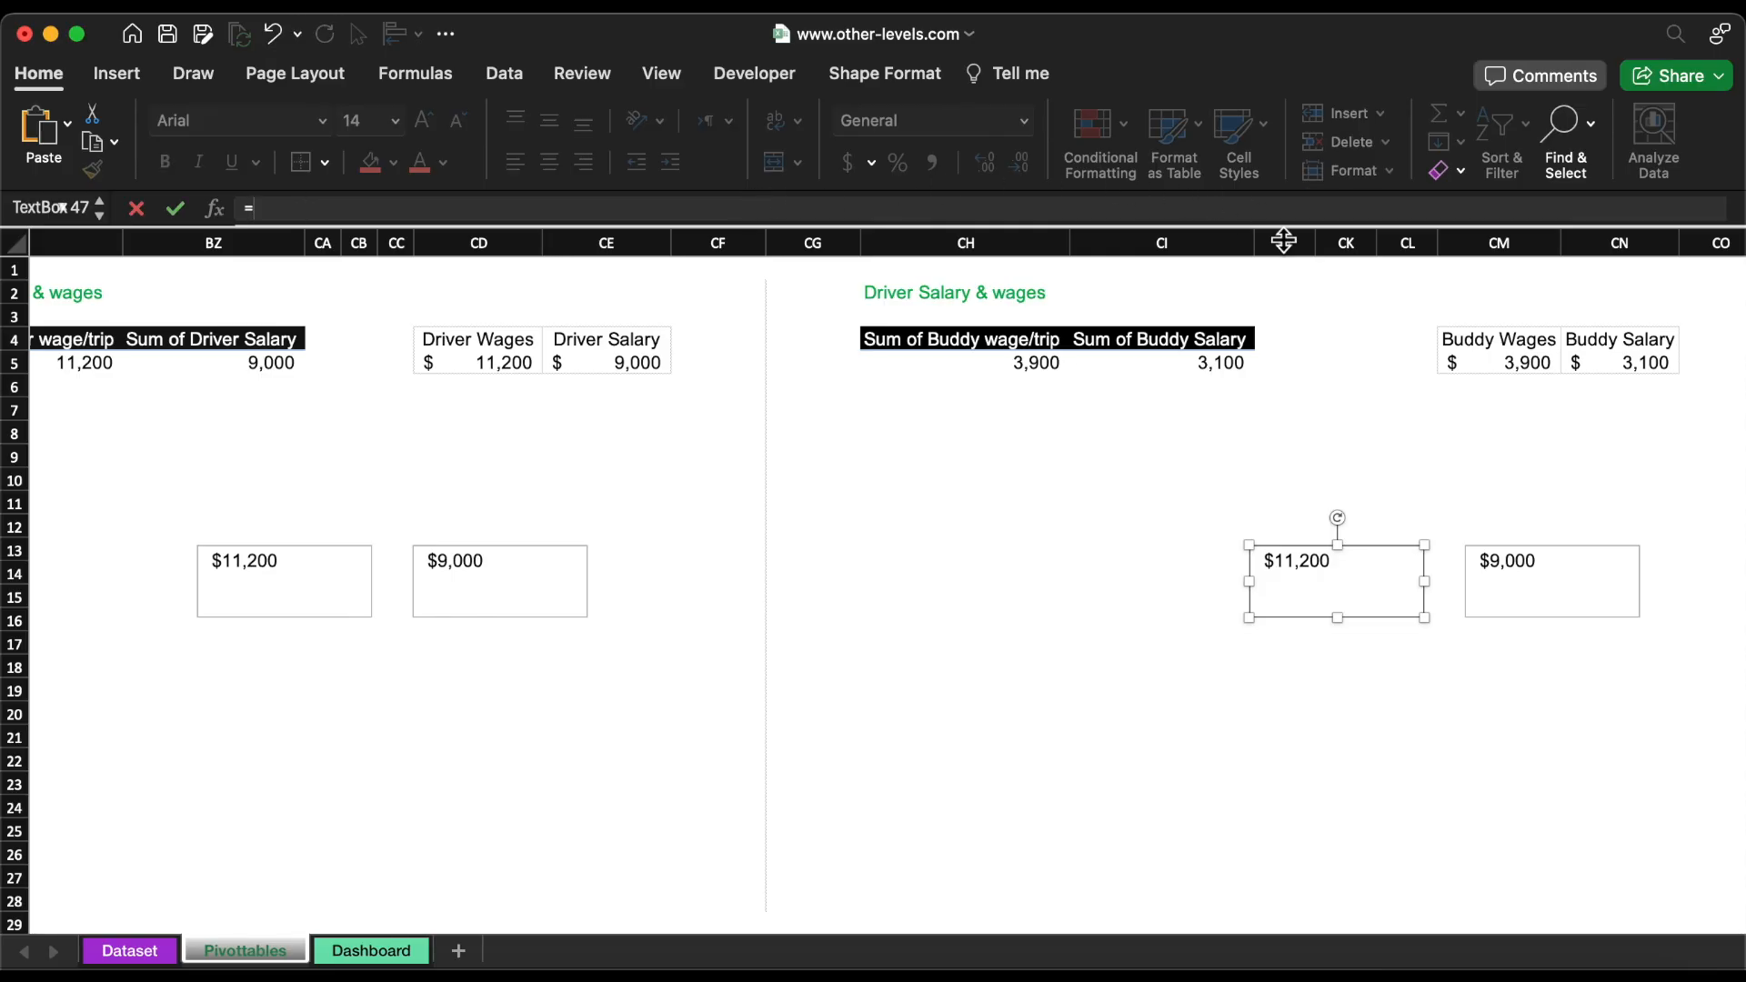
{"action": "type", "text": "="}
{"action": "left_click", "coordinate": [1497, 367]}
{"action": "key", "text": "Return"}
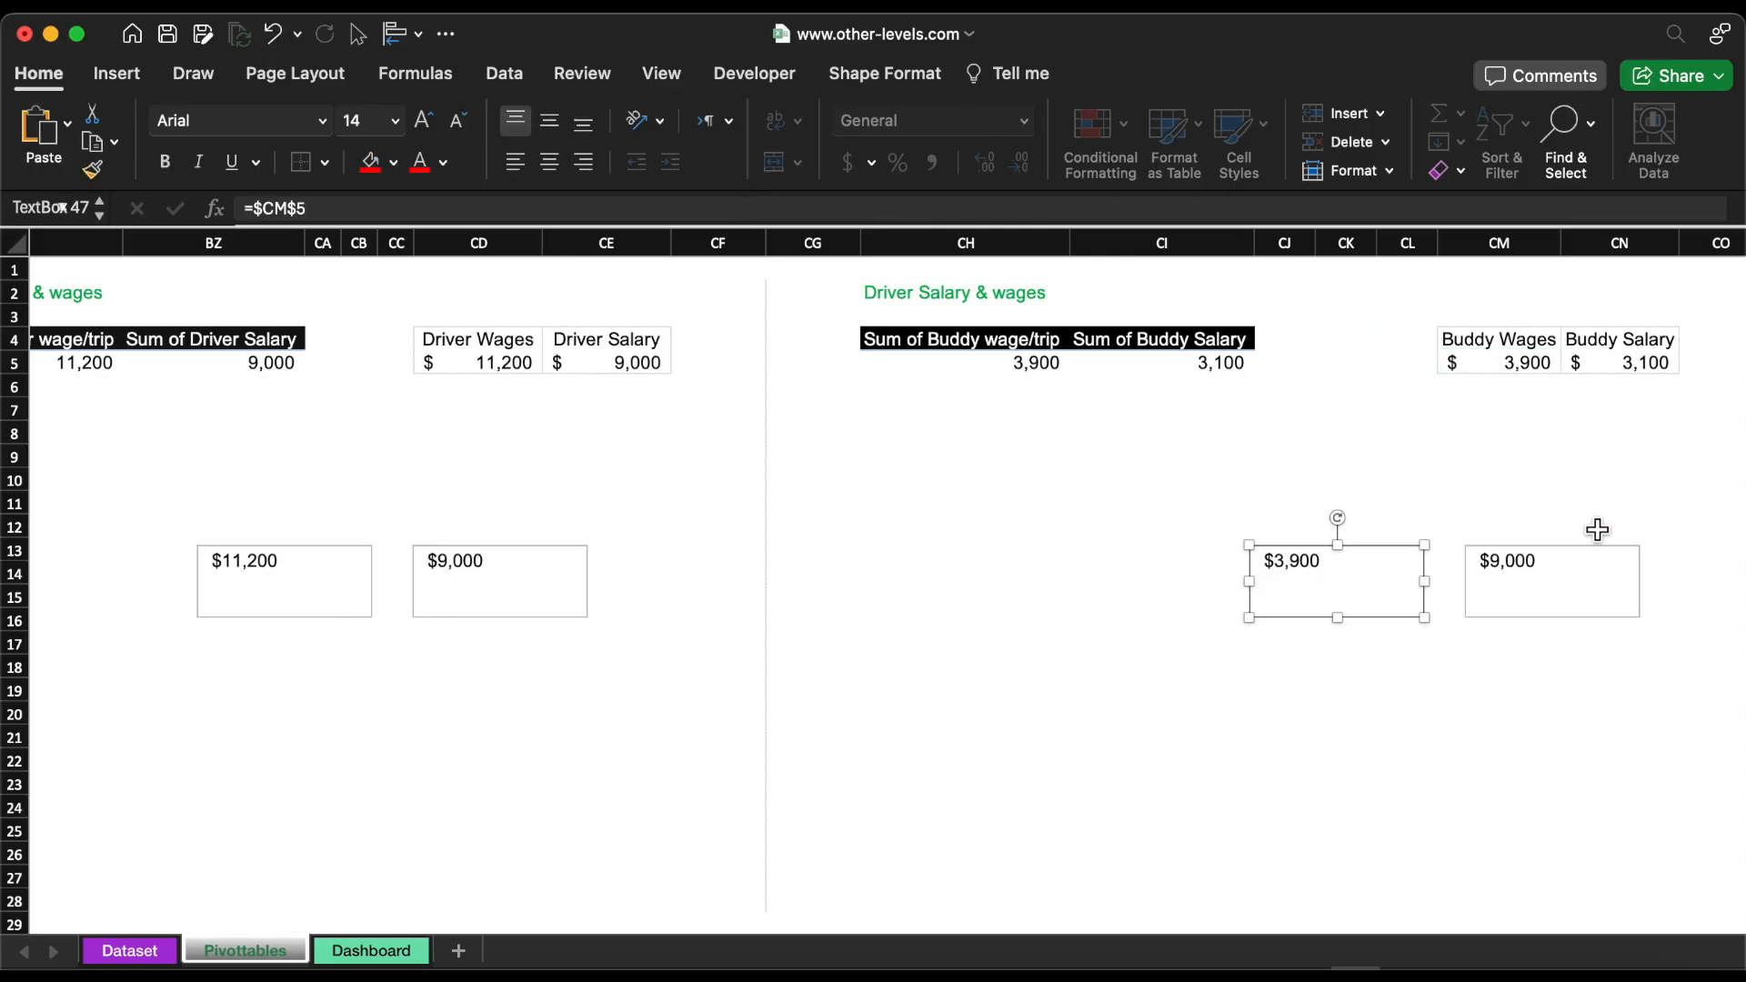
Step: Link the second copied text box in the buddy section to the Buddy Salary cell, =$CN$5
{"action": "left_click", "coordinate": [1609, 571]}
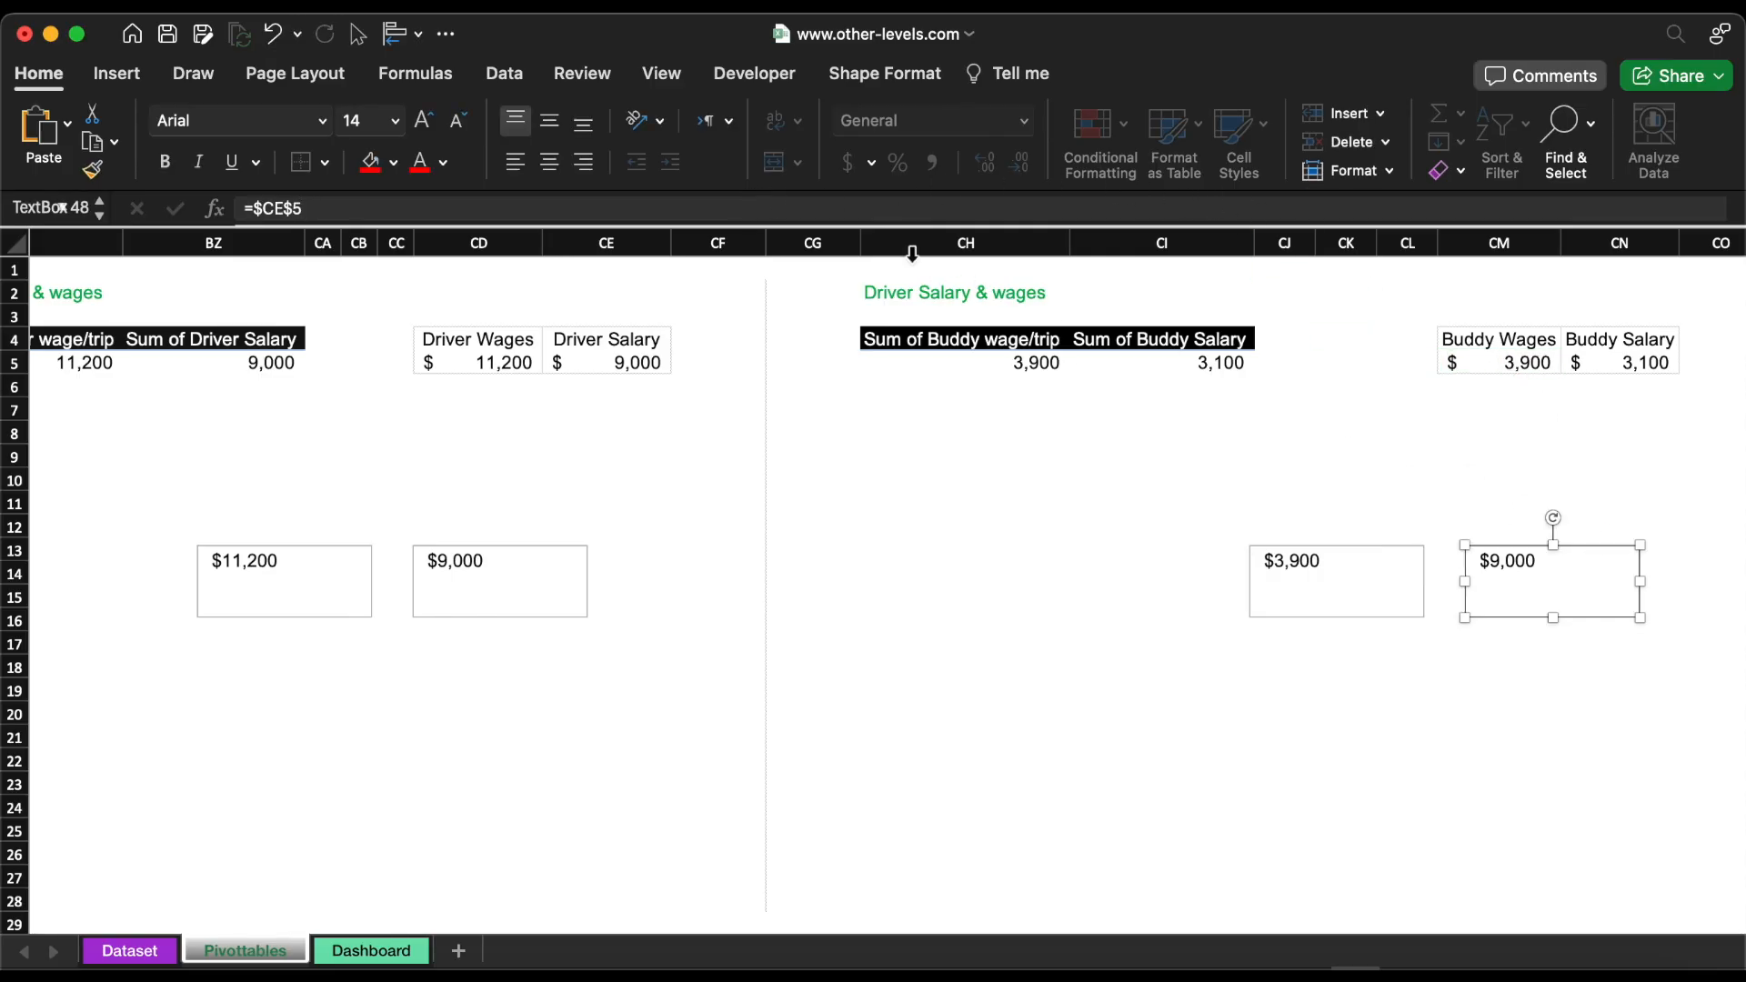
{"action": "left_click", "coordinate": [840, 211]}
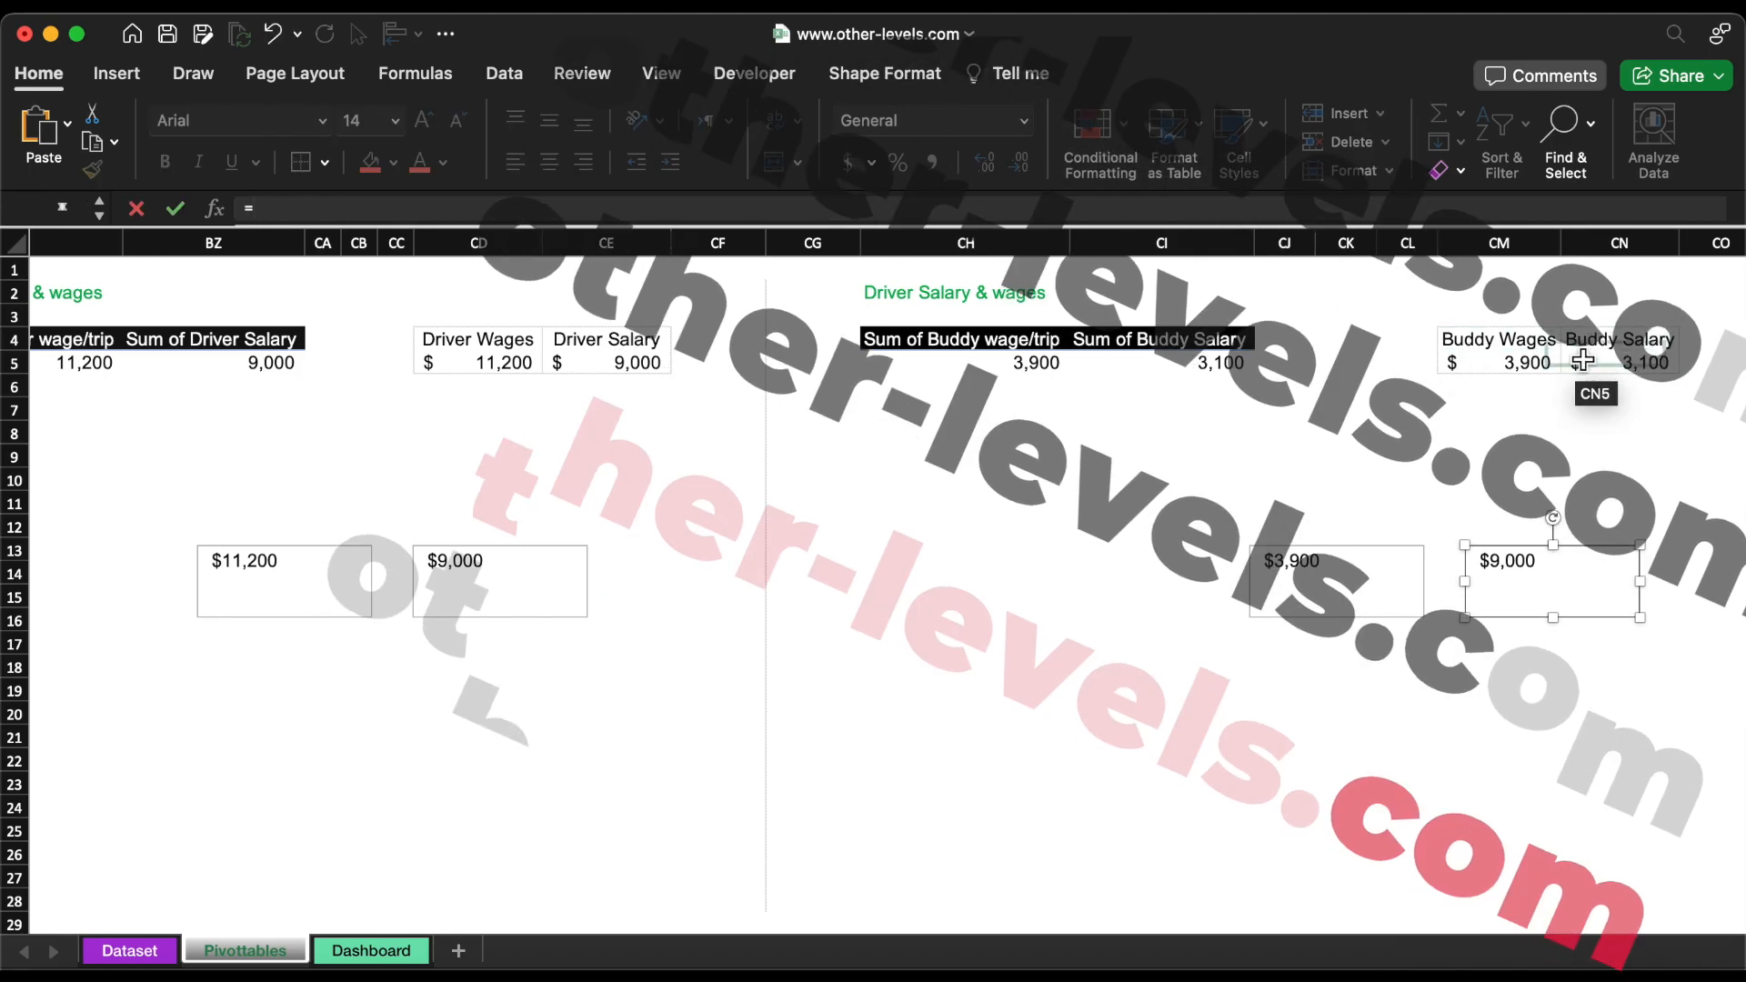
{"action": "left_click", "coordinate": [1609, 367]}
{"action": "key", "text": "Return"}
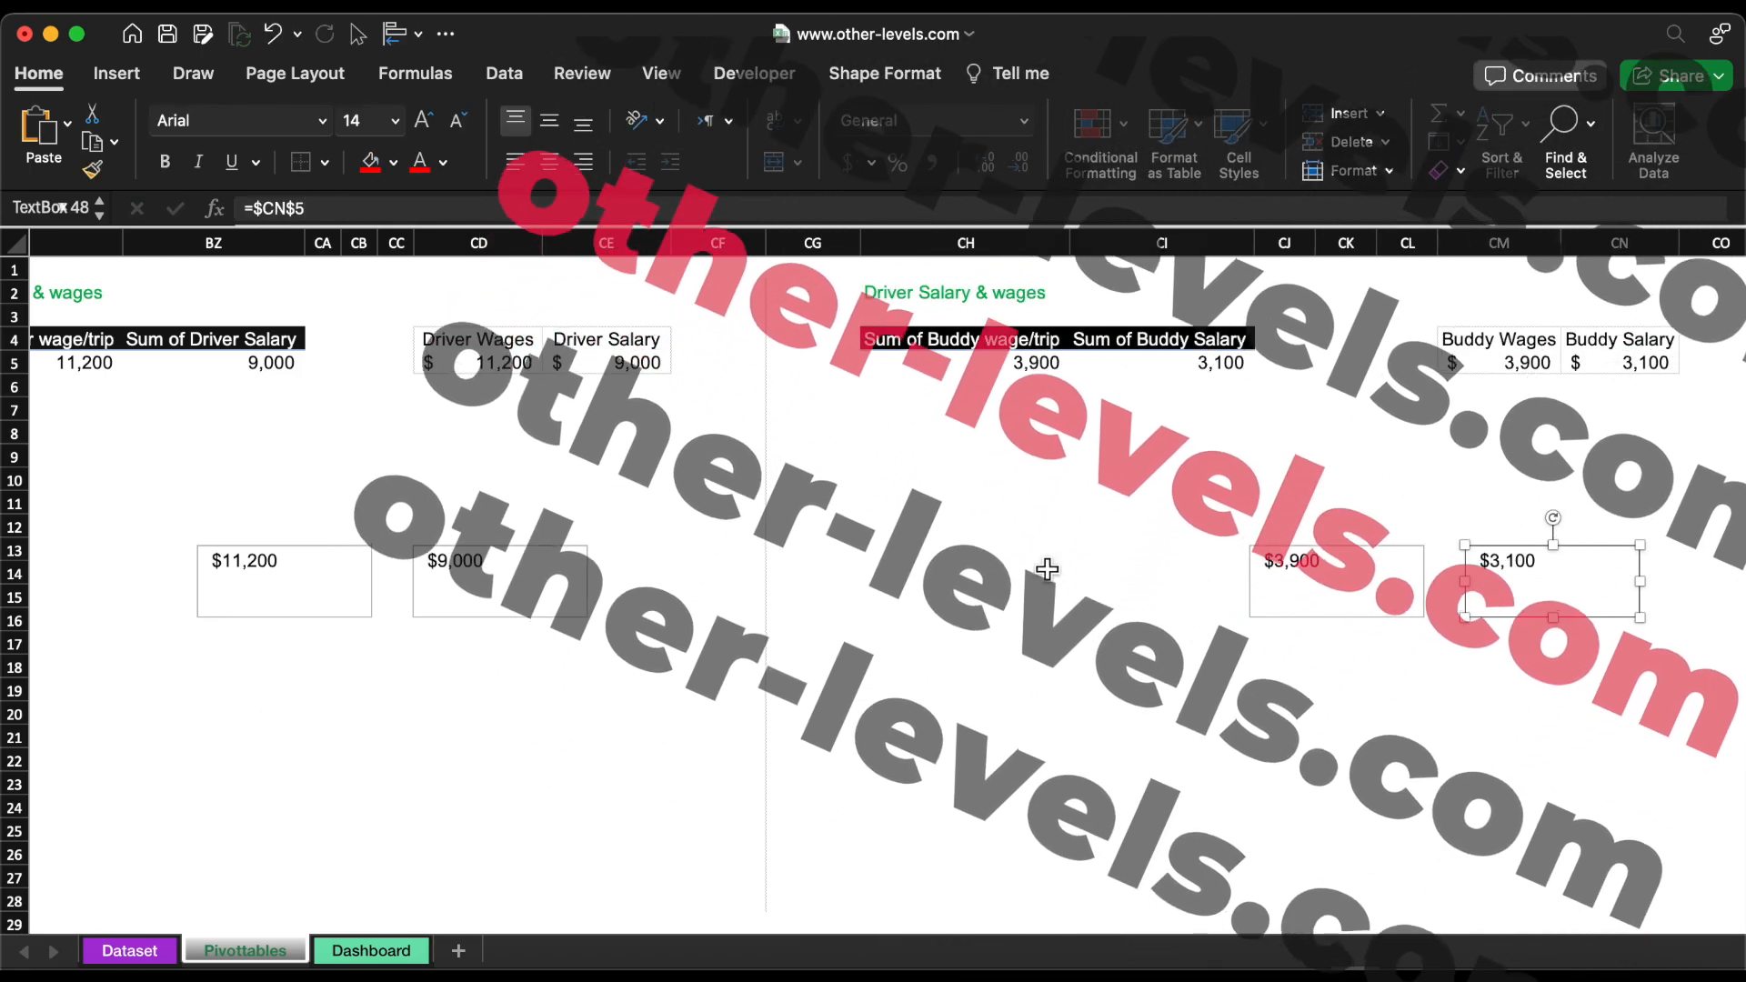
Step: Place three text box copies below the Total Distance and Return / One-Way pivot tables and link the first to the total distance cell, BG5
{"action": "scroll", "coordinate": [1045, 570], "scroll_direction": "left", "scroll_amount": 20}
{"action": "left_click", "coordinate": [928, 540]}
{"action": "left_click_drag", "start_coordinate": [929, 540], "coordinate": [706, 540]}
{"action": "type", "text": "="}
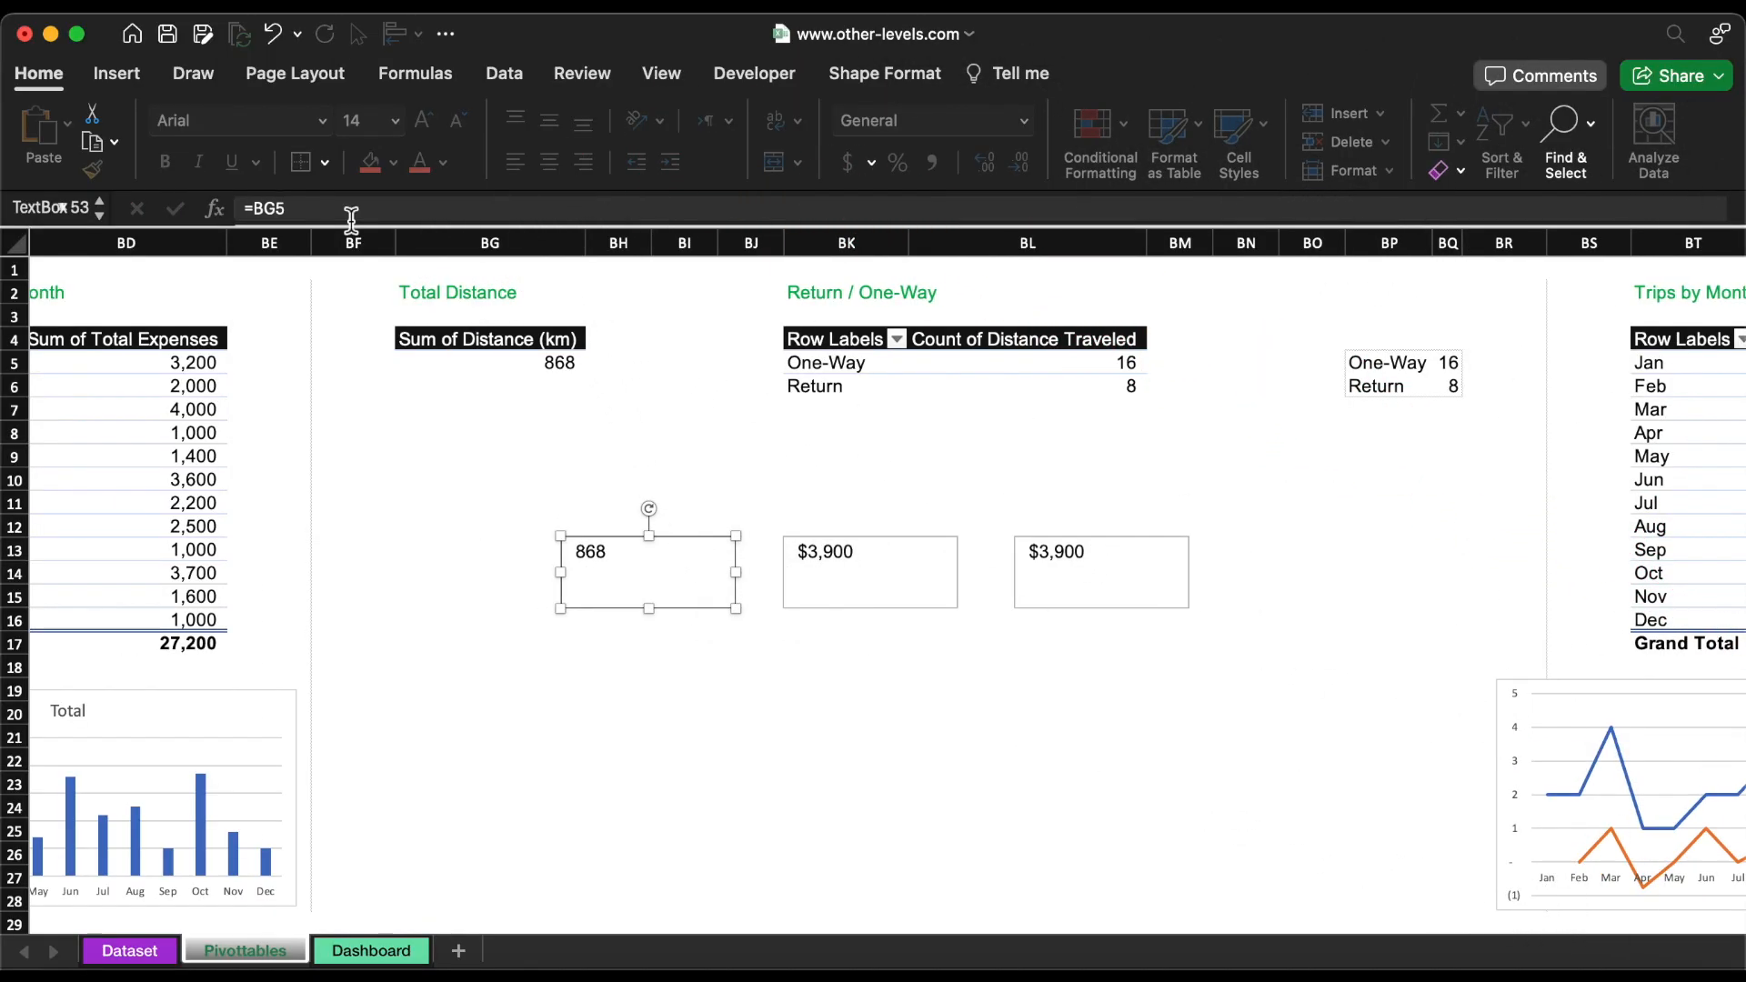
Step: Link the middle text box below the Return / One-Way table to the One-Way count cell, =$BQ$5
{"action": "left_click", "coordinate": [929, 609]}
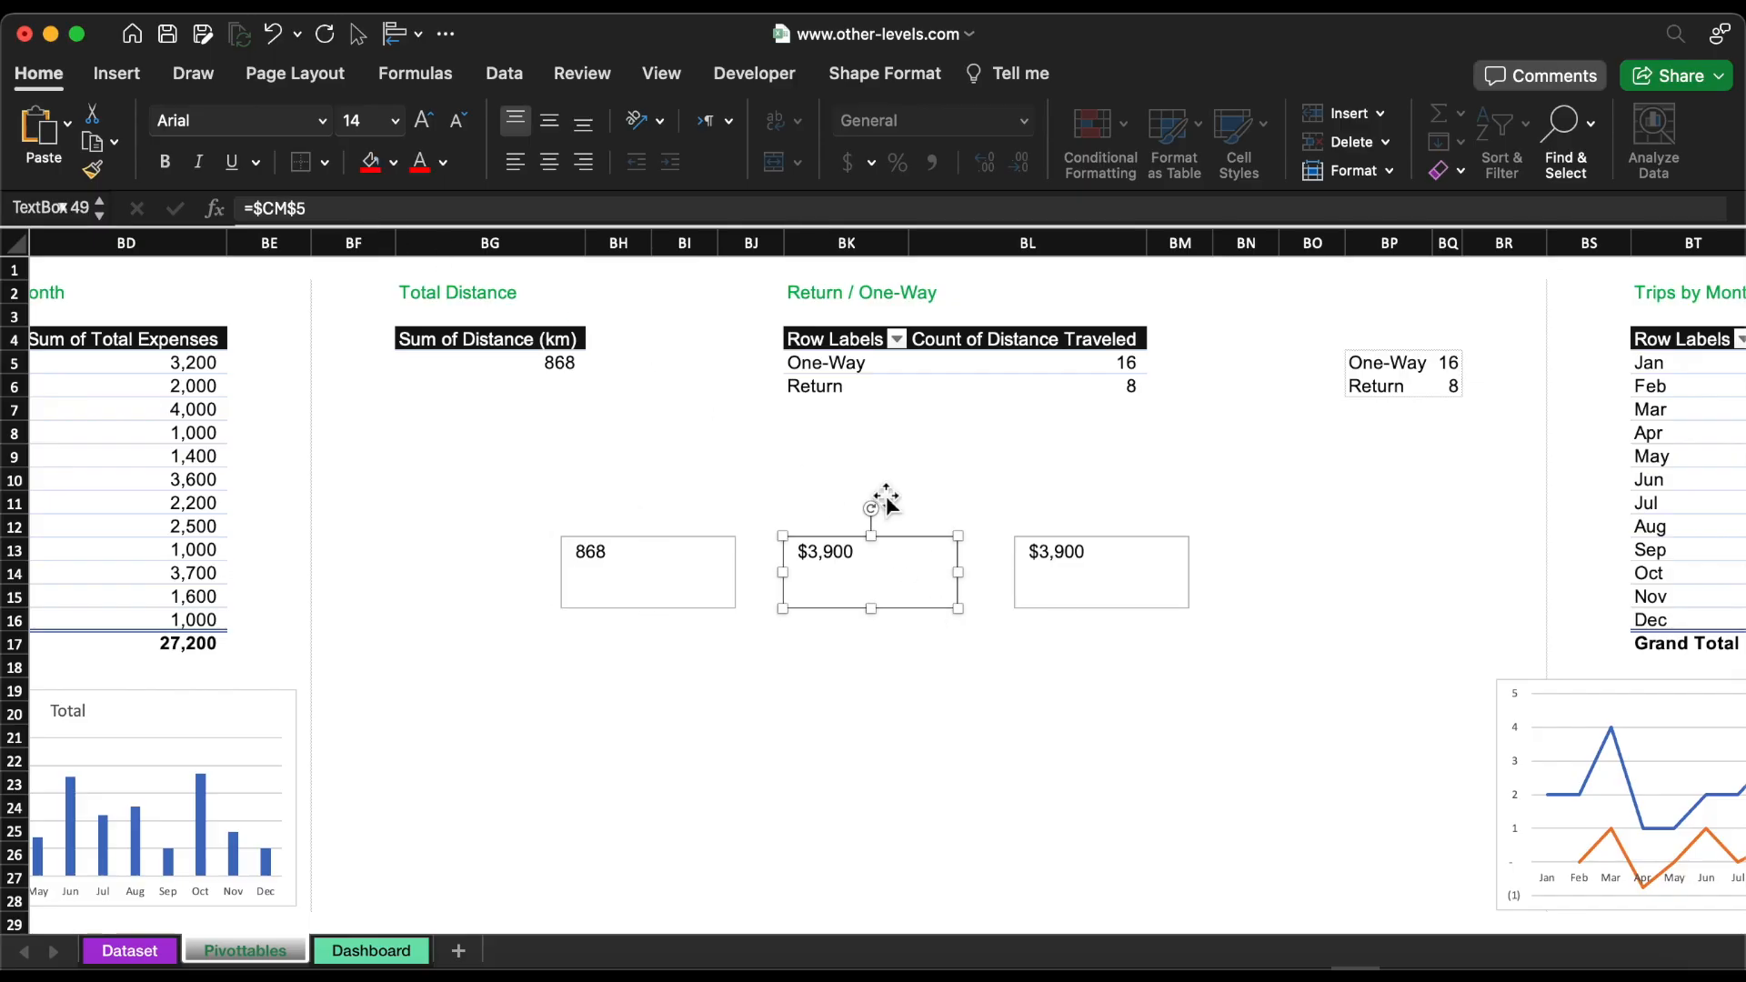
{"action": "left_click", "coordinate": [677, 210]}
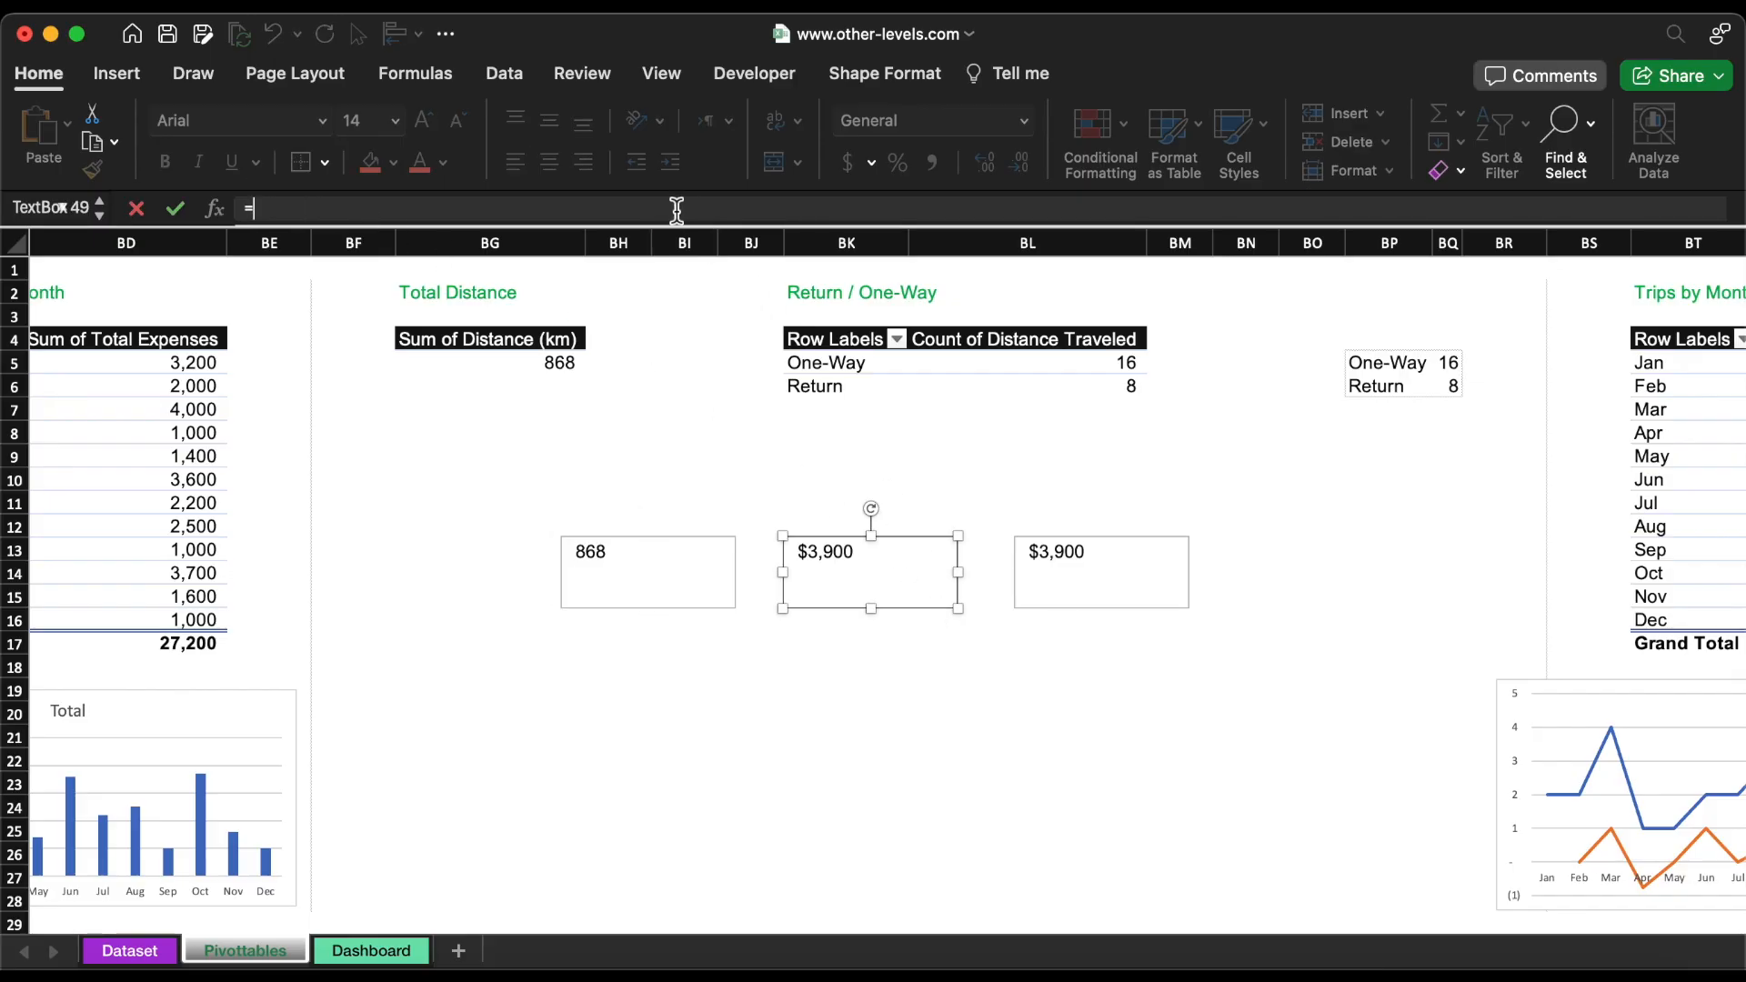
{"action": "key", "text": "Return"}
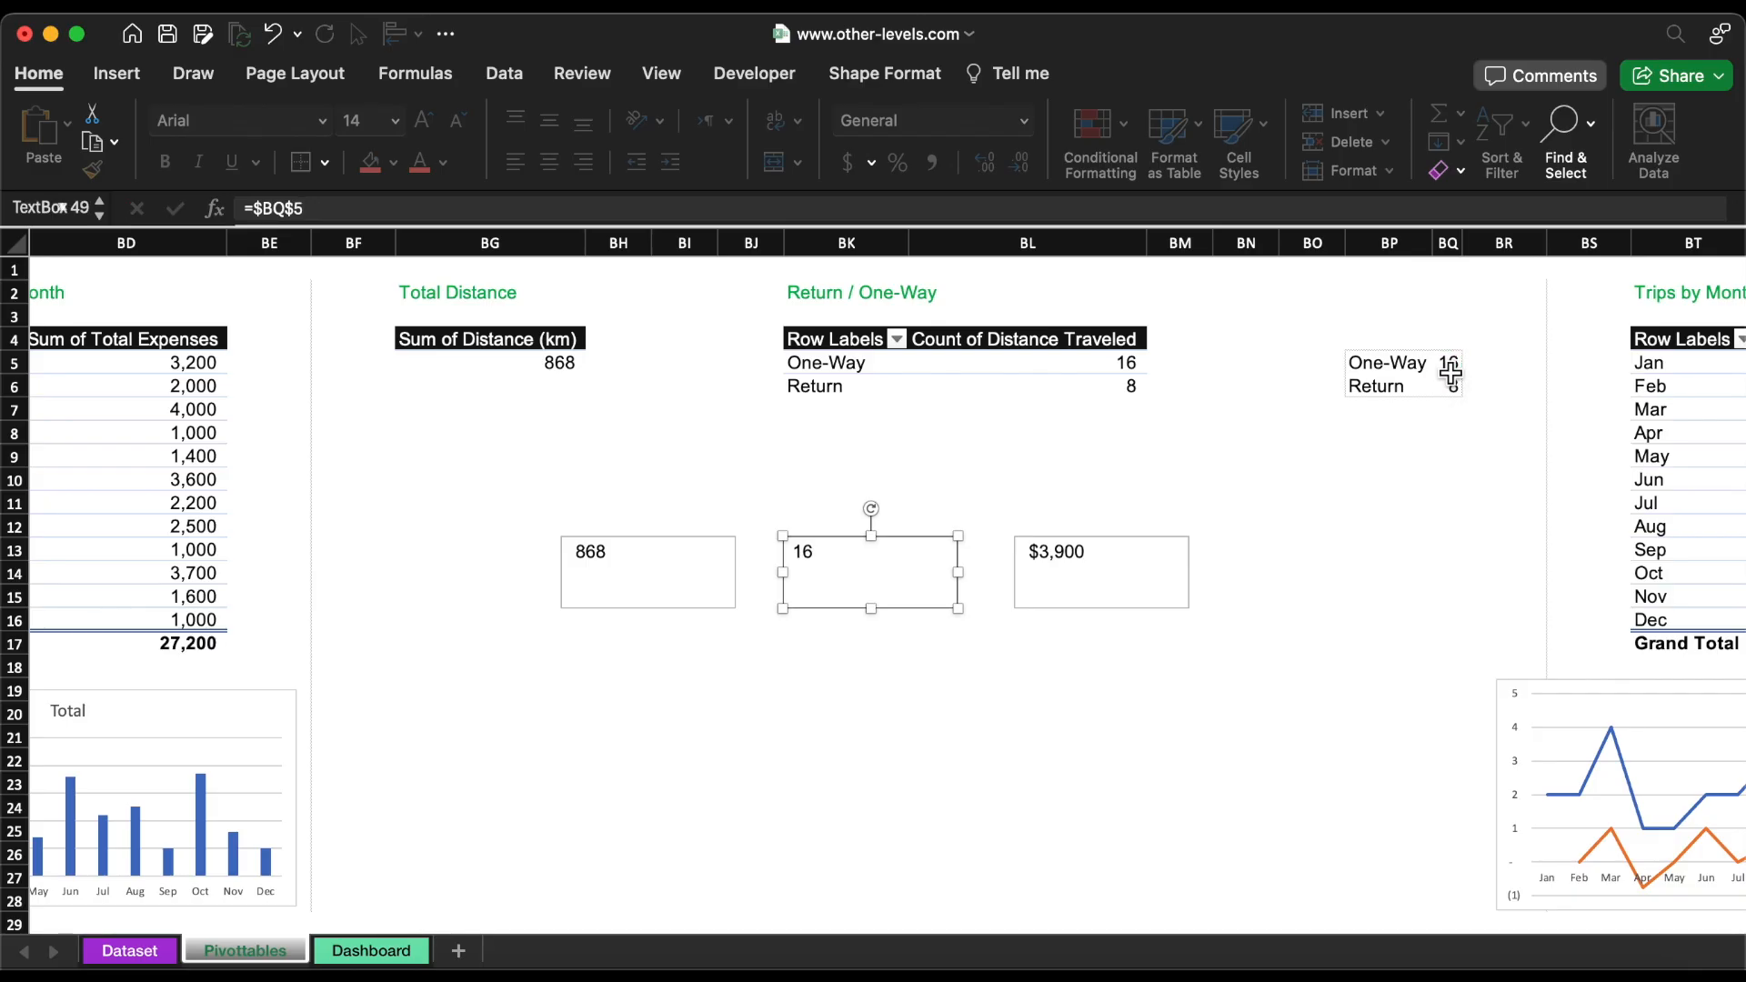
Step: Link the third text box, still showing $3,900, to the Return count cell, =$BQ$6
{"action": "left_click", "coordinate": [1144, 545]}
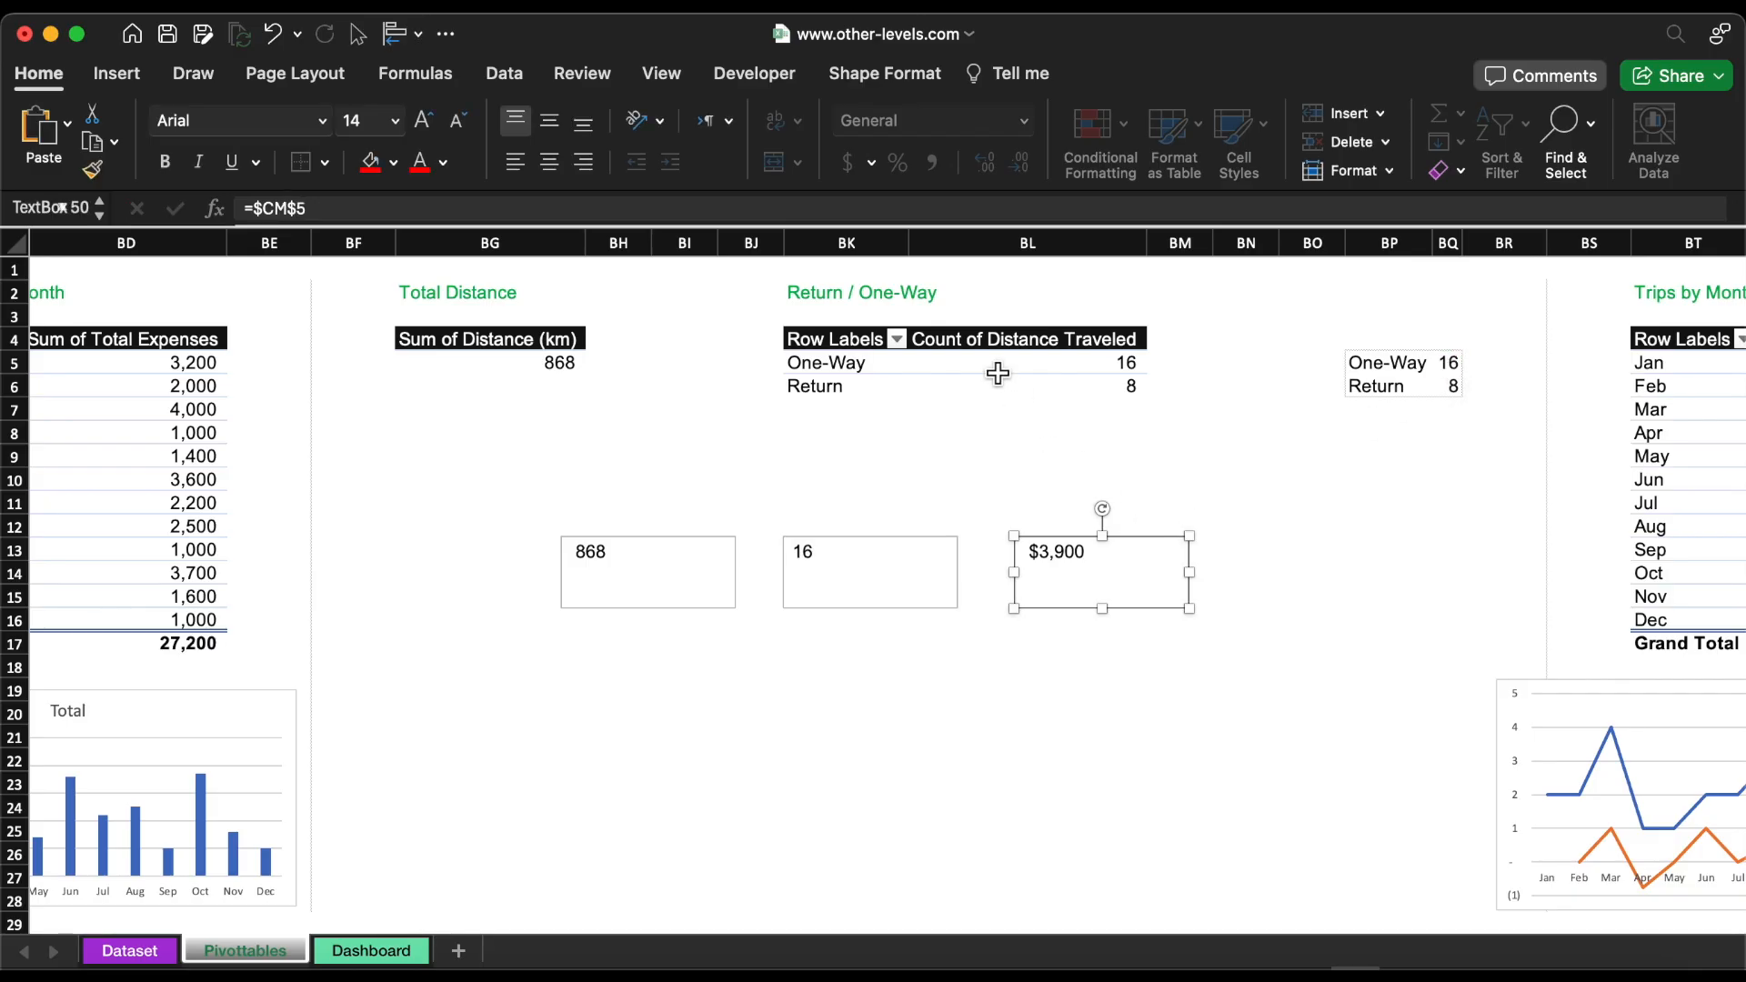
{"action": "left_click", "coordinate": [785, 209]}
{"action": "left_click", "coordinate": [1449, 387]}
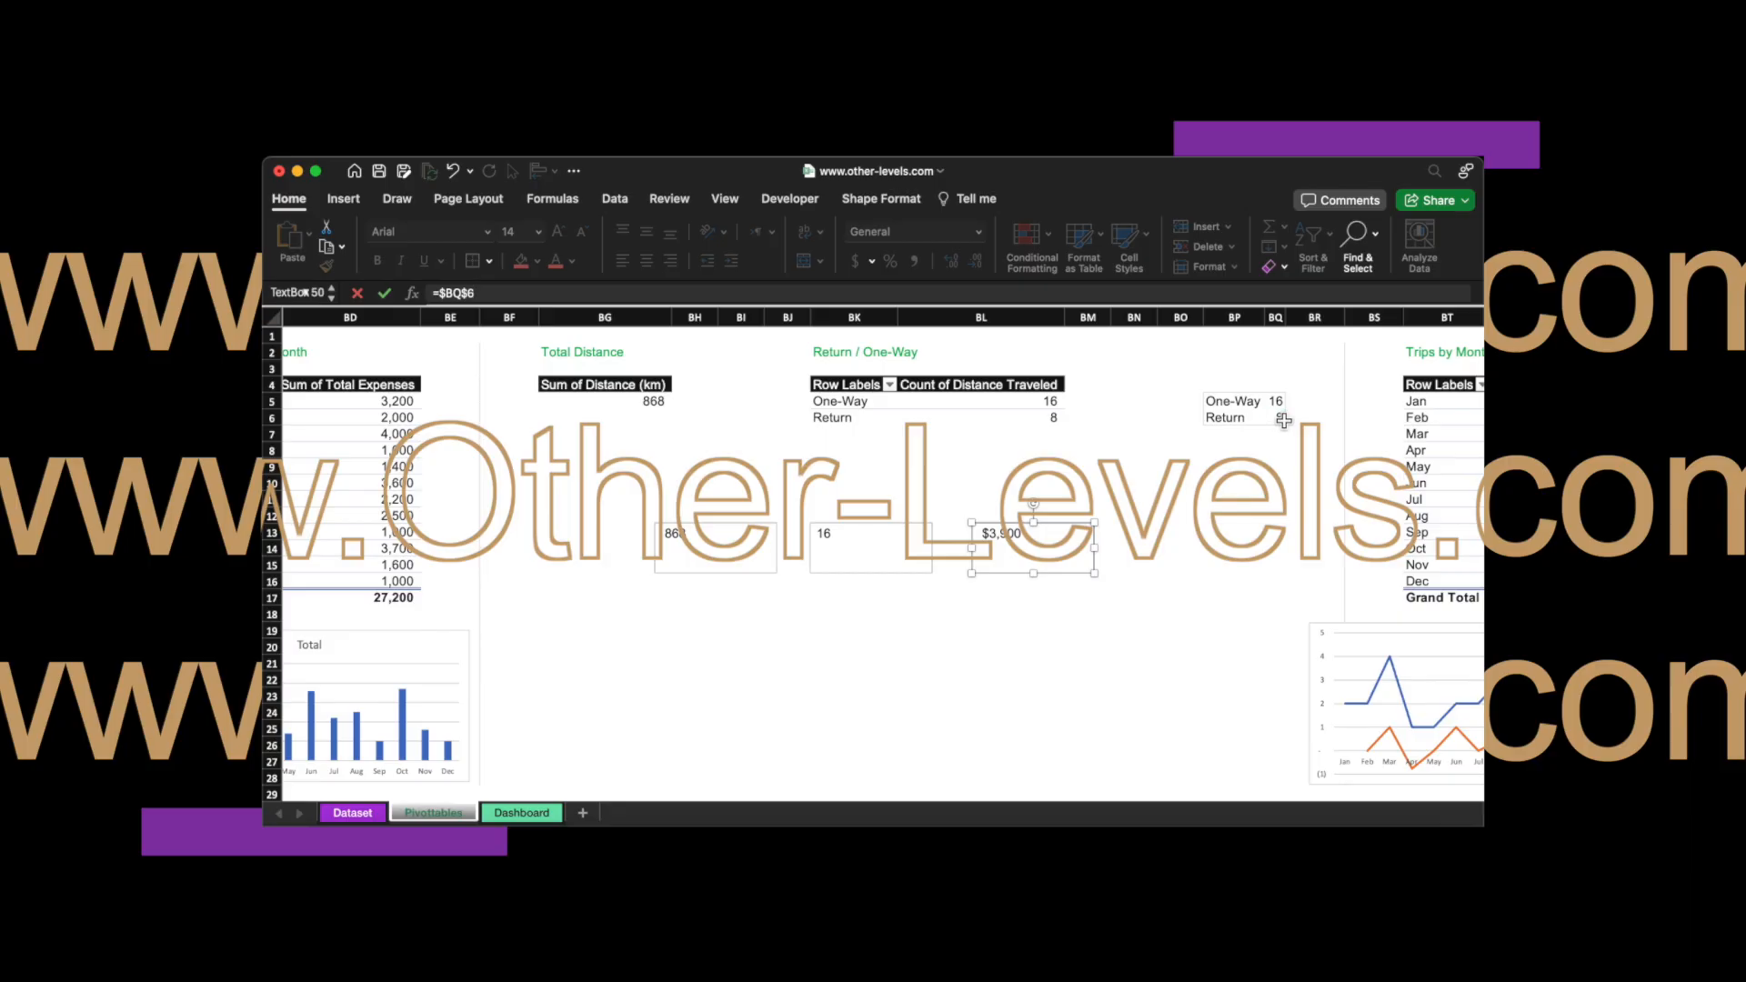
{"action": "key", "text": "Return"}
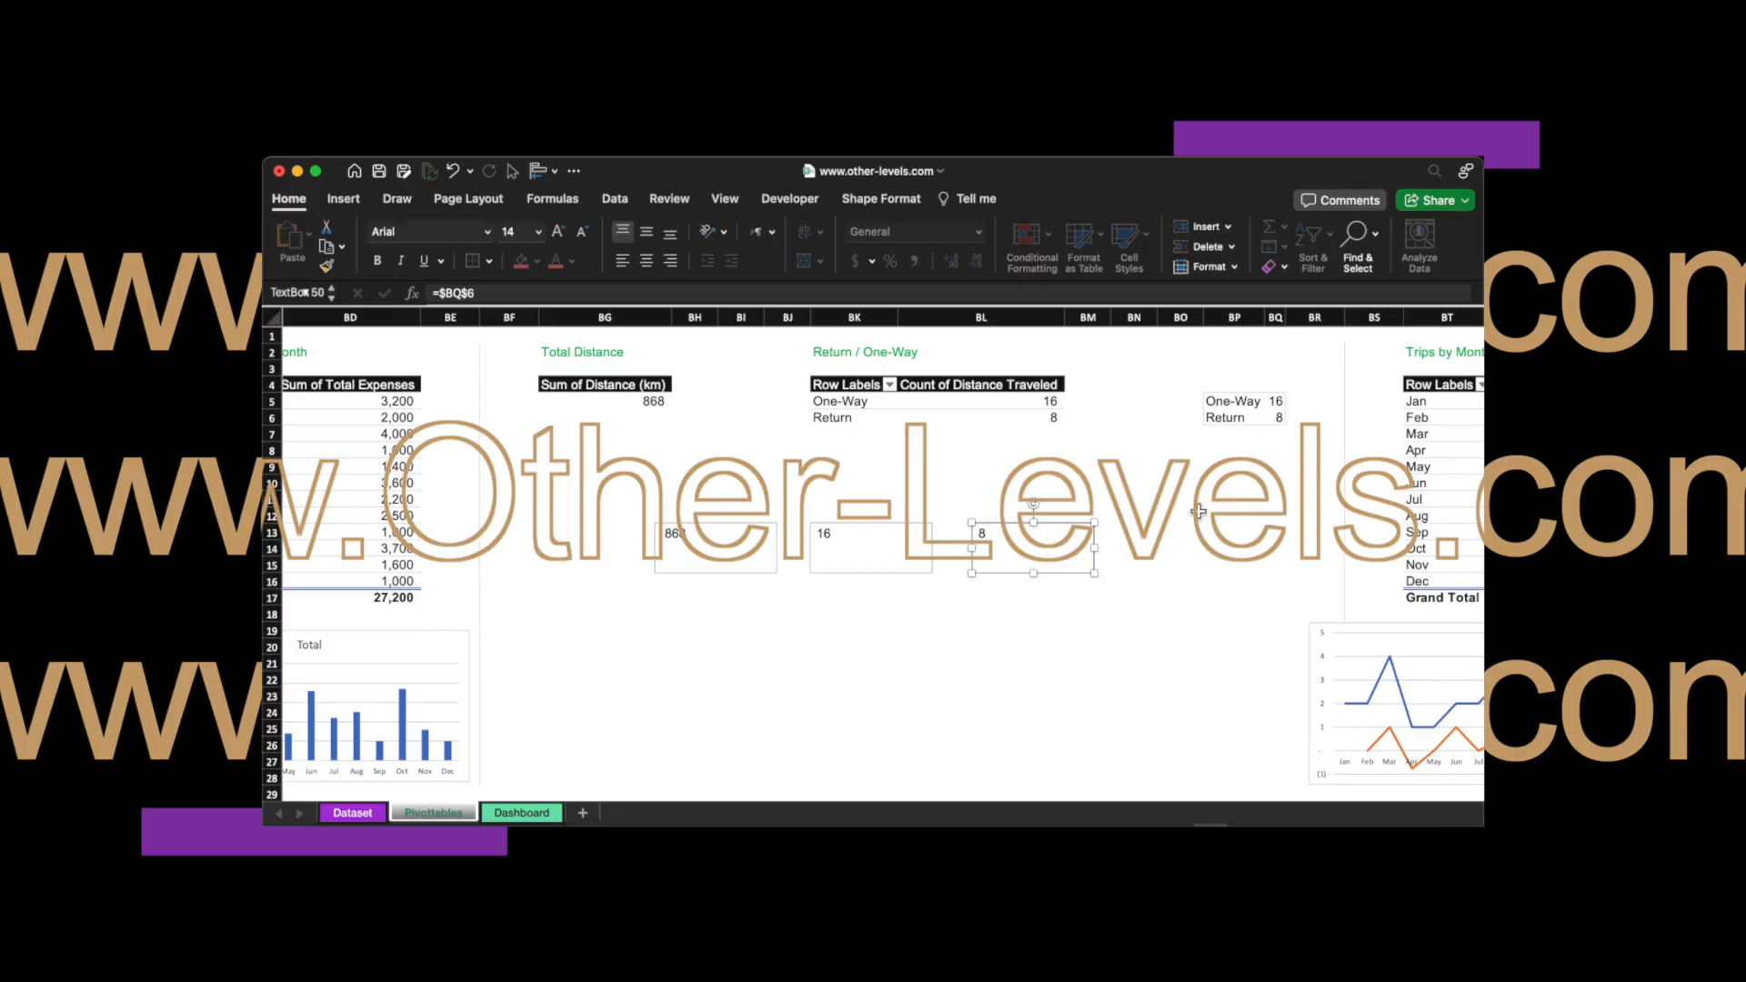
{"action": "scroll", "coordinate": [923, 655], "scroll_direction": "left", "scroll_amount": 10}
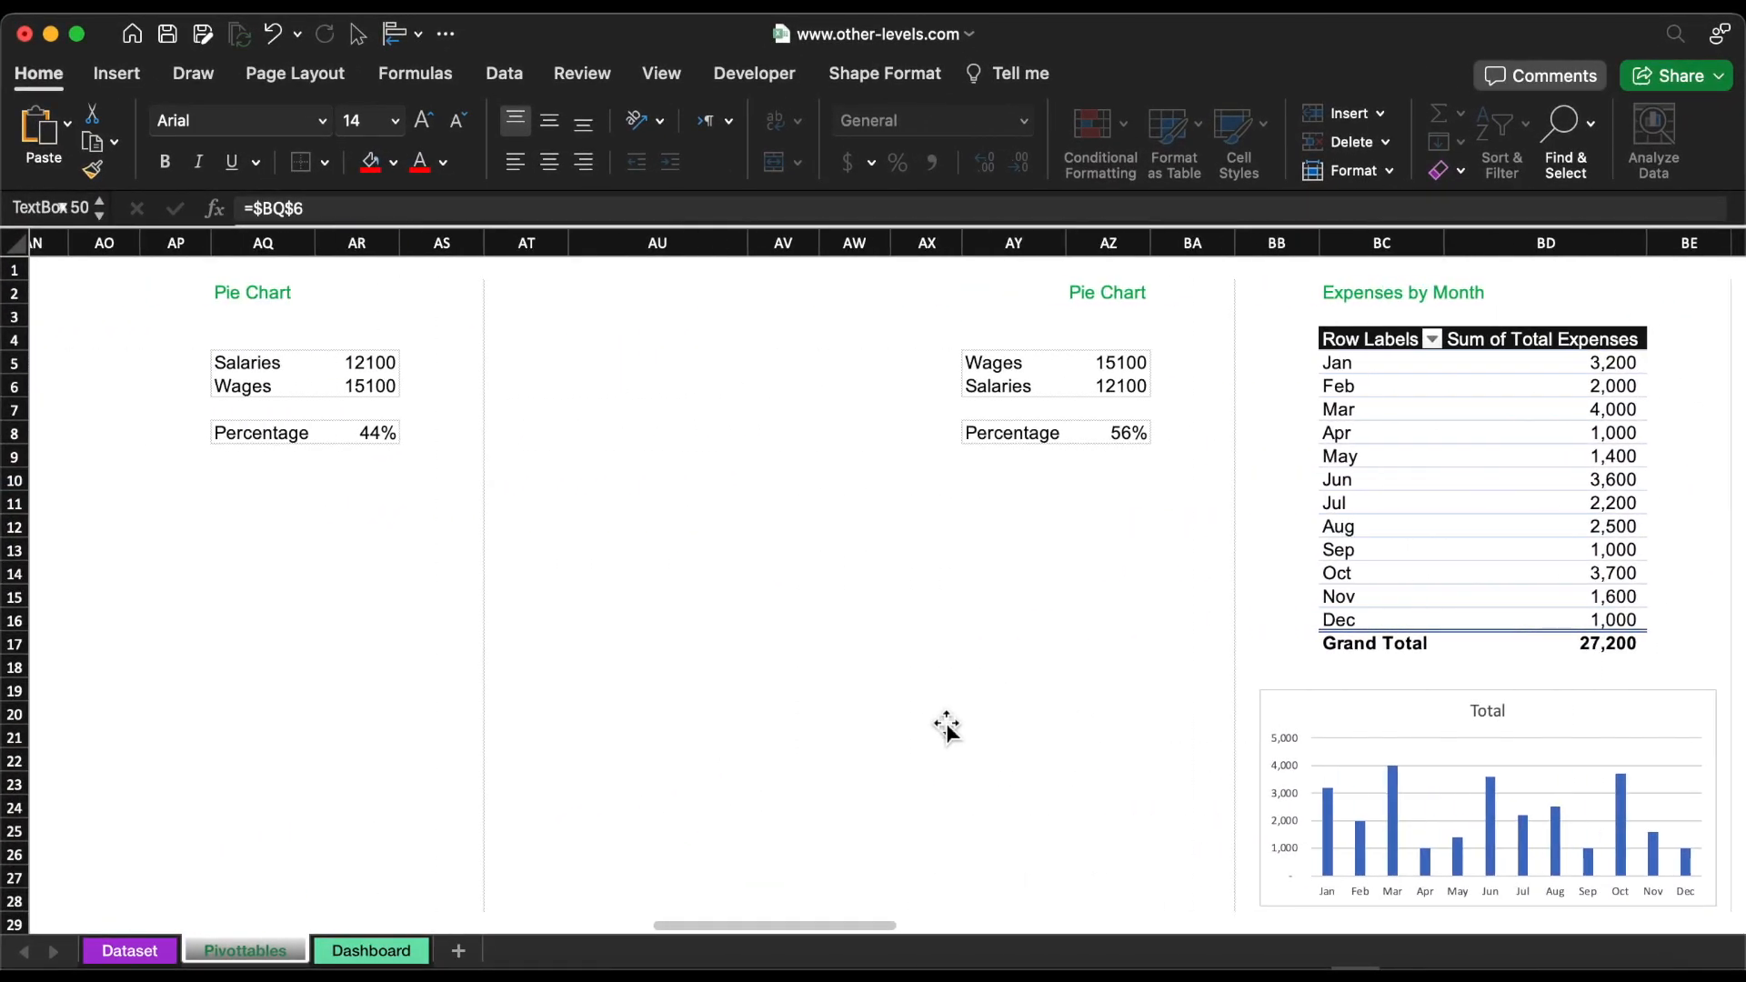
{"action": "scroll", "coordinate": [947, 728], "scroll_direction": "left", "scroll_amount": 20}
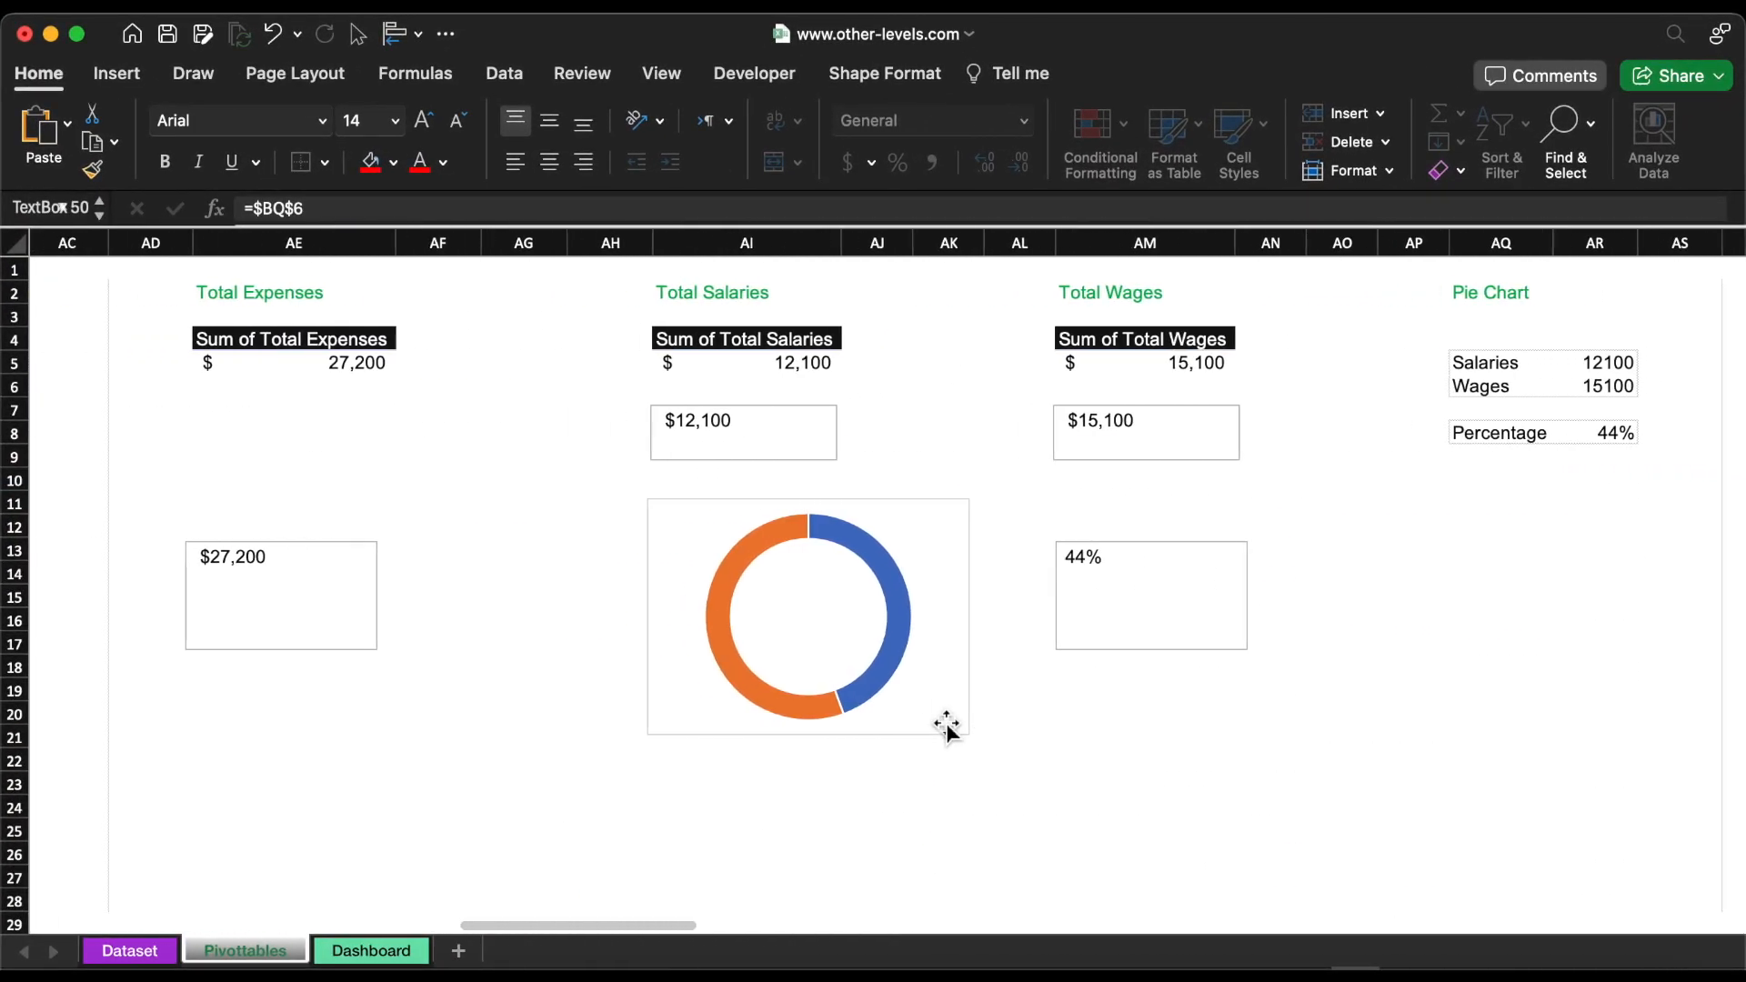